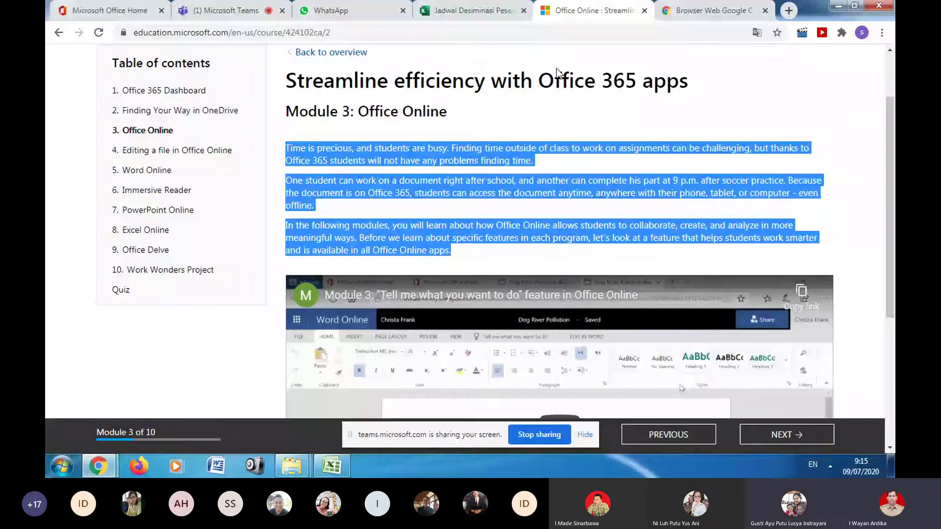
# - Clear the text selection and open the Office 365 Dashboard module from the course's table of contents
pyautogui.click(483, 215)
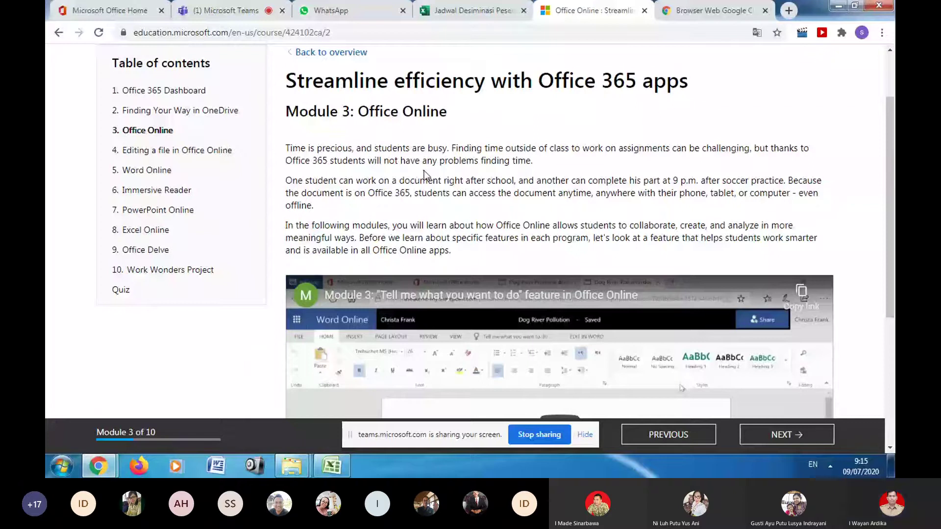
pyautogui.scroll(2, 424, 175)
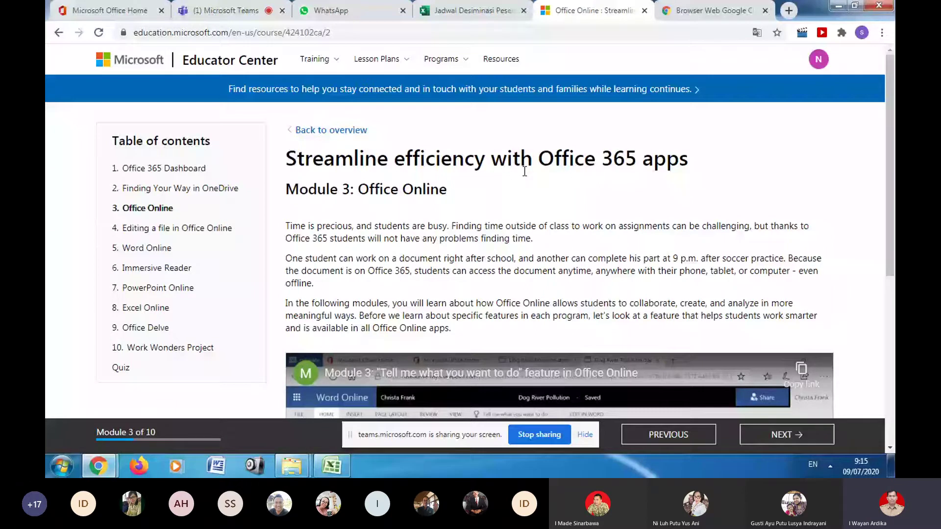
pyautogui.scroll(-1, 524, 171)
pyautogui.click(164, 106)
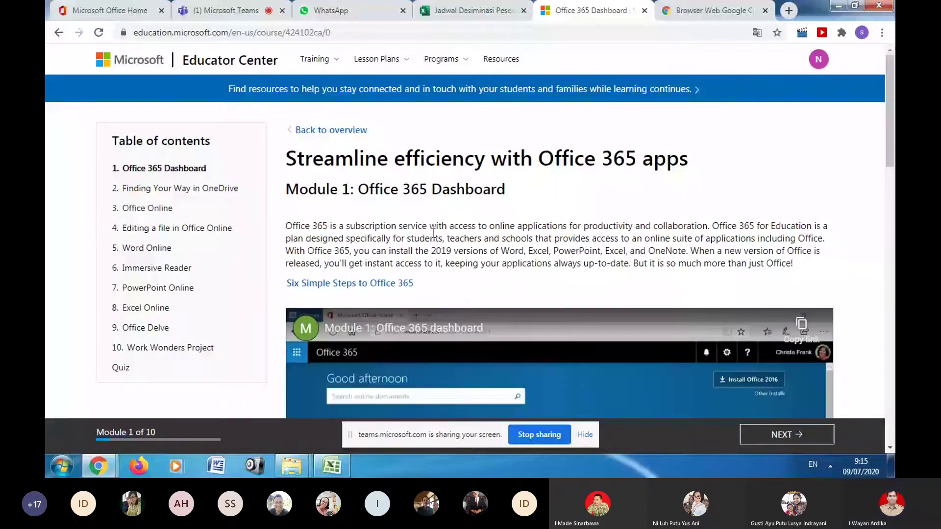
# - Bookmark the Office 365 Dashboard module page in the browser
pyautogui.rightClick(429, 240)
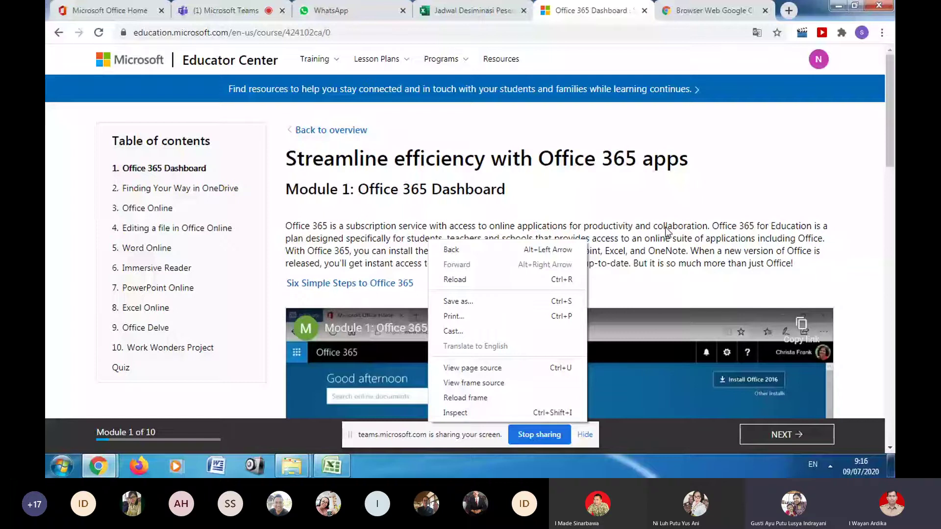
pyautogui.click(455, 237)
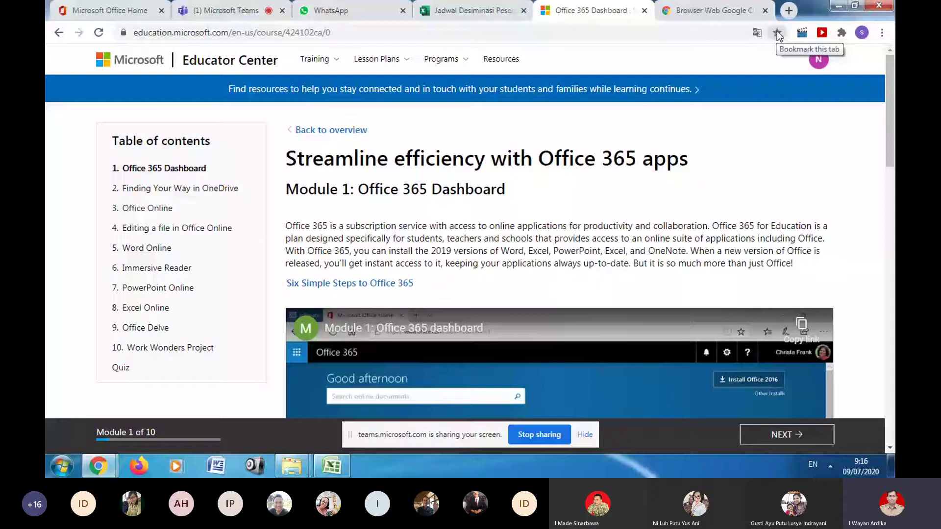
pyautogui.click(778, 33)
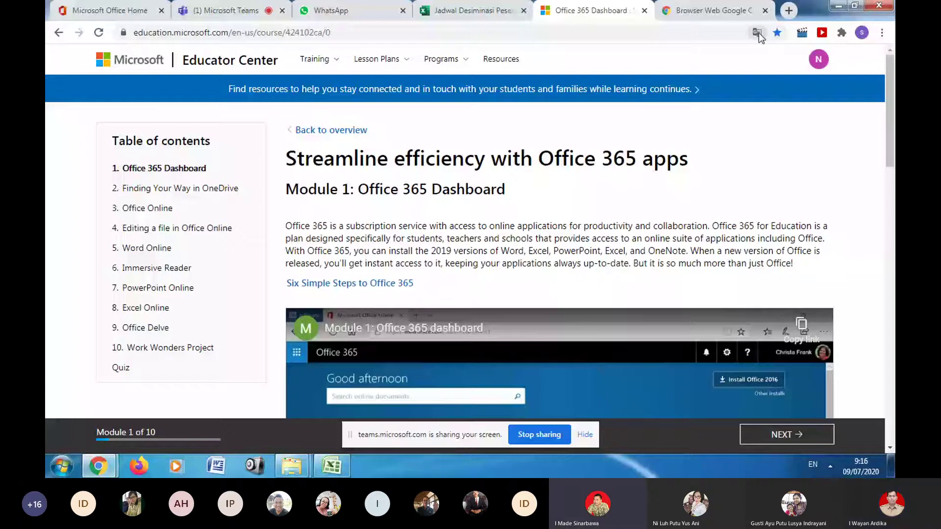
# - Translate the course page into Indonesian with Google Translate and close the translation prompt
pyautogui.click(758, 33)
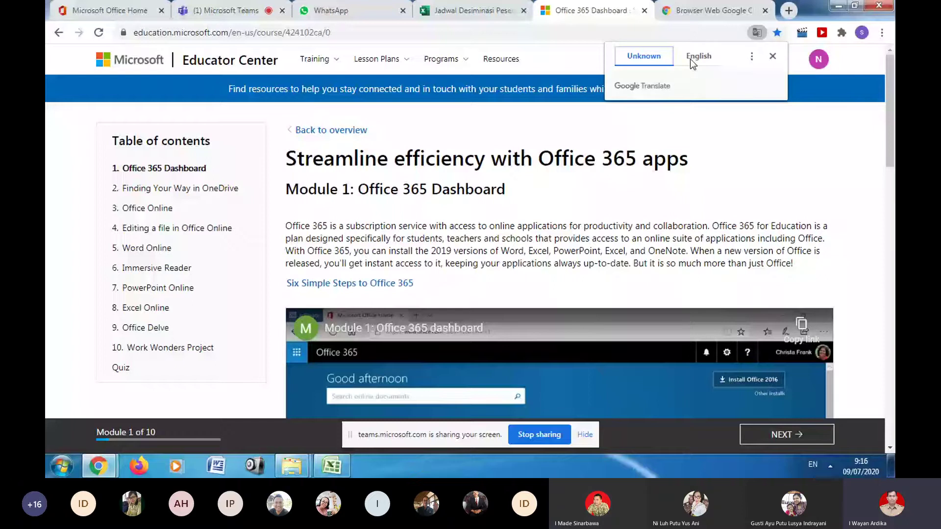
pyautogui.click(690, 59)
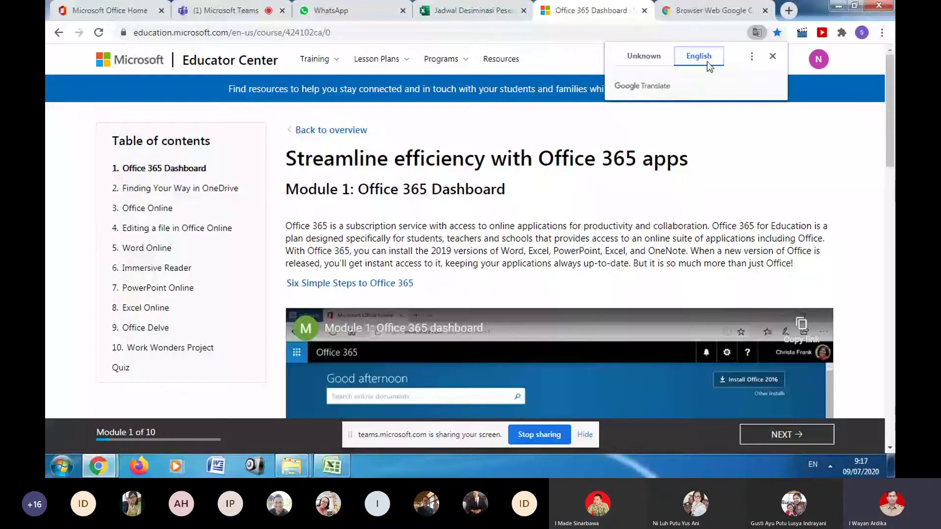
pyautogui.click(751, 56)
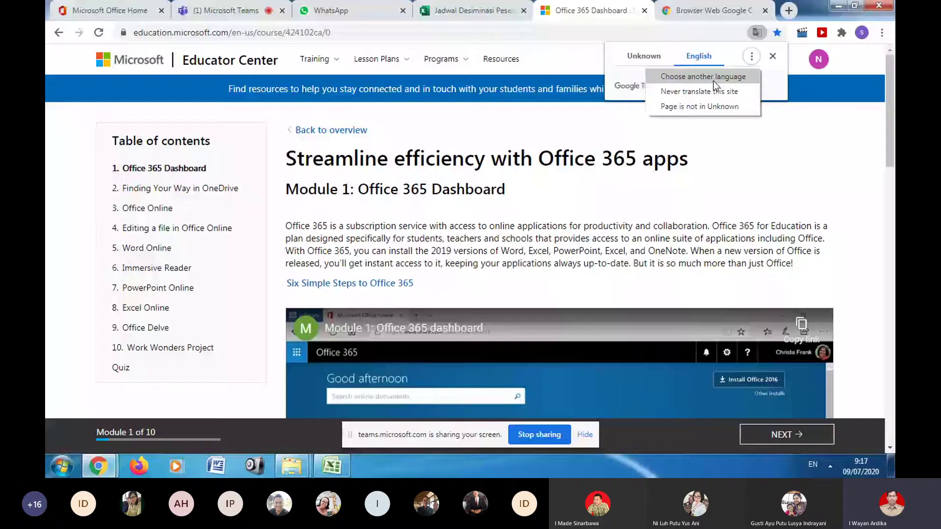
pyautogui.click(713, 81)
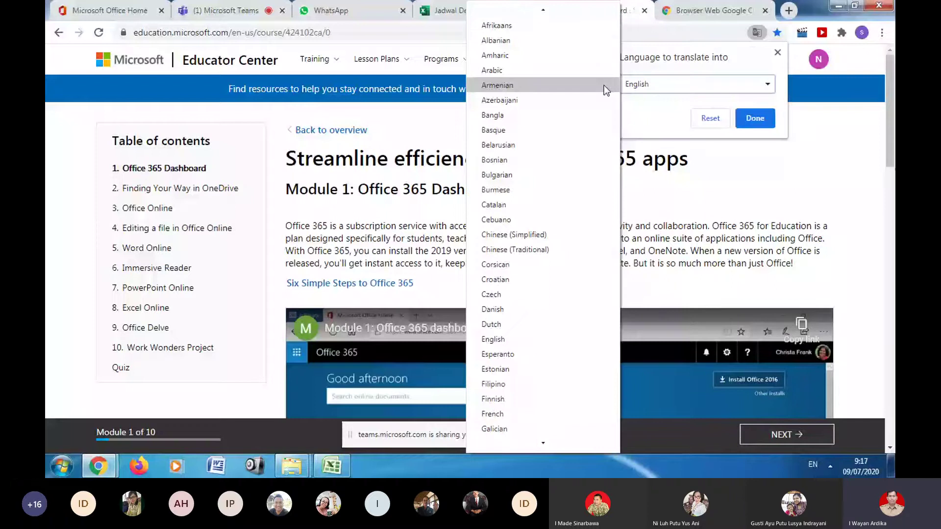
pyautogui.scroll(-4, 513, 313)
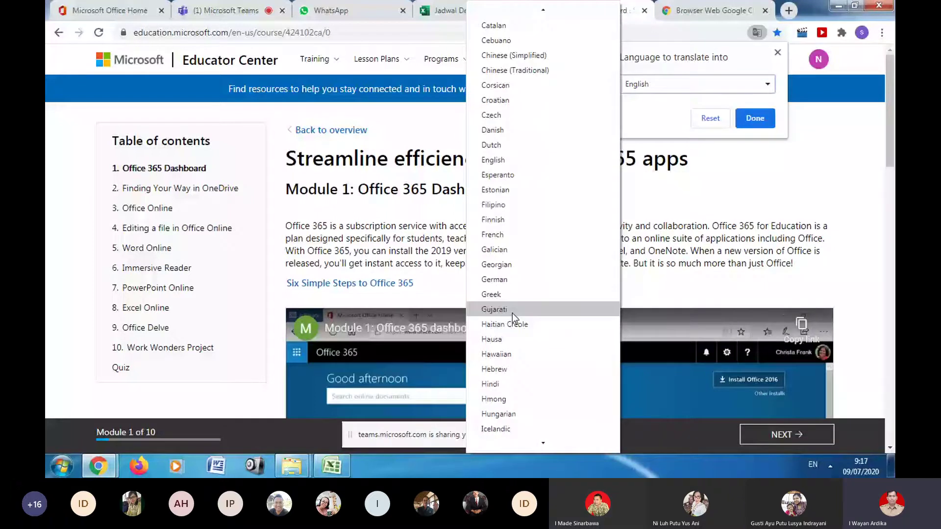
pyautogui.scroll(-3, 512, 314)
pyautogui.click(510, 317)
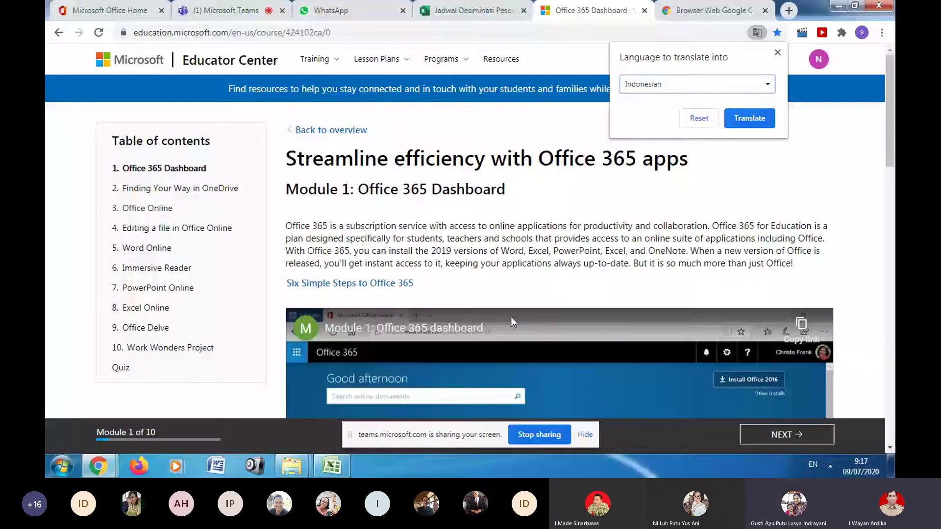
pyautogui.click(772, 119)
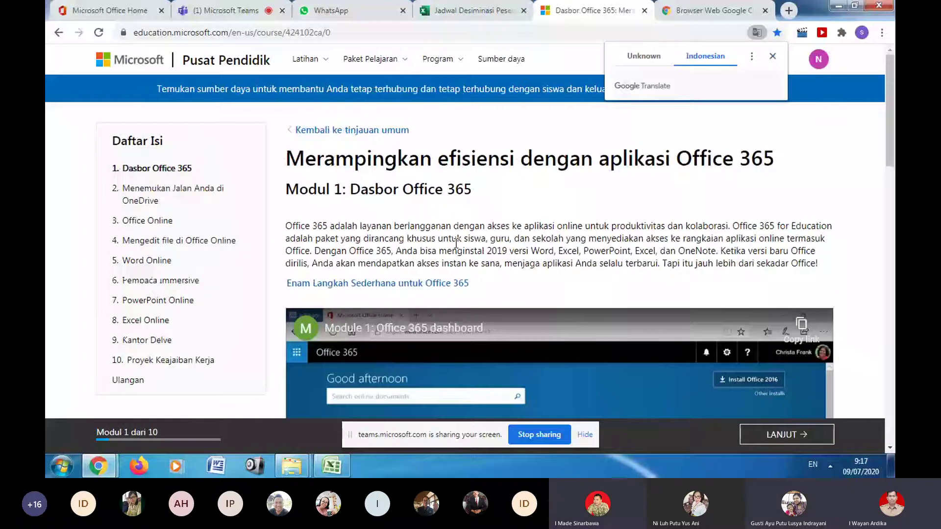
pyautogui.click(442, 250)
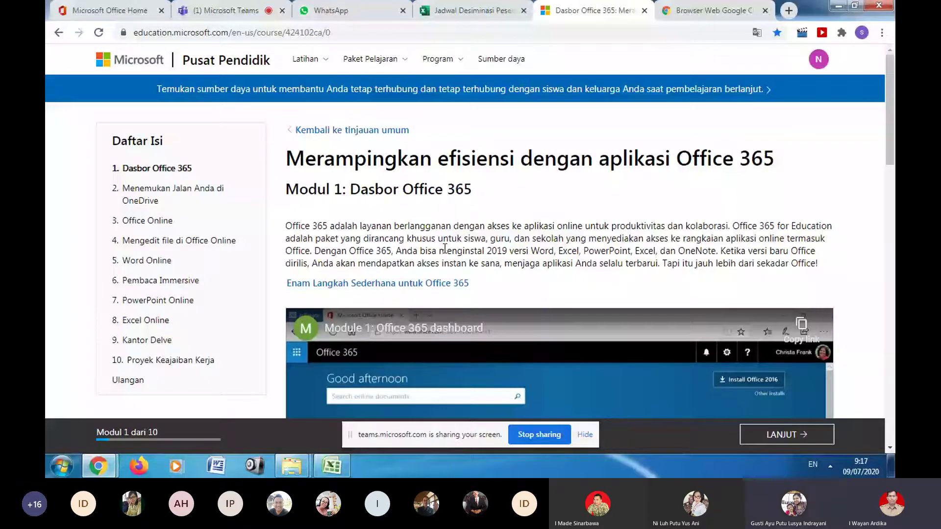
# - Review the page's translation options and look through the list of available target languages
pyautogui.click(293, 225)
pyautogui.rightClick(442, 230)
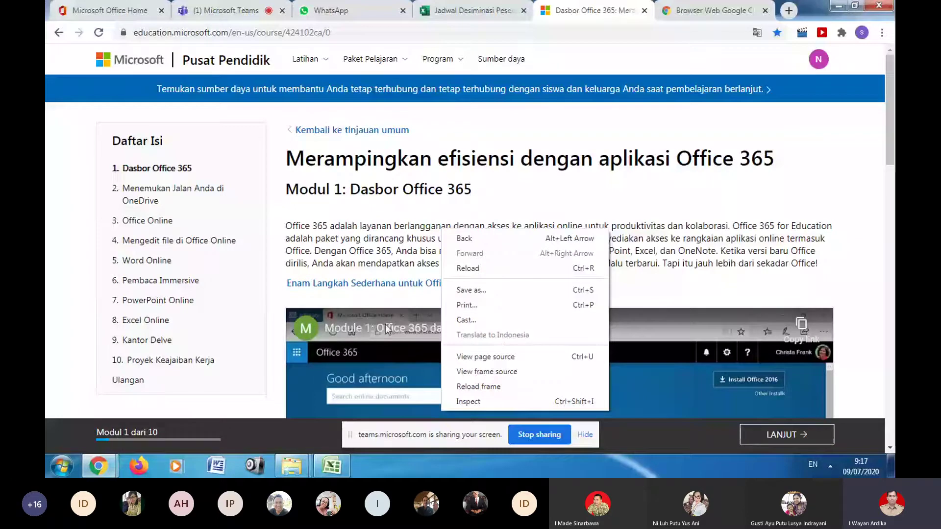
pyautogui.click(454, 49)
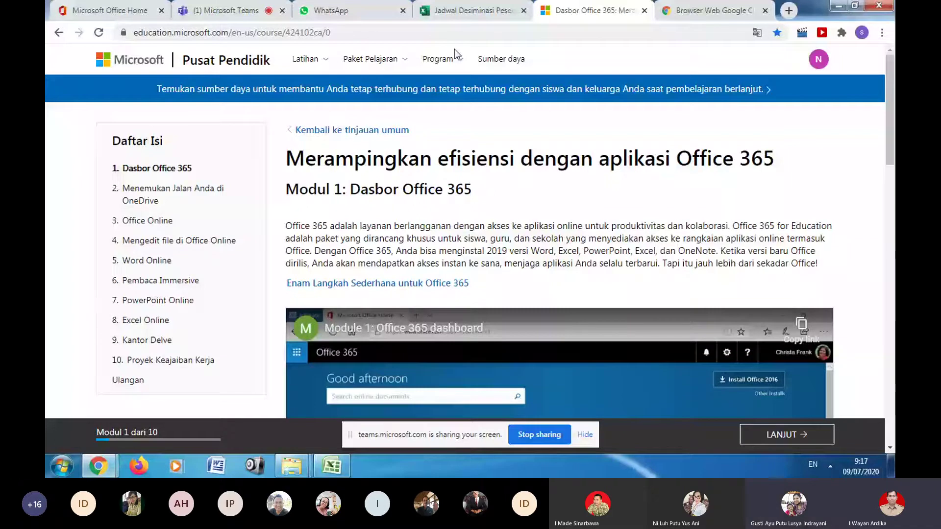
pyautogui.click(756, 33)
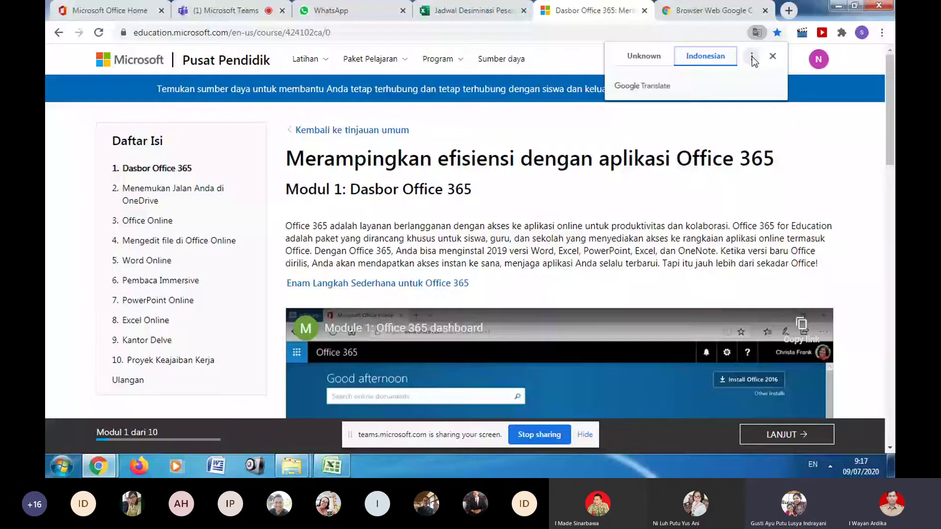
pyautogui.click(752, 57)
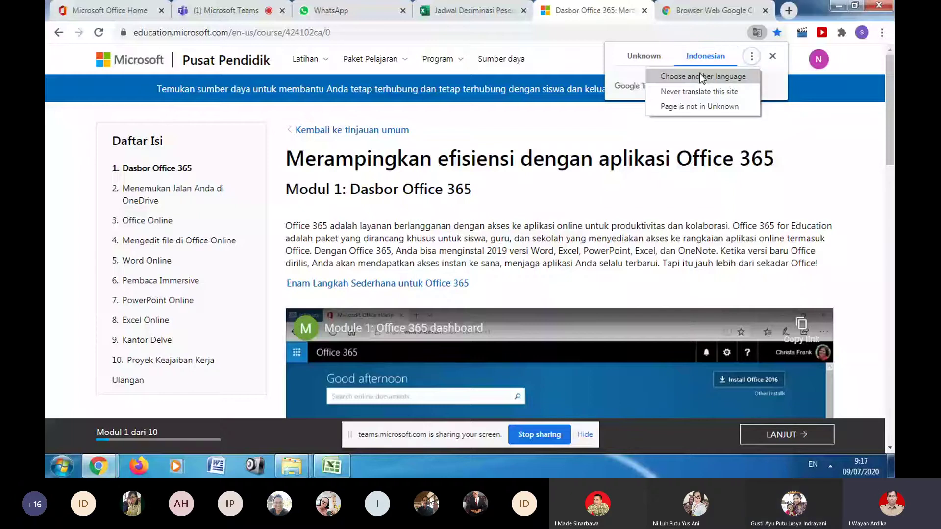
pyautogui.click(728, 78)
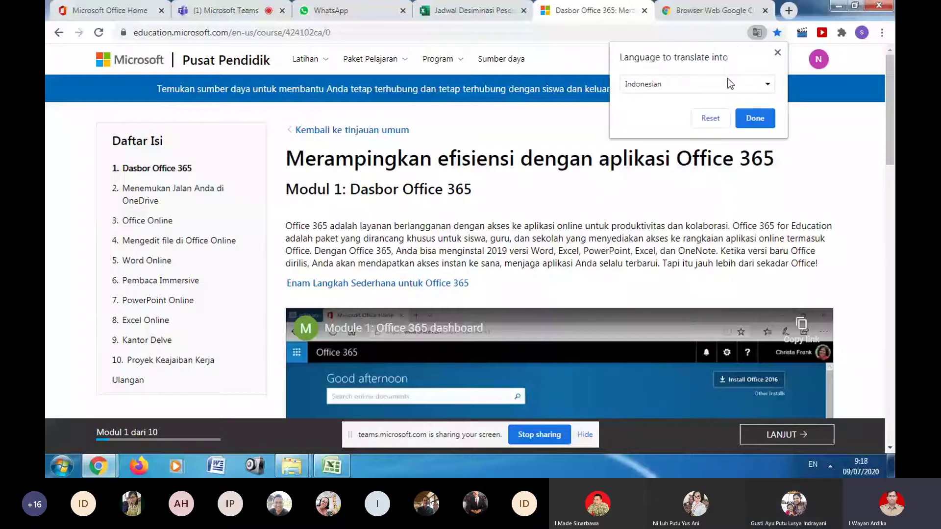
pyautogui.click(749, 83)
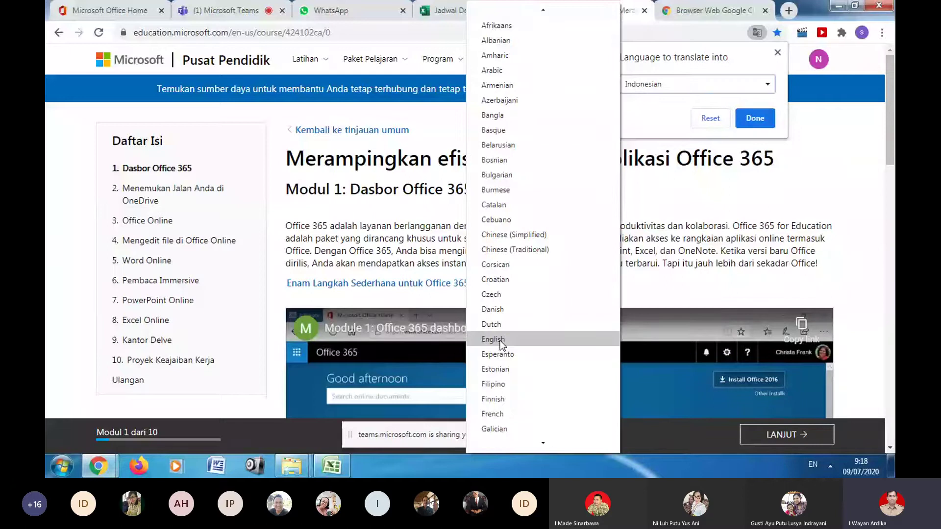
pyautogui.scroll(-1, 500, 340)
pyautogui.scroll(-5, 465, 333)
pyautogui.click(768, 84)
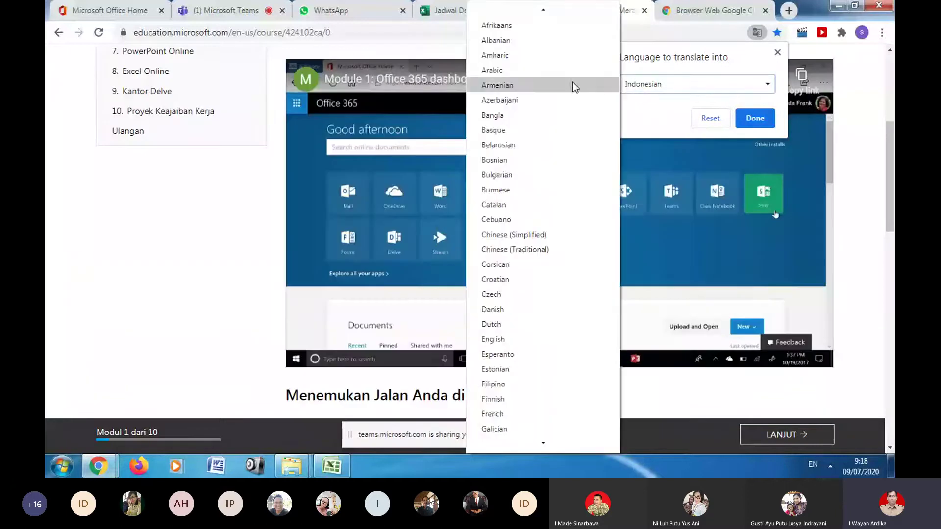
pyautogui.scroll(-2, 524, 245)
pyautogui.scroll(-4, 518, 242)
pyautogui.scroll(1, 513, 235)
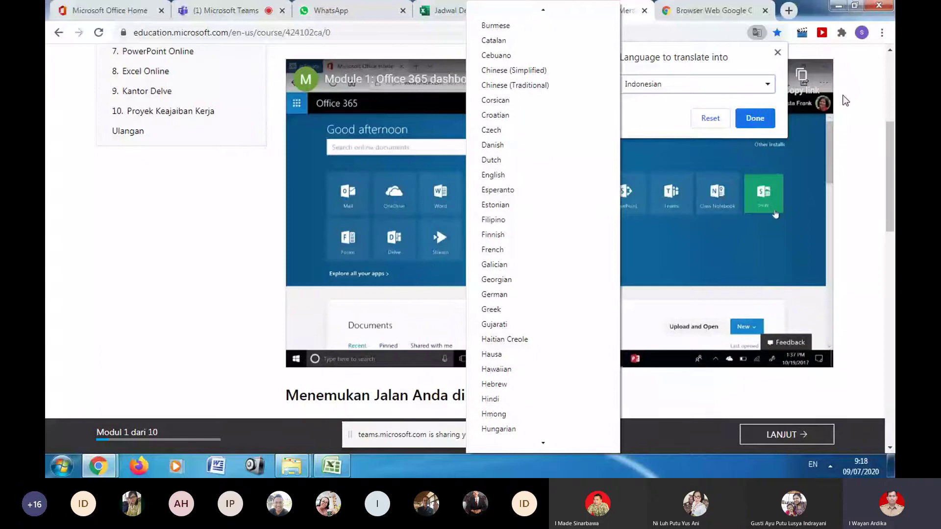
pyautogui.click(846, 101)
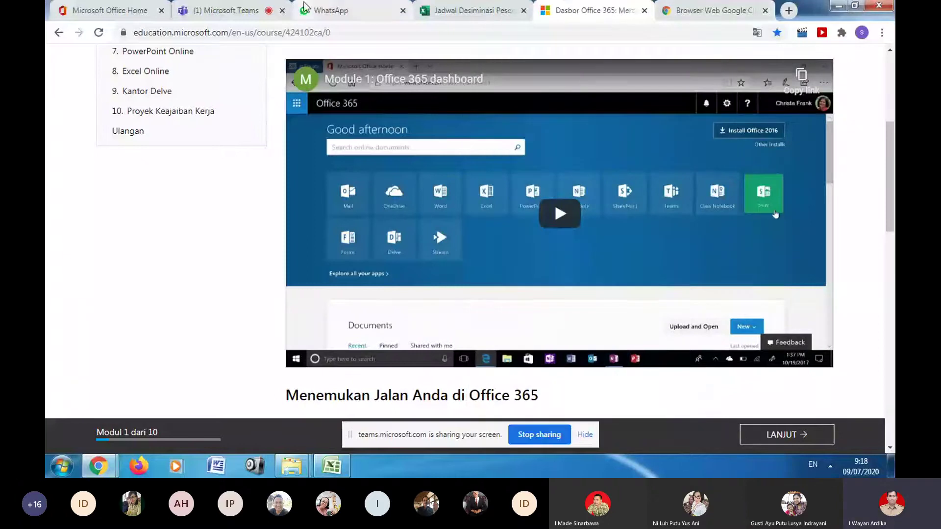
# - Check the ongoing Microsoft Teams meeting, then return to the start of the translated course page
pyautogui.click(205, 6)
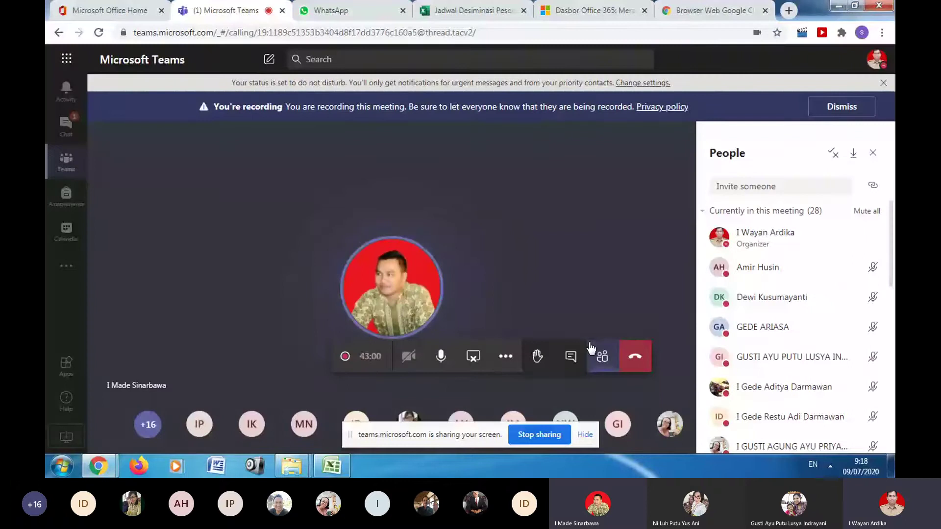
pyautogui.click(433, 287)
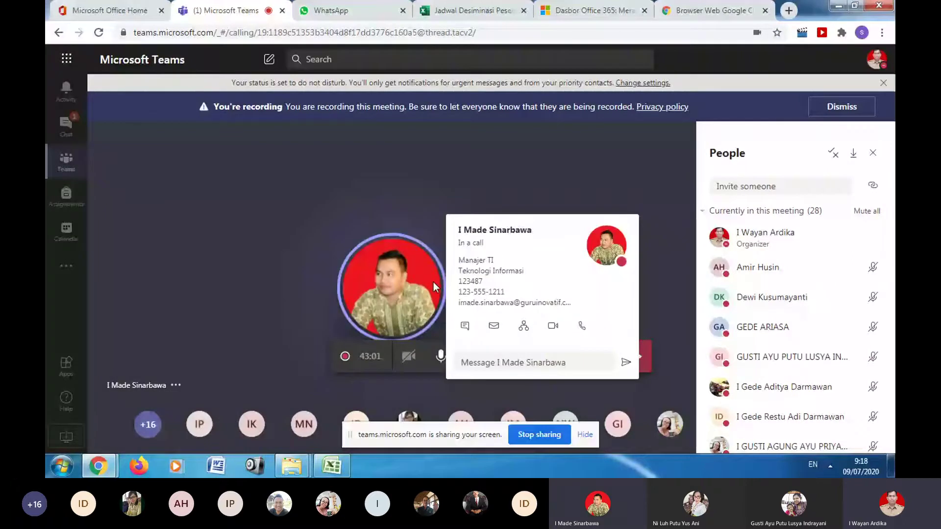
pyautogui.click(588, 11)
pyautogui.scroll(4, 138, 205)
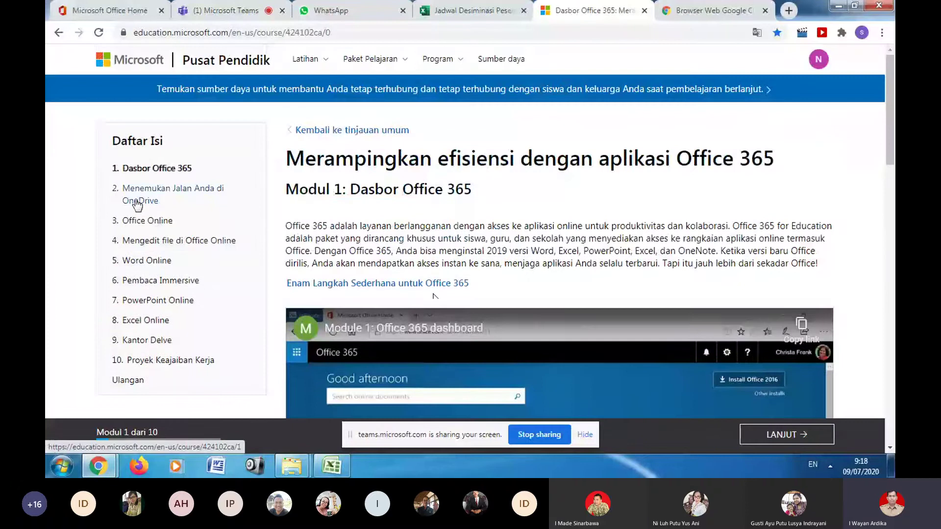
# - Switch to the Microsoft Teams meeting and hide the screen-sharing notification bar
pyautogui.hotkey('ctrl', '2')
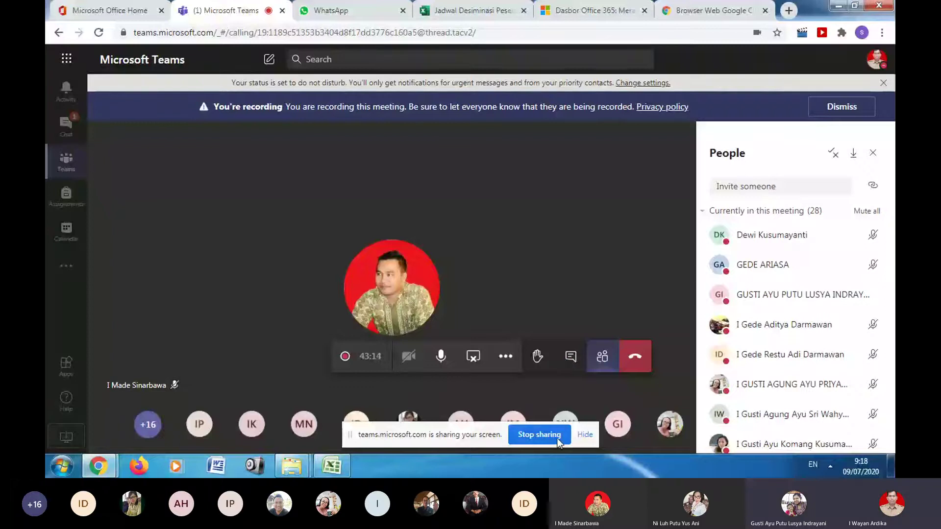
pyautogui.click(539, 435)
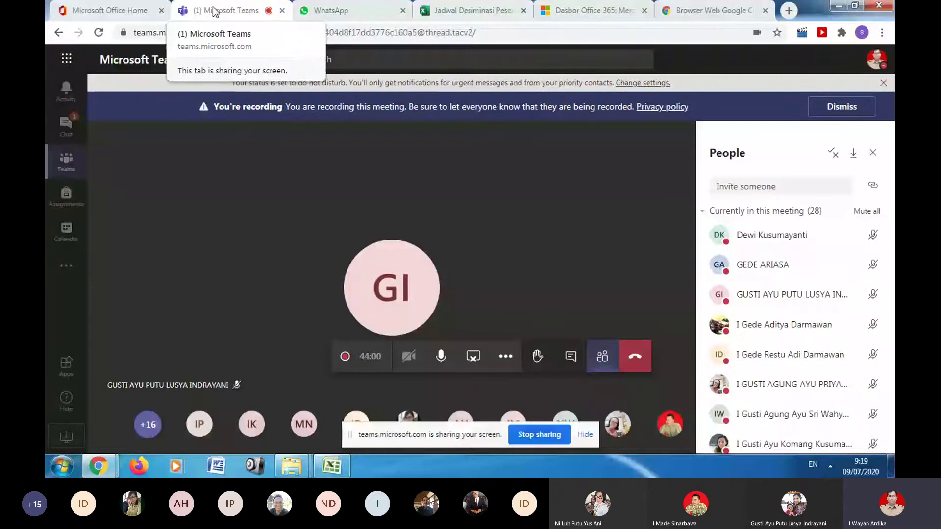
pyautogui.click(584, 434)
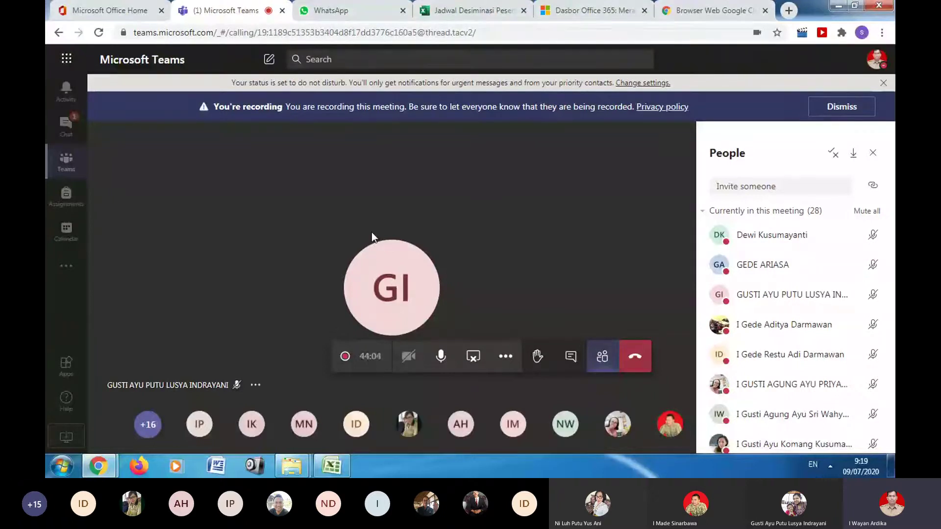
# - Switch to the Microsoft Office home page, show the full list of Office 365 apps, and dismiss all reminders
pyautogui.click(107, 10)
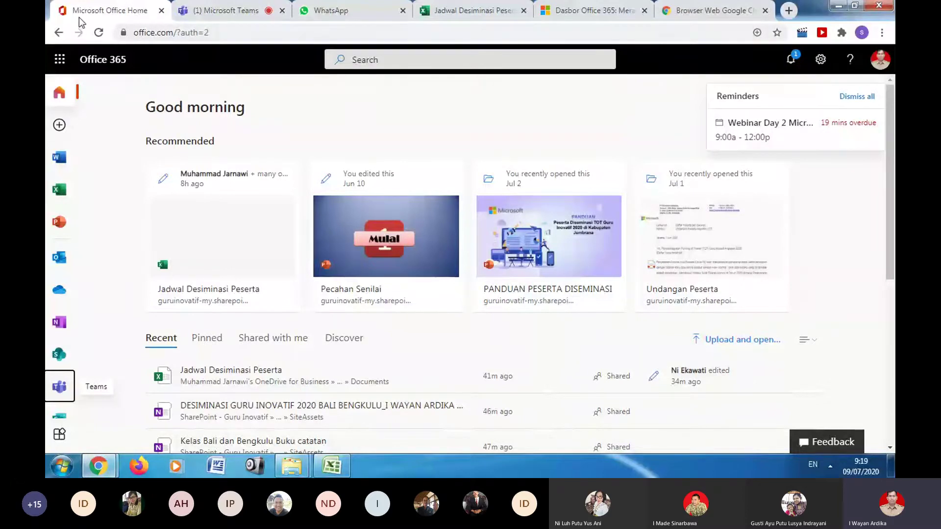
pyautogui.scroll(-1, 147, 211)
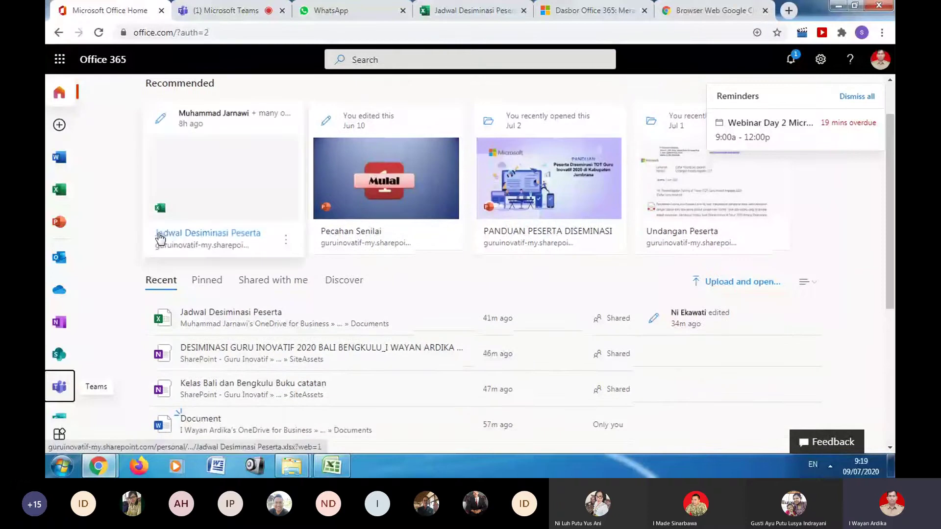
pyautogui.scroll(1, 189, 183)
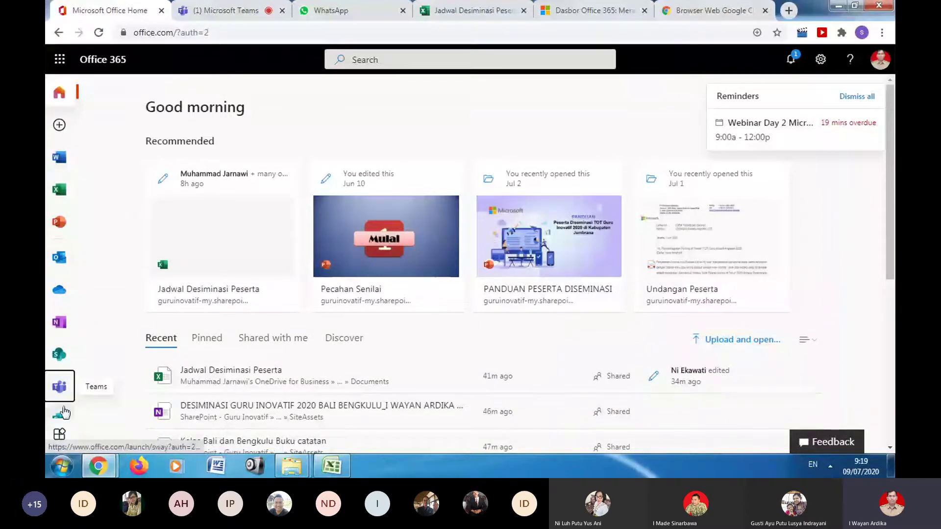
pyautogui.click(60, 441)
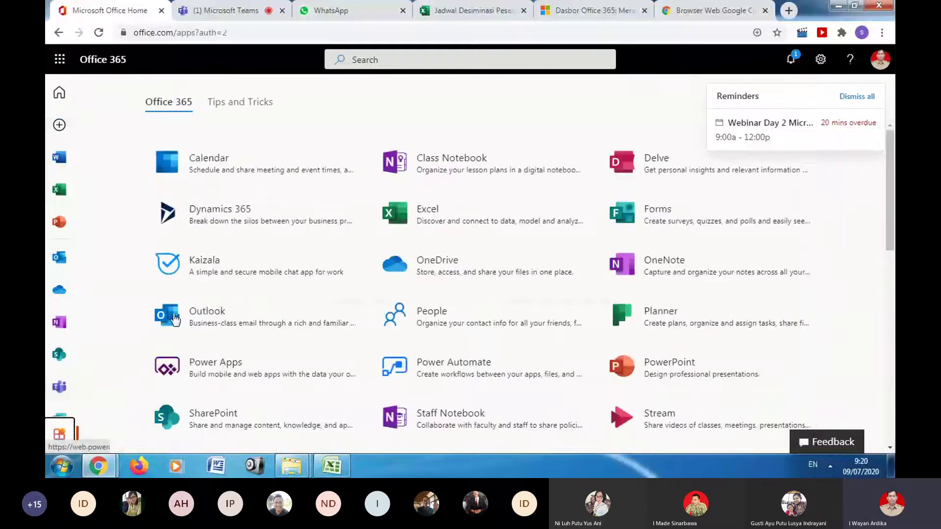
pyautogui.moveTo(784, 130)
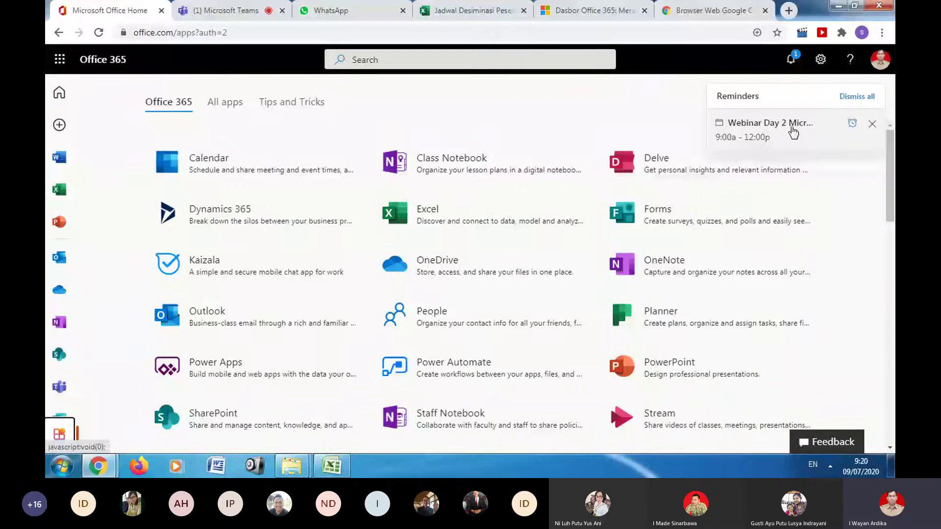
pyautogui.click(857, 96)
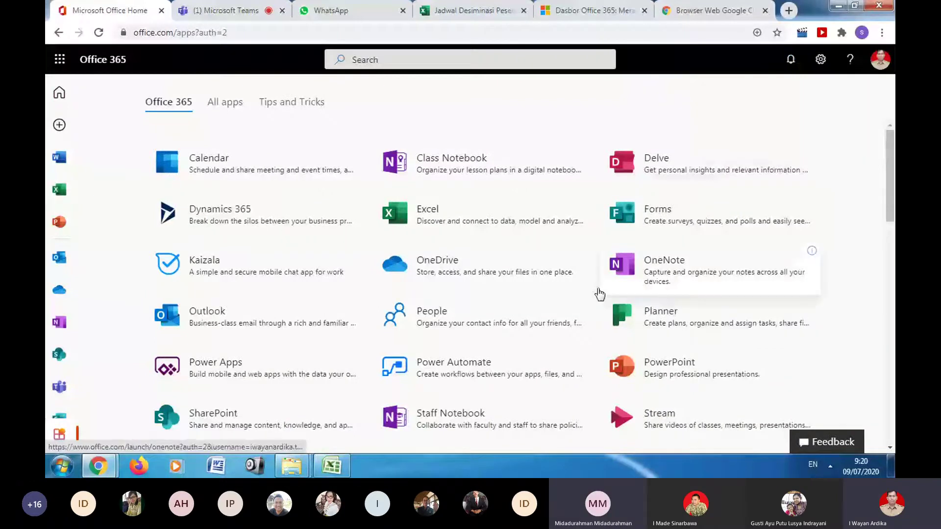
# - Look through the Office 365 app list and open Forms
pyautogui.scroll(-3, 599, 294)
pyautogui.scroll(1, 311, 210)
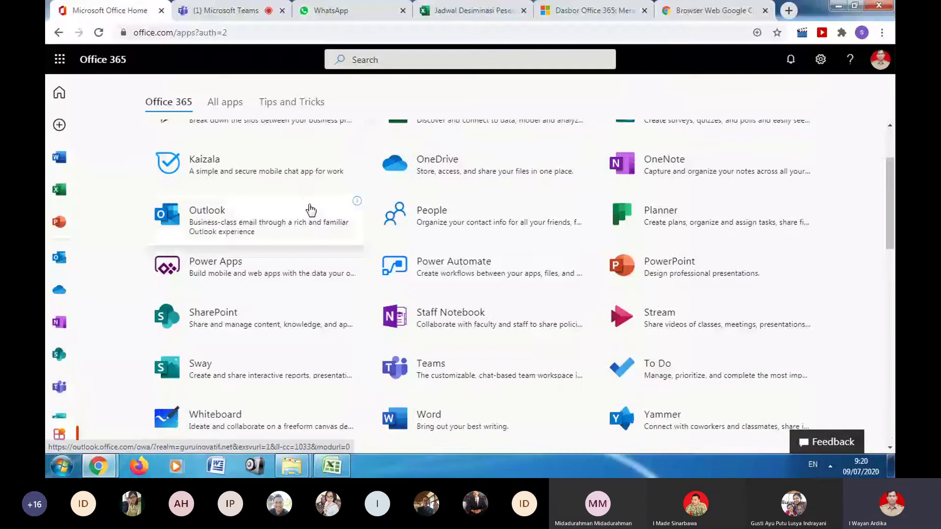
pyautogui.scroll(2, 664, 179)
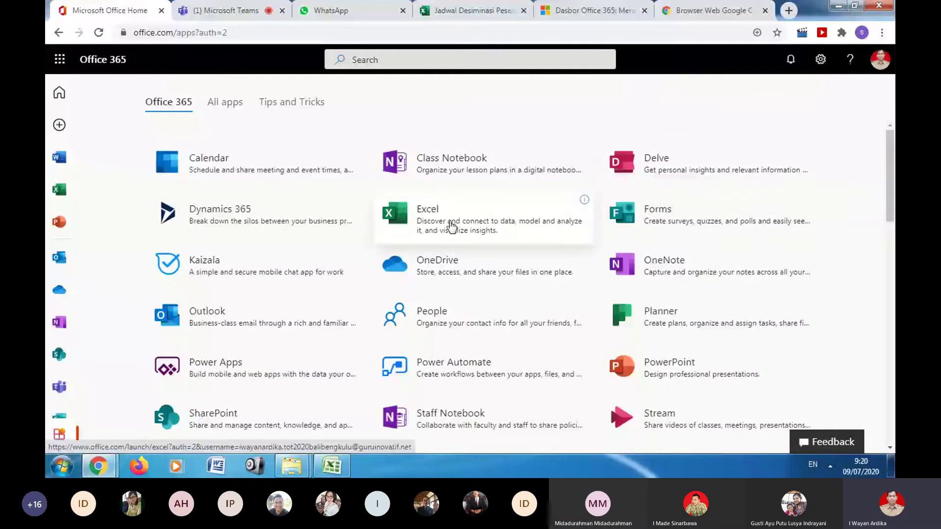
pyautogui.scroll(-2, 452, 227)
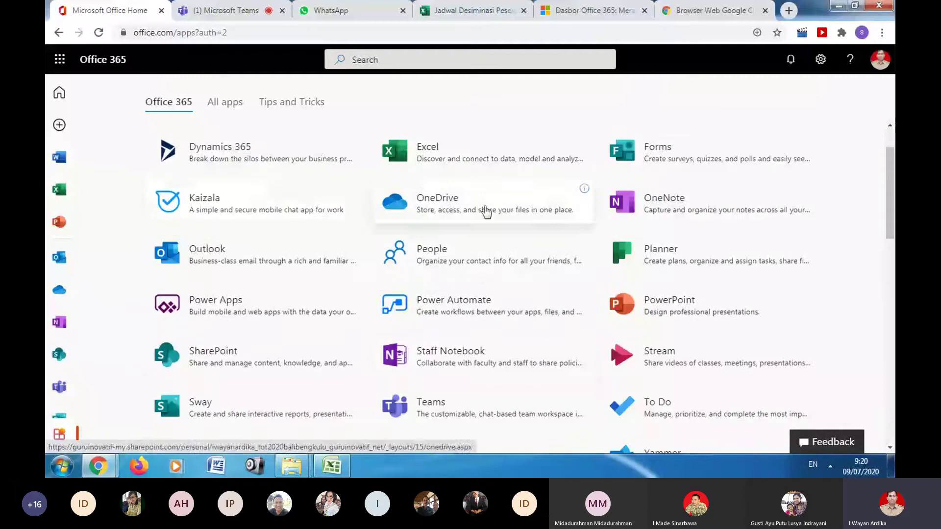
pyautogui.scroll(-2, 486, 367)
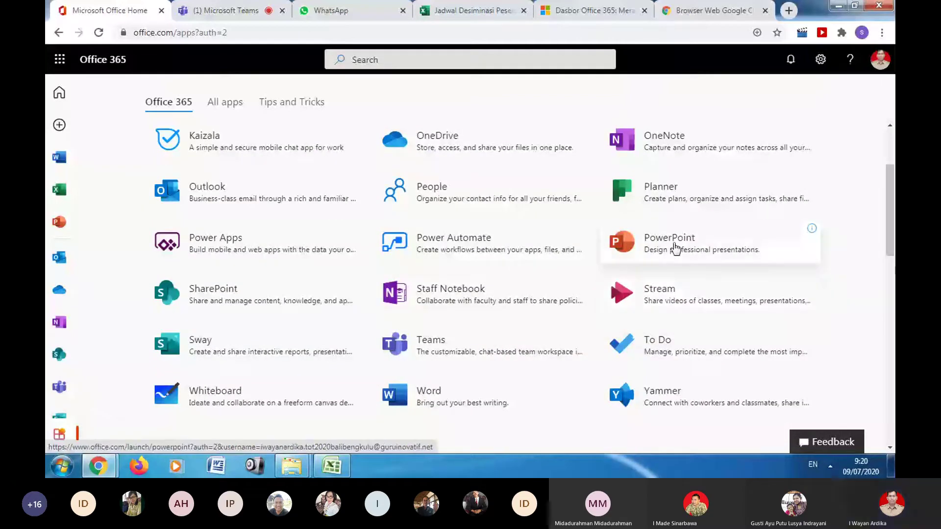
pyautogui.scroll(2, 675, 249)
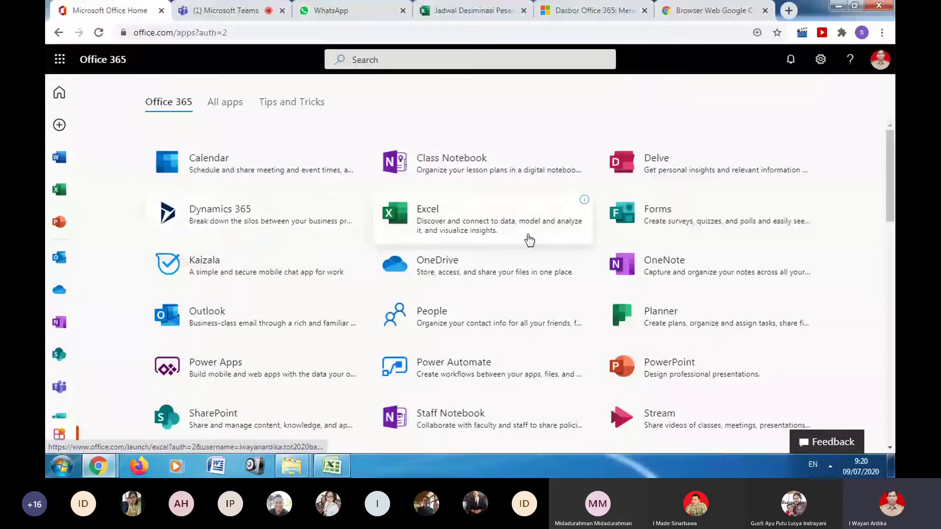
pyautogui.click(649, 218)
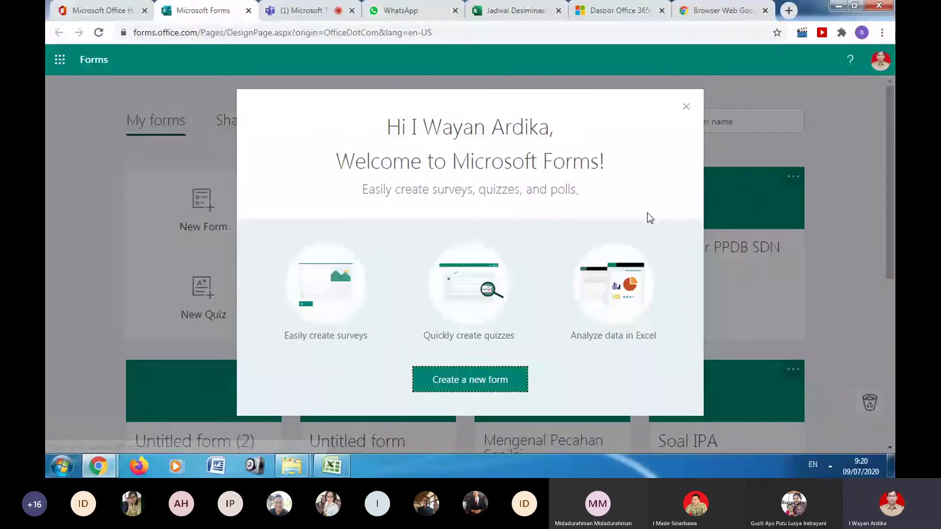
# - Highlight the greeting in the Forms welcome message, then dismiss the message
pyautogui.moveTo(413, 127); pyautogui.dragTo(550, 130)
pyautogui.click(410, 127)
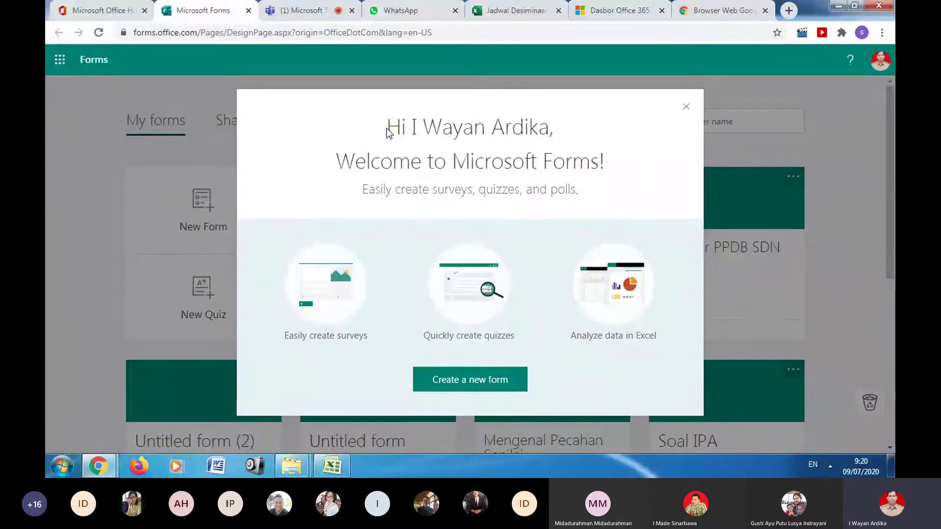
pyautogui.moveTo(386, 127); pyautogui.dragTo(572, 138)
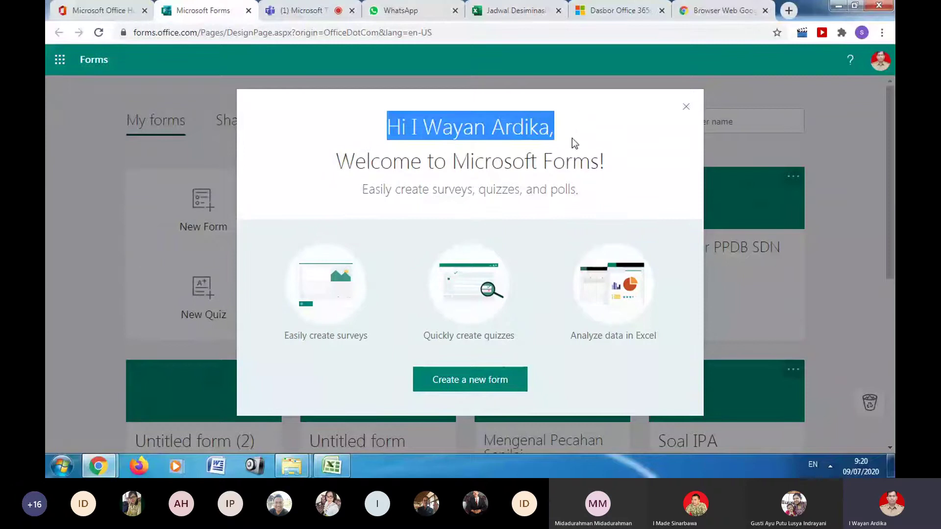
pyautogui.click(572, 138)
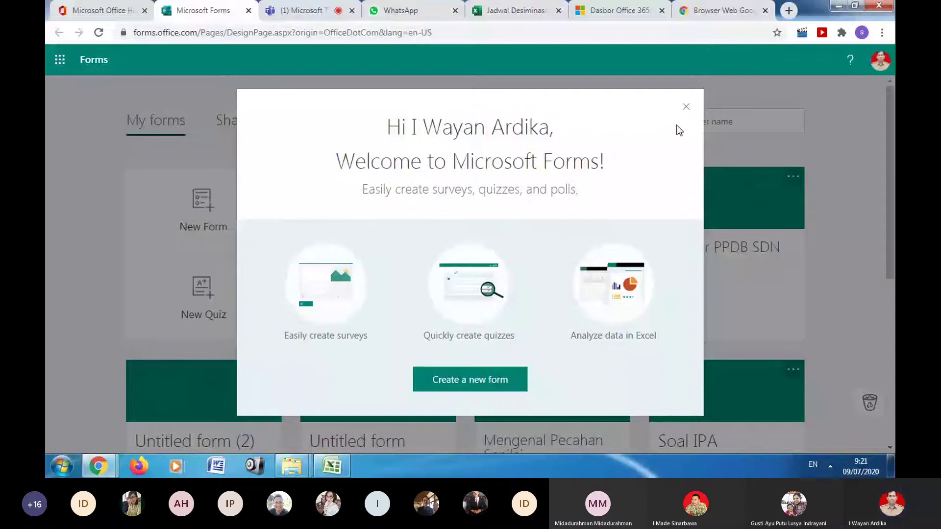
pyautogui.click(685, 107)
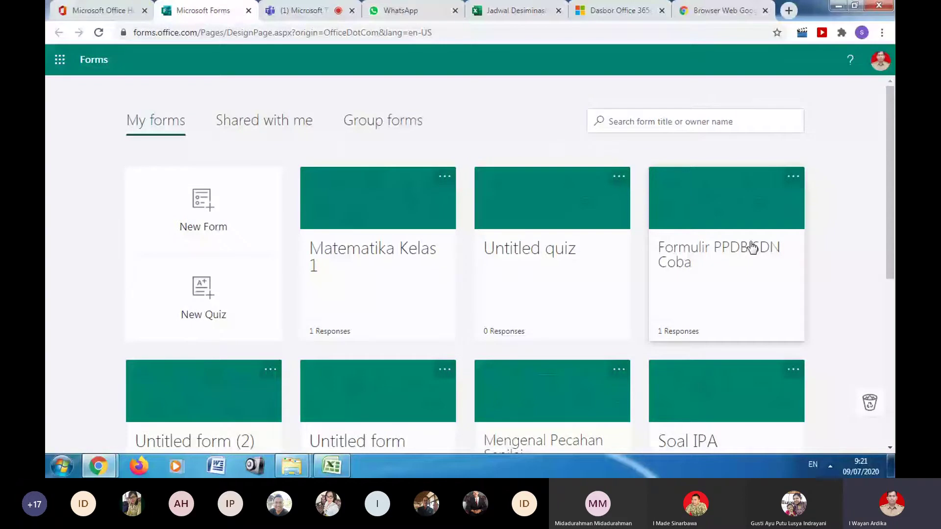
# - Look over the existing forms under My forms and create a new blank form
pyautogui.scroll(-3, 414, 303)
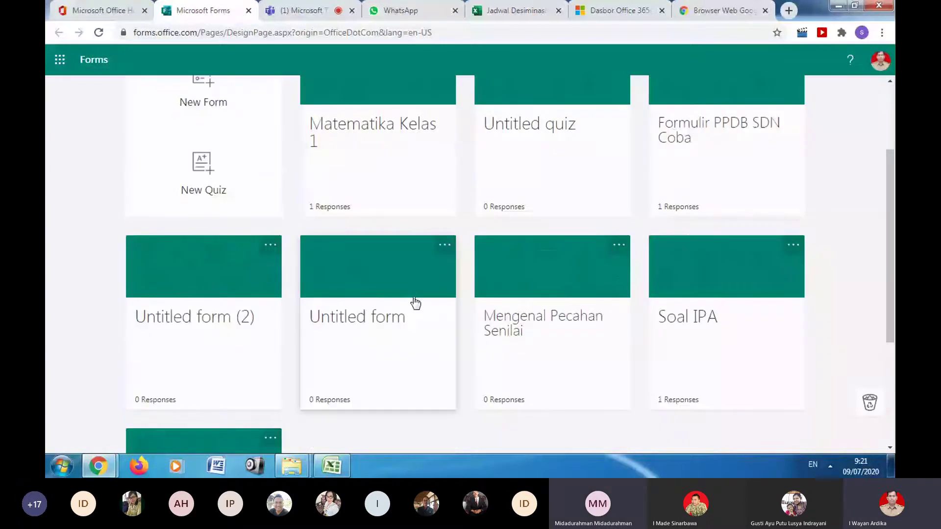
pyautogui.scroll(3, 414, 303)
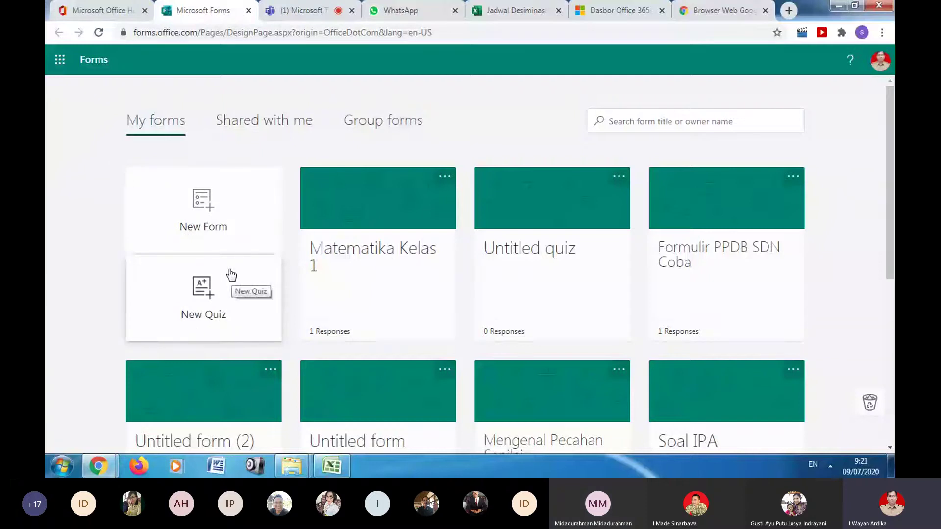
pyautogui.click(198, 208)
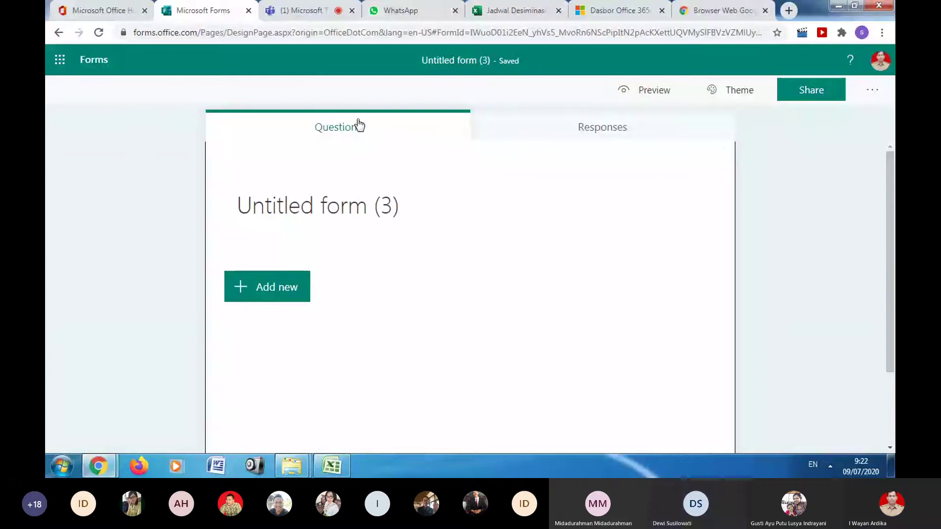
# - Check the ongoing Microsoft Teams meeting, then return to the new form and compare its Responses and Questions views
pyautogui.click(305, 12)
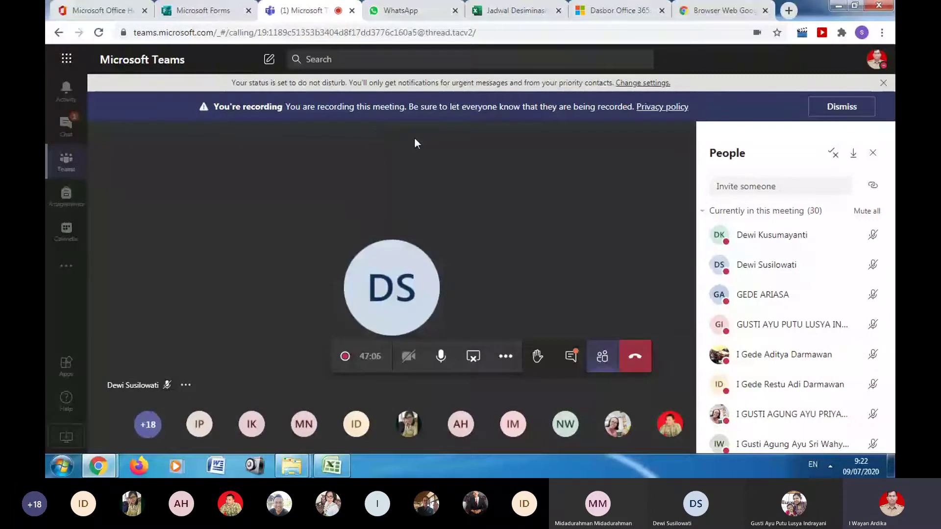
pyautogui.click(199, 10)
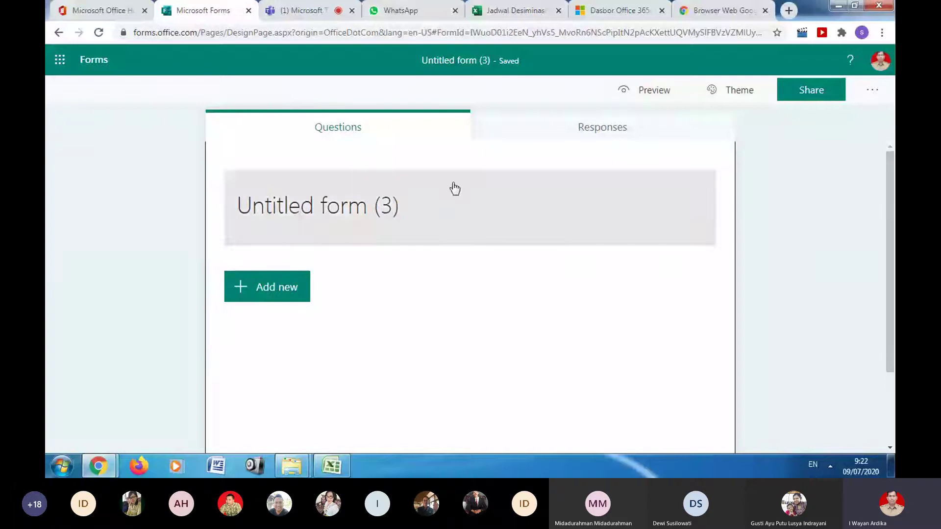
pyautogui.click(588, 137)
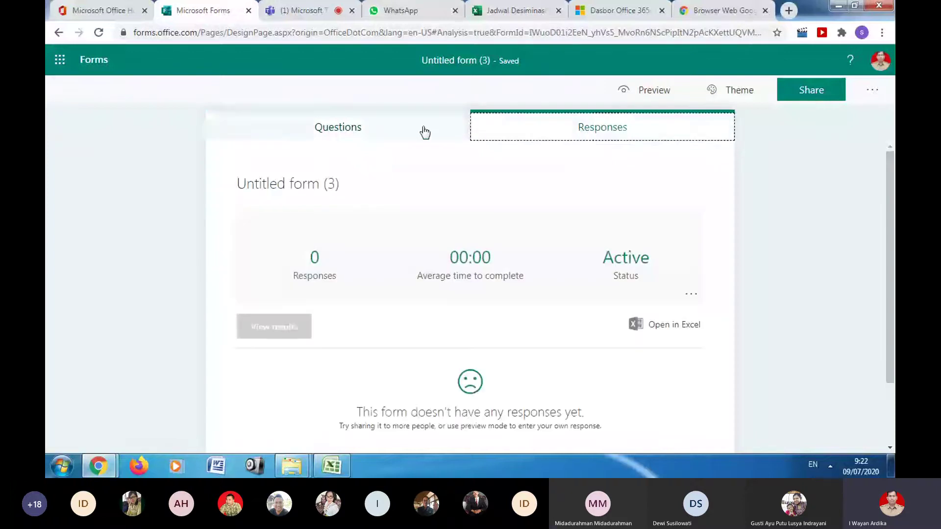
pyautogui.click(422, 132)
pyautogui.click(615, 139)
pyautogui.click(338, 129)
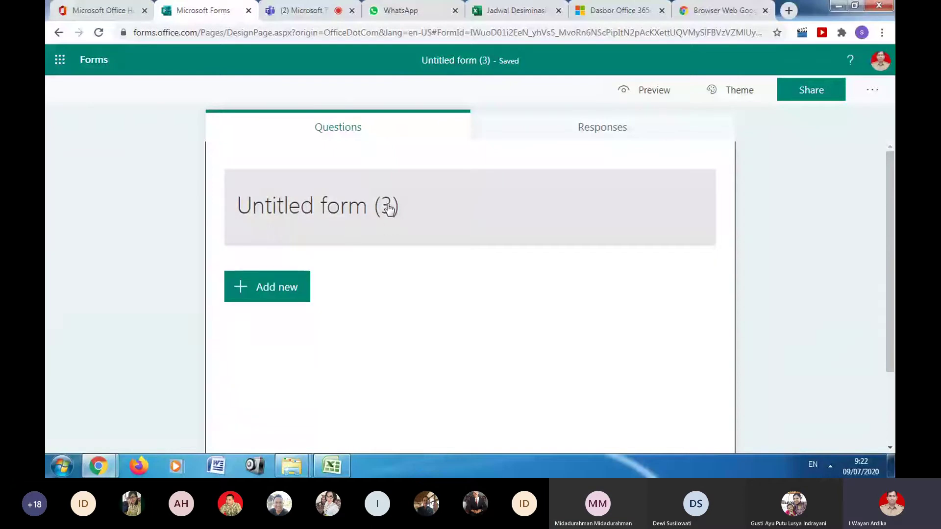
# - Title the form "Formulir PPDB SDN Sukamaju"
pyautogui.click(373, 209)
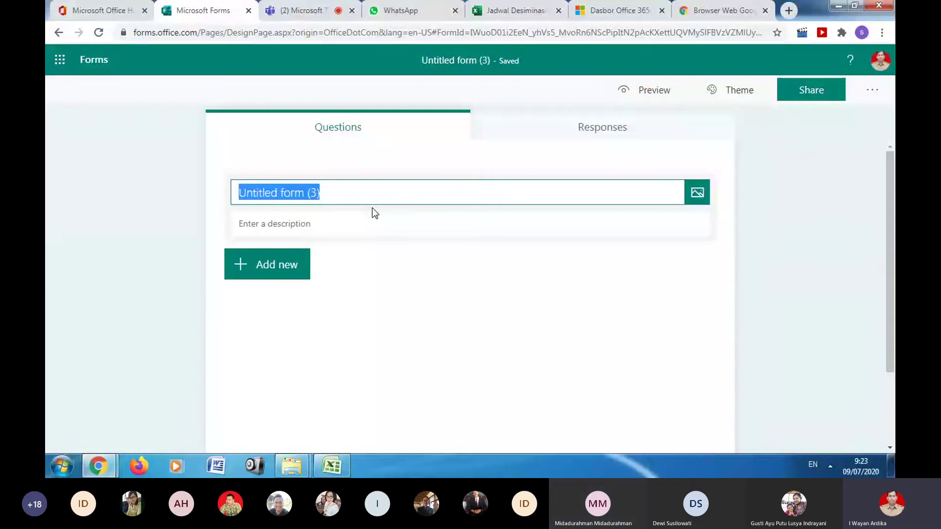
pyautogui.write('Formulir ')
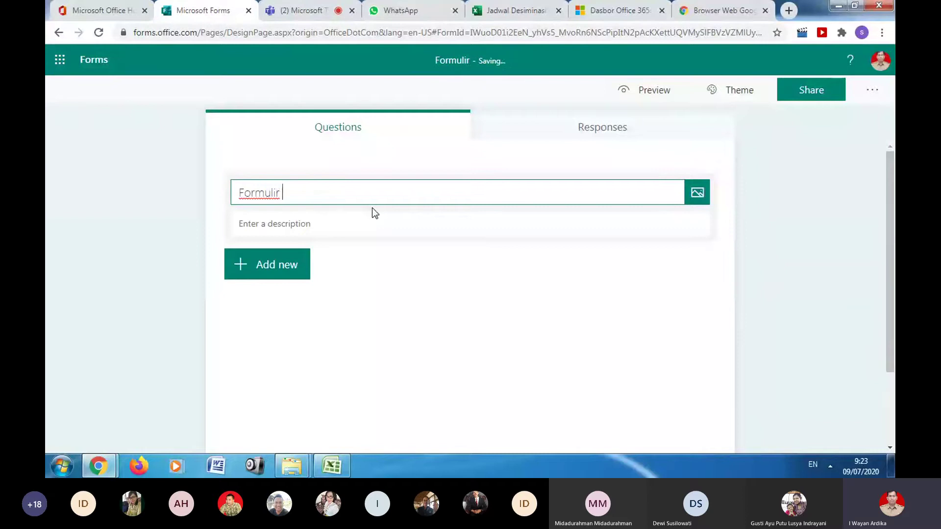
pyautogui.write('PPDB ')
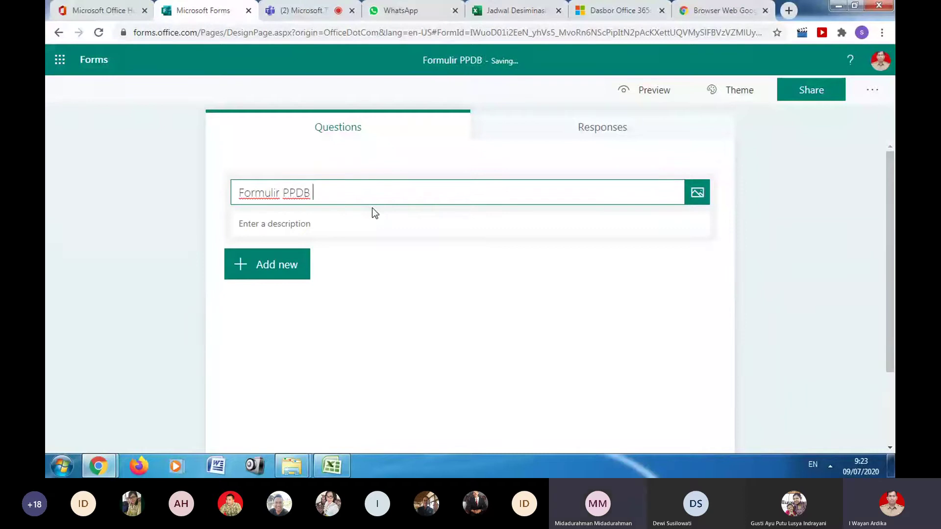
pyautogui.write('SDN')
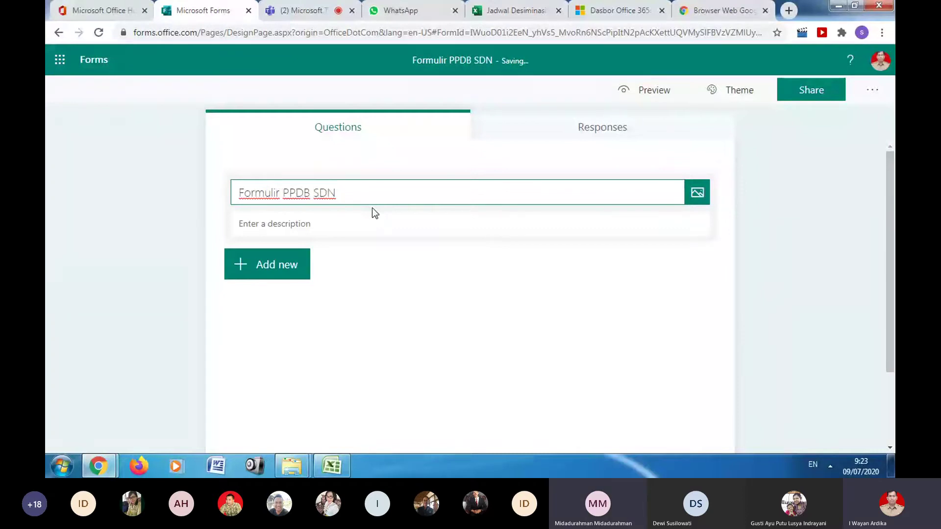
pyautogui.write('COba')
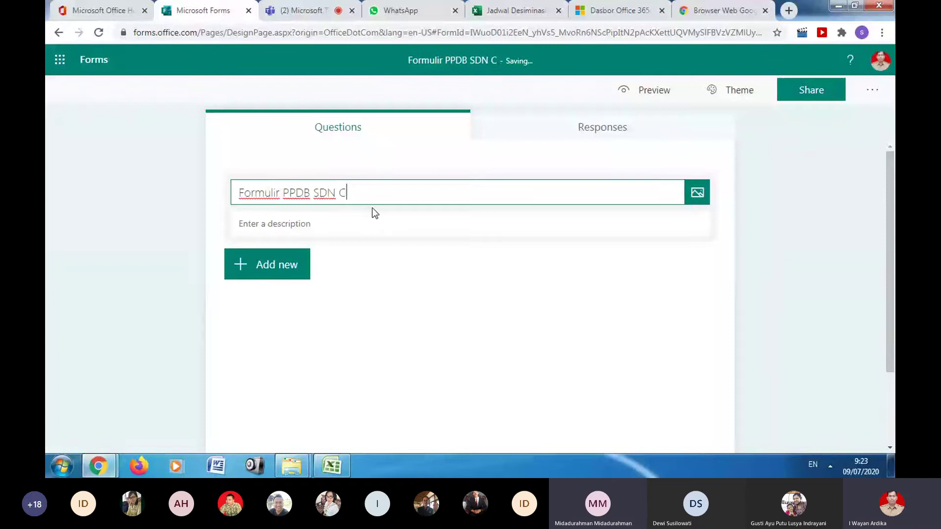
pyautogui.press('BackSpace')
pyautogui.press('BackSpace')
pyautogui.press('BackSpace')
pyautogui.press('BackSpace')
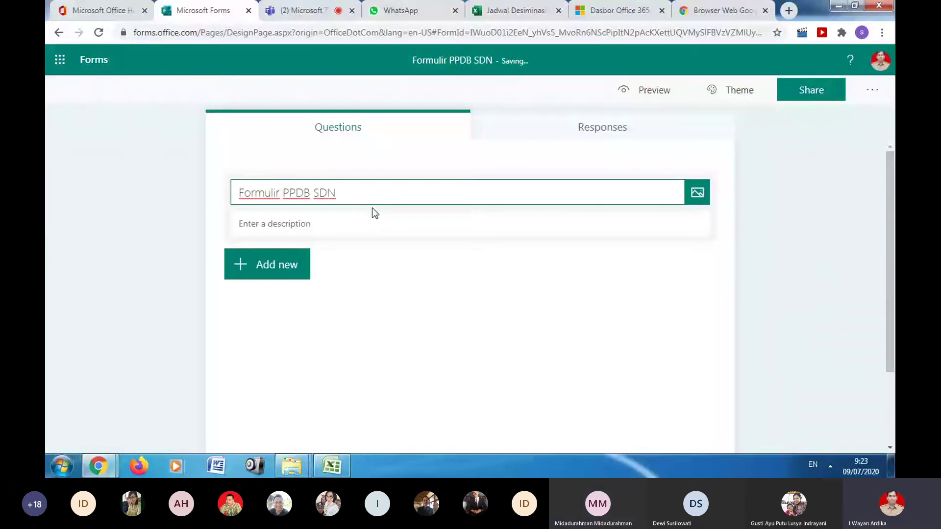
pyautogui.write('Sukamaju')
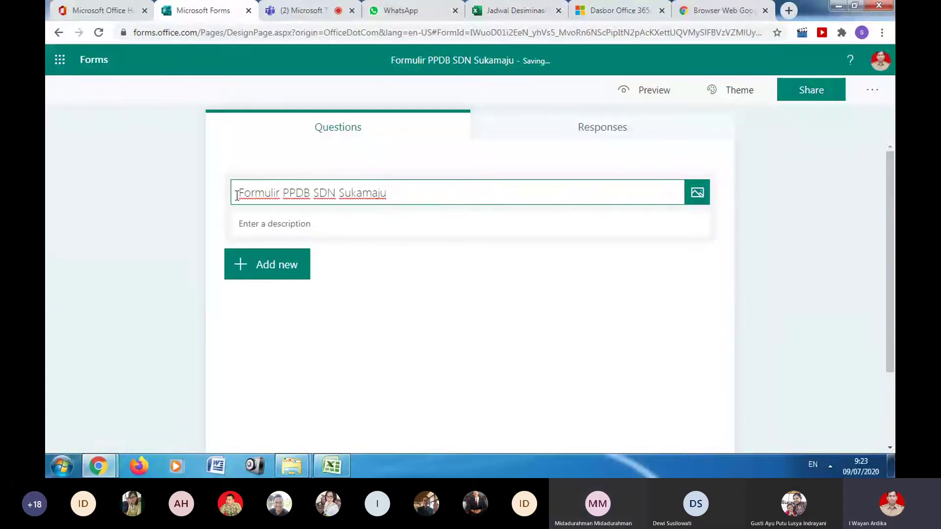
# - Add the form description "Isikan data dengan benar!"
pyautogui.click(273, 226)
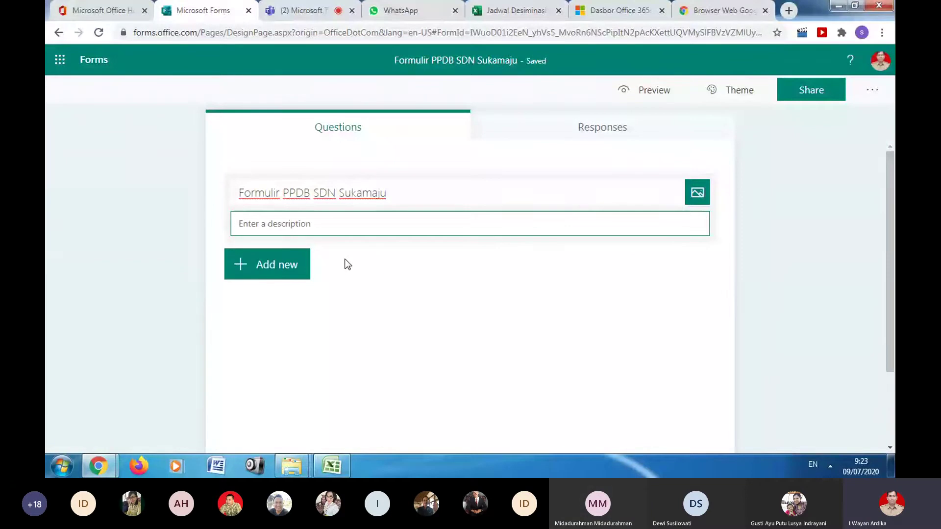
pyautogui.write('Isila')
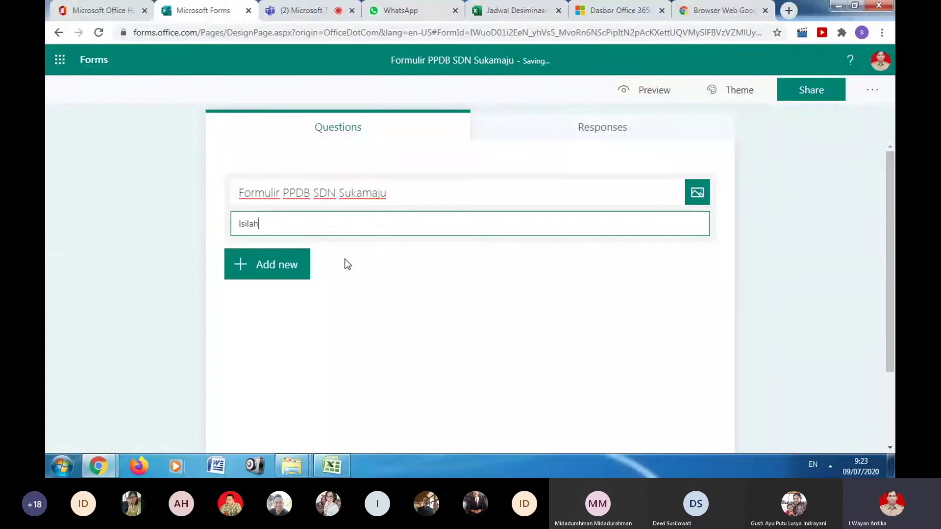
pyautogui.write('hkan data dengan b')
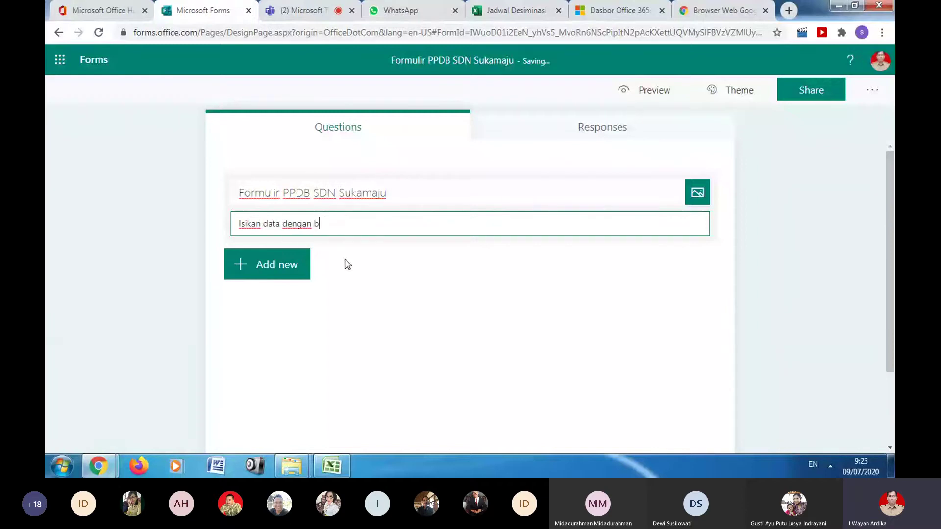
pyautogui.write('enar!')
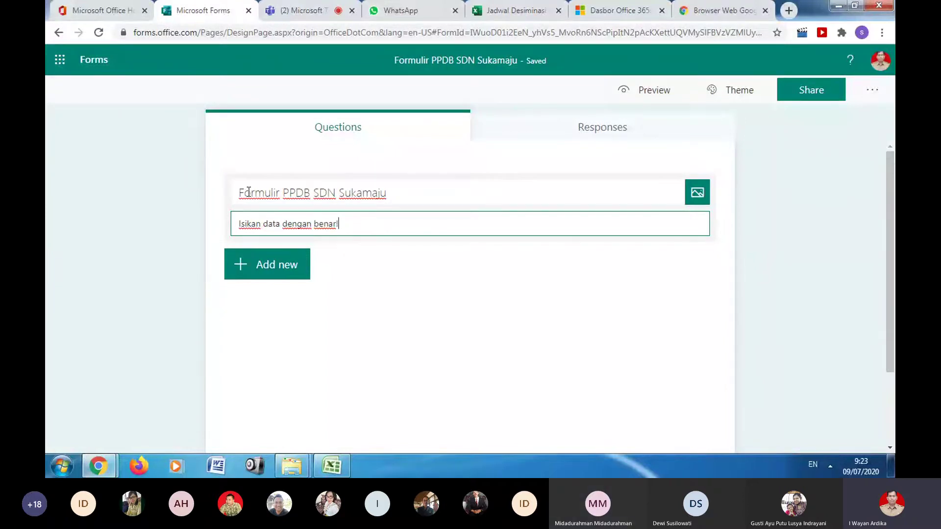
# - Open the image insertion options for the form title, review the OneDrive and Upload sources, and cancel the file selection
pyautogui.click(701, 196)
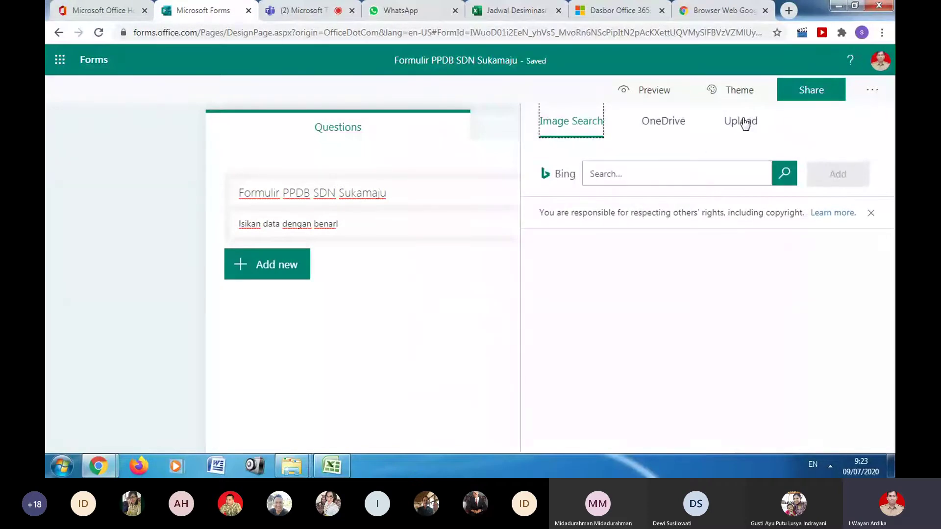
pyautogui.click(663, 121)
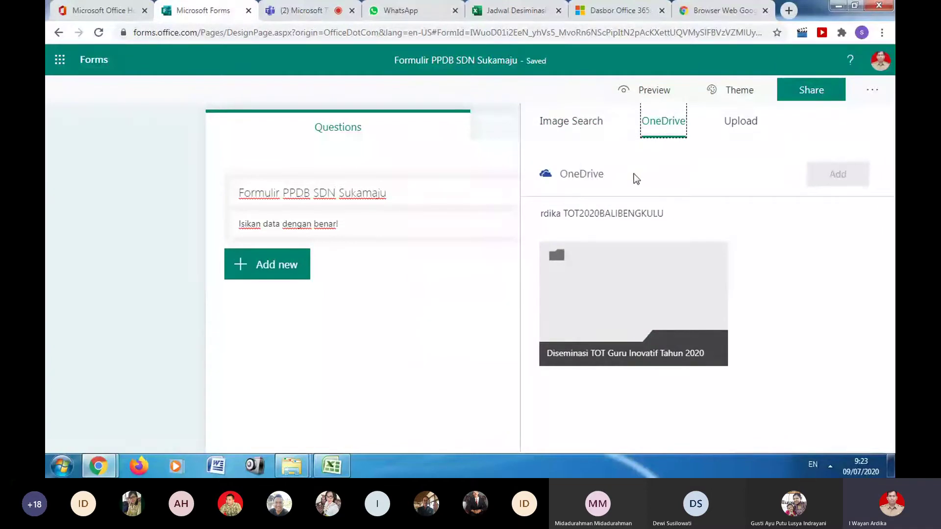
pyautogui.click(741, 122)
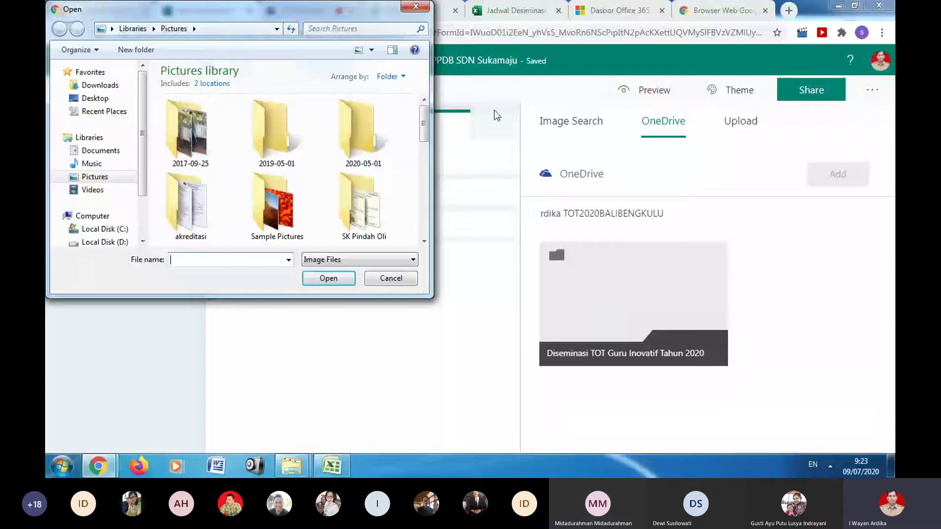
pyautogui.moveTo(425, 125)
pyautogui.mouseDown()
pyautogui.moveTo(421, 219)
pyautogui.moveTo(433, 127)
pyautogui.mouseUp()
pyautogui.press('Escape')
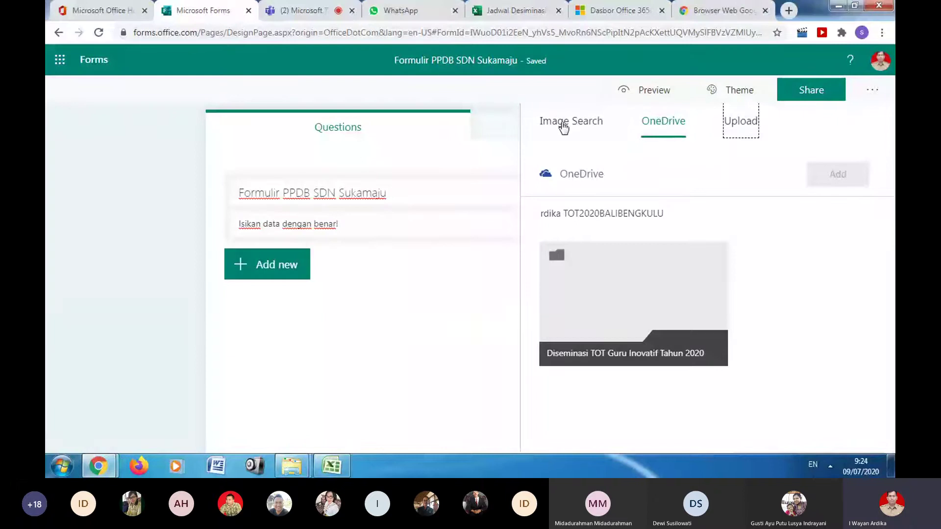
# - Search Bing images for "PPDB" as a picture for the form title
pyautogui.click(562, 126)
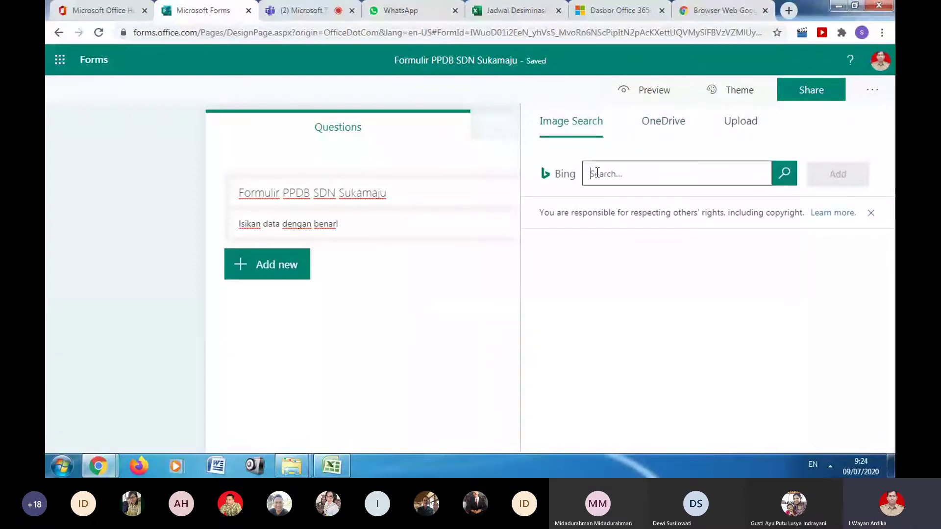
pyautogui.write('PPDB')
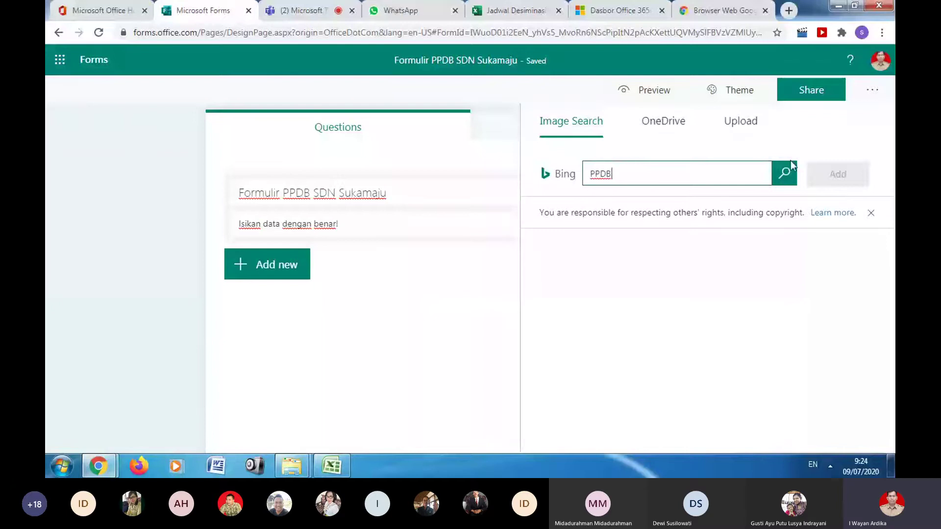
pyautogui.click(784, 174)
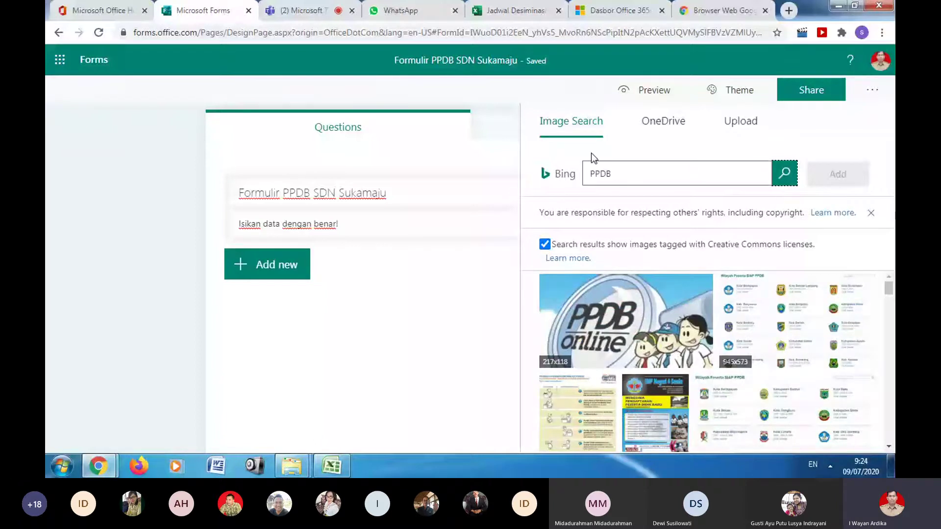
# - Add the "PPDB online" picture from the image search results to the form title
pyautogui.click(628, 342)
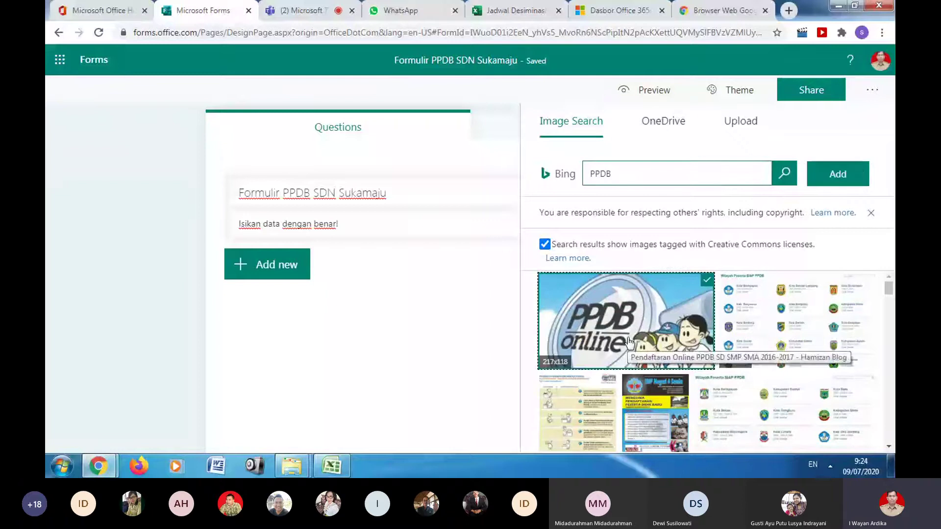
pyautogui.click(832, 188)
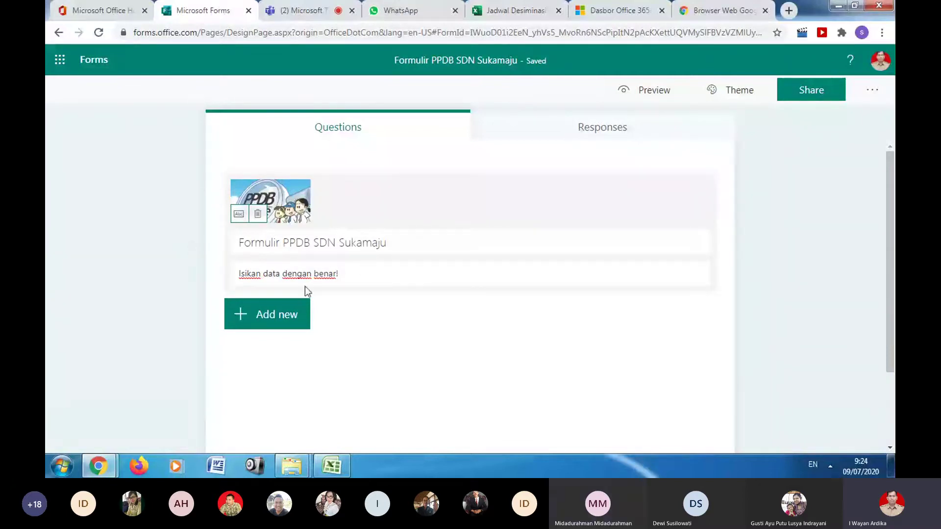
# - Preview the form in the computer and mobile views, and return to editing
pyautogui.click(657, 93)
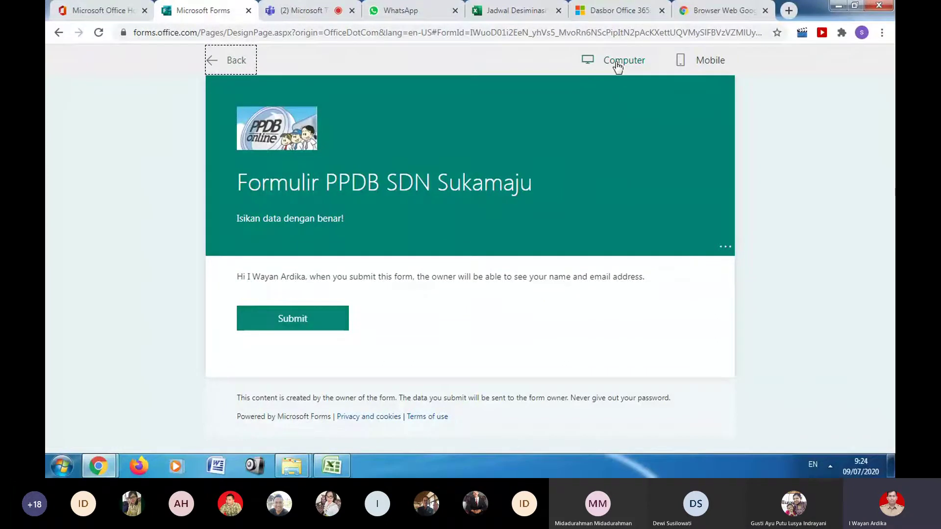
pyautogui.click(699, 64)
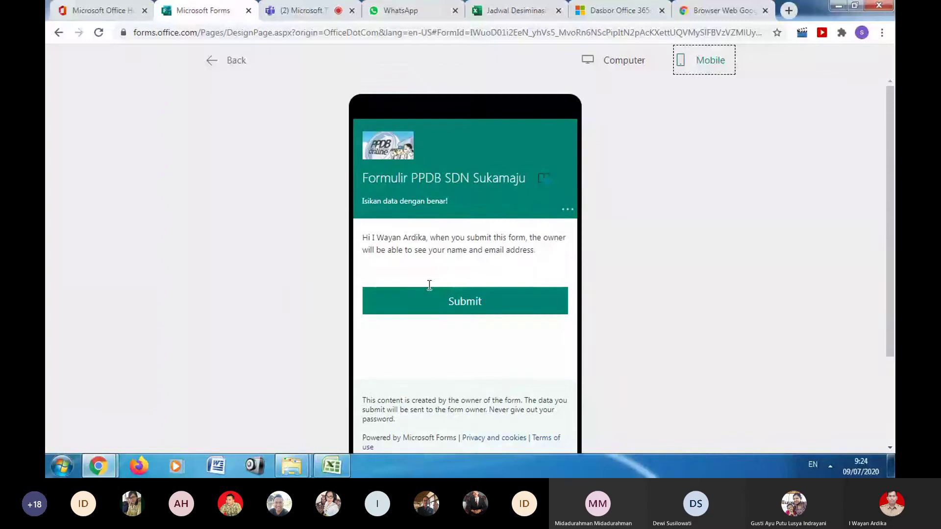
pyautogui.click(235, 63)
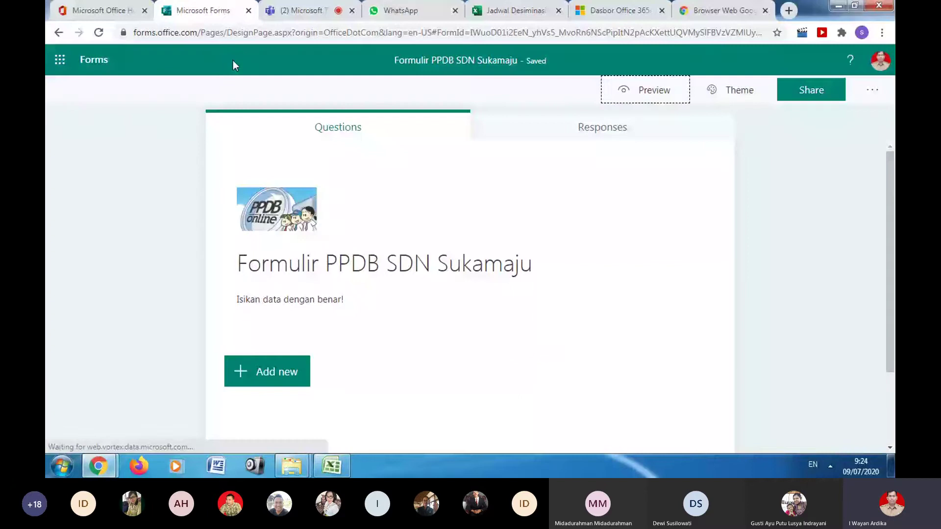
# - Apply the illustrated city street theme with the orange and white bus to the form
pyautogui.click(740, 94)
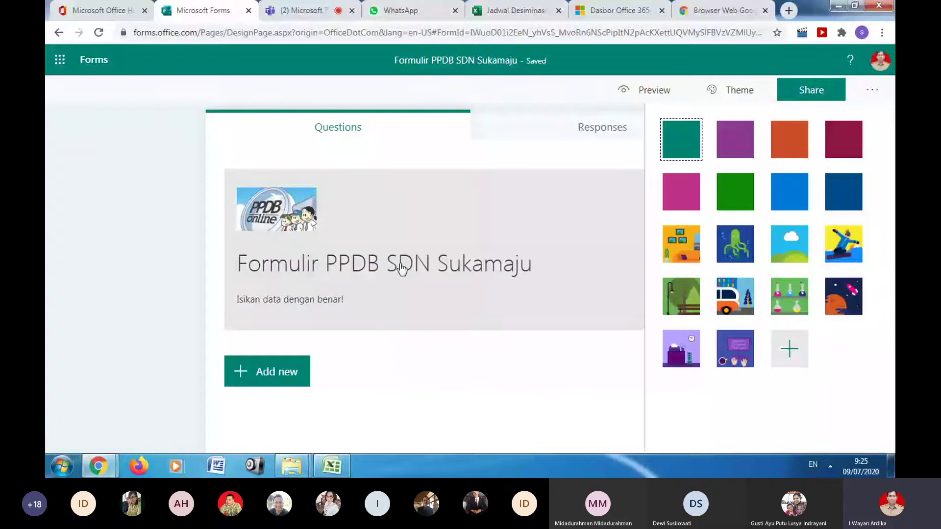
pyautogui.click(736, 297)
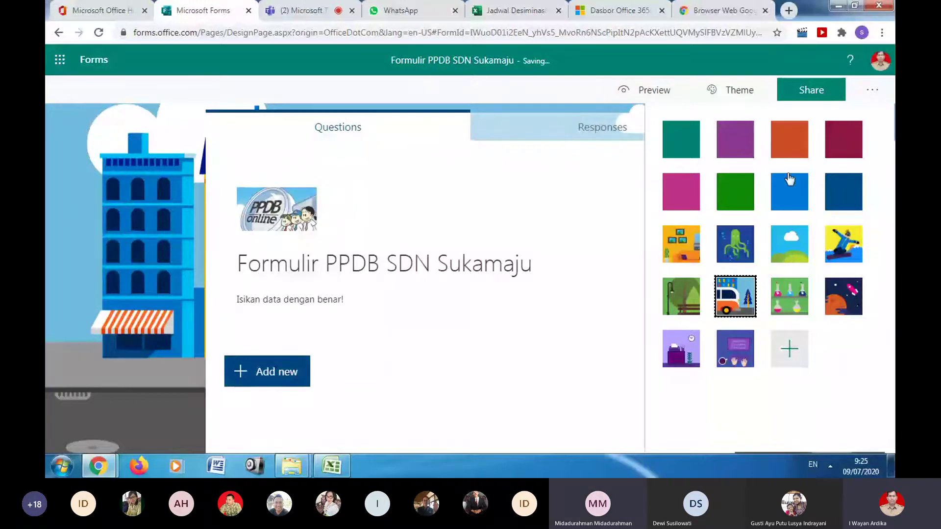
pyautogui.click(565, 166)
pyautogui.scroll(-1, 371, 226)
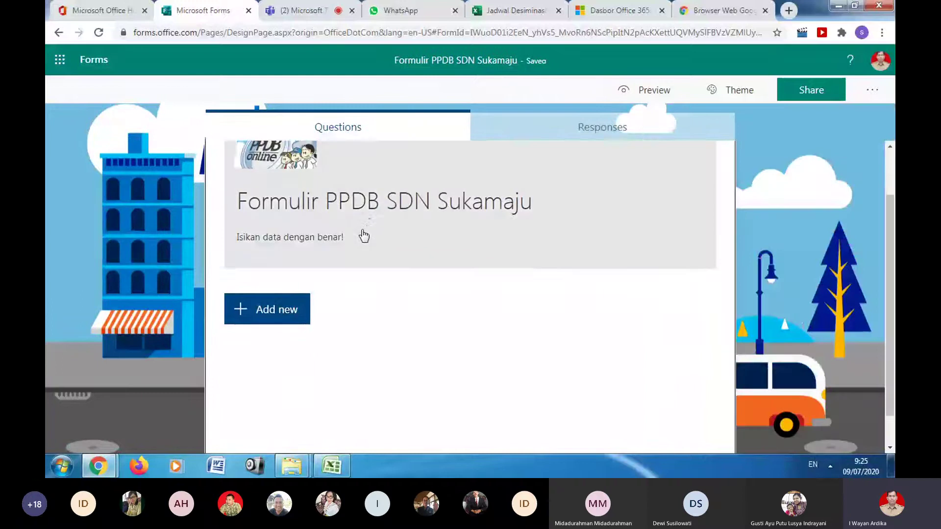
pyautogui.scroll(1, 424, 299)
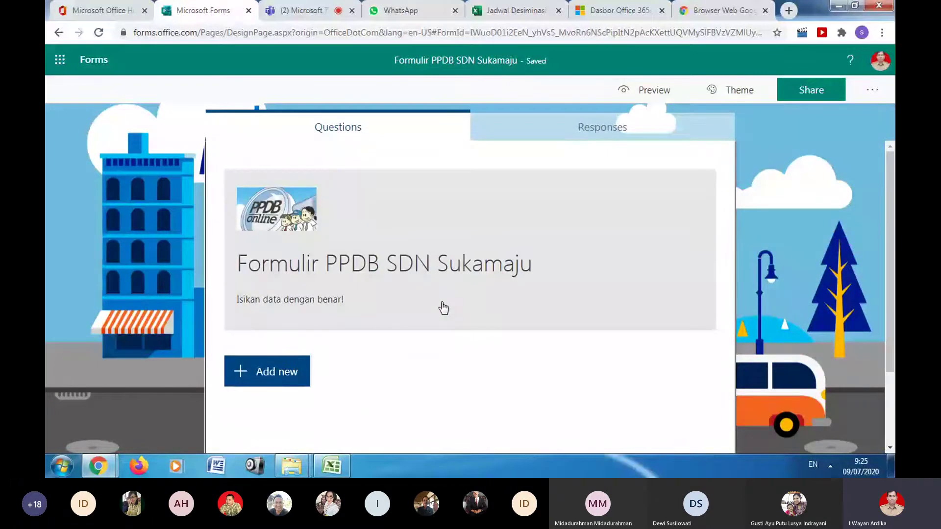
pyautogui.scroll(-2, 443, 308)
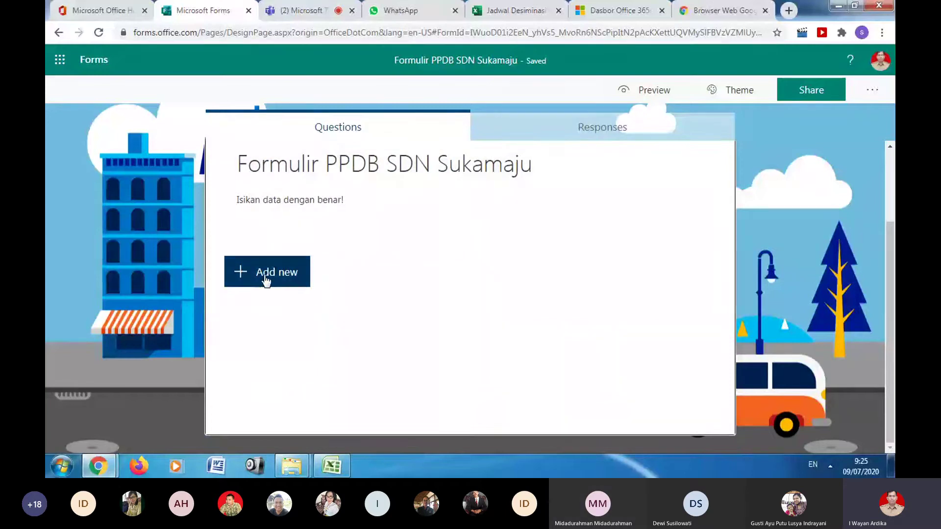
pyautogui.click(266, 277)
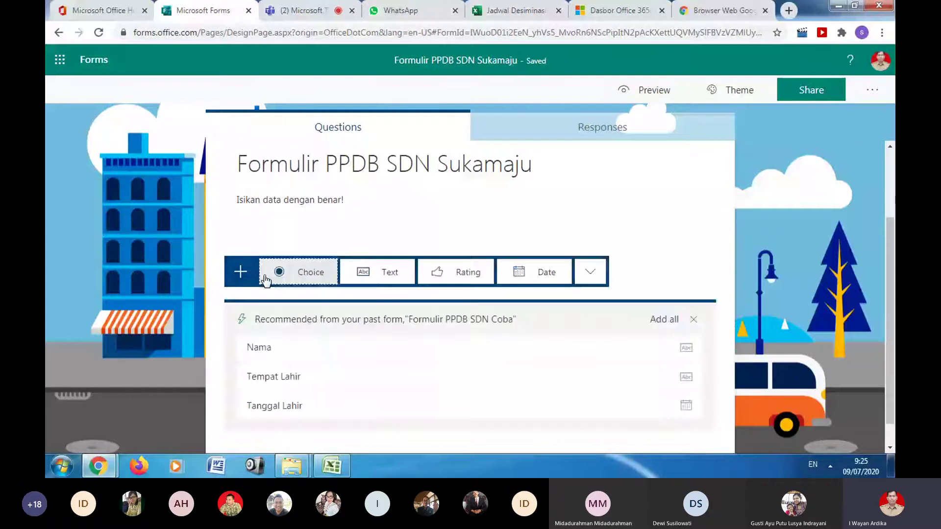
pyautogui.click(657, 218)
pyautogui.click(400, 240)
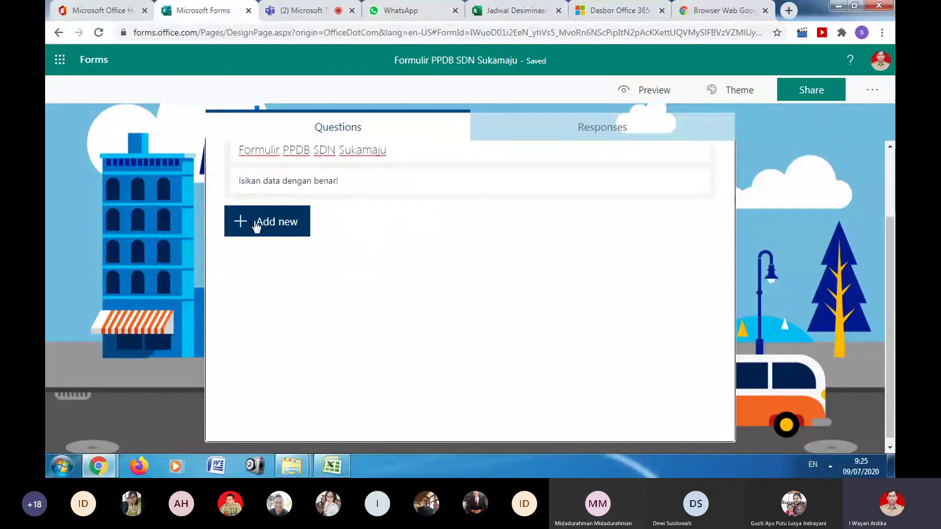
# - Add a Text question titled "Nama:" as the form's first question
pyautogui.click(255, 225)
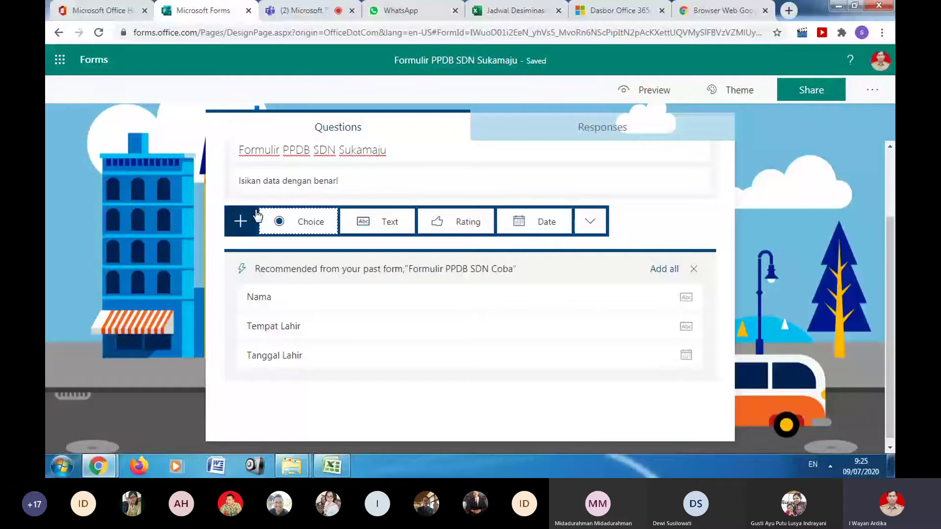
pyautogui.click(384, 223)
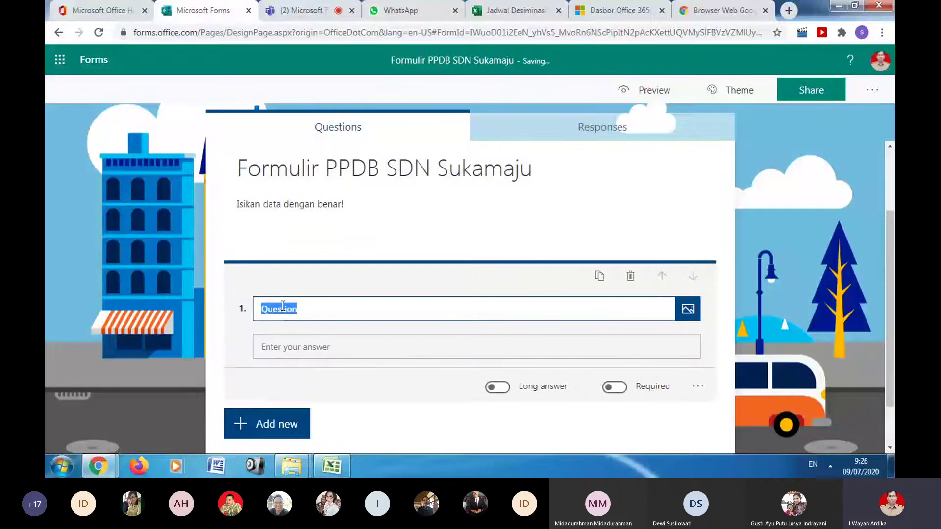
pyautogui.write('Nama')
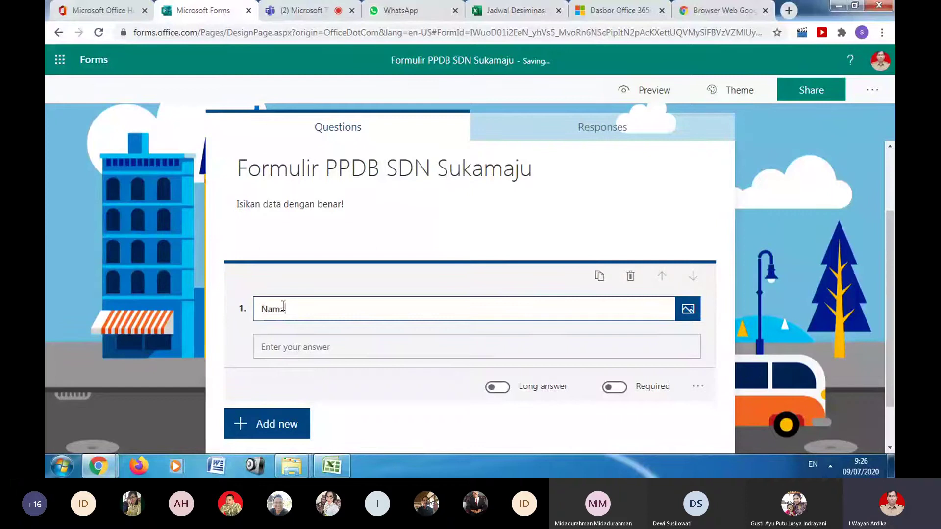
pyautogui.write(':')
pyautogui.scroll(-1, 381, 304)
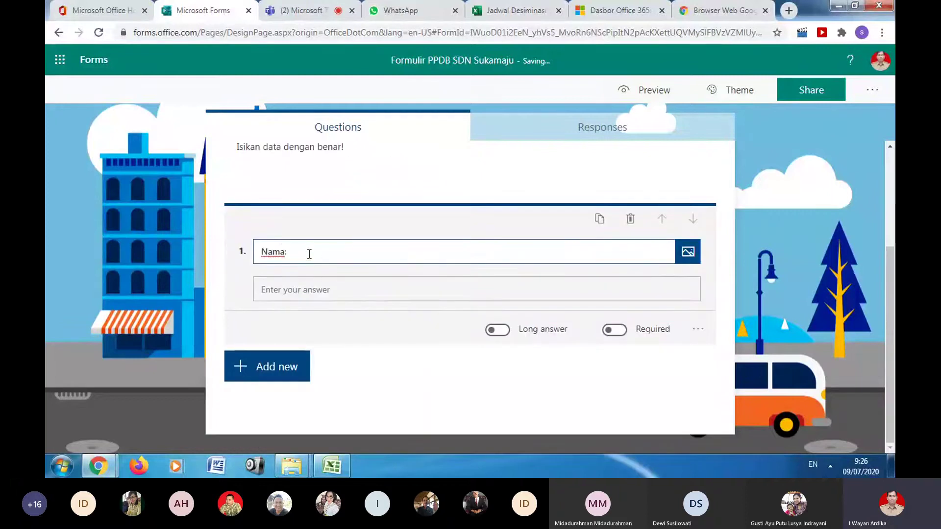
pyautogui.click(321, 288)
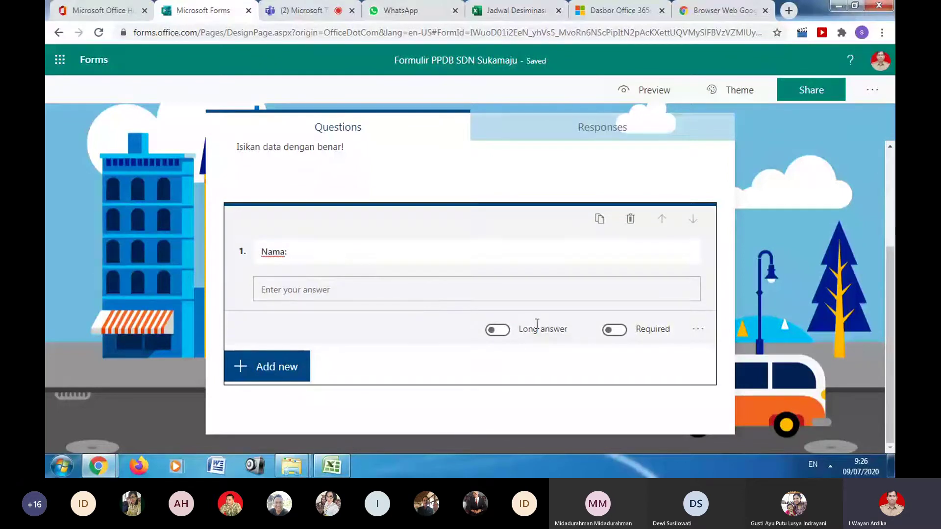
# - Switch long answer on and back off for the "Nama:" question, and make the question required
pyautogui.click(499, 330)
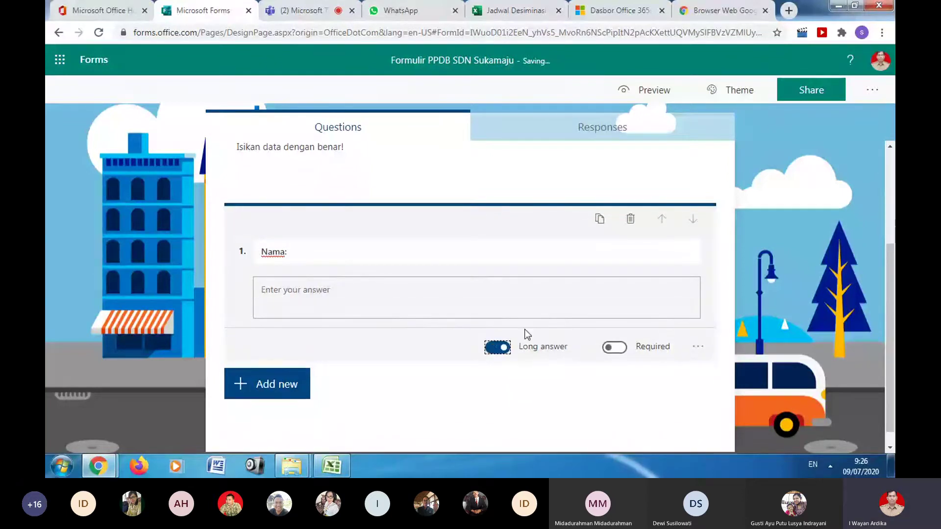
pyautogui.click(499, 349)
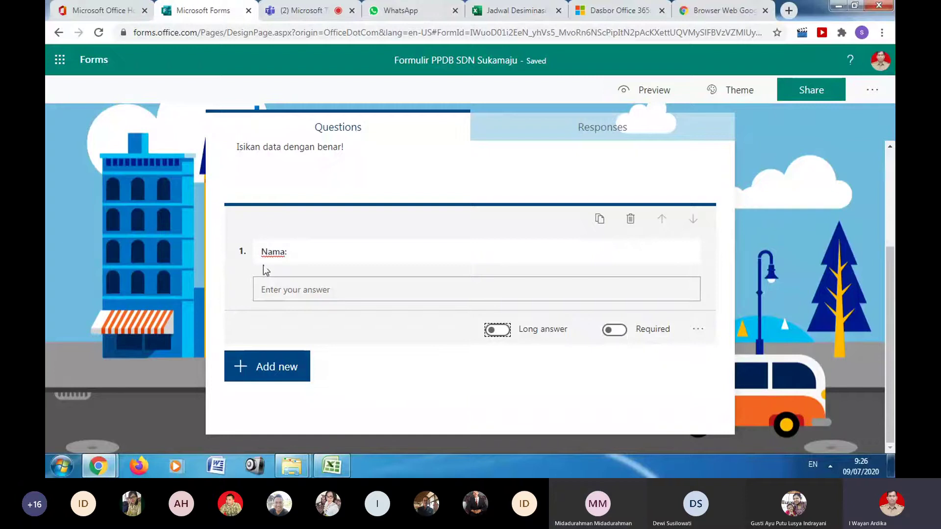
pyautogui.click(616, 334)
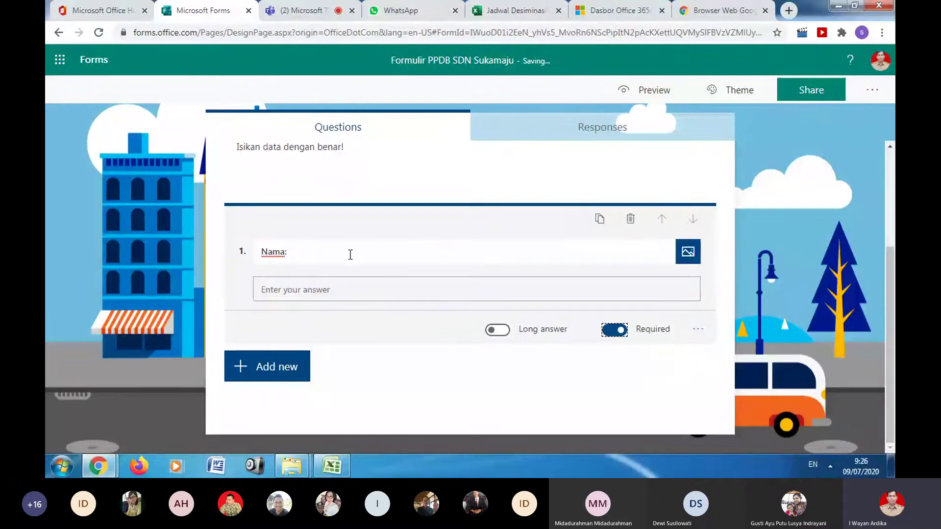
pyautogui.click(699, 329)
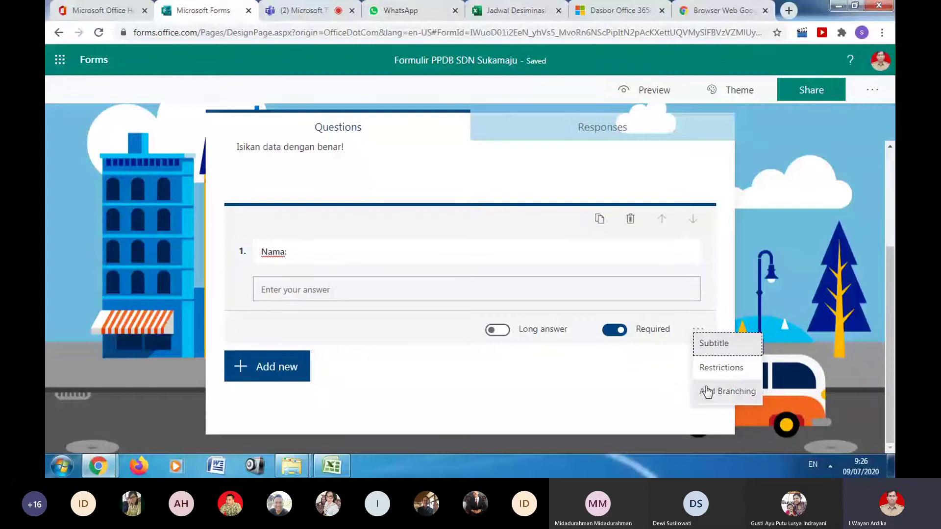
pyautogui.click(624, 376)
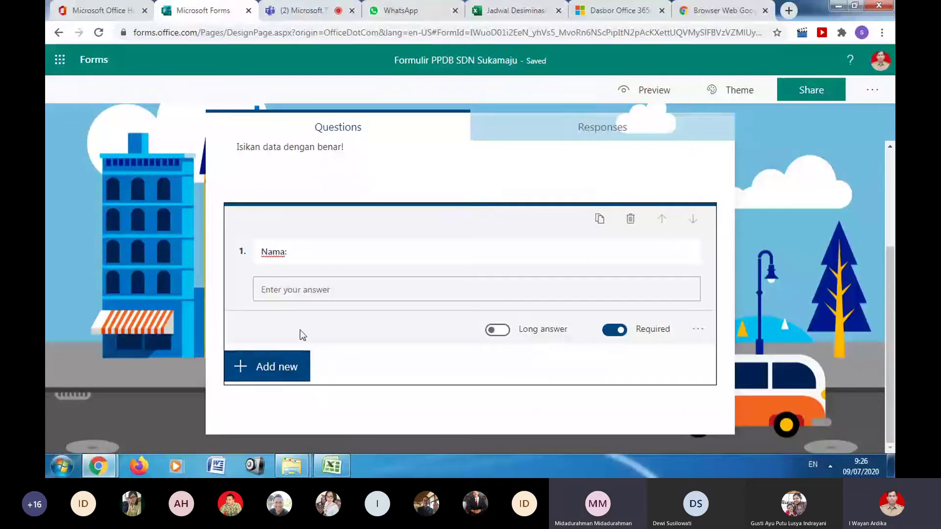
# - Add a second Text question titled "Tempat Lahir" and dismiss the branching tip
pyautogui.scroll(2, 322, 280)
pyautogui.scroll(-1, 322, 283)
pyautogui.click(270, 368)
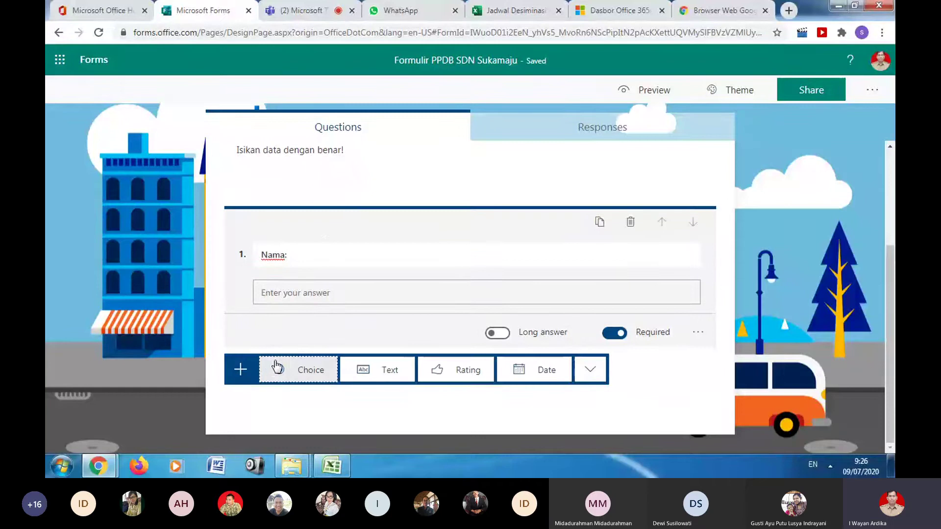
pyautogui.click(382, 374)
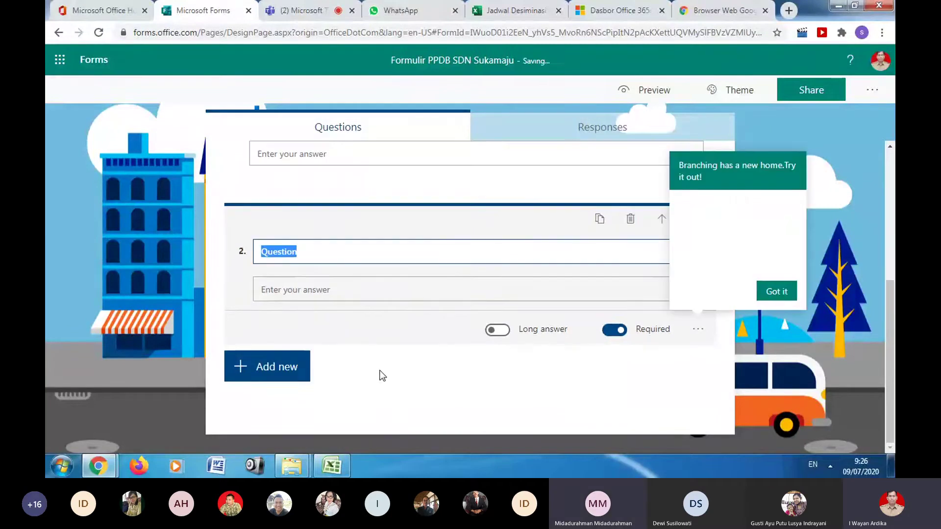
pyautogui.write('Tem')
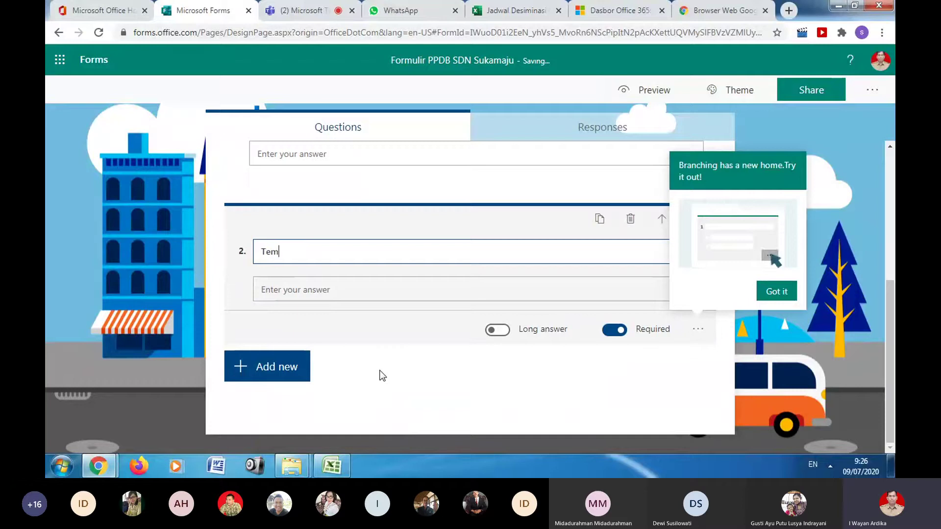
pyautogui.write('pat Lah')
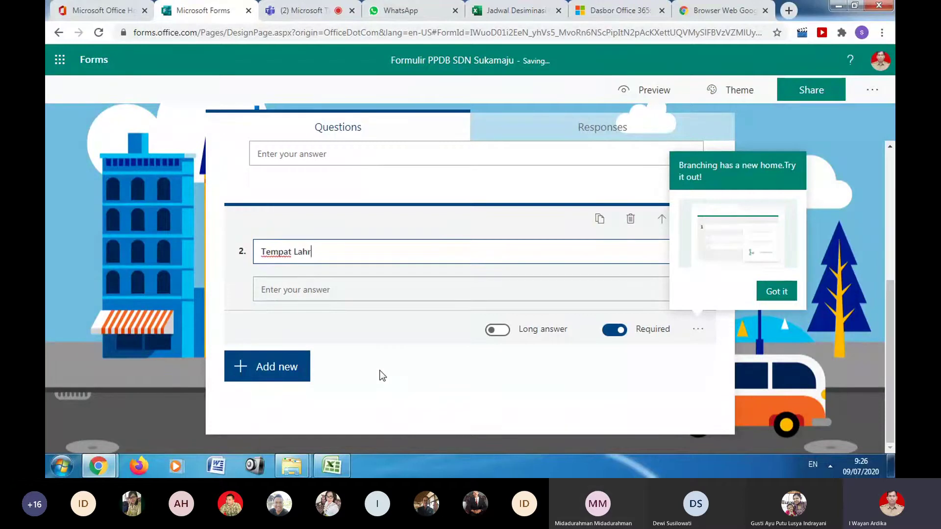
pyautogui.write('ir')
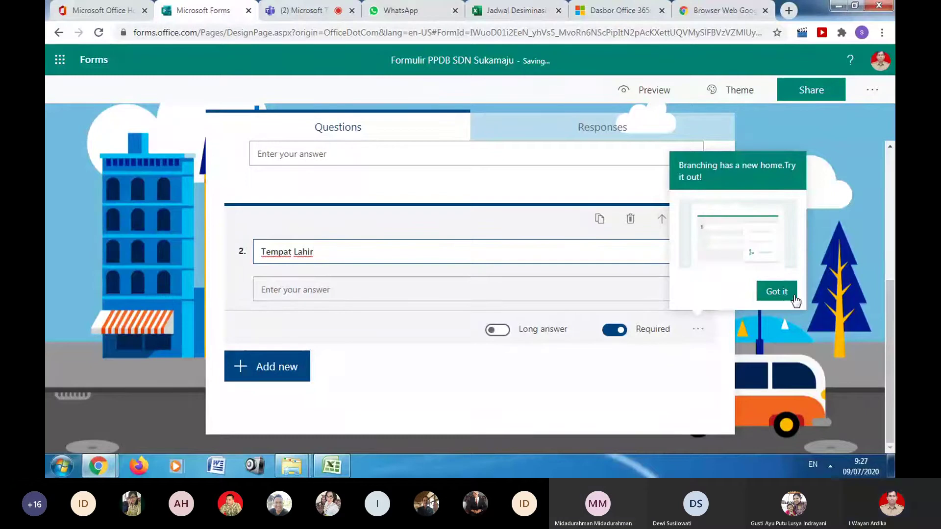
pyautogui.click(779, 292)
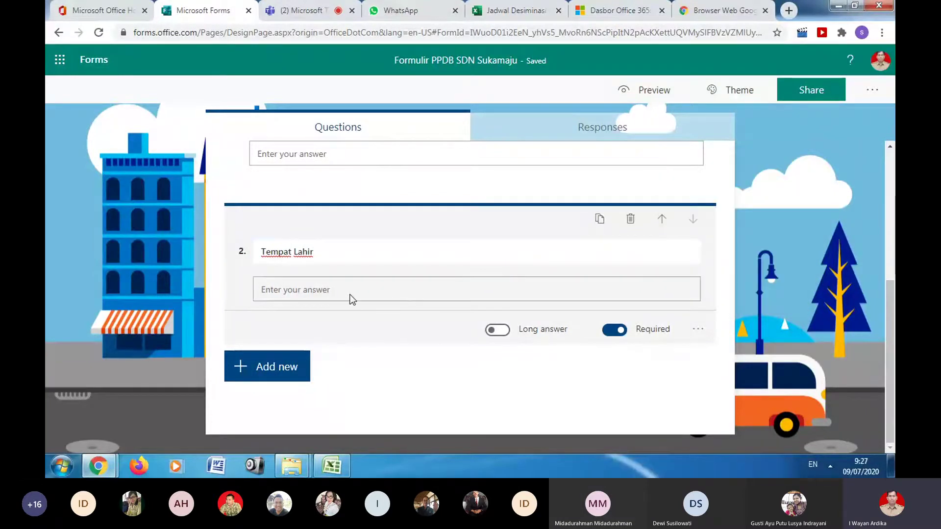
# - Add a Date question titled "Tanggal Lahir" below the "Tempat Lahir" question, and review the form up to its title
pyautogui.click(274, 369)
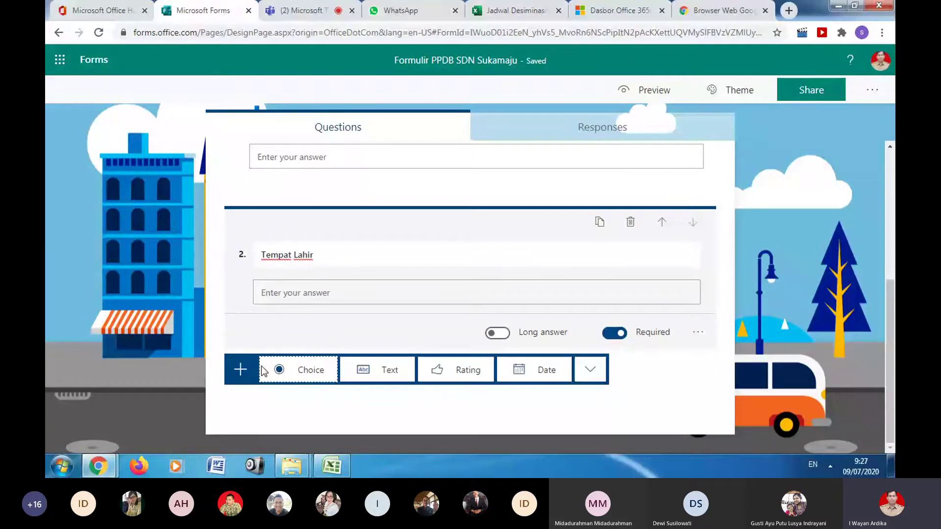
pyautogui.click(536, 377)
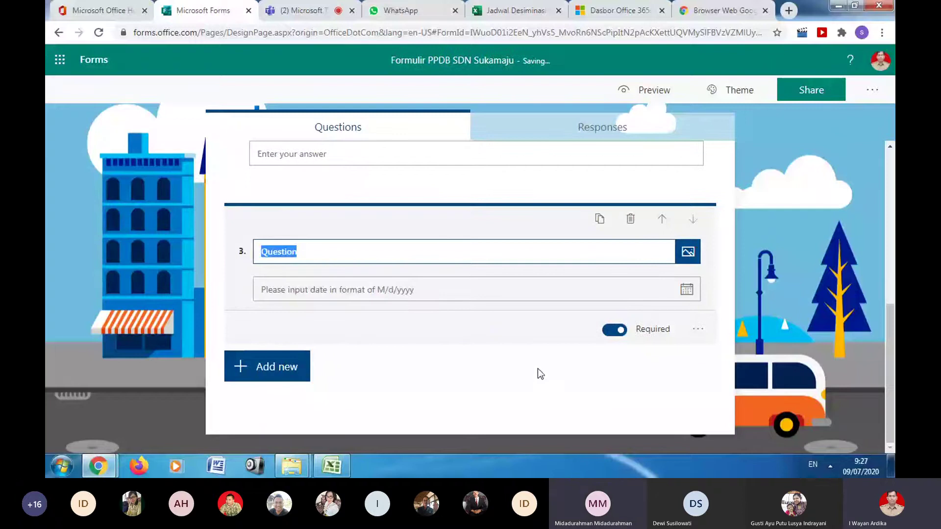
pyautogui.write('Tanggal Lahi')
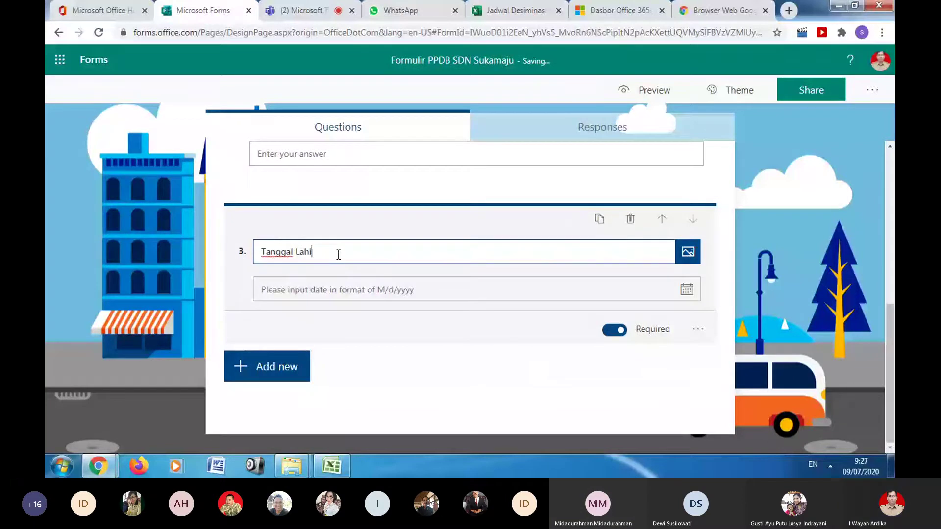
pyautogui.write('r')
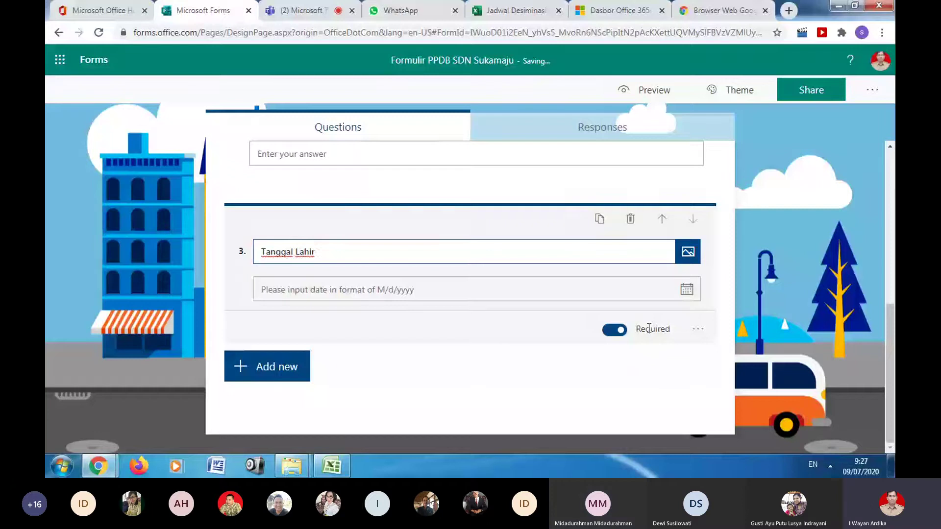
pyautogui.scroll(5, 346, 332)
pyautogui.scroll(-5, 346, 331)
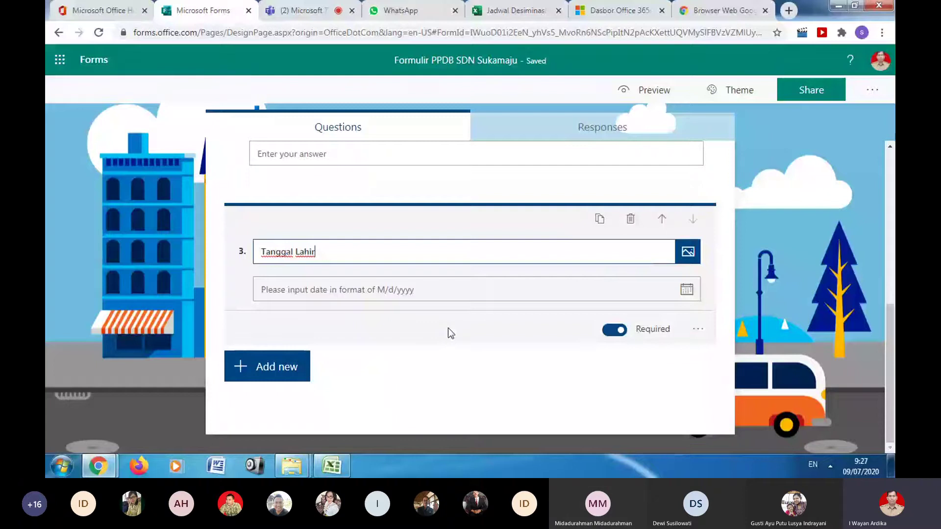
pyautogui.scroll(1, 448, 328)
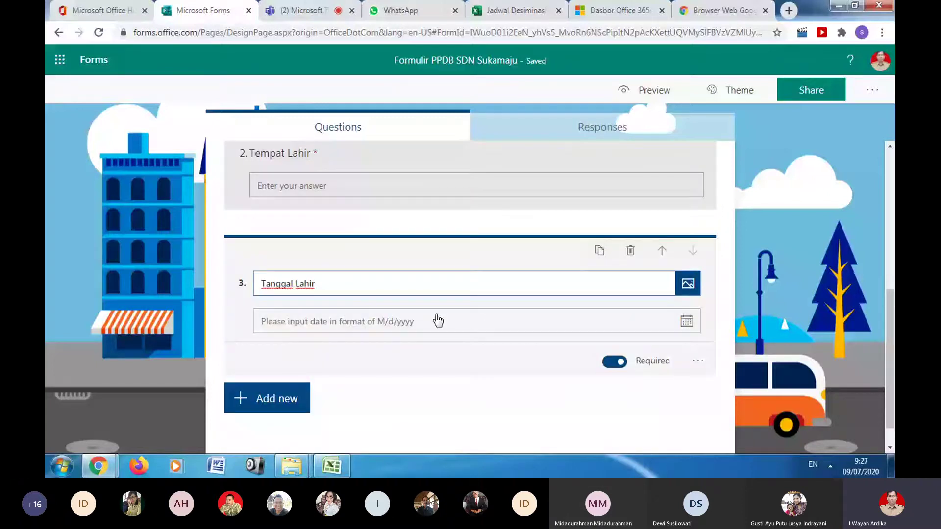
pyautogui.scroll(8, 392, 311)
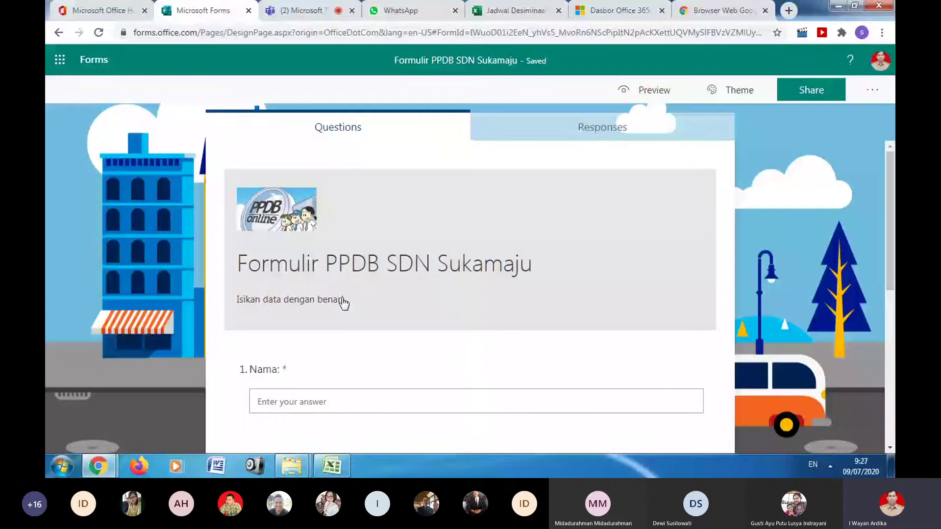
# - Add a new section below the "Tanggal Lahir" question and title it "Data Orang Tua"
pyautogui.scroll(-7, 343, 302)
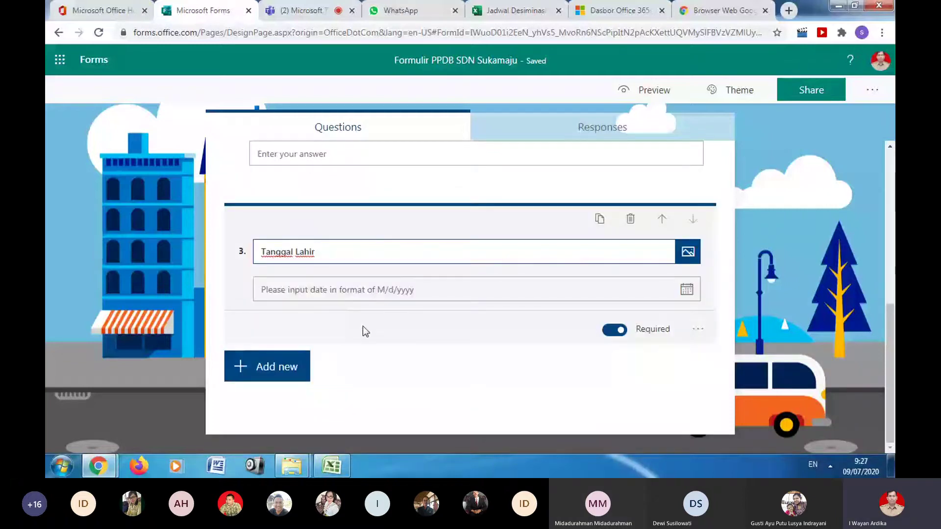
pyautogui.click(251, 374)
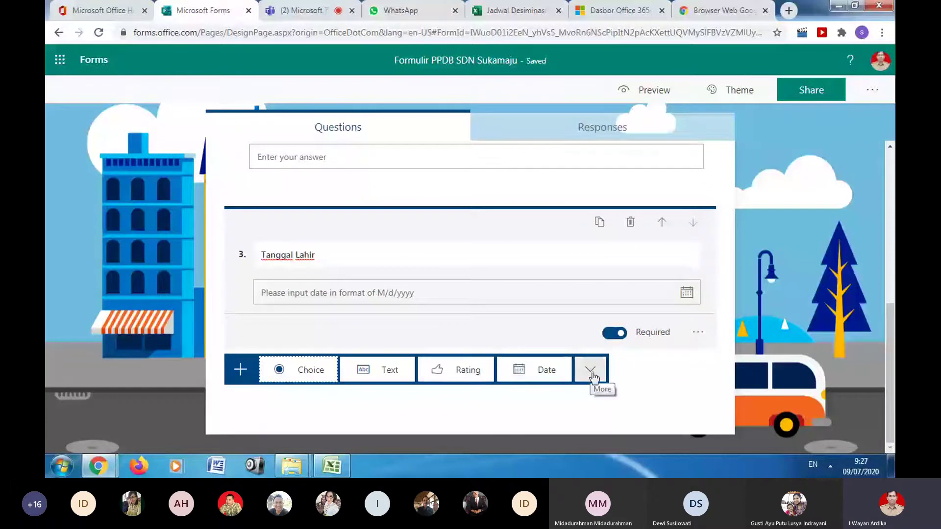
pyautogui.click(591, 373)
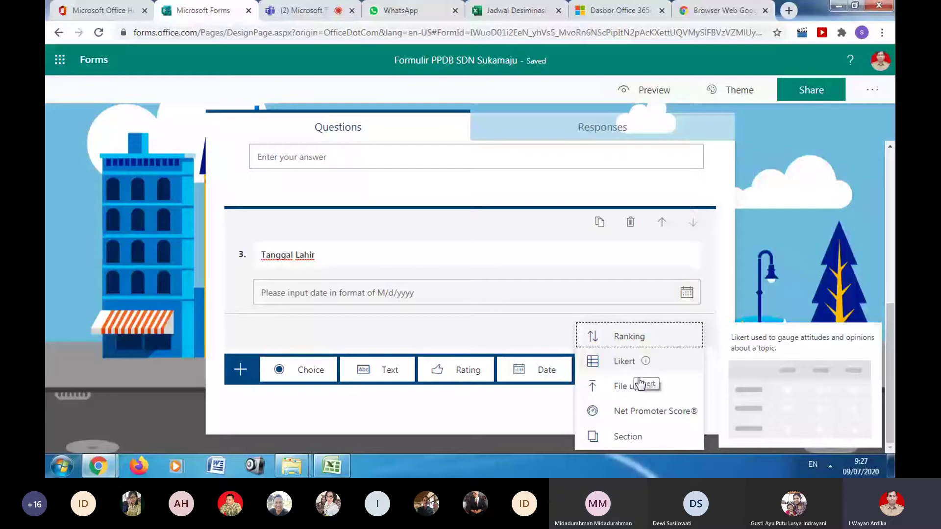
pyautogui.click(606, 438)
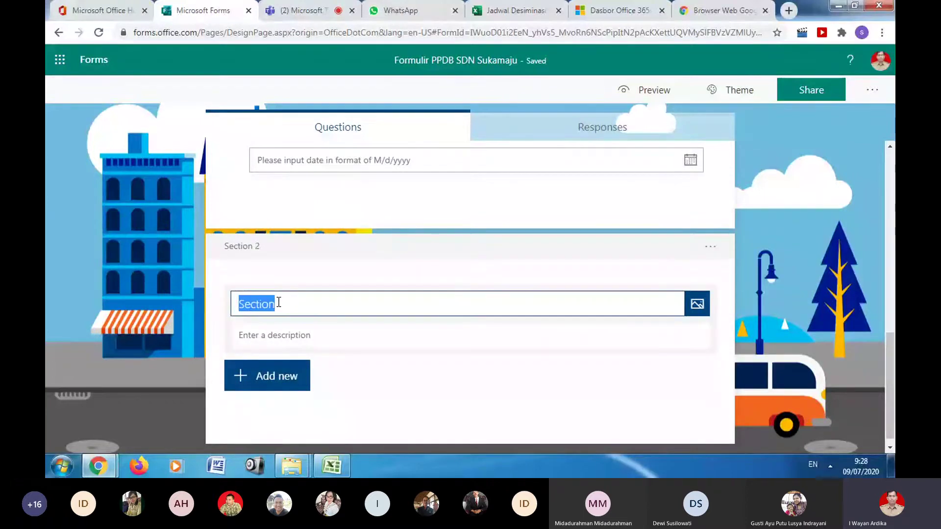
pyautogui.write('Data ')
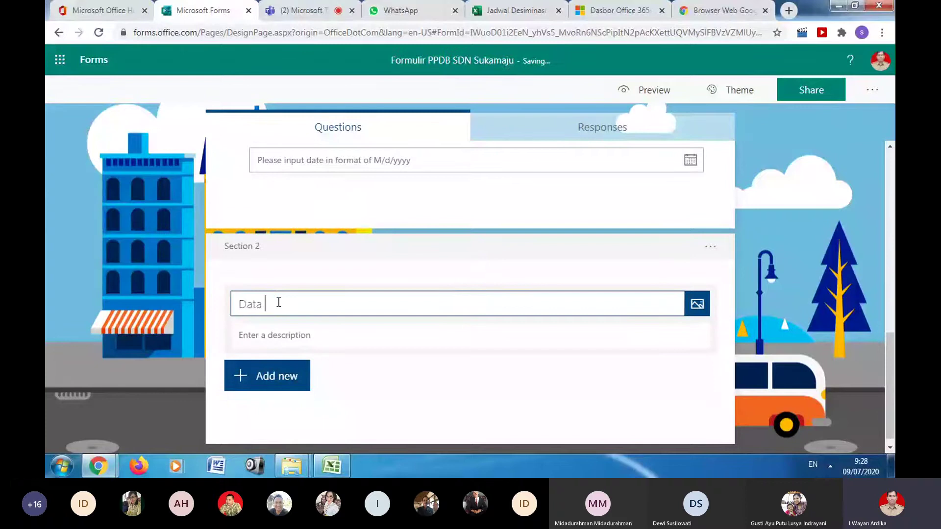
pyautogui.write('Orang ua')
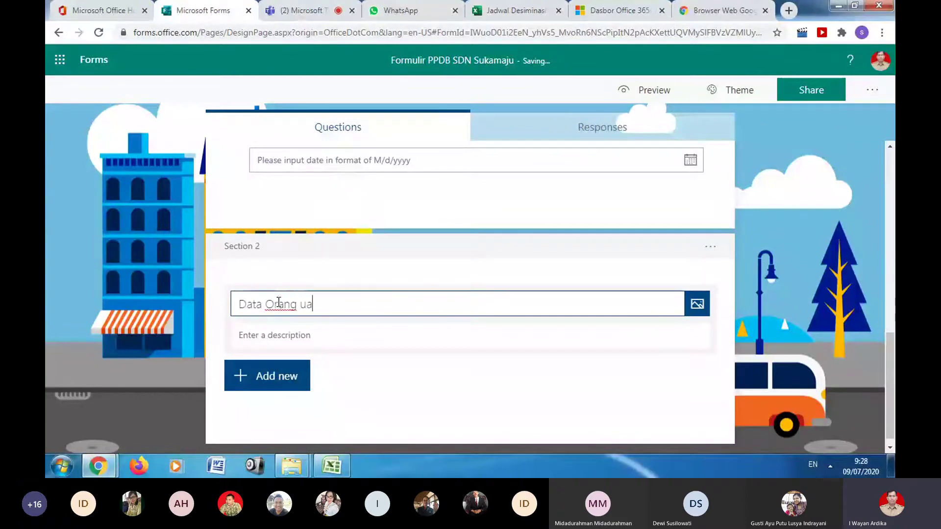
pyautogui.press('BackSpace')
pyautogui.press('BackSpace')
pyautogui.write('Tua')
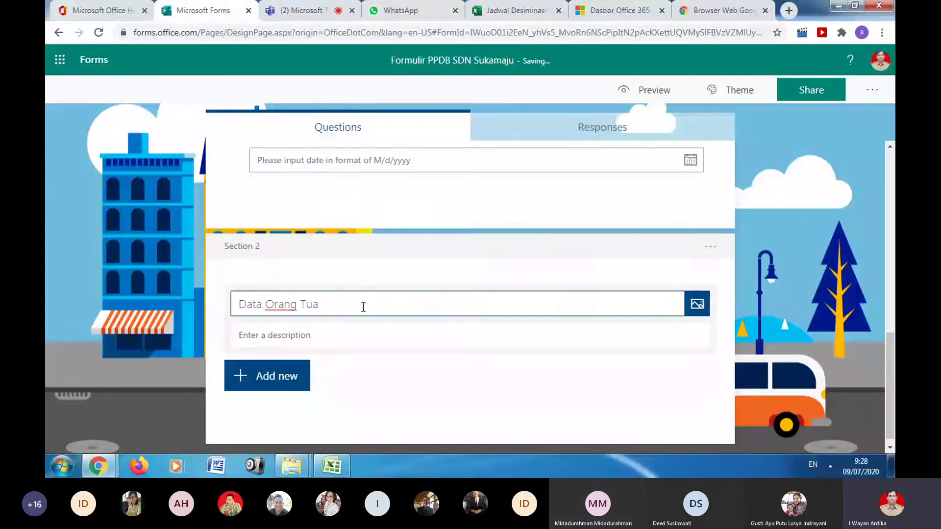
# - Title Section 1, above the "Nama:" question, "Data Siswa" and leave its description empty
pyautogui.scroll(1, 373, 279)
pyautogui.scroll(5, 372, 279)
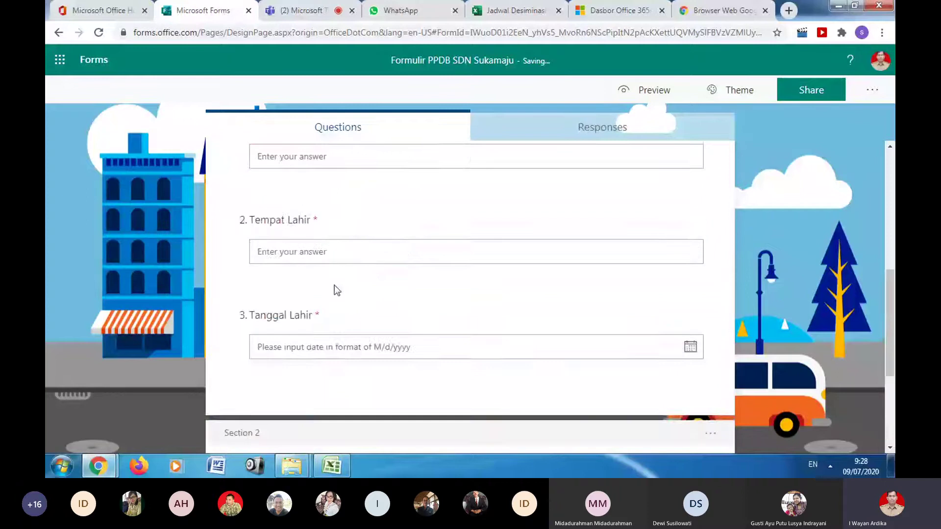
pyautogui.click(262, 248)
pyautogui.click(295, 200)
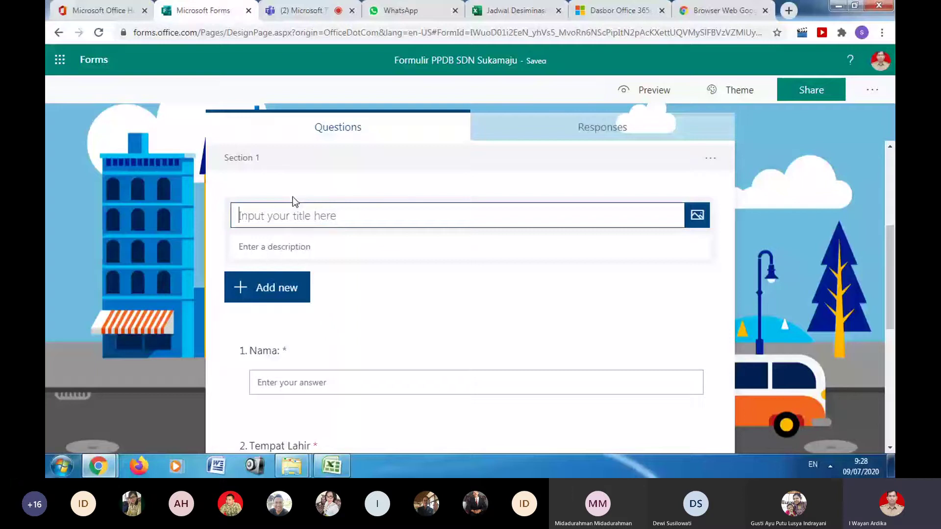
pyautogui.scroll(1, 285, 273)
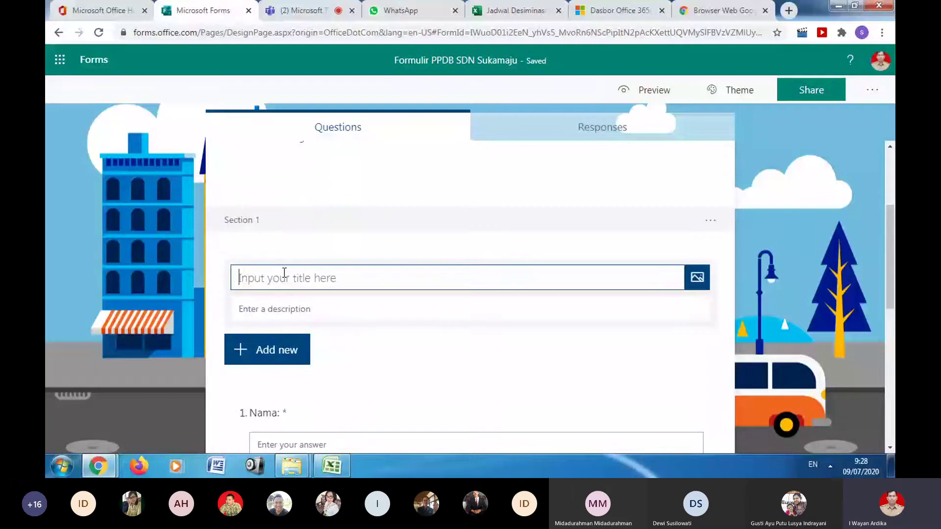
pyautogui.click(281, 309)
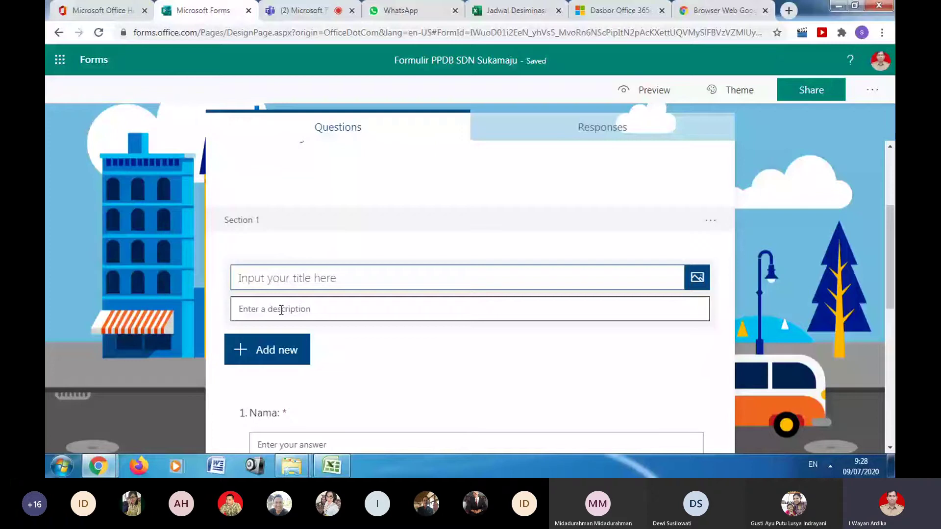
pyautogui.click(278, 278)
pyautogui.write('Data Siswa')
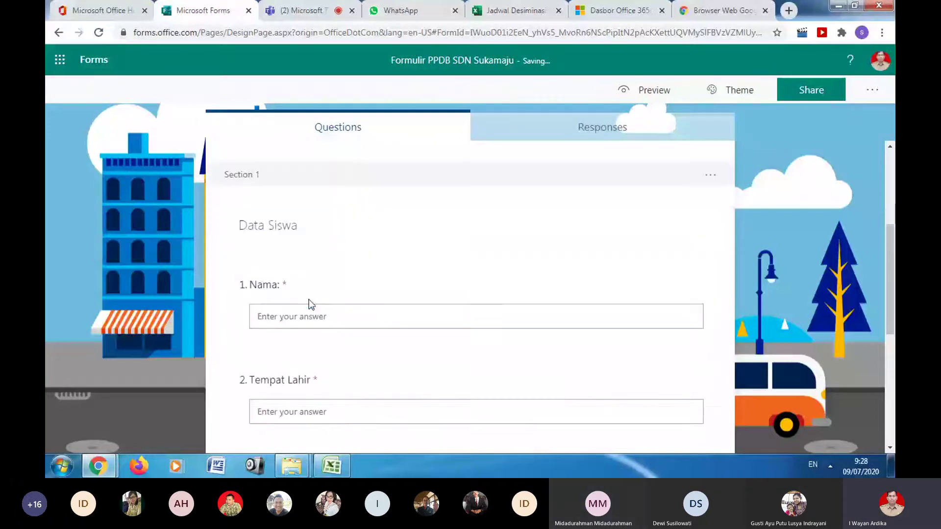
pyautogui.click(274, 269)
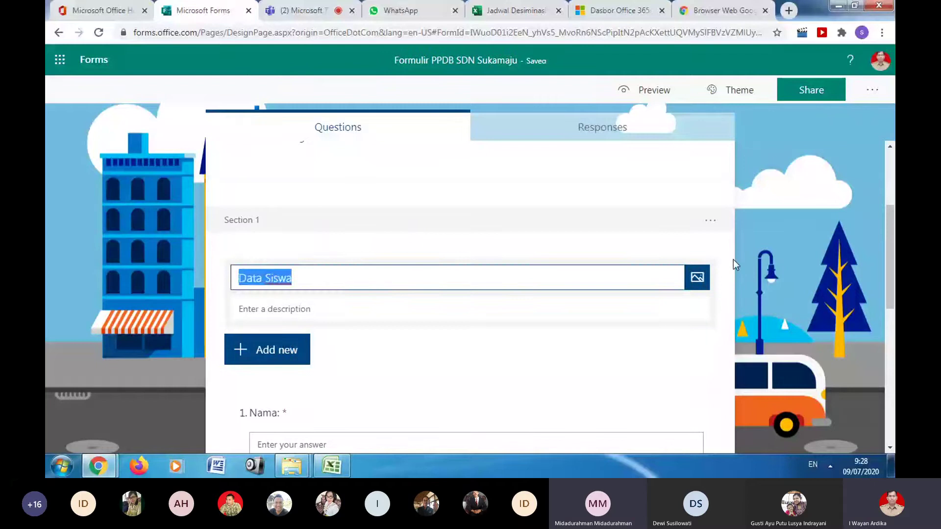
pyautogui.click(715, 267)
# - Add a Text question titled "Nama Ayah" to the "Data Orang Tua" section and make it required
pyautogui.scroll(-3, 263, 267)
pyautogui.scroll(-4, 277, 283)
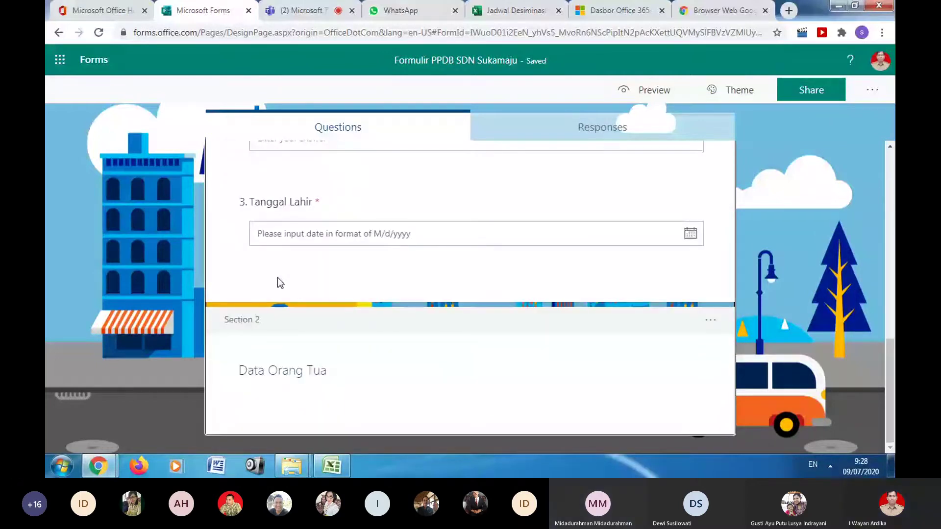
pyautogui.click(273, 341)
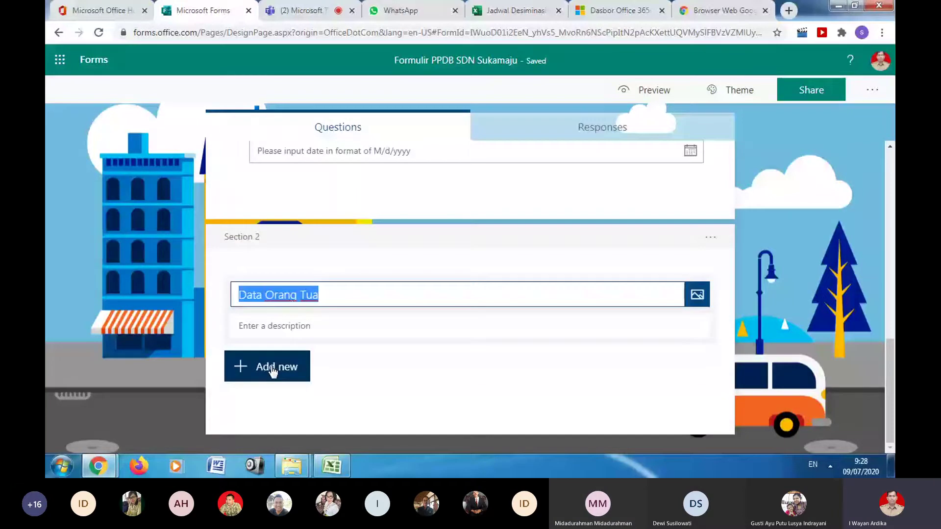
pyautogui.click(273, 369)
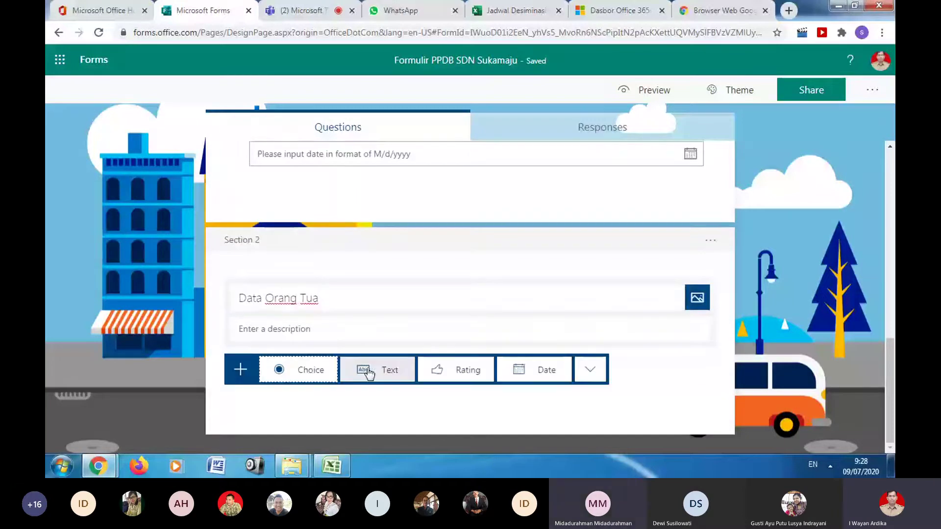
pyautogui.click(366, 370)
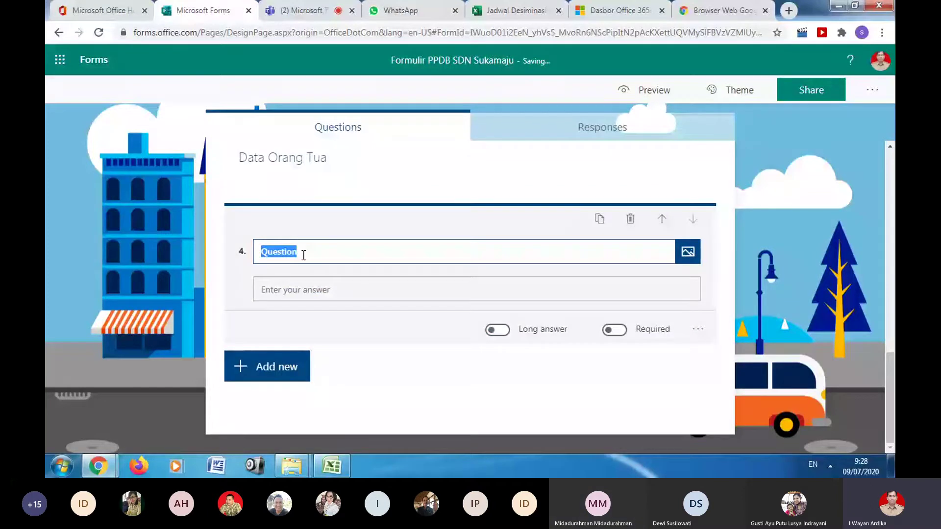
pyautogui.write('Nama Ayah')
pyautogui.click(617, 331)
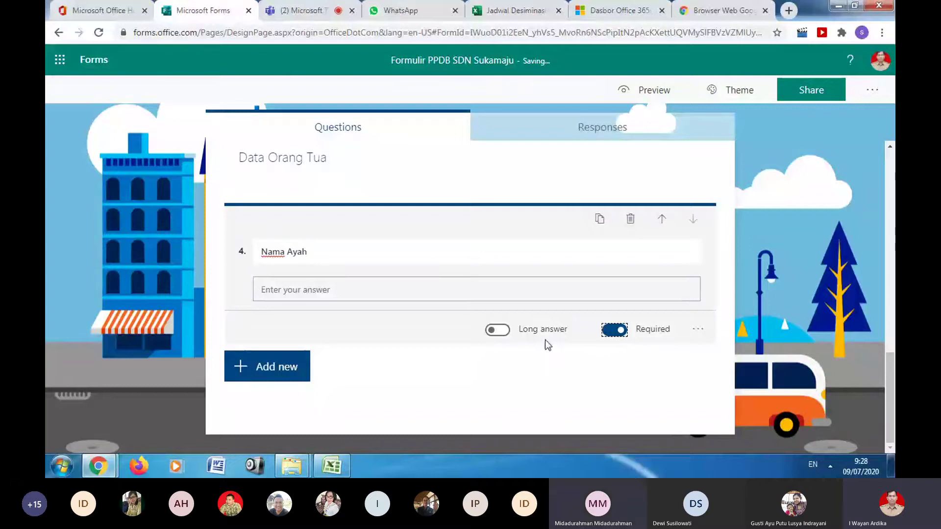
# - Add a Text question titled "Tahun Lahir" below "Nama Ayah" and review the form's two sections
pyautogui.click(275, 367)
pyautogui.click(301, 366)
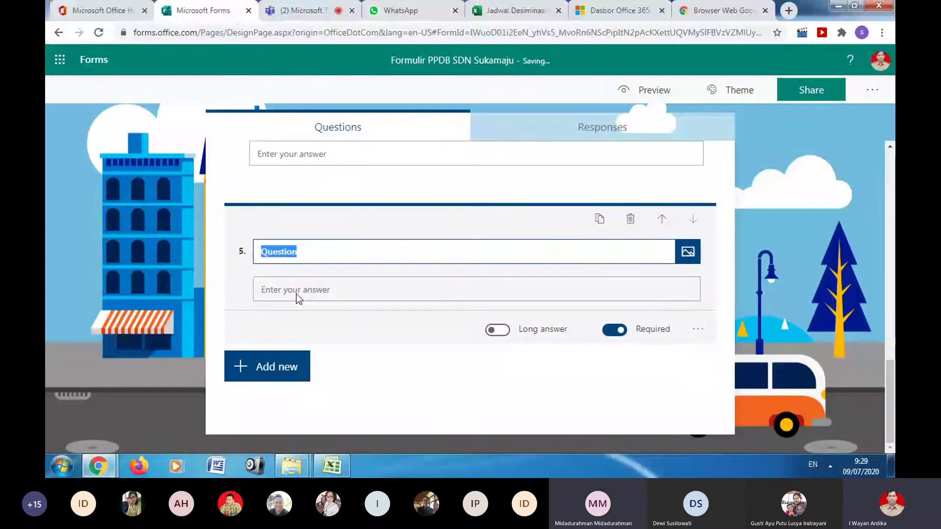
pyautogui.write('Tahun Lahir')
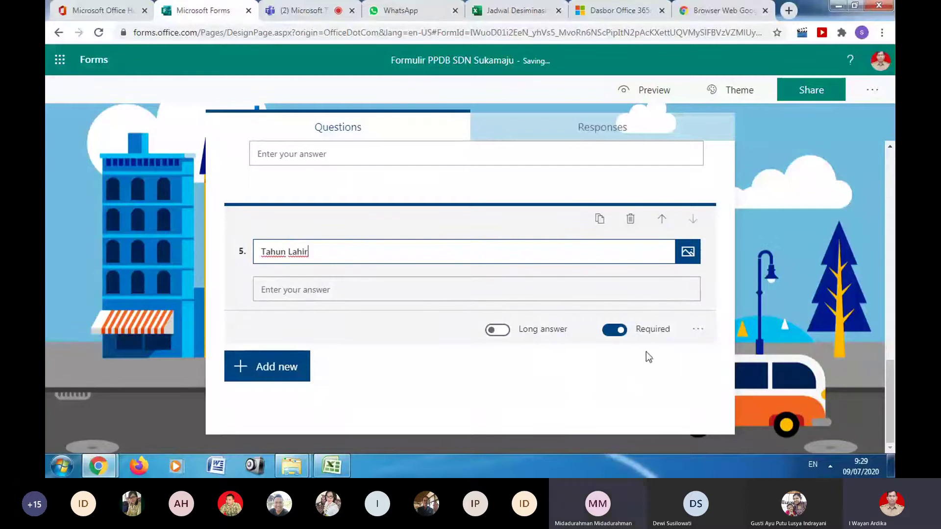
pyautogui.scroll(15, 515, 351)
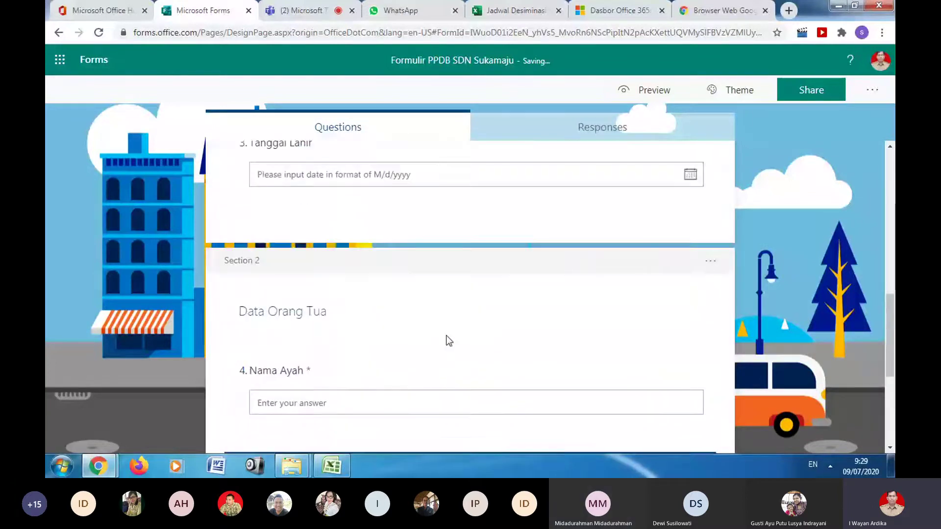
pyautogui.scroll(-15, 448, 342)
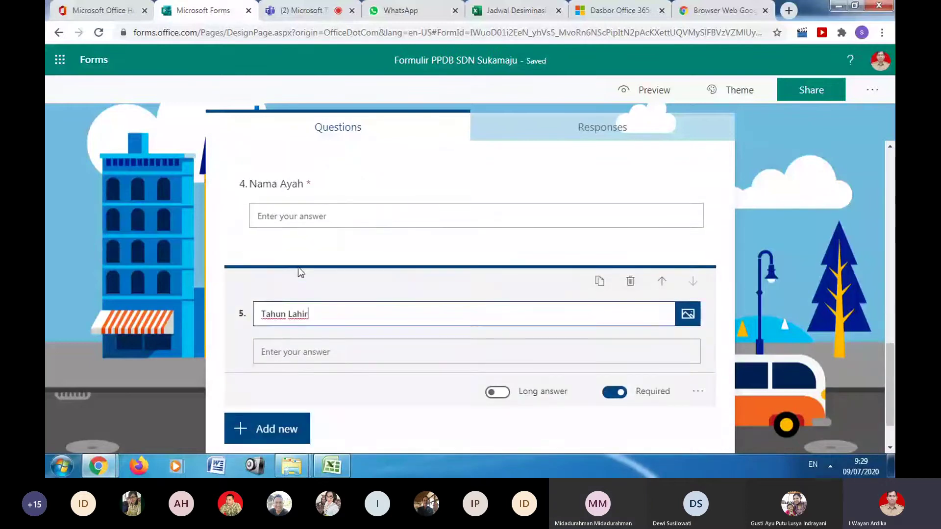
pyautogui.scroll(1, 304, 257)
pyautogui.scroll(-3, 411, 258)
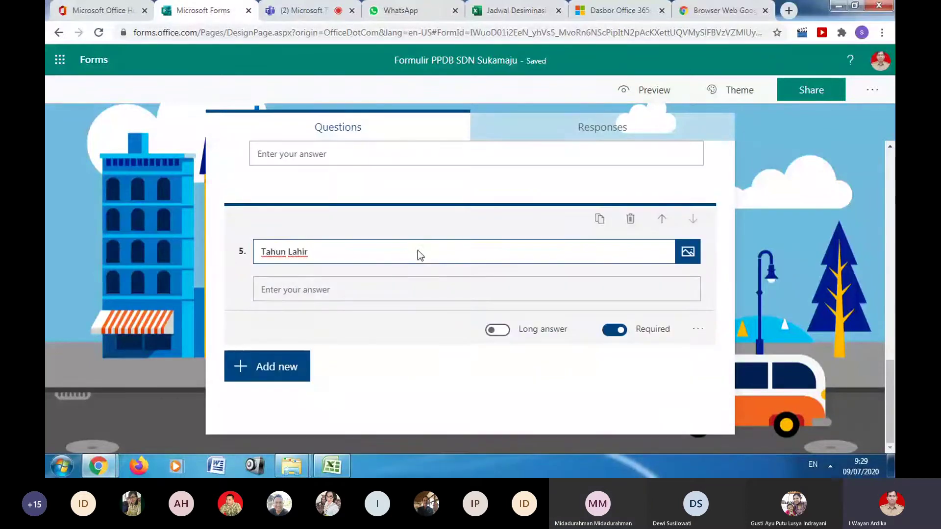
# - Preview the form and examine its header and the questions in the "Data Siswa" section
pyautogui.click(648, 90)
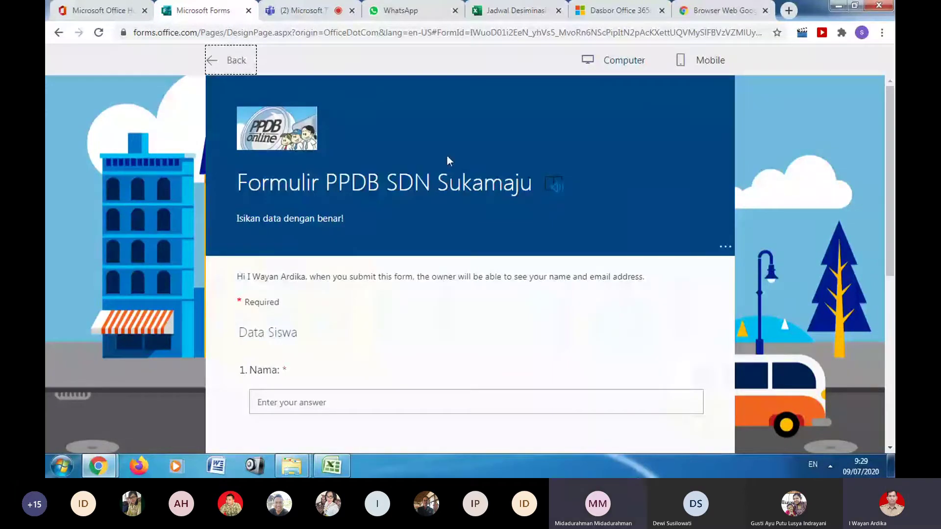
pyautogui.scroll(-3, 434, 164)
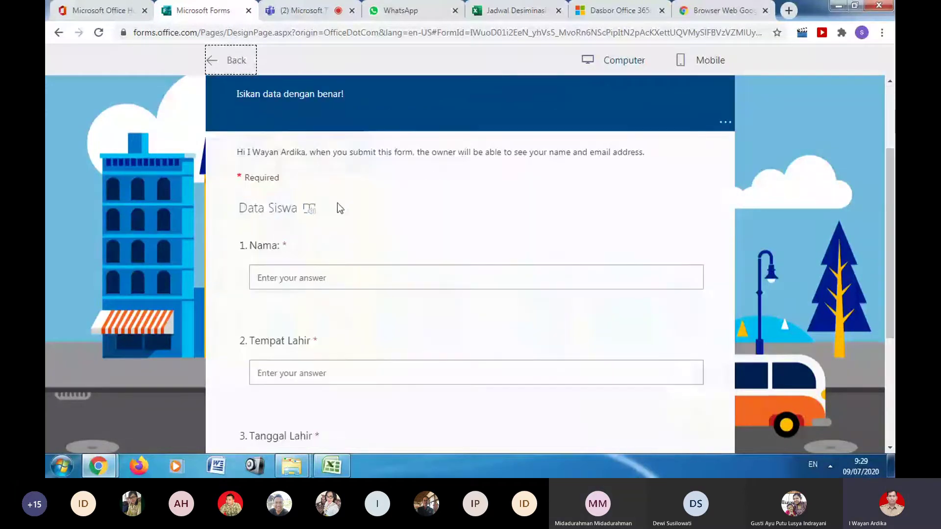
pyautogui.scroll(3, 354, 193)
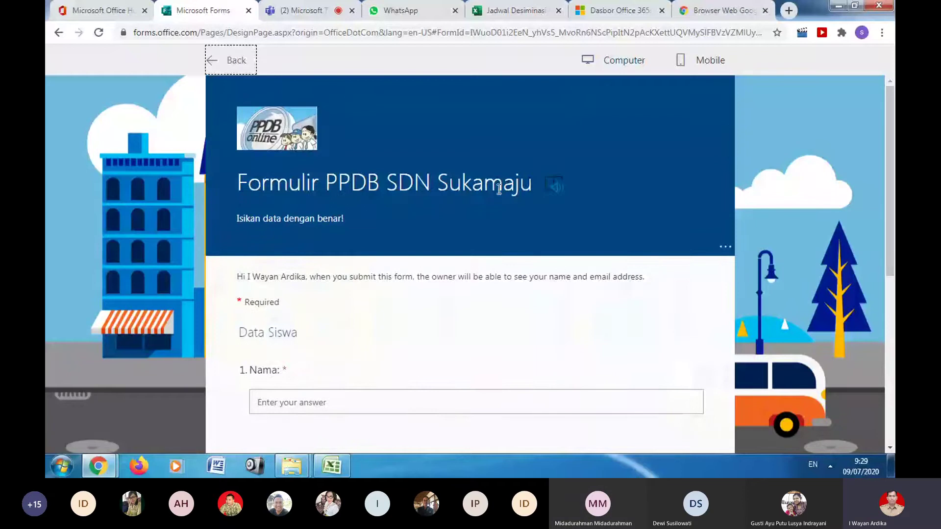
pyautogui.scroll(-4, 304, 249)
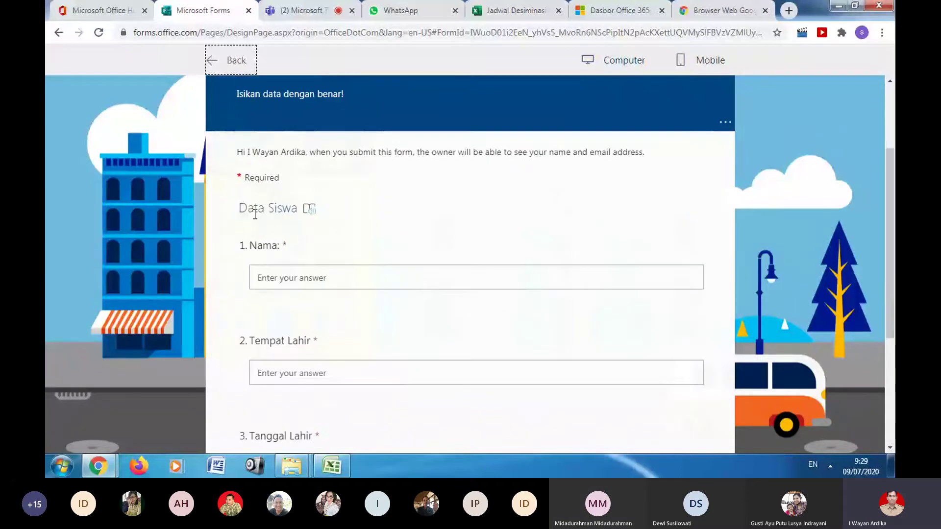
pyautogui.click(279, 215)
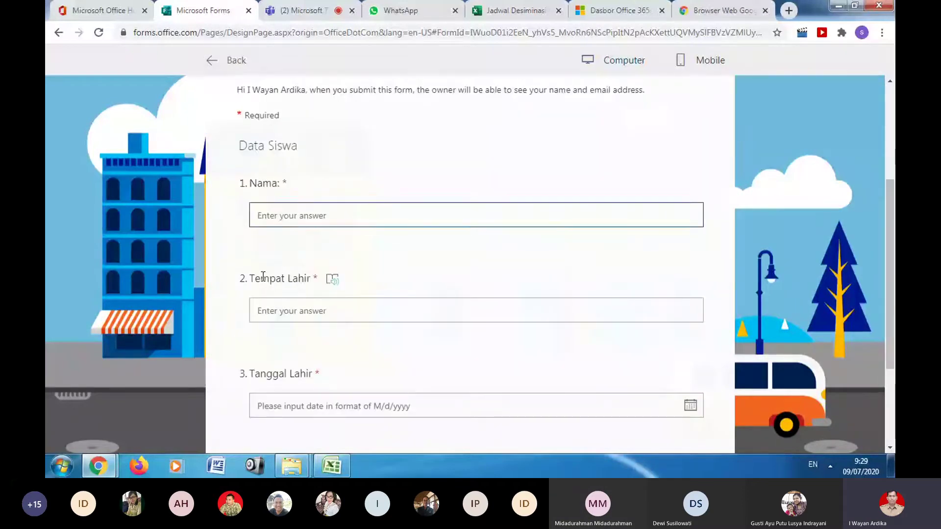
pyautogui.scroll(-1, 269, 276)
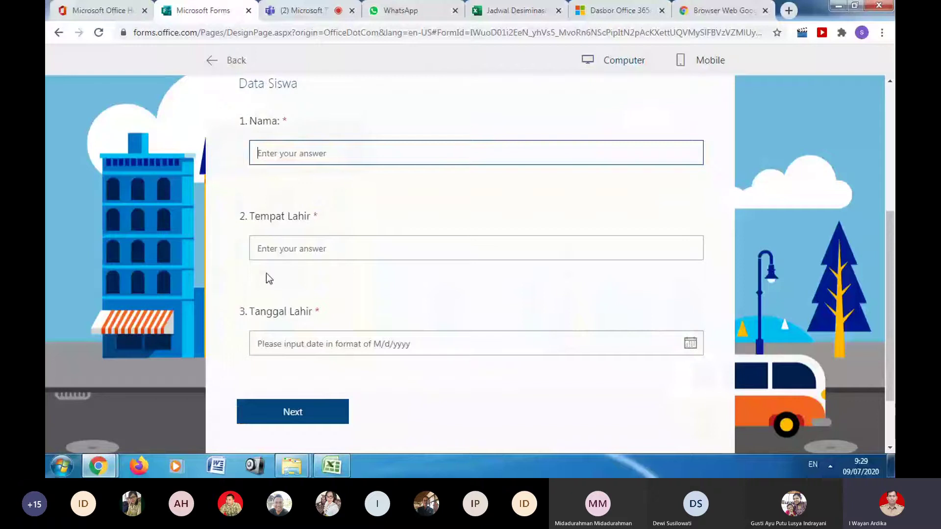
# - Browse the "Tanggal Lahir" calendar back to May 2020, look at its year choices, and close it without picking a date
pyautogui.click(275, 342)
pyautogui.scroll(-2, 274, 341)
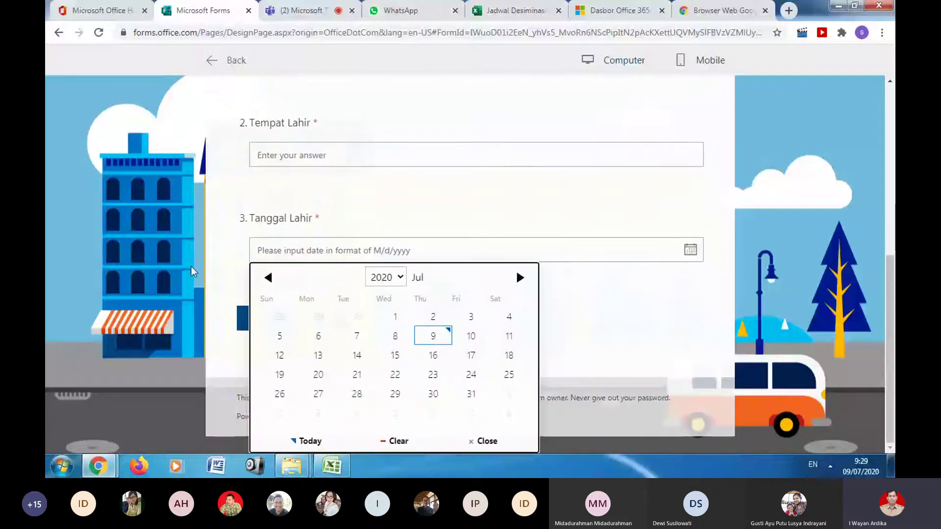
pyautogui.click(268, 277)
pyautogui.click(268, 277)
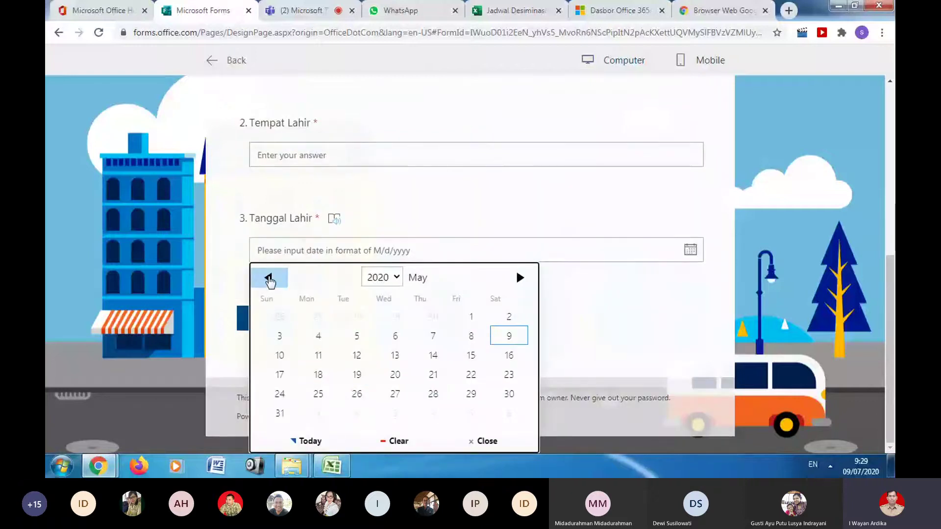
pyautogui.click(377, 278)
pyautogui.click(374, 216)
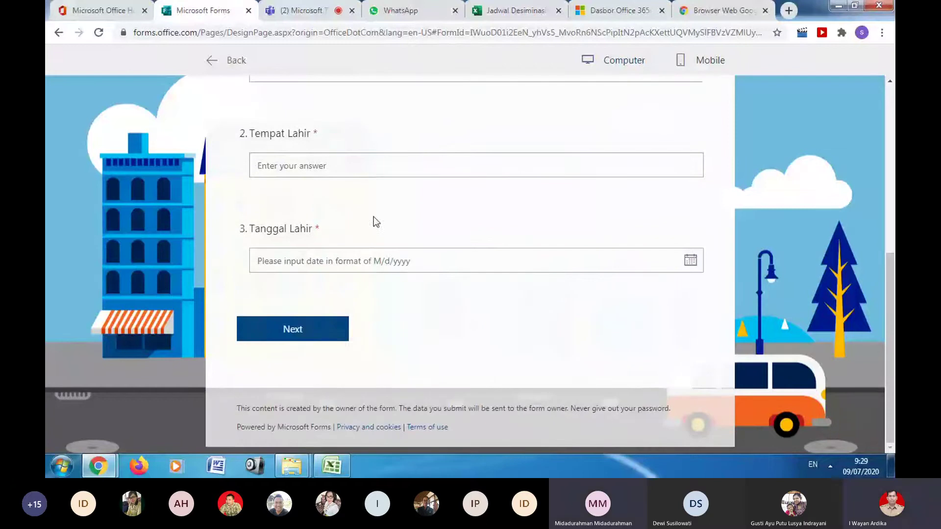
# - Try to continue to the preview's next page with all the "Data Siswa" questions left unanswered
pyautogui.scroll(3, 298, 267)
pyautogui.scroll(-3, 337, 310)
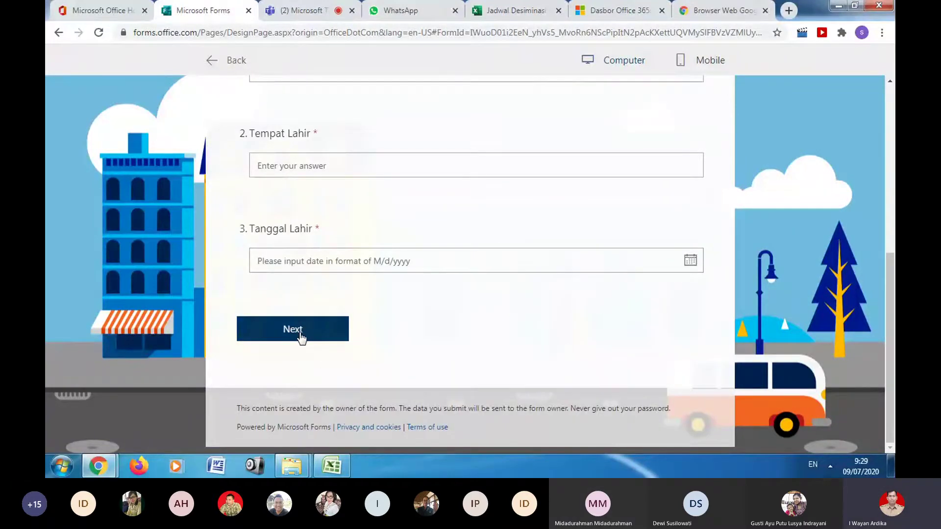
pyautogui.scroll(3, 303, 323)
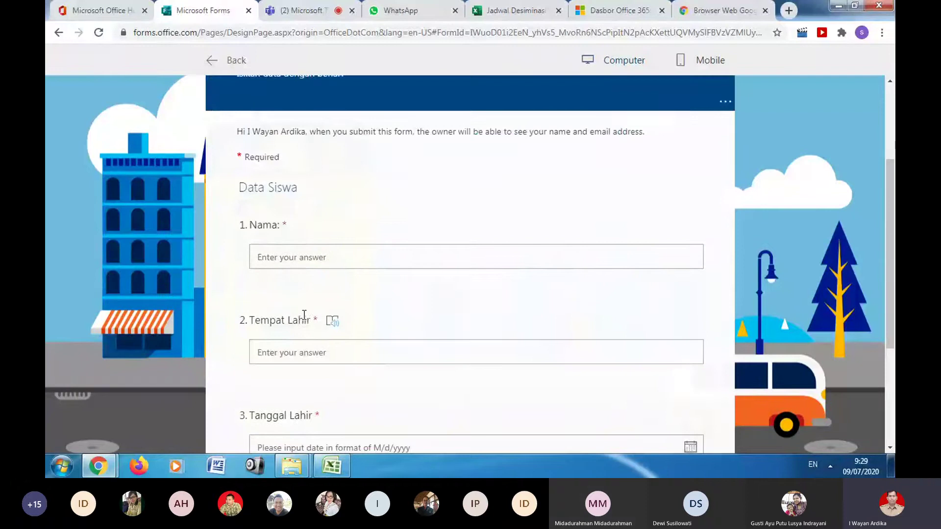
pyautogui.scroll(-3, 304, 314)
pyautogui.click(296, 331)
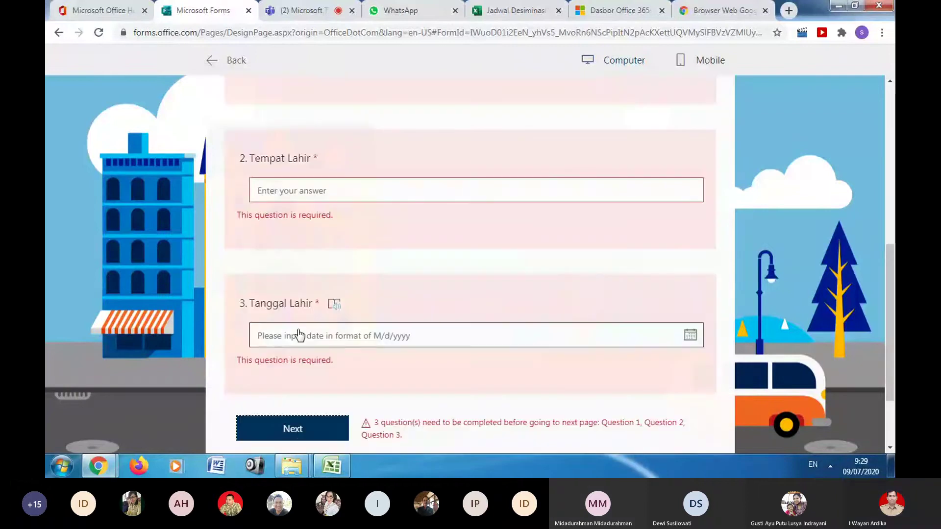
# - Answer the preview's "Nama" question with the student's name and the "Tempat Lahir" question with "Jembrana"
pyautogui.click(311, 190)
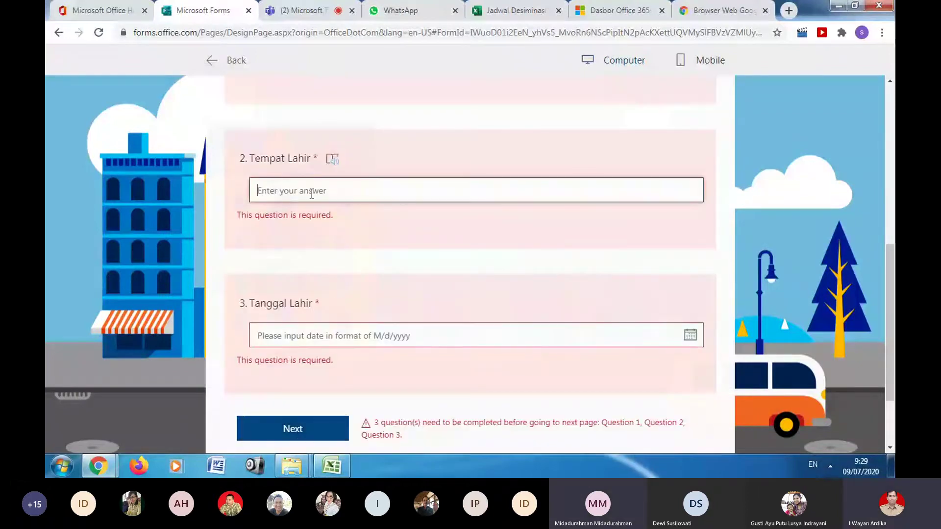
pyautogui.click(343, 334)
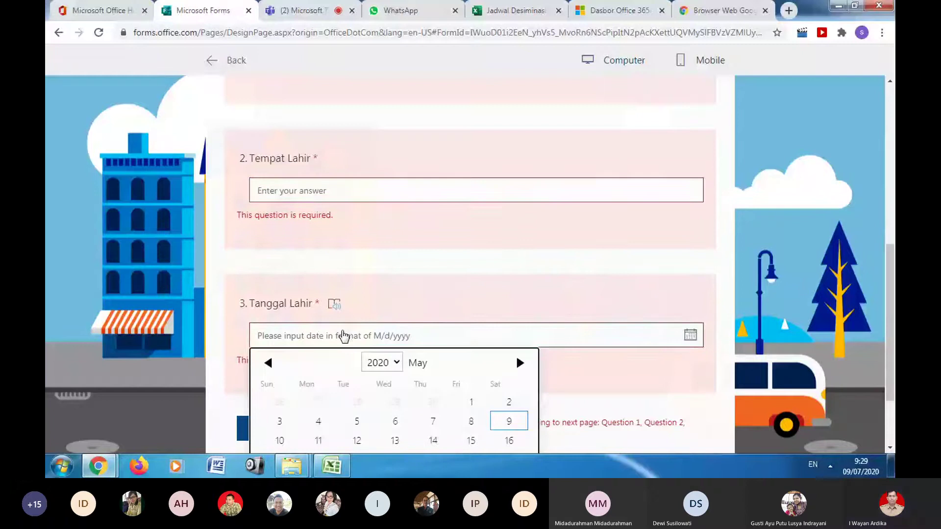
pyautogui.click(328, 192)
pyautogui.scroll(6, 327, 194)
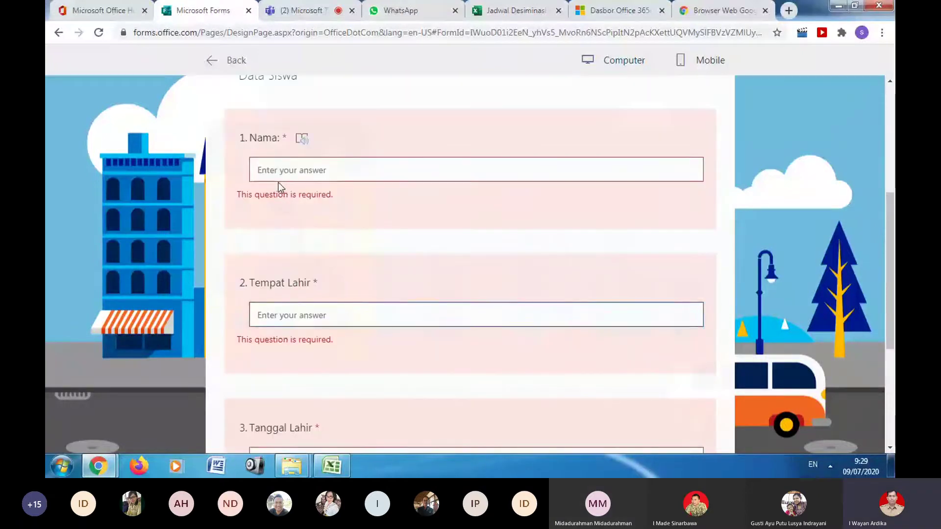
pyautogui.click(281, 168)
pyautogui.write('Ardika')
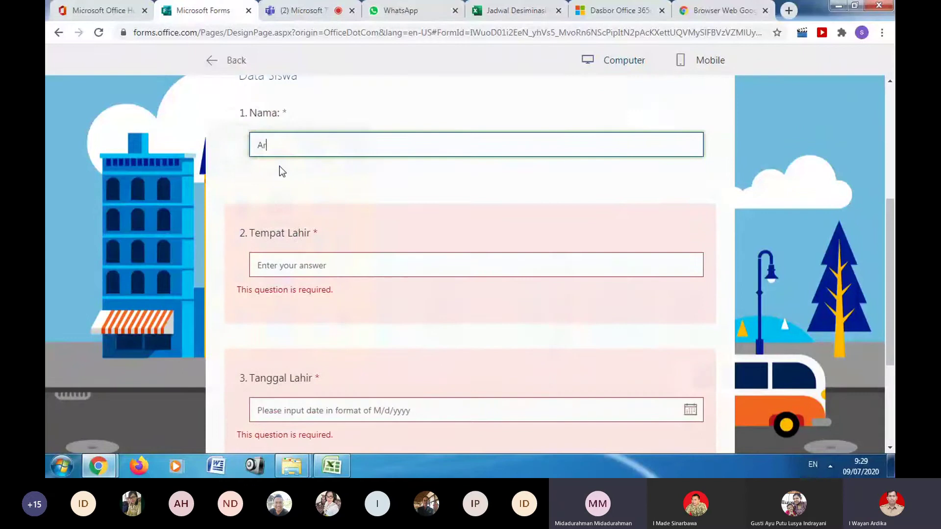
pyautogui.click(300, 271)
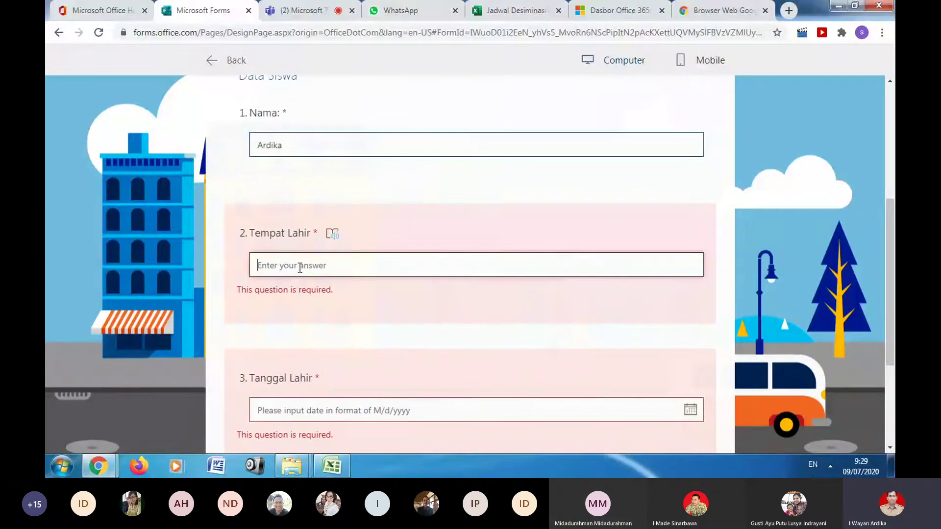
pyautogui.write('Jembran')
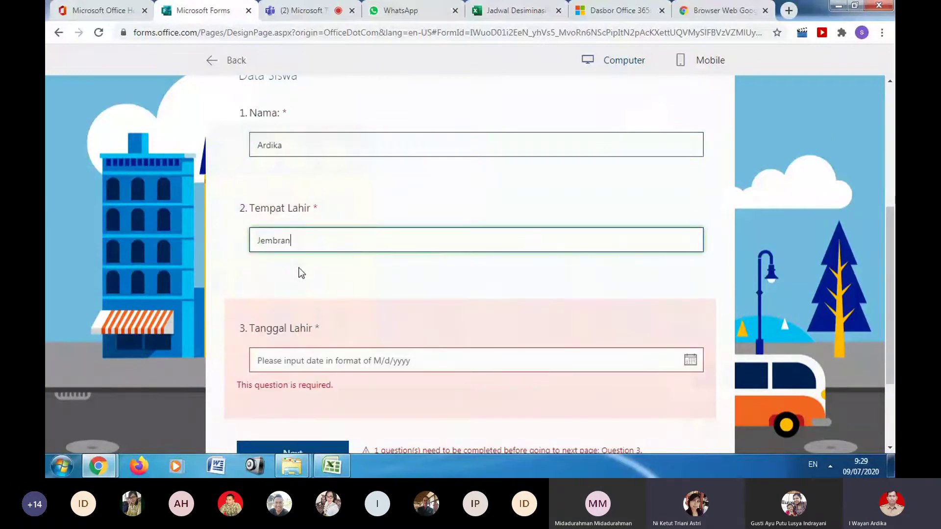
pyautogui.write('a')
# - Pick a date for the "Tanggal Lahir" question from its calendar and continue to the "Data Orang Tua" page
pyautogui.click(346, 350)
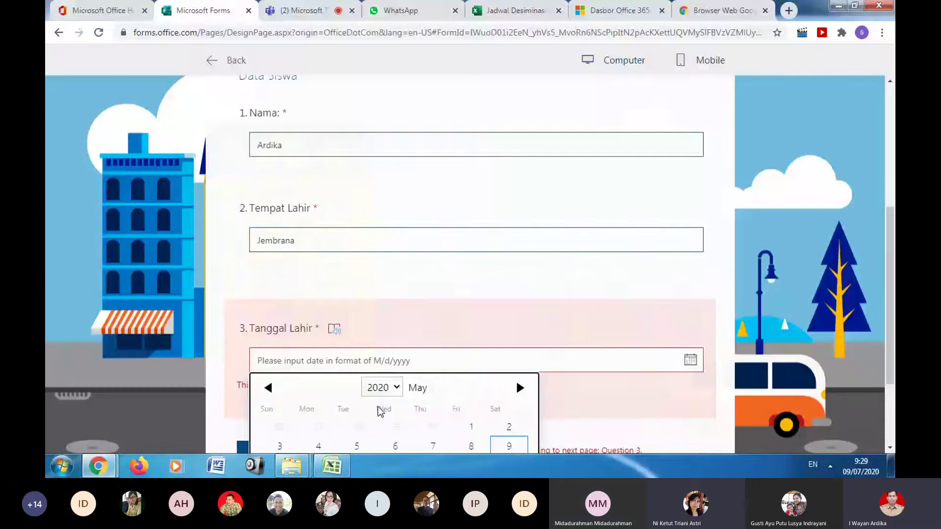
pyautogui.scroll(-1, 377, 387)
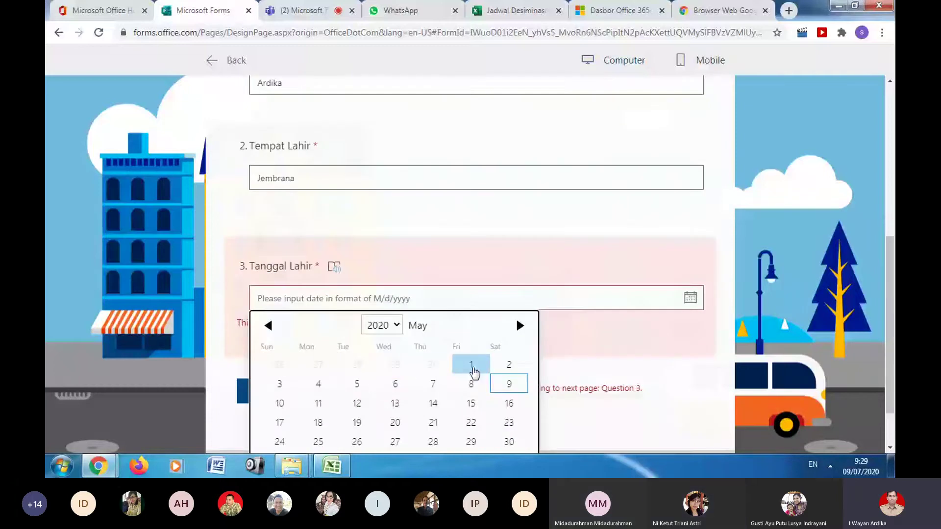
pyautogui.click(474, 370)
pyautogui.scroll(3, 314, 286)
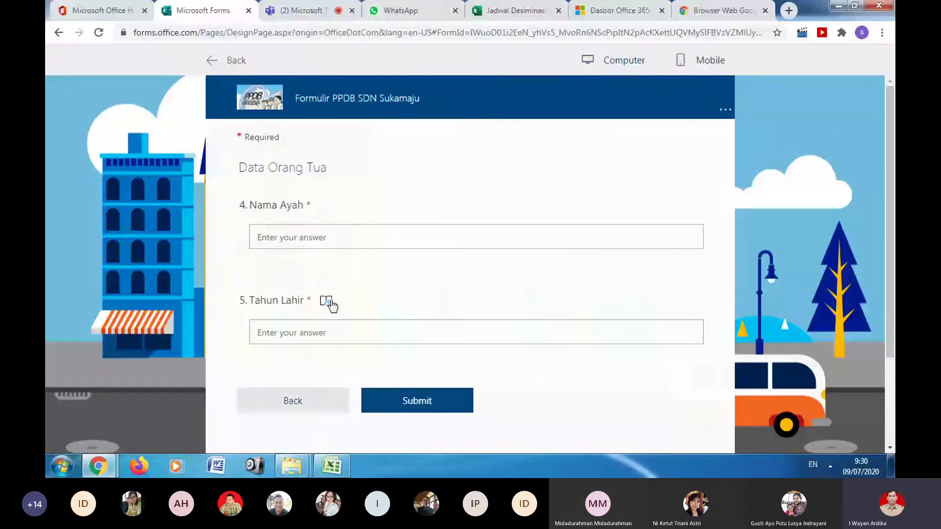
# - Enter the father's name and birth year in the "Data Orang Tua" section and submit the test response
pyautogui.click(278, 240)
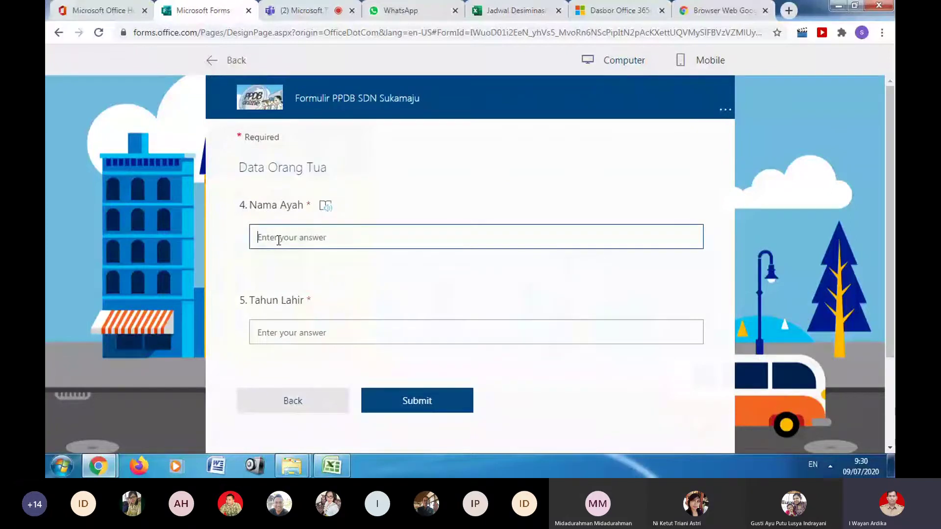
pyautogui.write('Made')
pyautogui.click(292, 335)
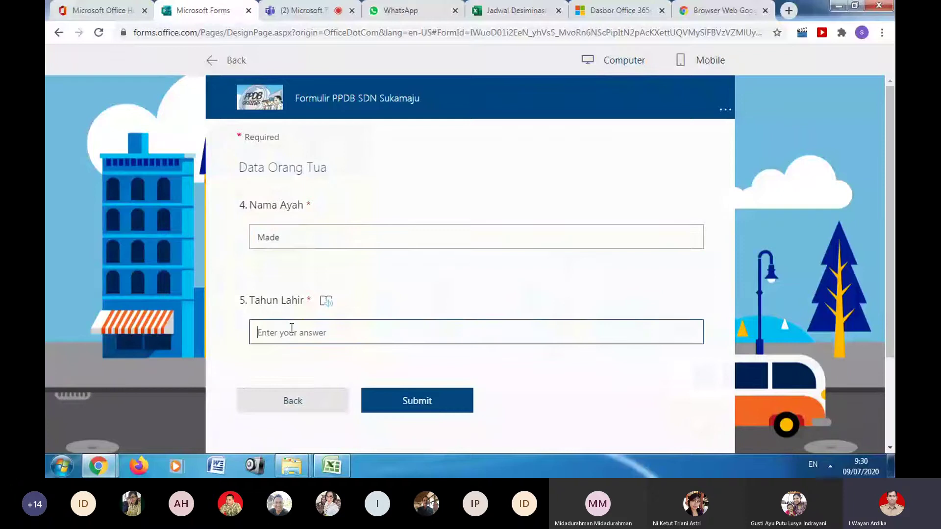
pyautogui.write('1985')
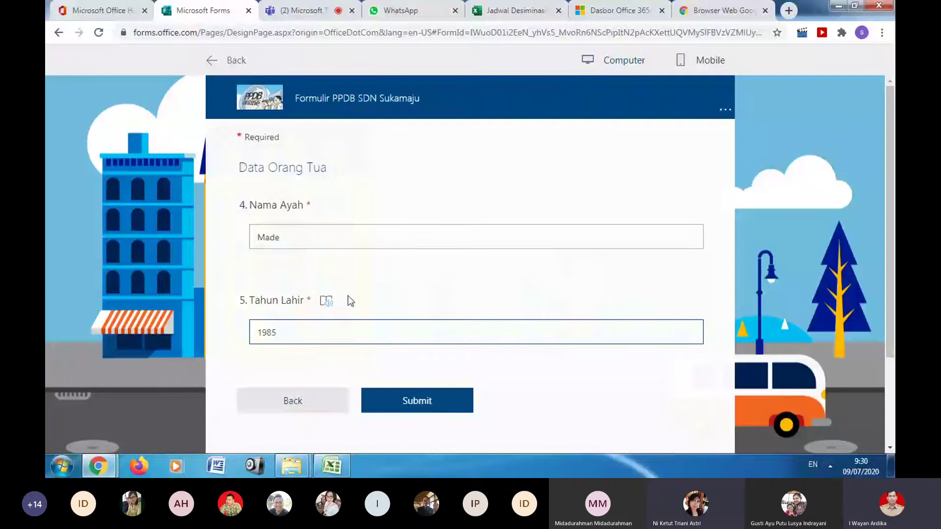
pyautogui.scroll(-2, 394, 282)
pyautogui.click(394, 283)
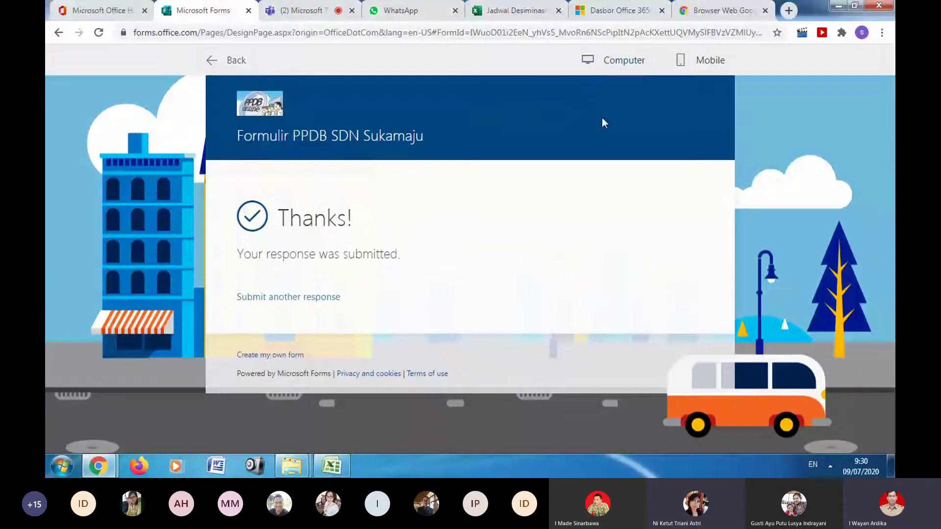
# - Leave the preview, open the form's responses, and review the summary and the latest answer to each question
pyautogui.click(222, 60)
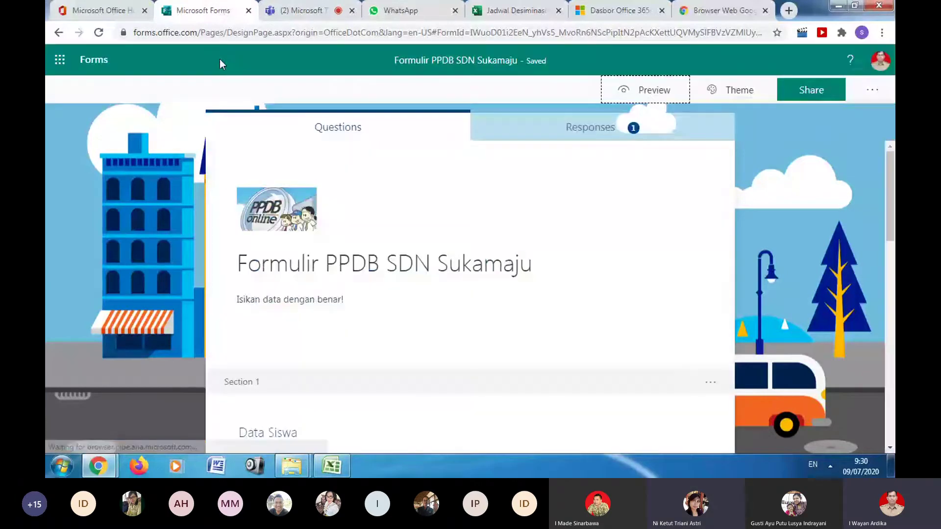
pyautogui.click(593, 128)
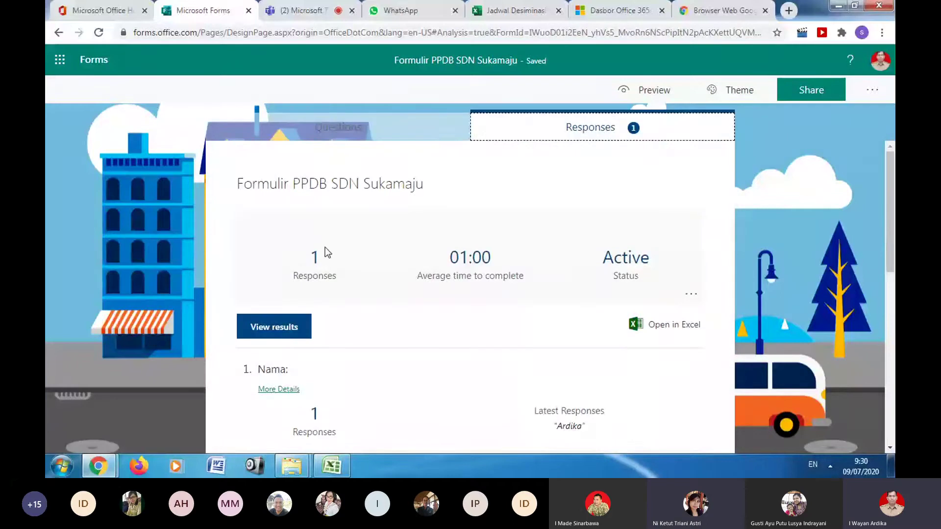
pyautogui.scroll(-4, 325, 355)
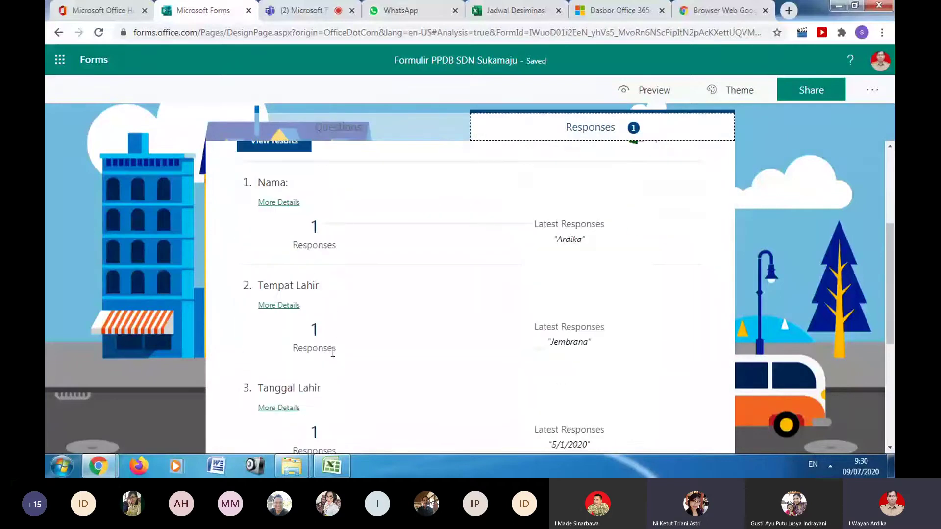
pyautogui.scroll(4, 335, 355)
pyautogui.scroll(-4, 328, 376)
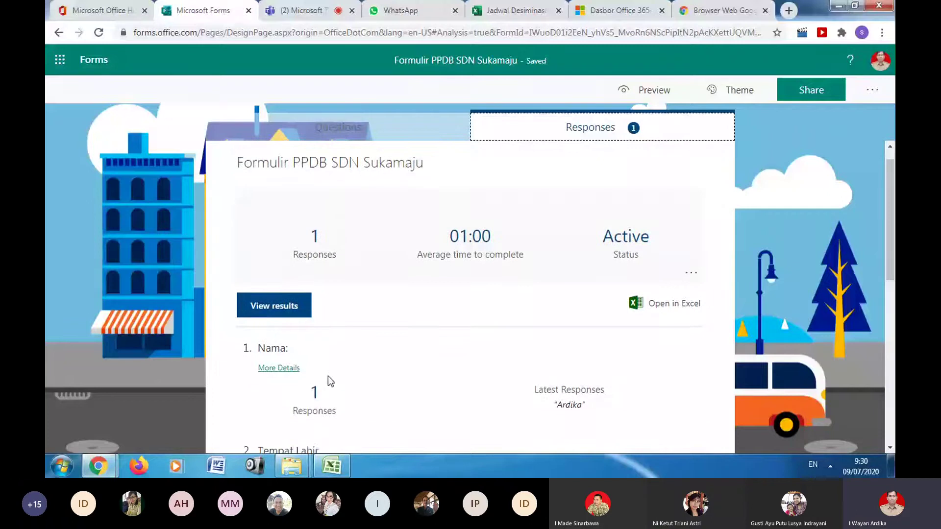
pyautogui.scroll(4, 328, 375)
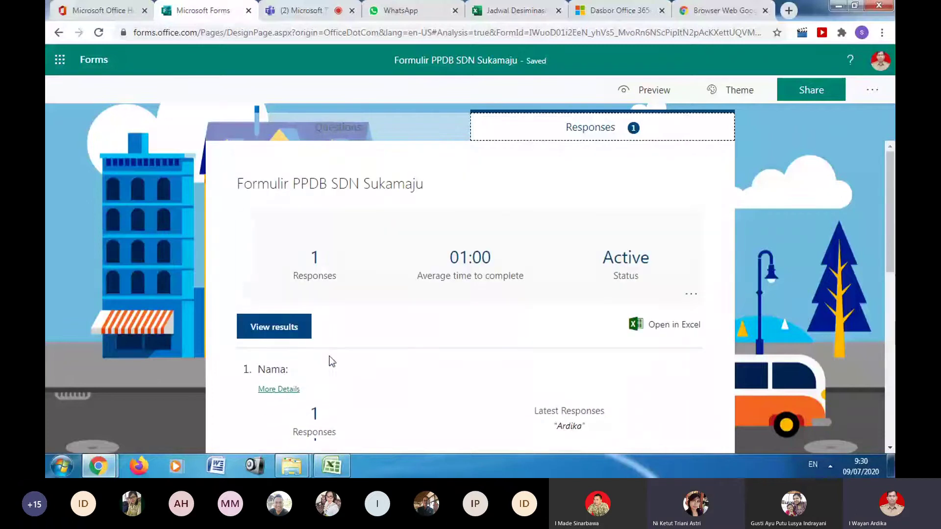
# - Export the form's responses to Excel and open the downloaded "Formulir PPDB SDN Sukamaju" workbook from the Downloads folder
pyautogui.click(659, 328)
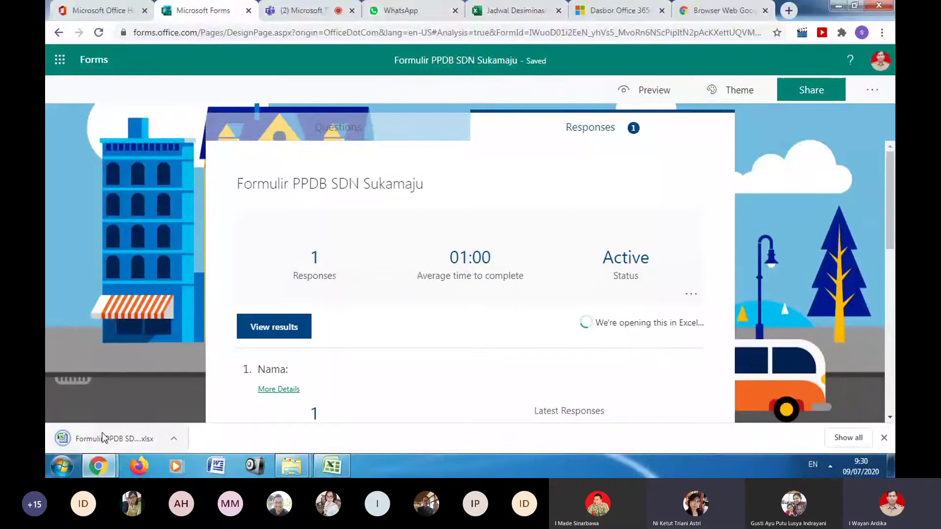
pyautogui.click(174, 438)
pyautogui.click(222, 387)
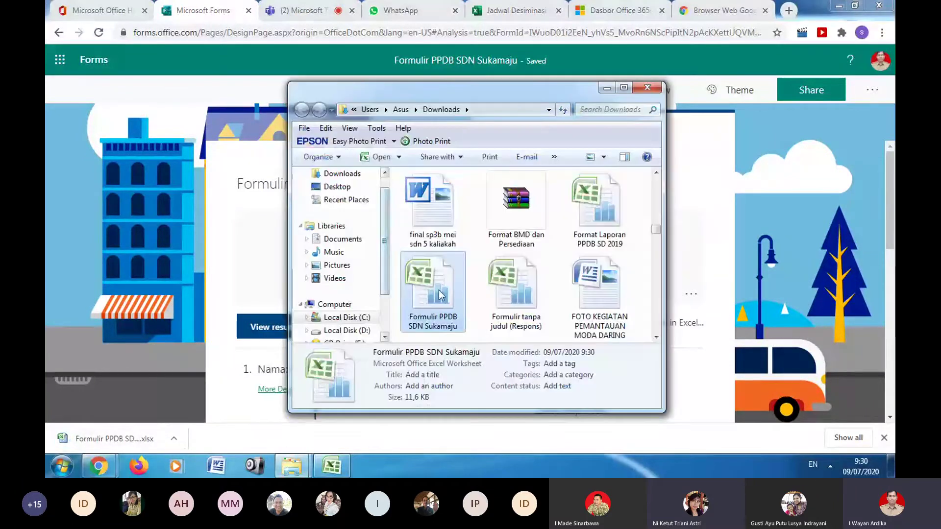
pyautogui.doubleClick(440, 293)
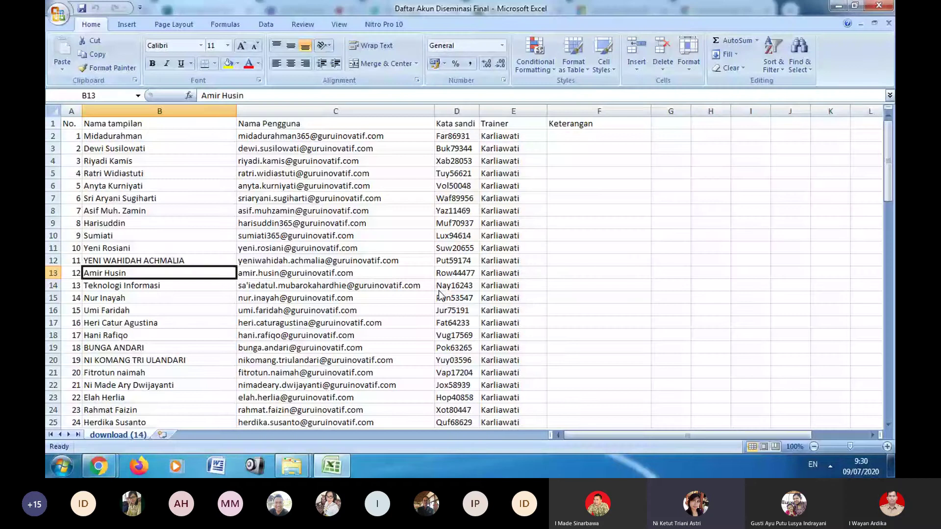
# - Switch to the Microsoft Teams meeting, check the options for the participant on hold, and return to Microsoft Forms
pyautogui.hotkey('alt', 'Tab')
pyautogui.hotkey('ctrl', 'Tab')
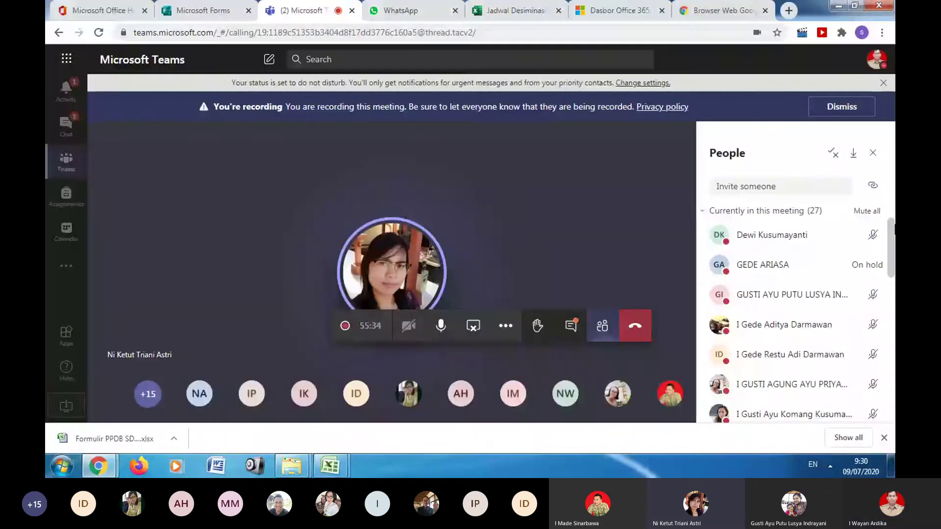
pyautogui.click(873, 265)
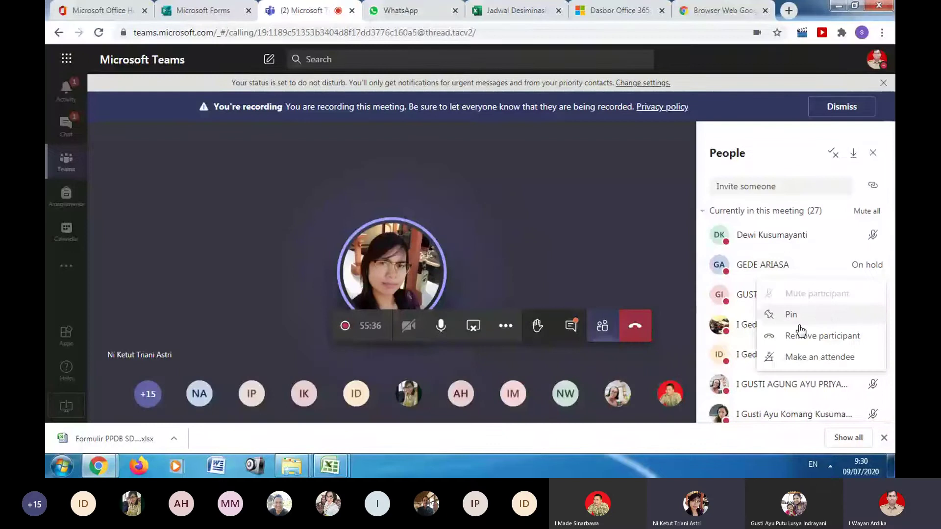
pyautogui.click(626, 269)
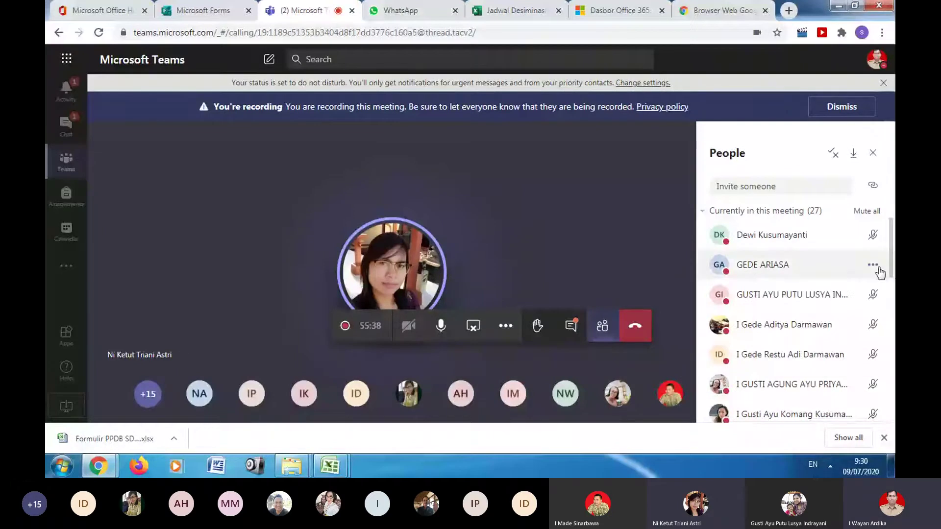
pyautogui.click(876, 267)
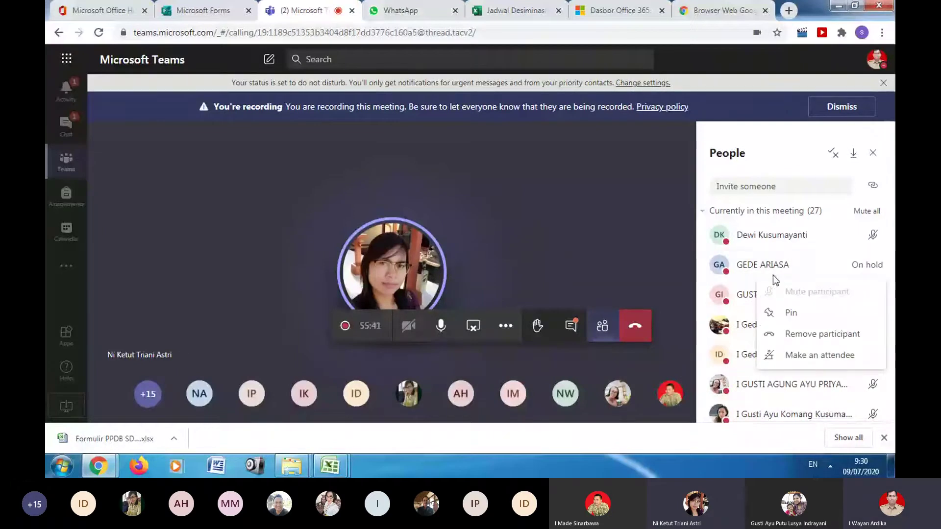
pyautogui.click(617, 236)
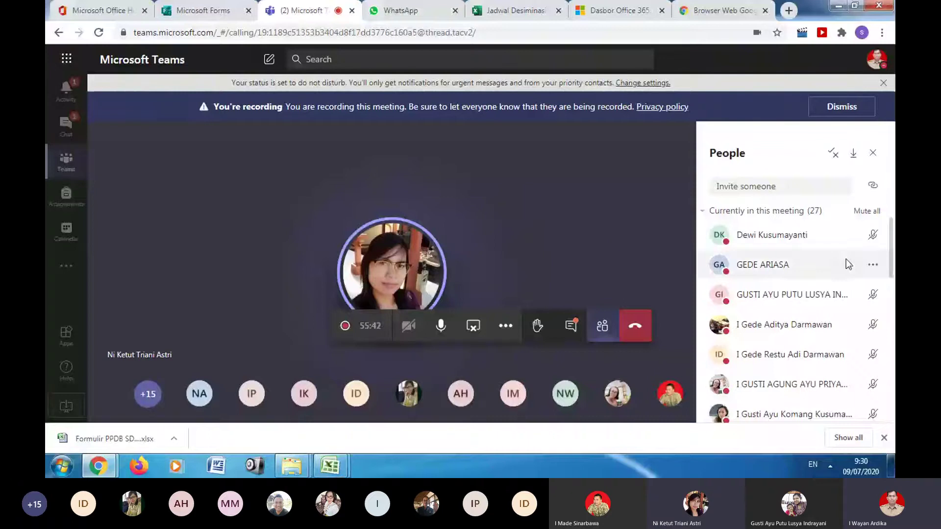
pyautogui.scroll(-2, 889, 252)
pyautogui.scroll(2, 889, 252)
pyautogui.scroll(1, 889, 259)
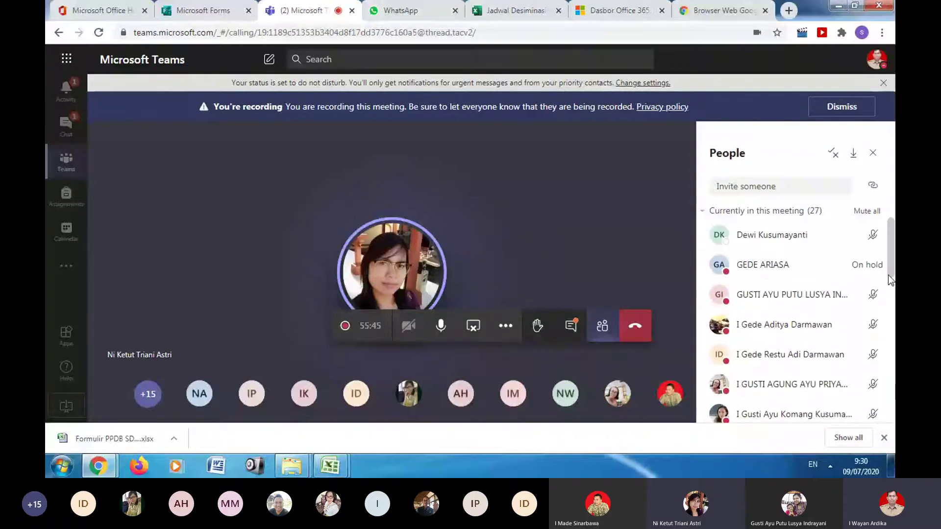
pyautogui.click(873, 267)
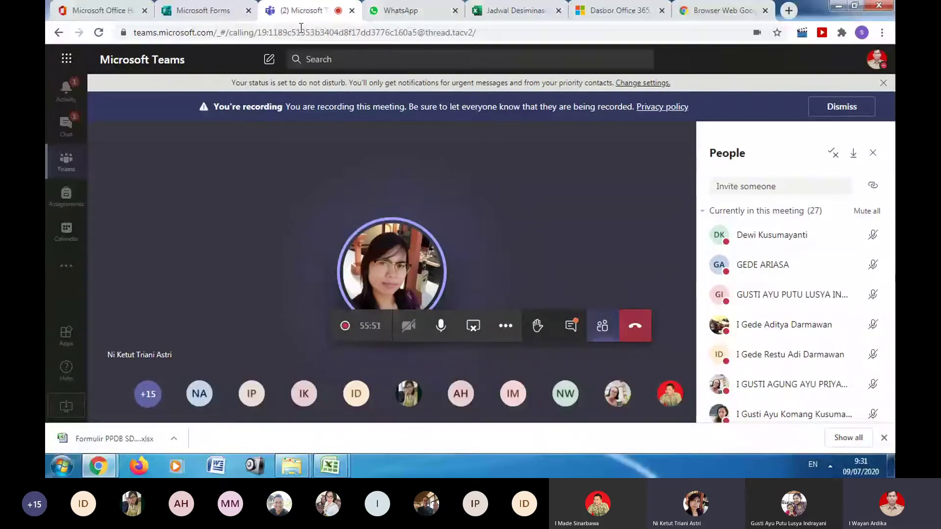
pyautogui.click(185, 5)
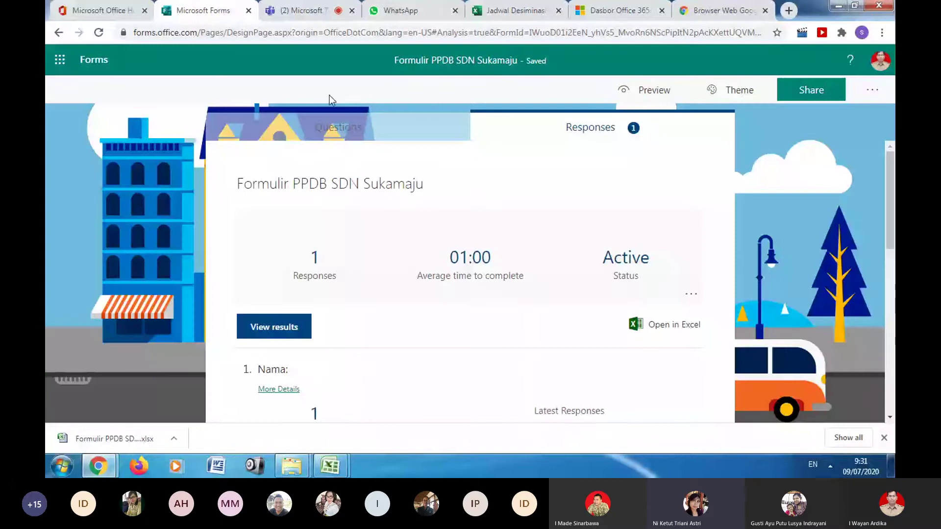
# - Go back to the Microsoft Teams meeting and look through the participant list for each person's microphone and hold status
pyautogui.click(286, 9)
pyautogui.scroll(-2, 878, 273)
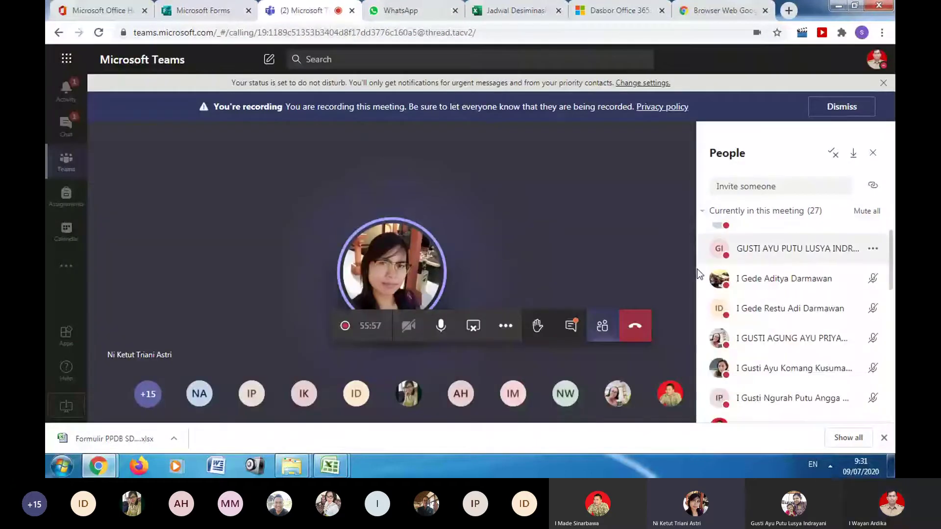
pyautogui.scroll(-3, 758, 361)
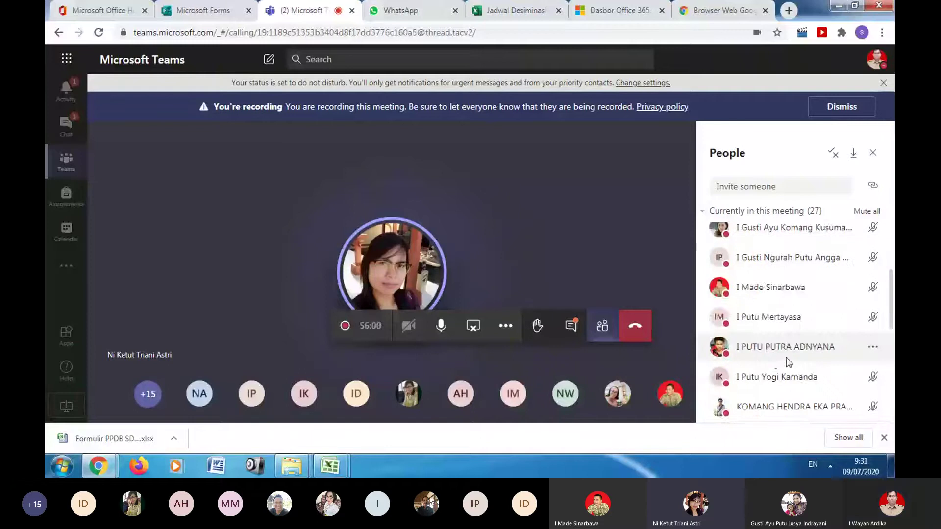
pyautogui.scroll(-3, 875, 360)
pyautogui.scroll(2, 864, 343)
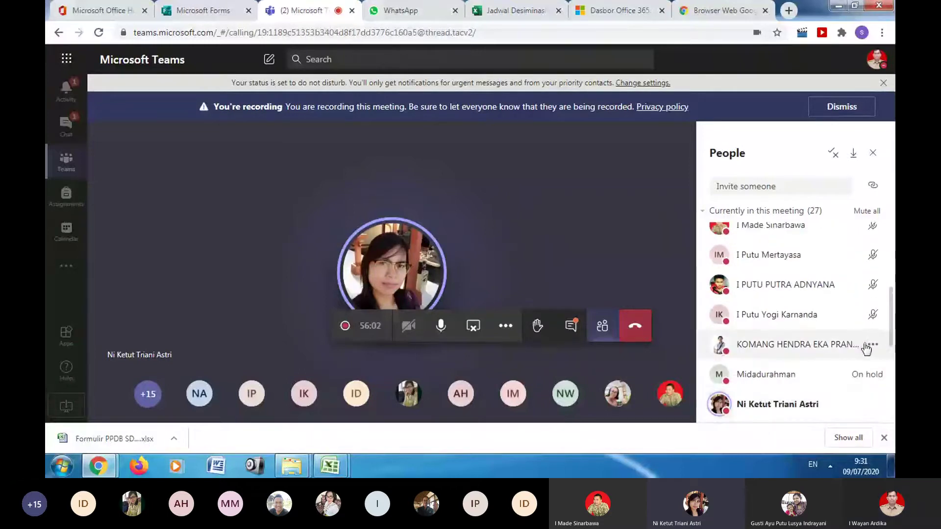
pyautogui.scroll(-2, 856, 356)
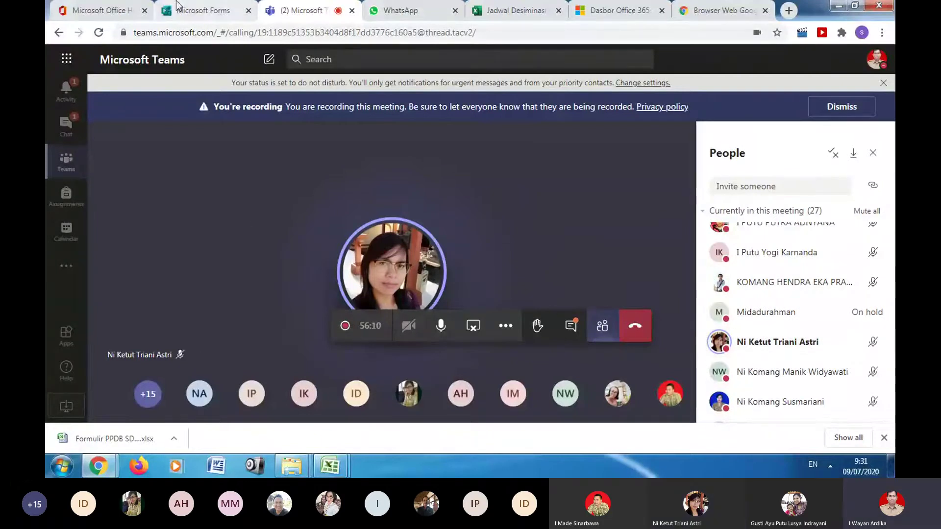
# - Return to the "Formulir PPDB SDN Sukamaju" workbook in Excel and check the response's start and completion times
pyautogui.click(203, 11)
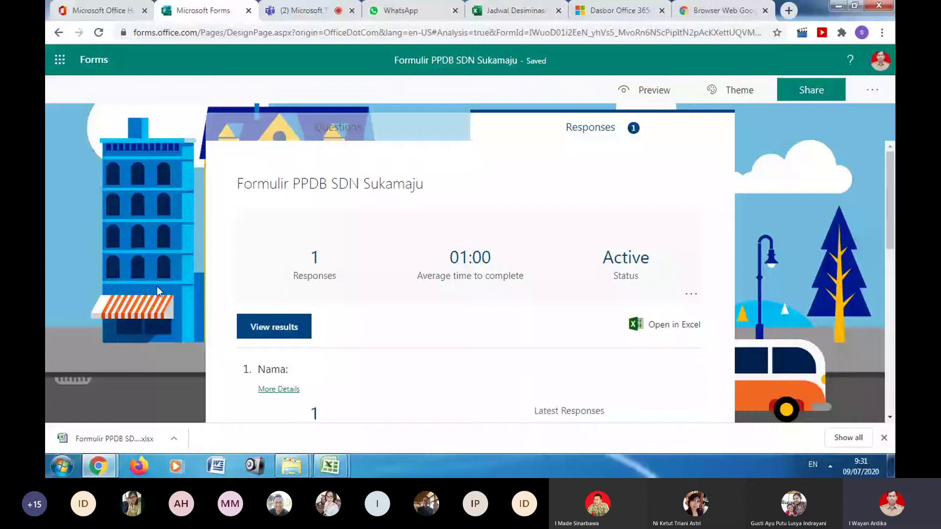
pyautogui.click(684, 316)
pyautogui.moveTo(345, 460)
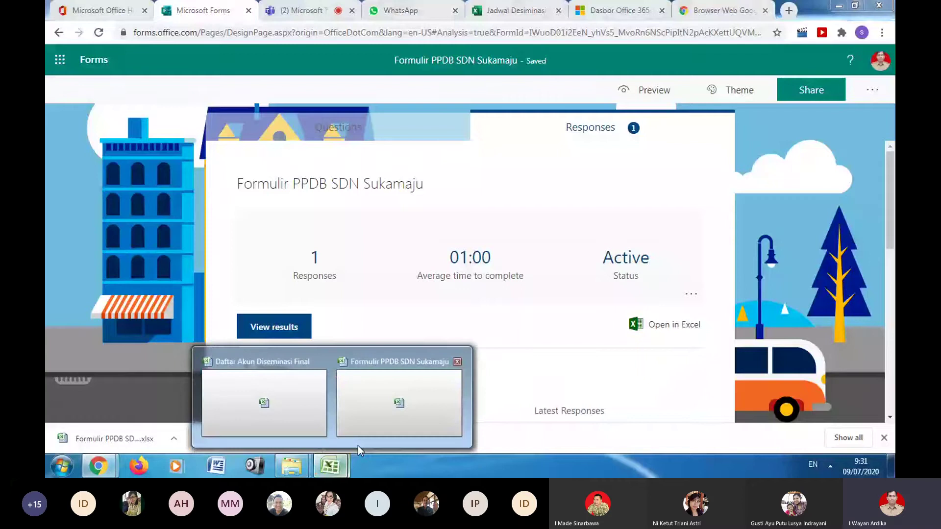
pyautogui.click(357, 441)
pyautogui.click(141, 133)
pyautogui.click(186, 136)
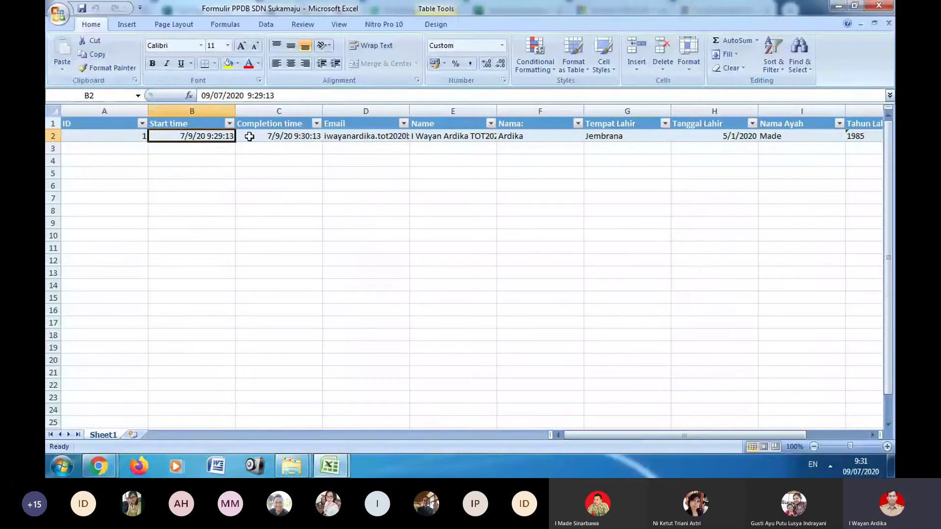
pyautogui.click(250, 136)
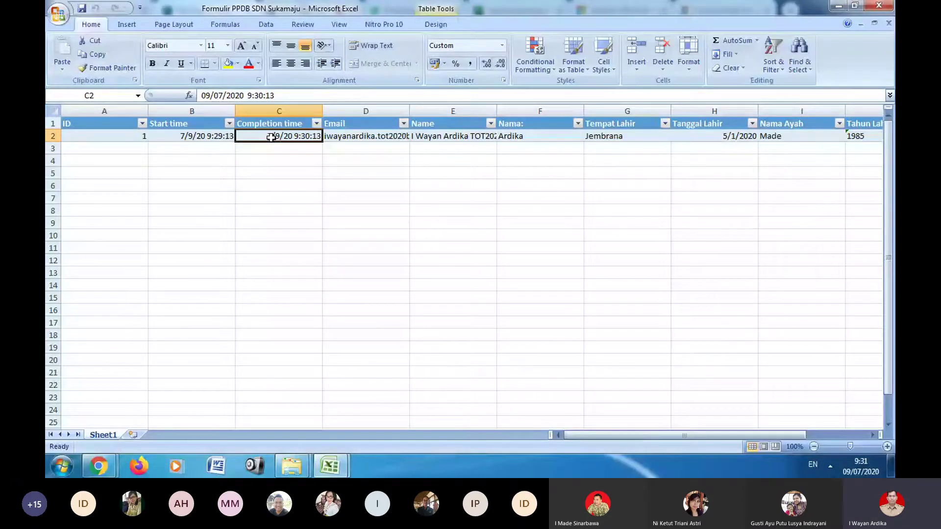
# - Examine the respondent's account email and account name, and compare them with the answer in the "Nama:" column
pyautogui.click(368, 126)
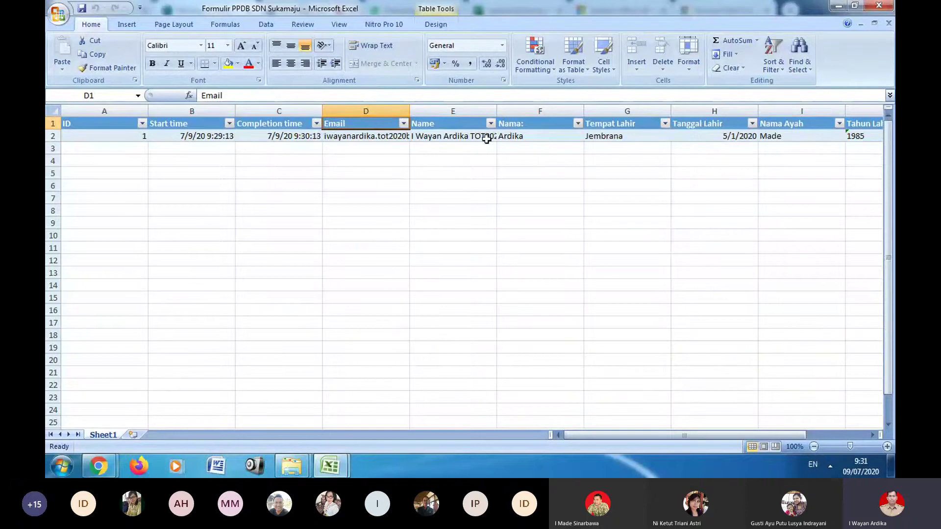
pyautogui.click(547, 141)
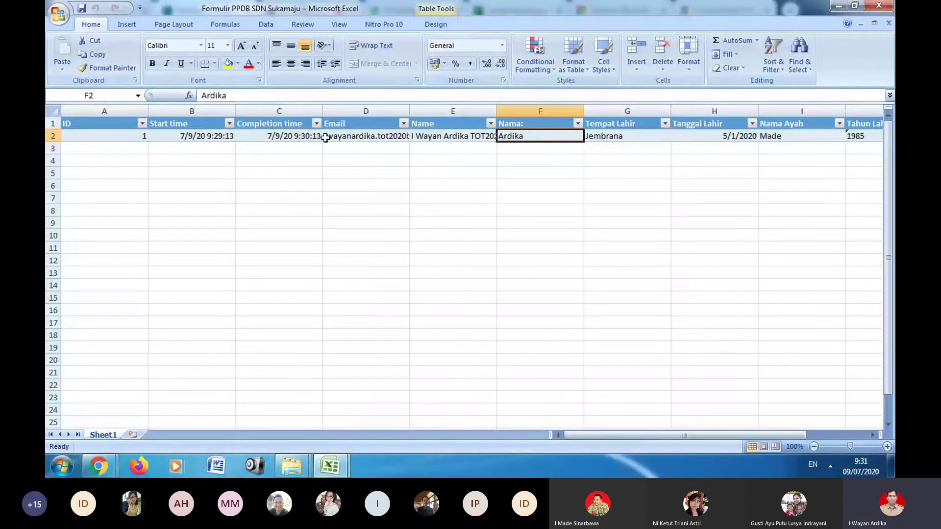
pyautogui.click(355, 137)
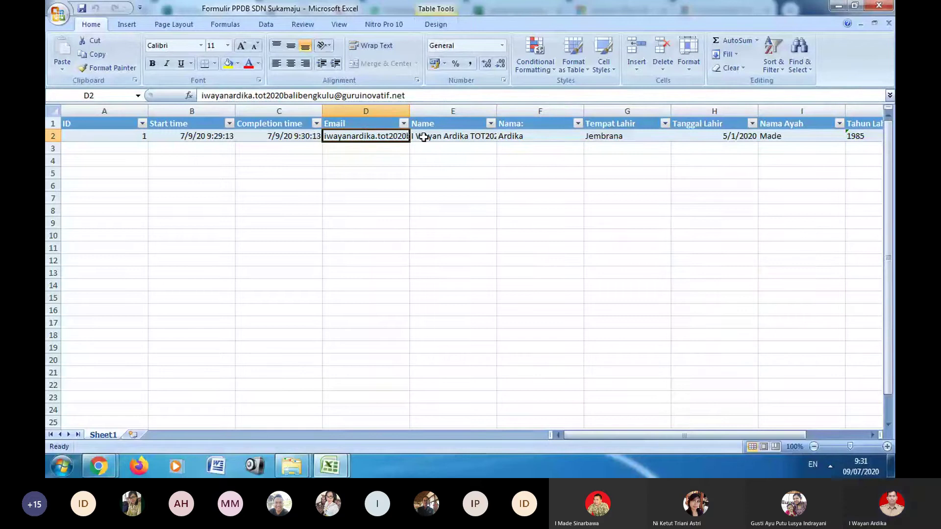
pyautogui.click(443, 137)
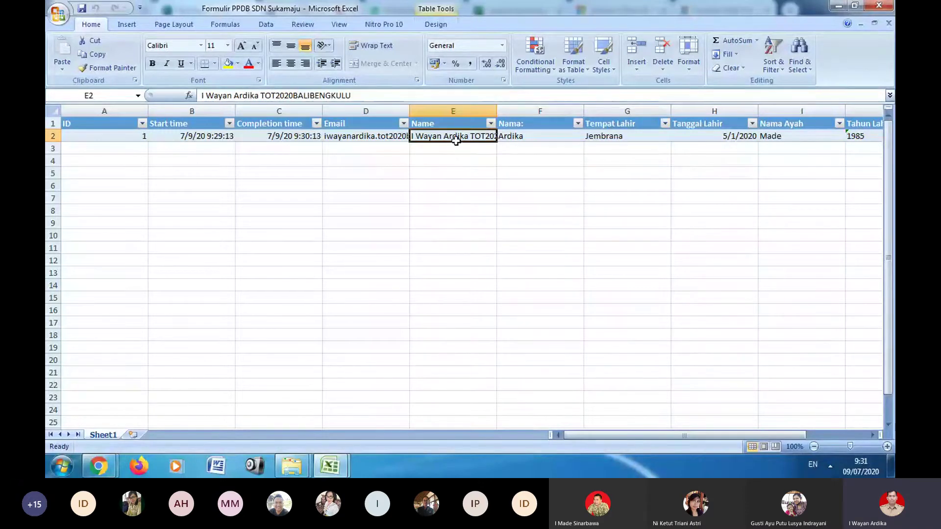
pyautogui.click(556, 139)
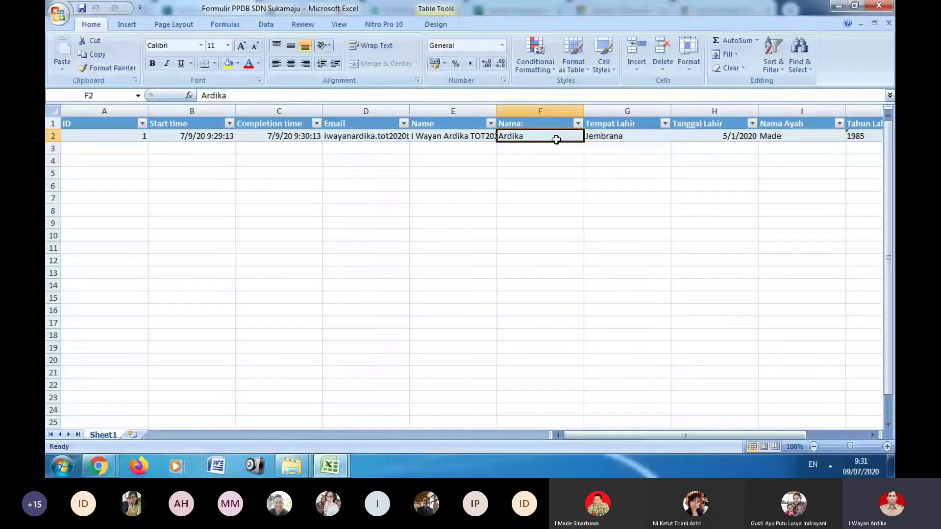
# - Look through the remaining answer columns up to "Tahun Lahir" and return to the ID column of the response row
pyautogui.press('Right')
pyautogui.press('Right')
pyautogui.press('Right')
pyautogui.press('Right')
pyautogui.press('Right')
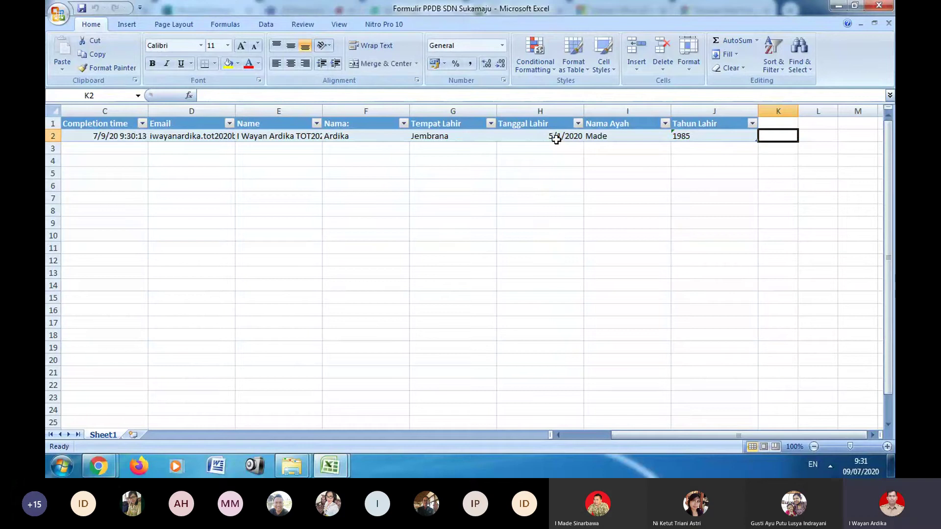
pyautogui.press('Right')
pyautogui.press('Left')
pyautogui.press('Left')
pyautogui.press('Left')
pyautogui.press('Left')
pyautogui.press('Home')
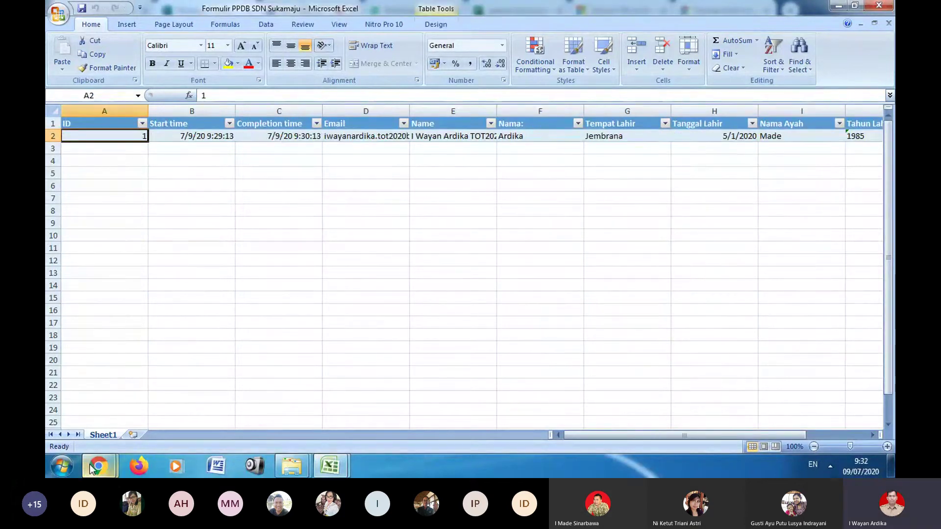
# - Switch back to Microsoft Forms and review the form's questions in both sections
pyautogui.moveTo(93, 468)
pyautogui.click(135, 399)
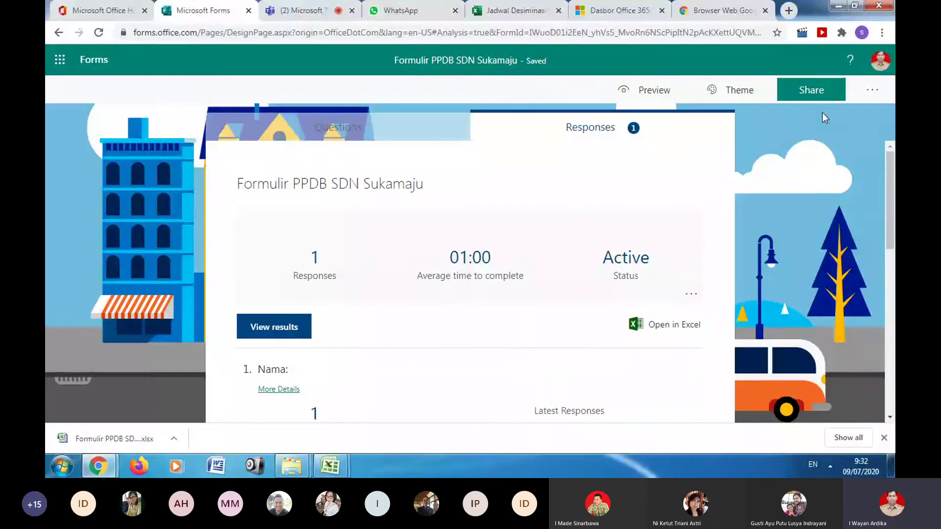
pyautogui.click(286, 133)
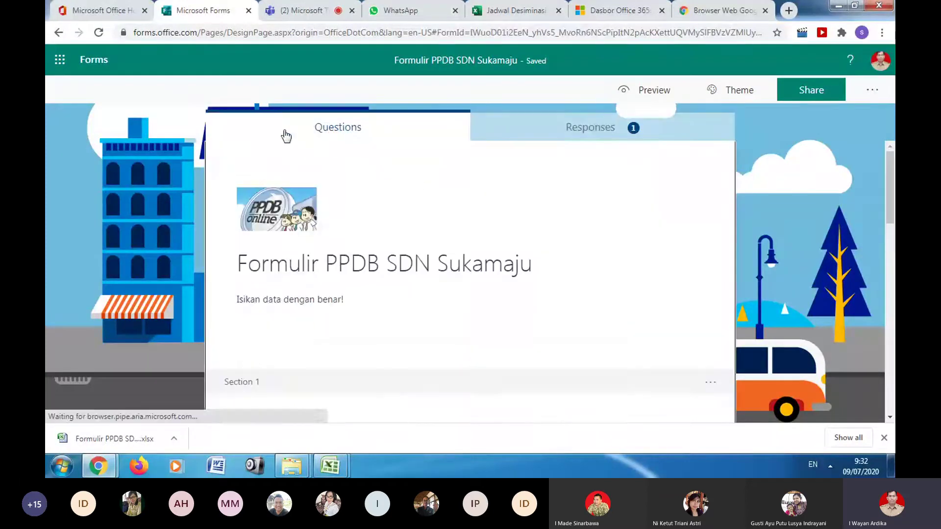
pyautogui.scroll(-8, 382, 319)
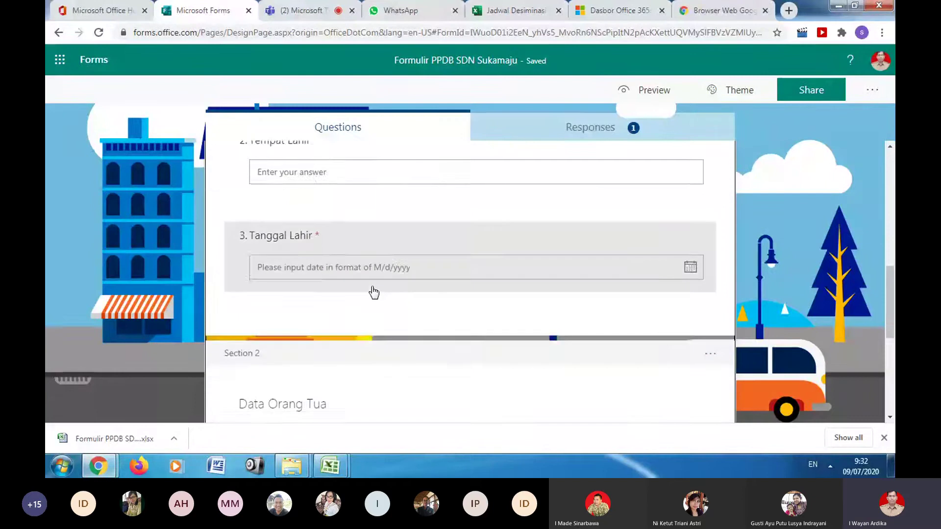
pyautogui.scroll(-5, 373, 294)
pyautogui.scroll(10, 382, 299)
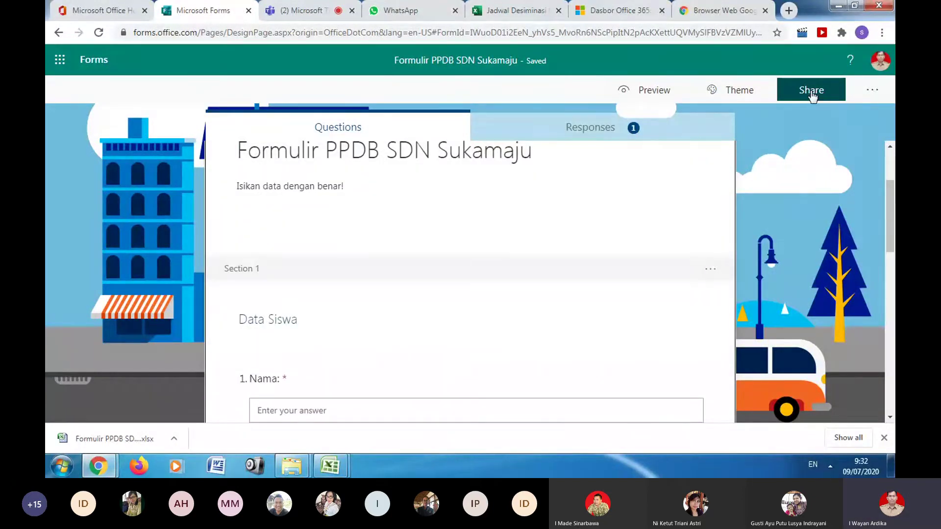
# - Open the form's sharing options and select "Only people in my organization can respond" as the audience
pyautogui.click(813, 96)
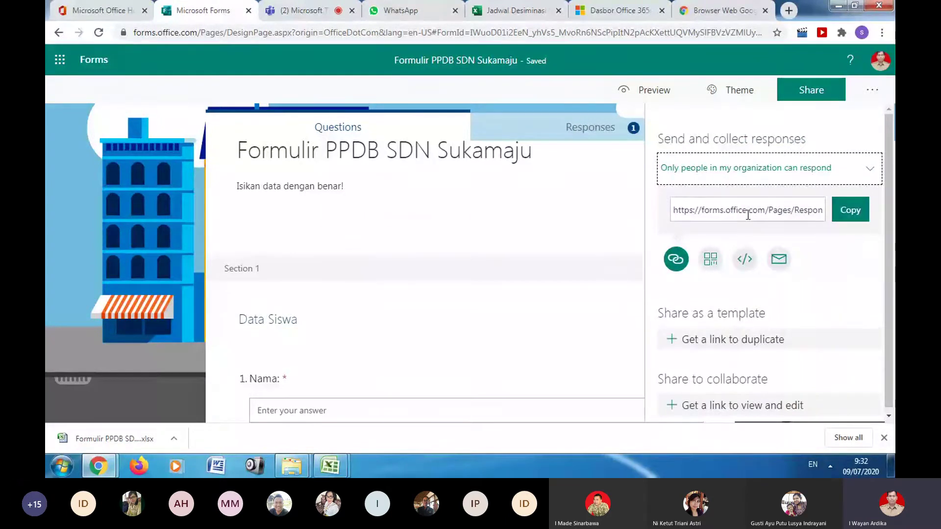
pyautogui.click(871, 175)
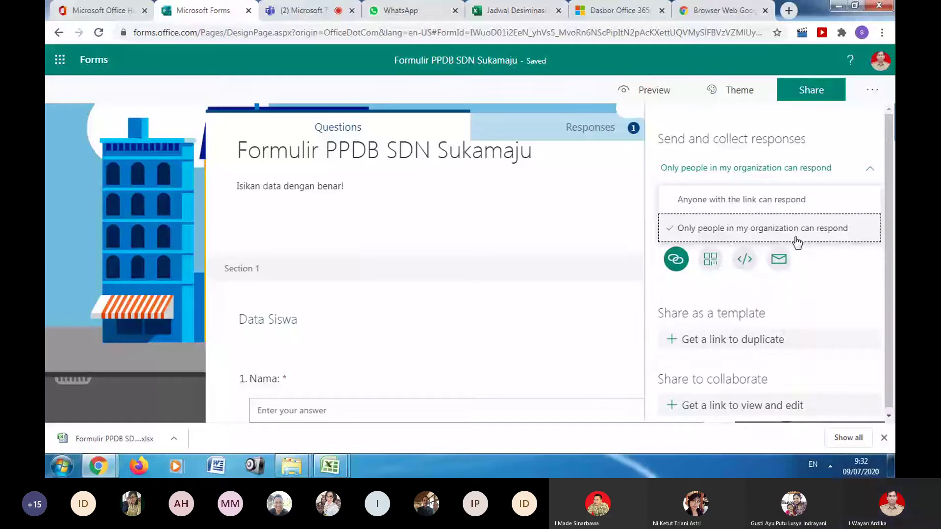
pyautogui.click(687, 230)
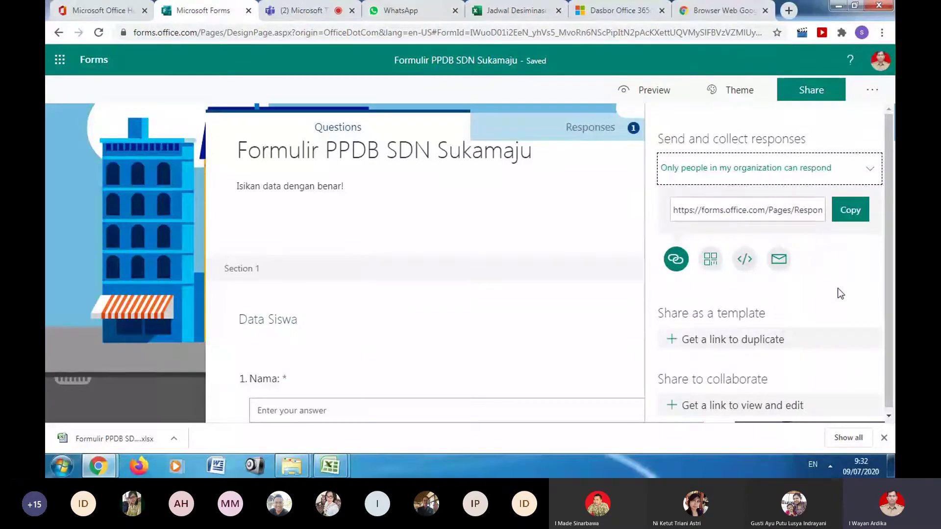
# - Change the form's audience to "Anyone with the link can respond"
pyautogui.click(874, 181)
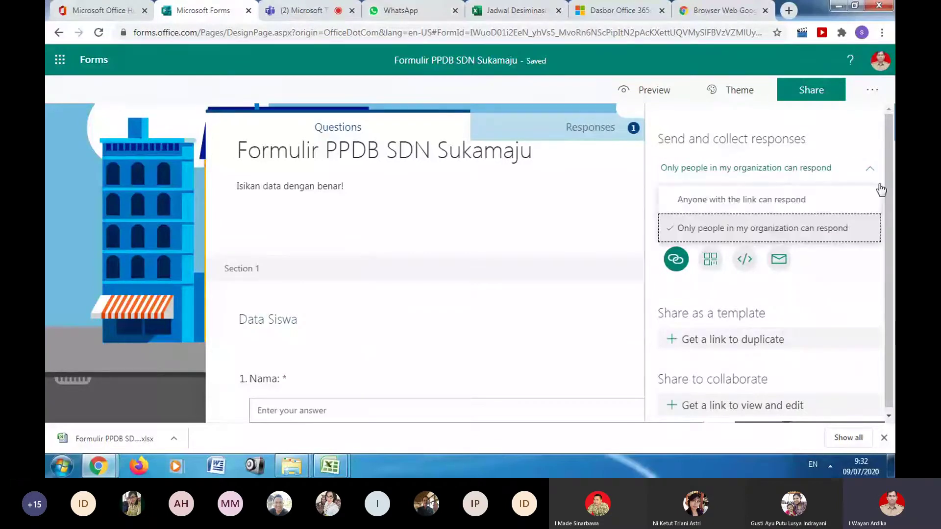
pyautogui.click(746, 210)
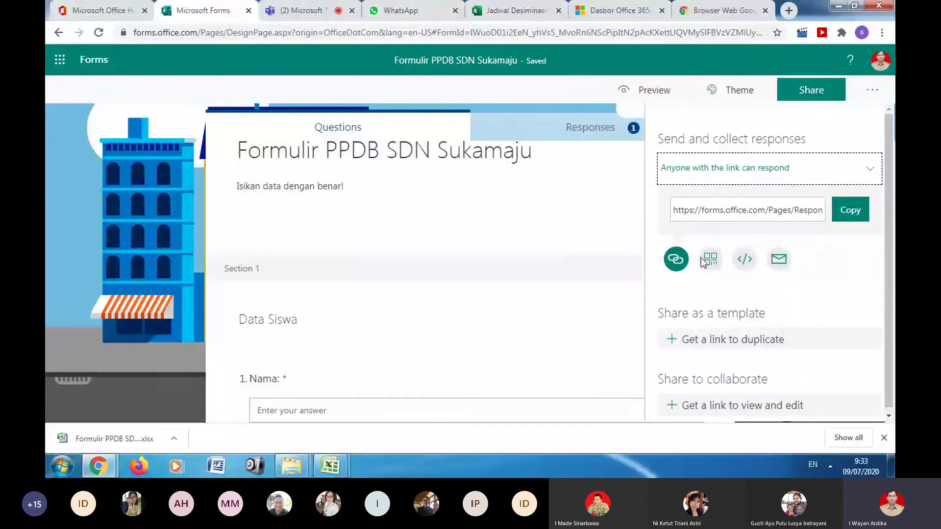
pyautogui.click(877, 175)
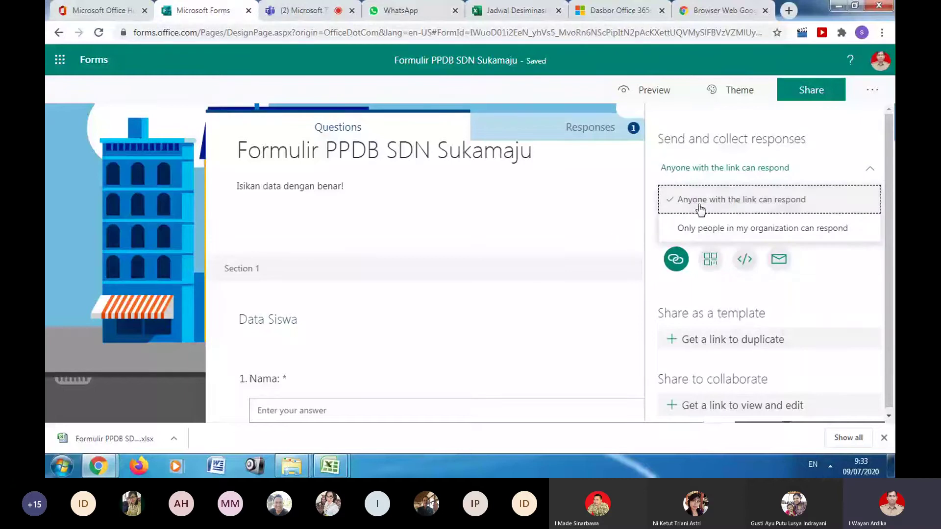
pyautogui.click(720, 202)
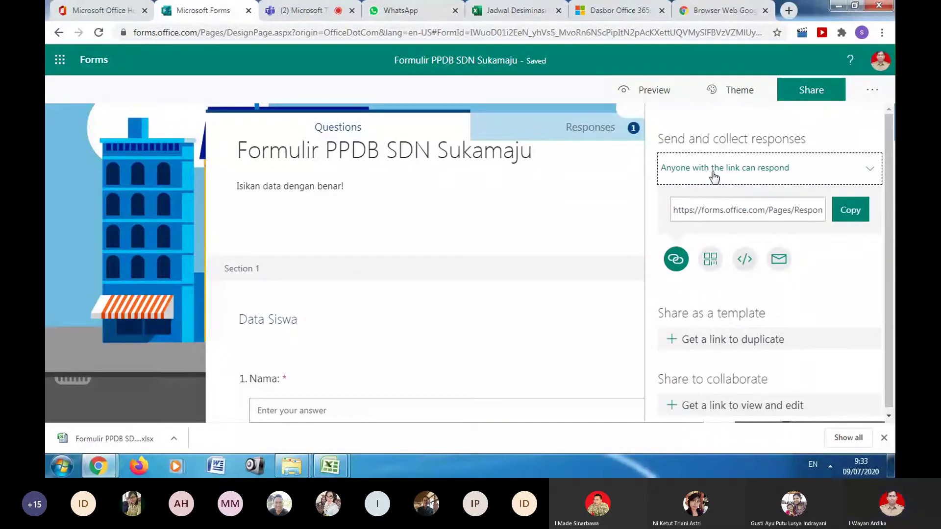
# - Set the audience back to "Only people in my organization can respond" and copy the form's response link
pyautogui.click(873, 173)
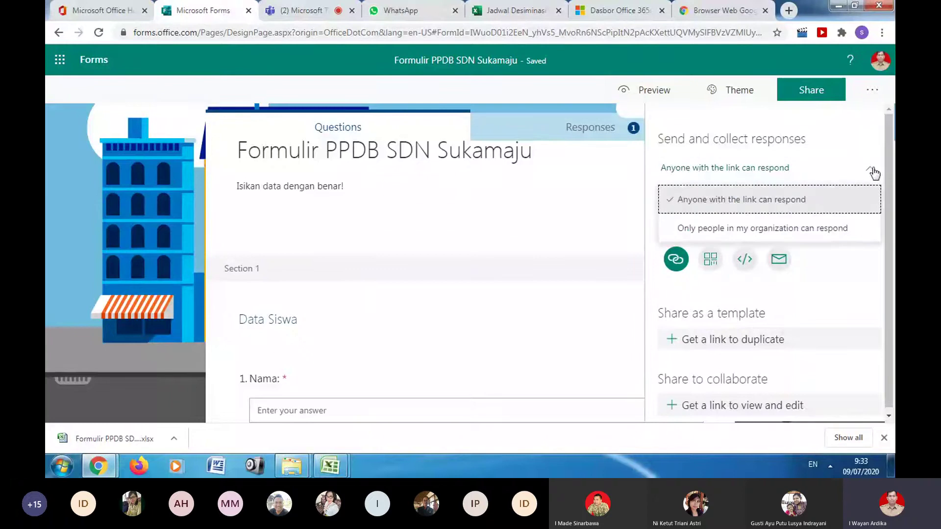
pyautogui.click(750, 234)
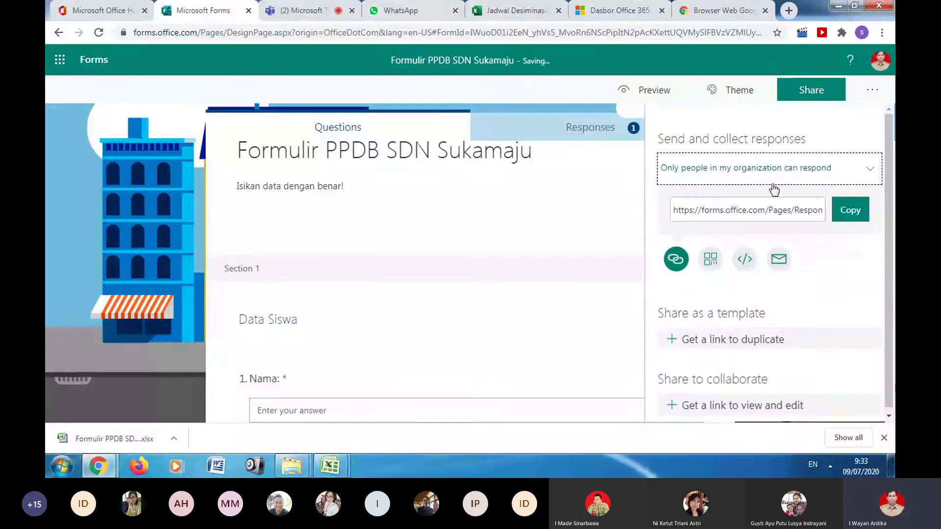
pyautogui.click(845, 214)
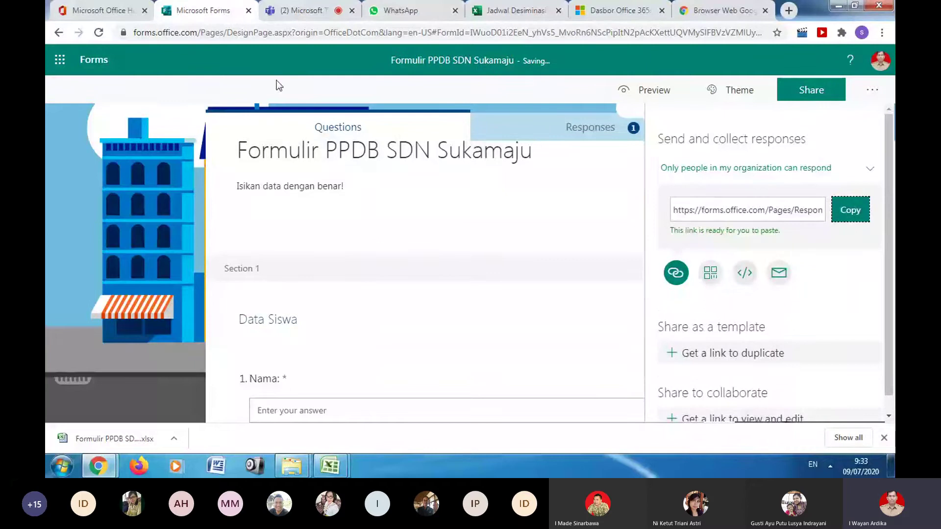
# - Switch to the Microsoft Teams meeting, paste the form's response link into the meeting chat, and send it
pyautogui.click(291, 13)
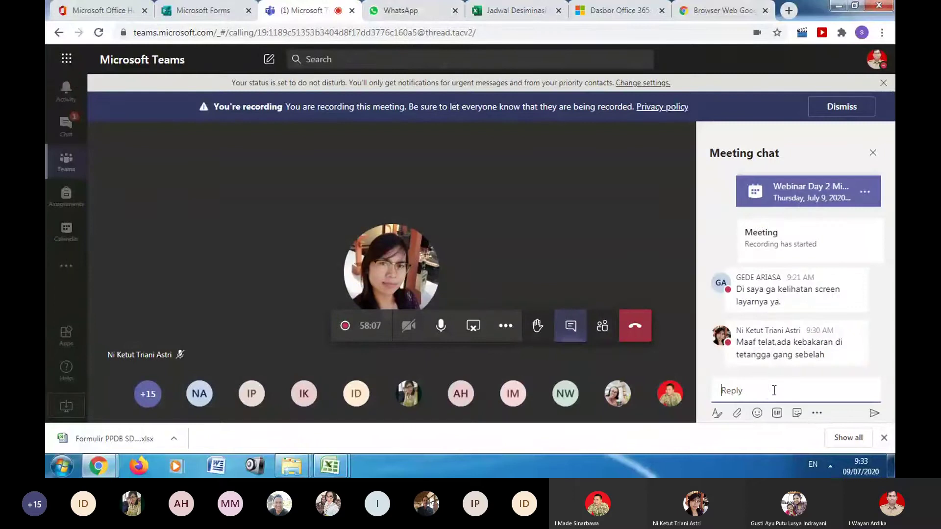
pyautogui.hotkey('ctrl', 'v')
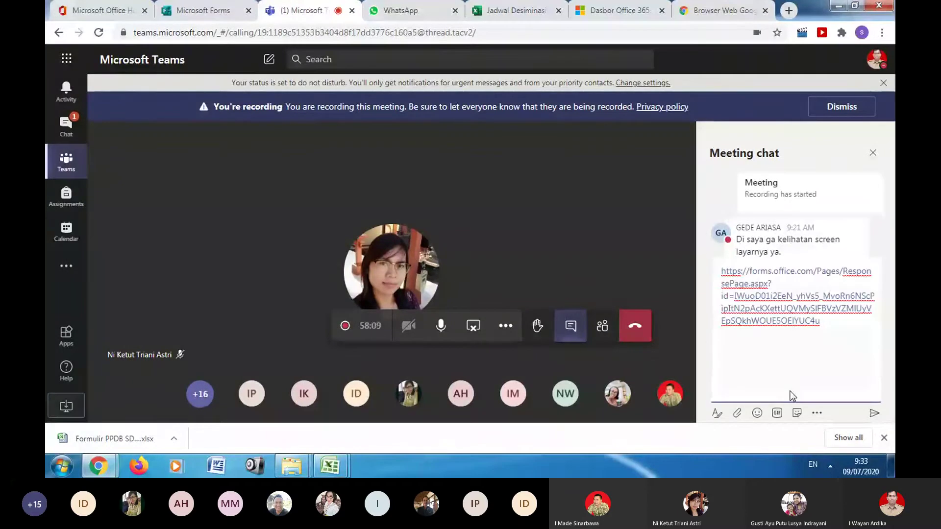
pyautogui.press('Return')
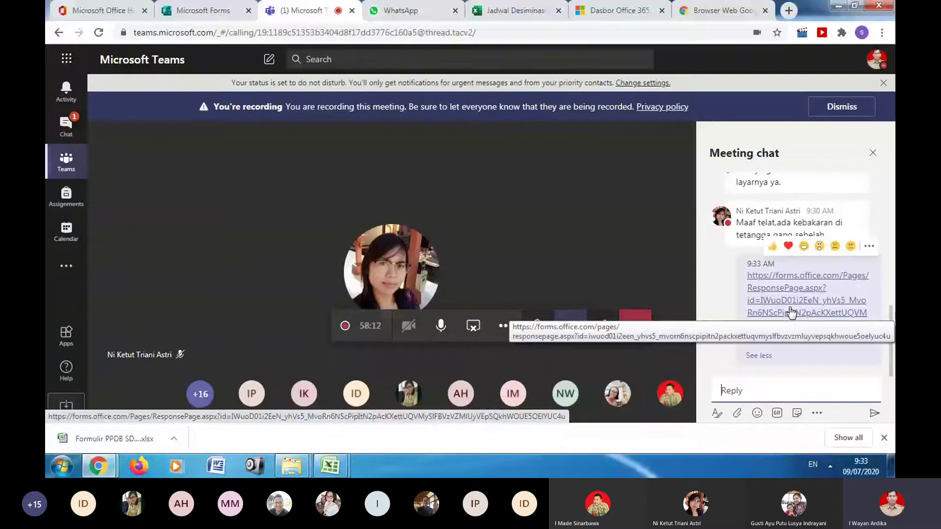
# - Recheck the form link posted in the Teams meeting chat, and return to Microsoft Forms to view the form's responses
pyautogui.click(189, 10)
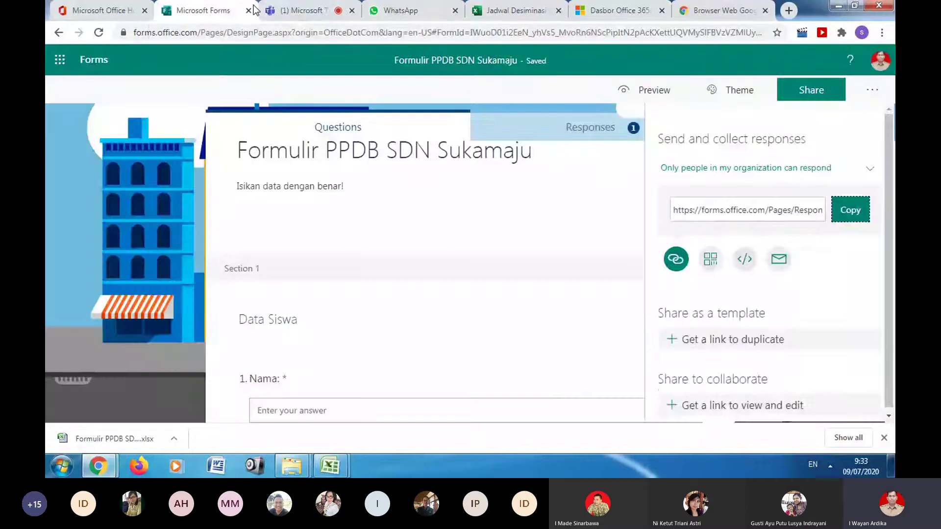
pyautogui.click(275, 10)
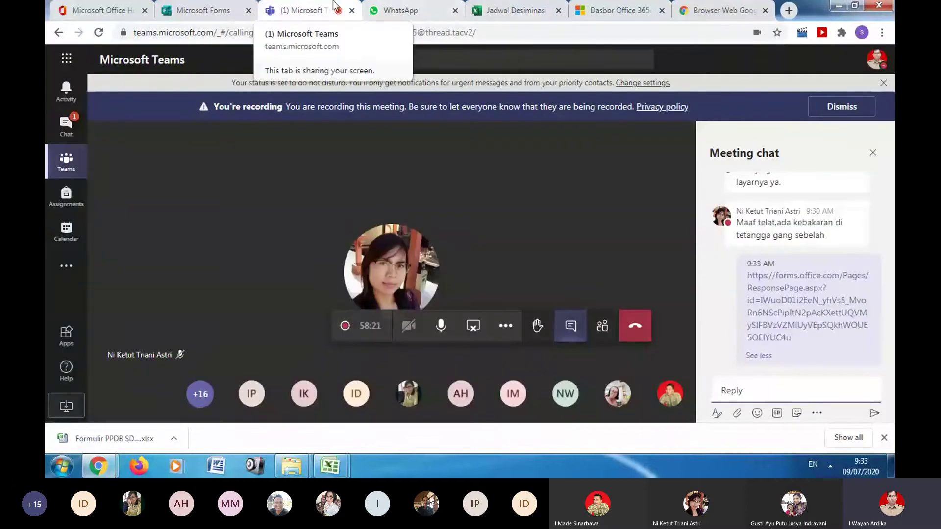
pyautogui.click(201, 10)
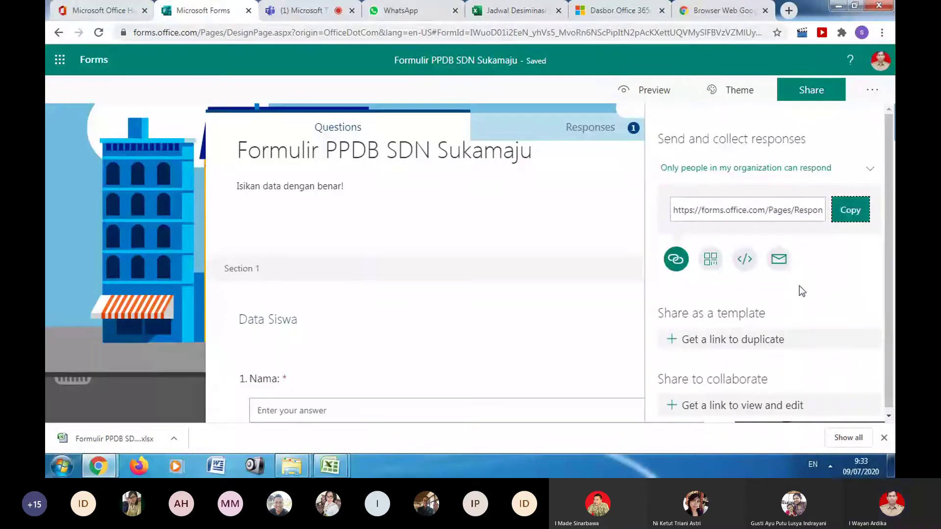
pyautogui.click(893, 222)
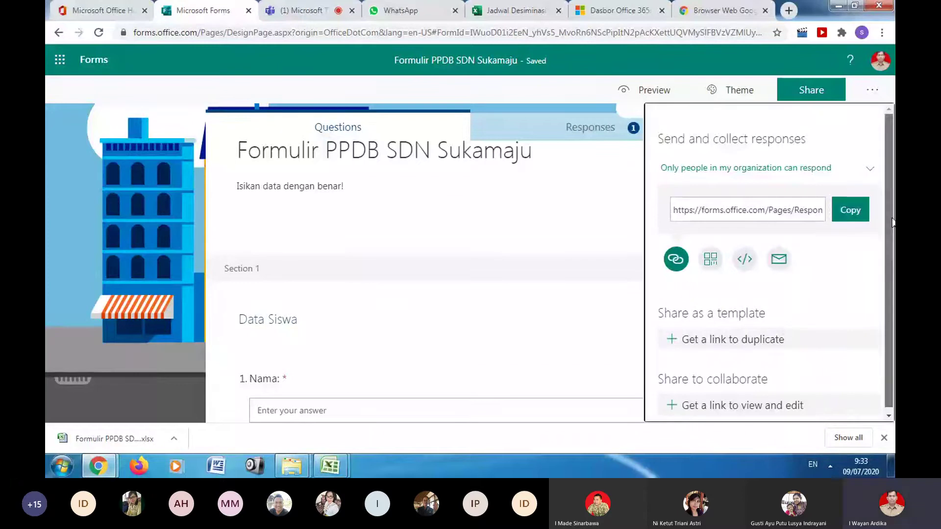
pyautogui.click(294, 10)
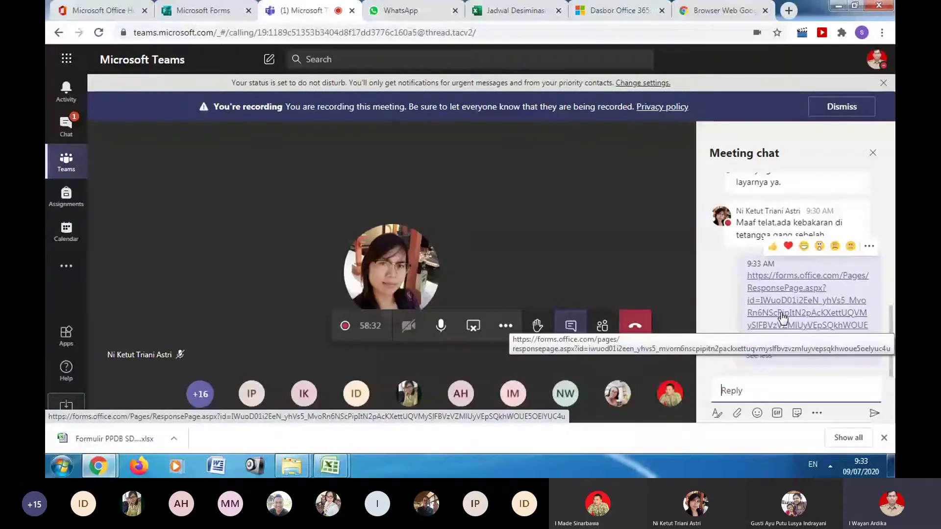
pyautogui.click(202, 11)
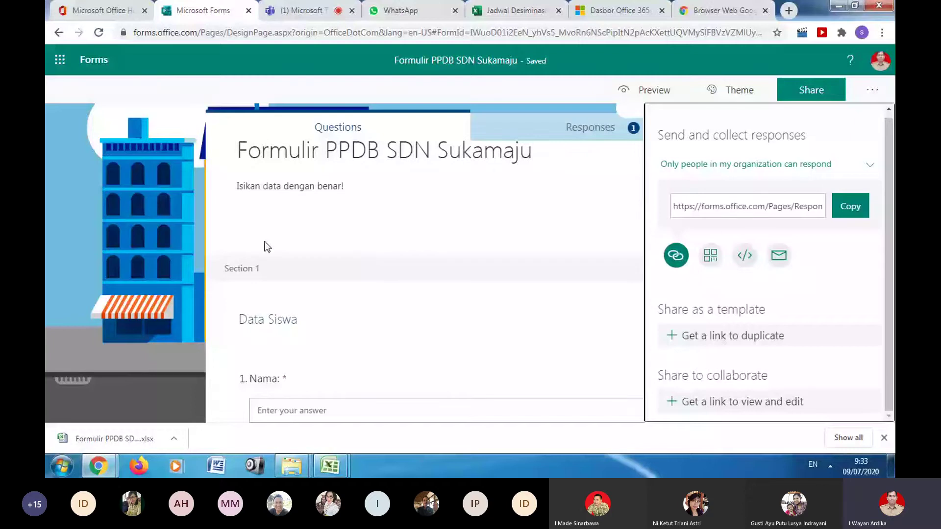
pyautogui.click(587, 134)
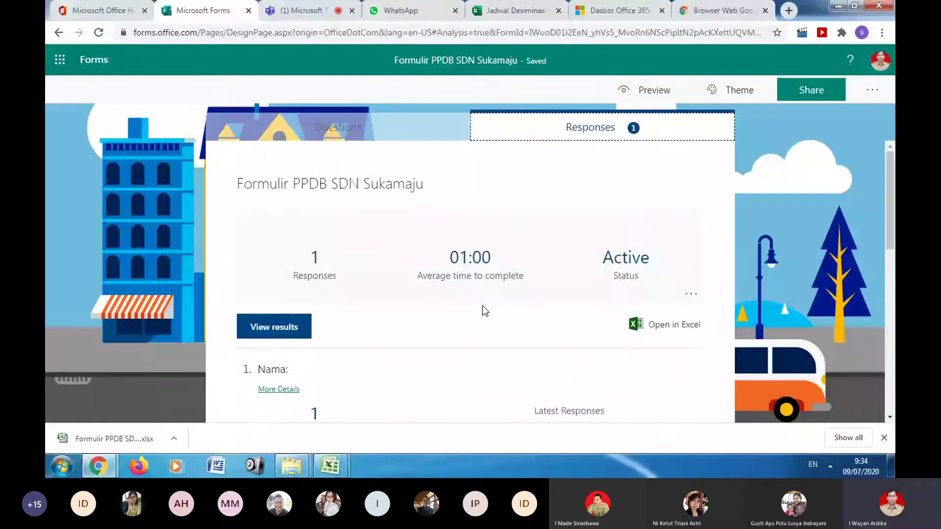
pyautogui.scroll(-3, 478, 324)
pyautogui.scroll(3, 492, 318)
pyautogui.click(299, 11)
pyautogui.click(215, 10)
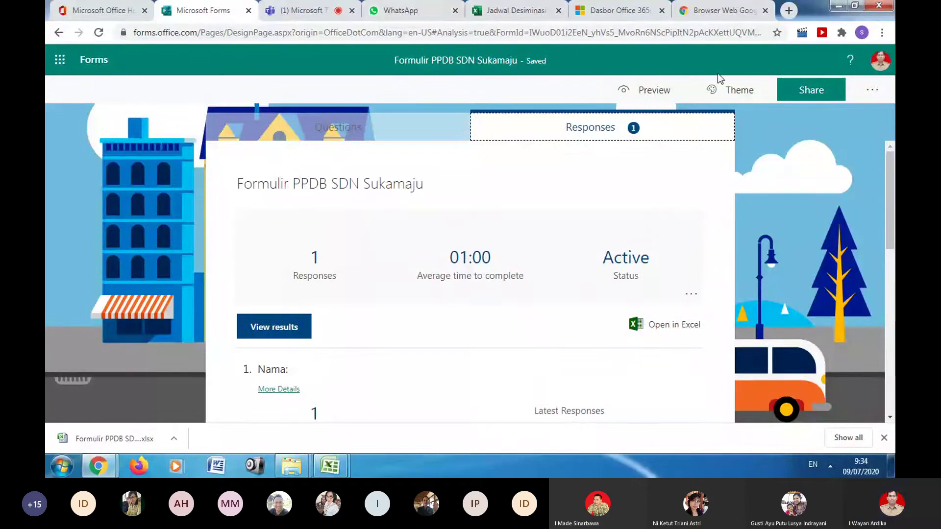
# - Open the form's sharing options and show its QR code and its embed code for web pages
pyautogui.click(814, 95)
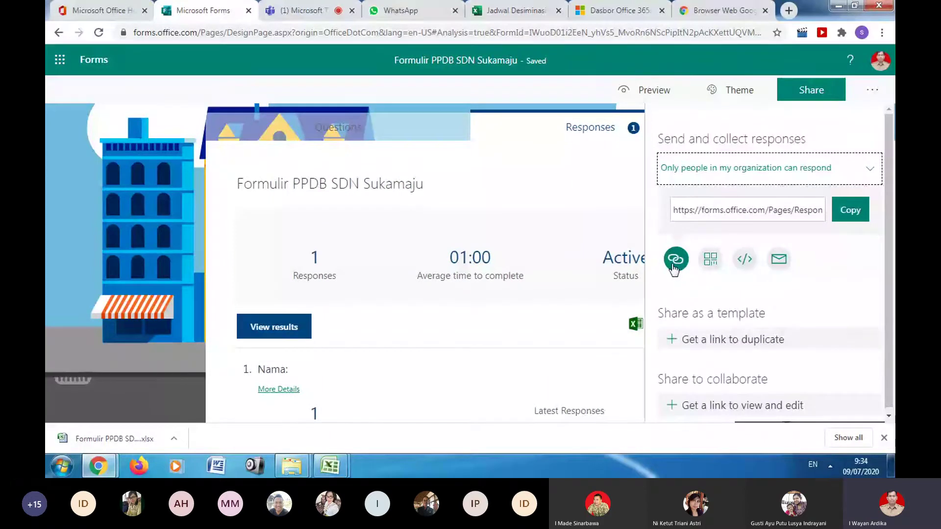
pyautogui.click(713, 264)
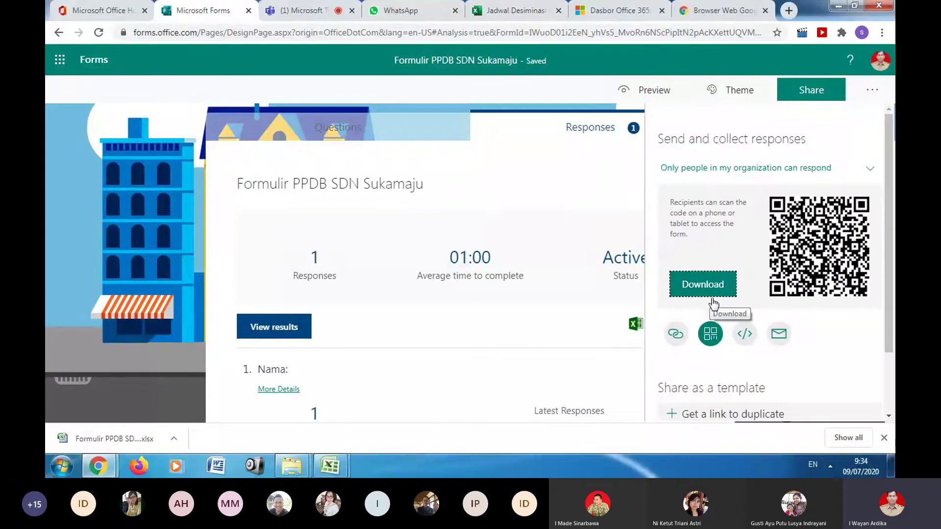
pyautogui.click(745, 334)
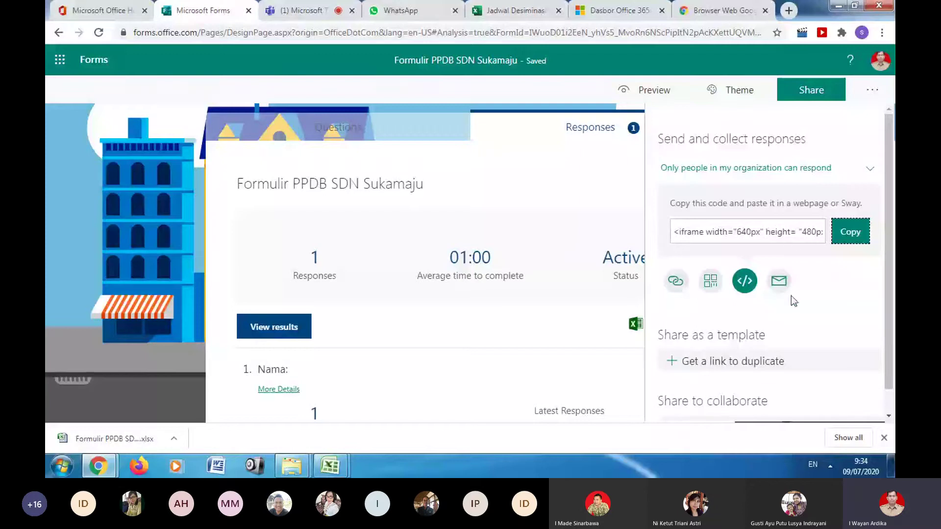
# - Try to share the form by email and exit the Outlook 2007 startup wizard
pyautogui.click(779, 282)
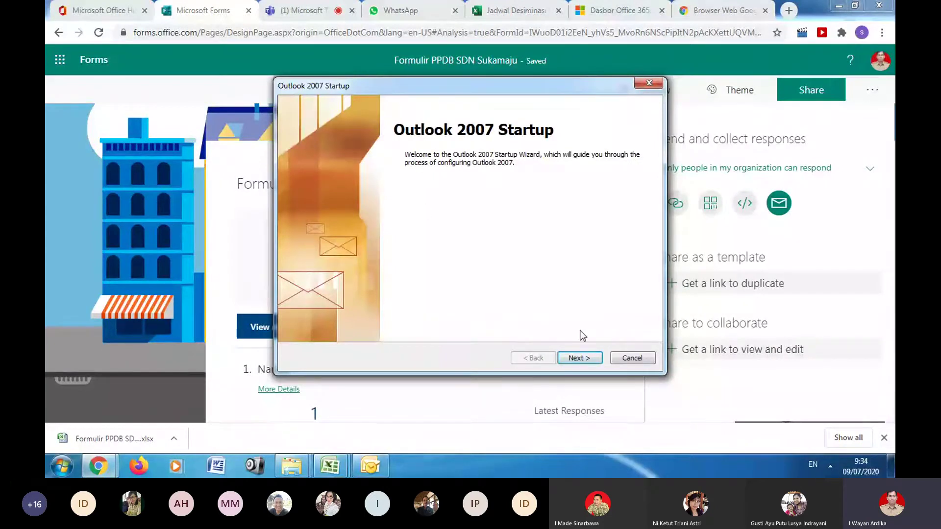
pyautogui.click(619, 358)
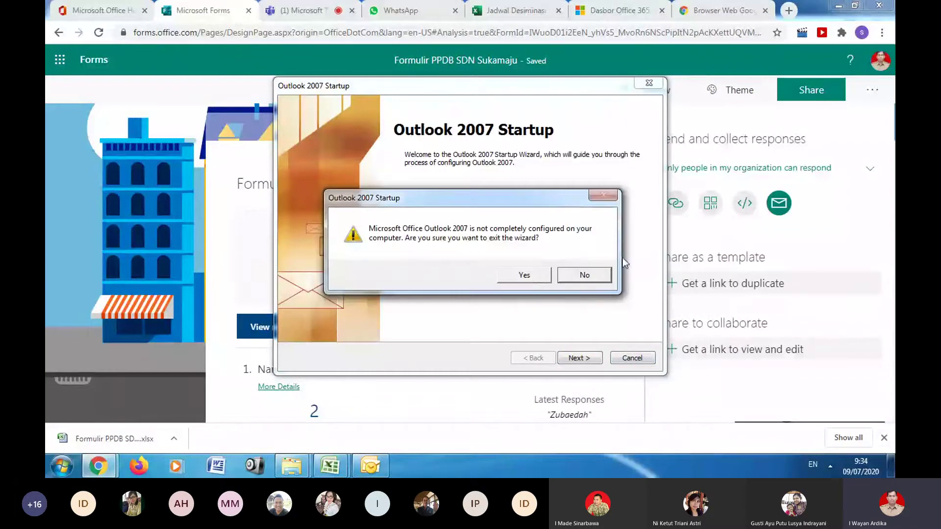
pyautogui.click(543, 278)
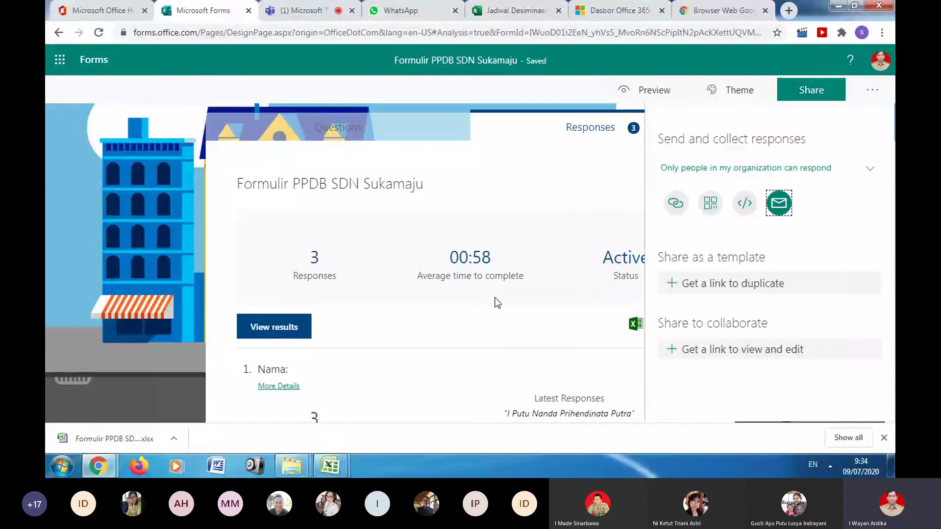
# - Close the sharing options and the browser's download bar, and open the collected form responses in Excel
pyautogui.click(866, 167)
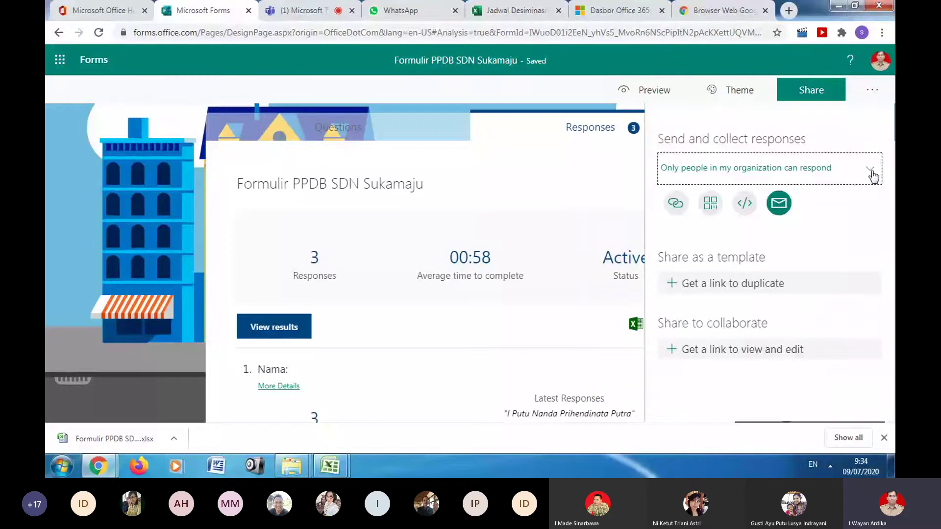
pyautogui.click(884, 438)
pyautogui.click(634, 398)
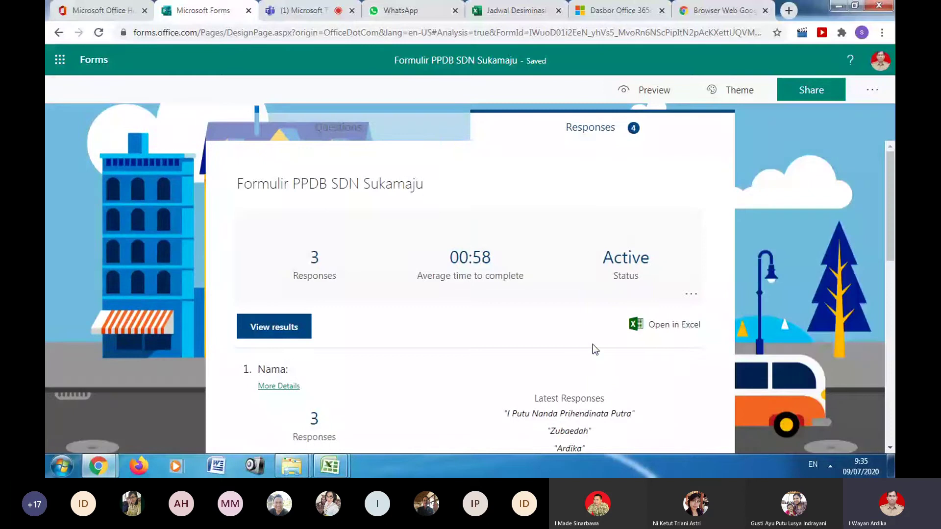
pyautogui.scroll(-1, 335, 226)
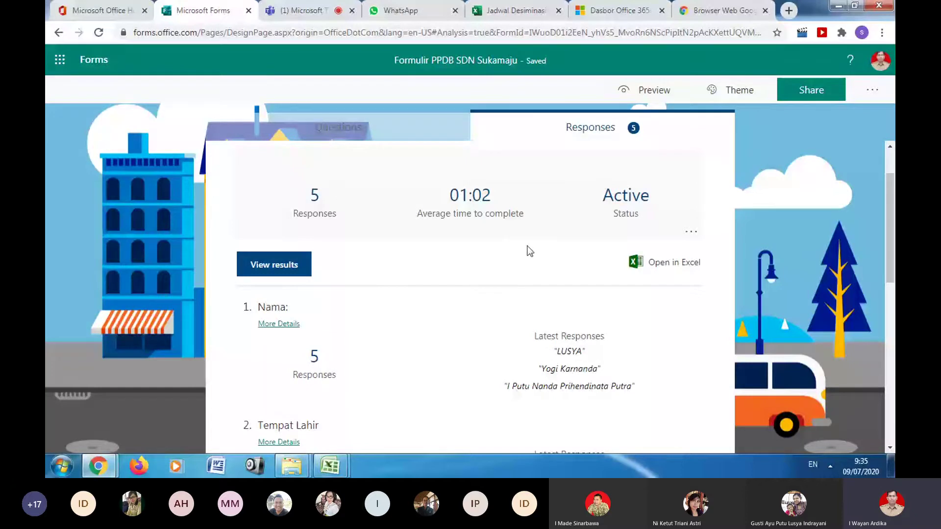
pyautogui.click(681, 262)
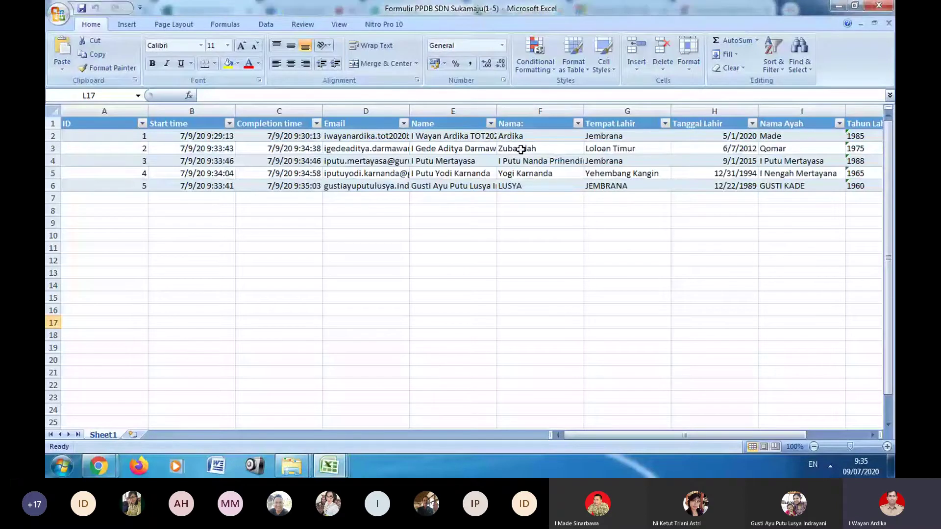
# - Compare the recorded account names in the Name column with the answers in the Nama: column
pyautogui.click(456, 148)
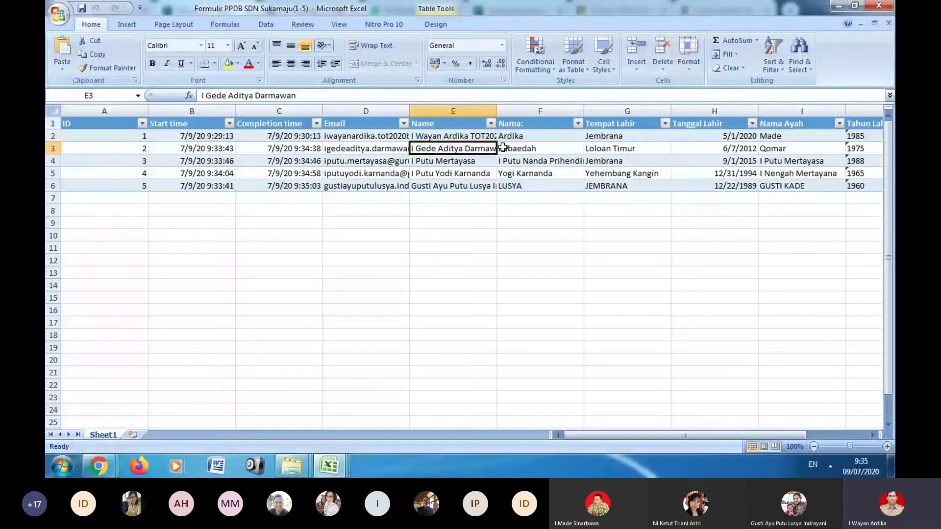
pyautogui.click(503, 147)
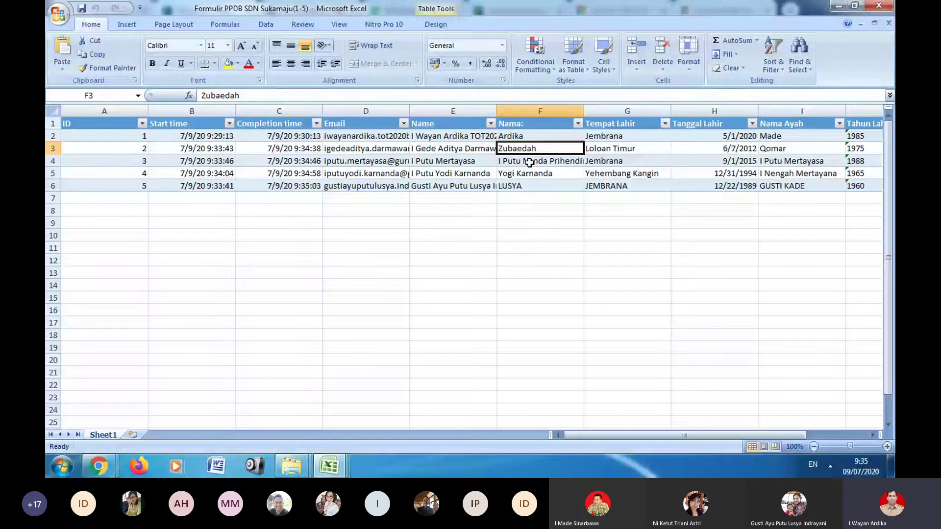
pyautogui.click(529, 184)
pyautogui.click(534, 260)
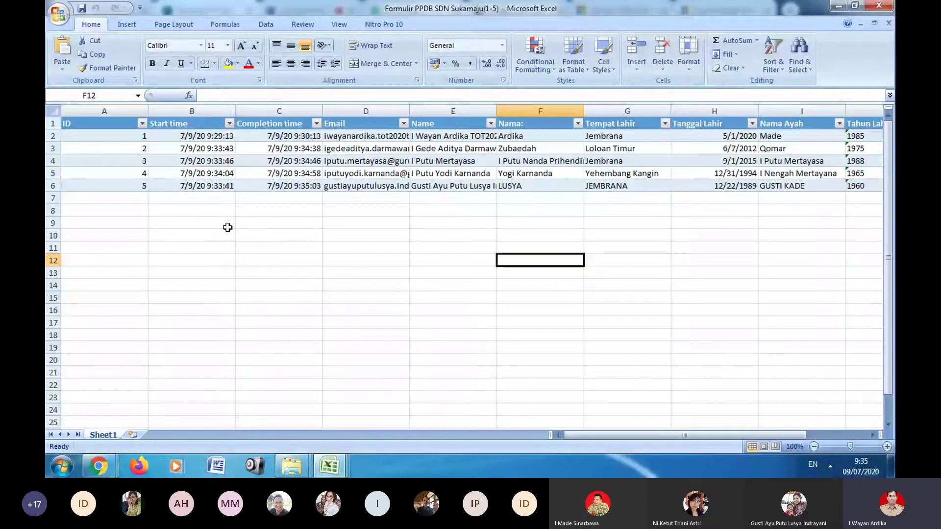
# - Return to Microsoft Forms and look over the latest answers in the response summary
pyautogui.hotkey('alt', 'Tab')
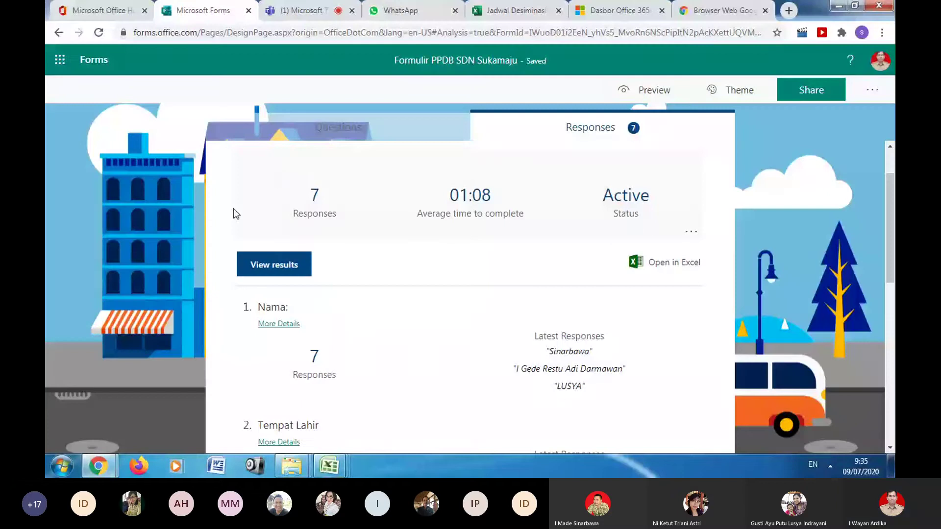
pyautogui.scroll(-3, 488, 206)
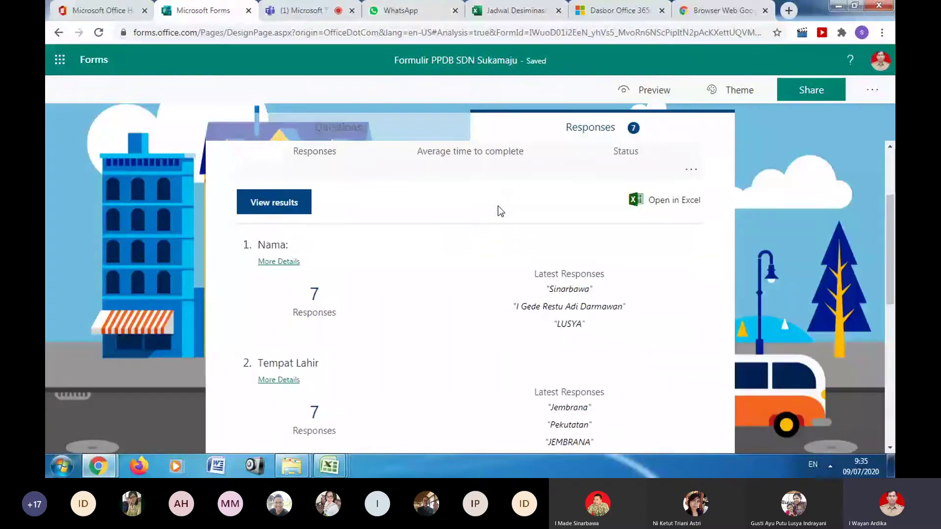
pyautogui.scroll(4, 710, 163)
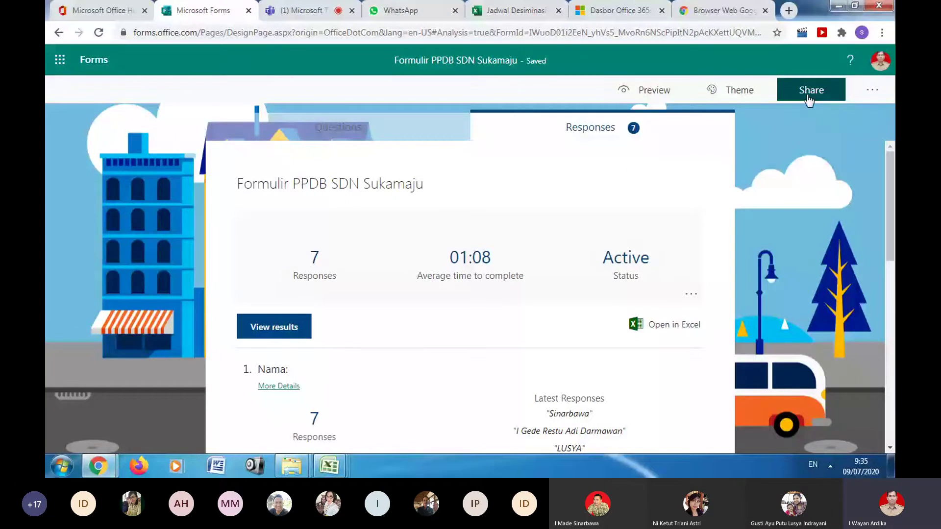
# - Open the form's settings and review who can fill out the form, the response options, and the notifications
pyautogui.click(873, 97)
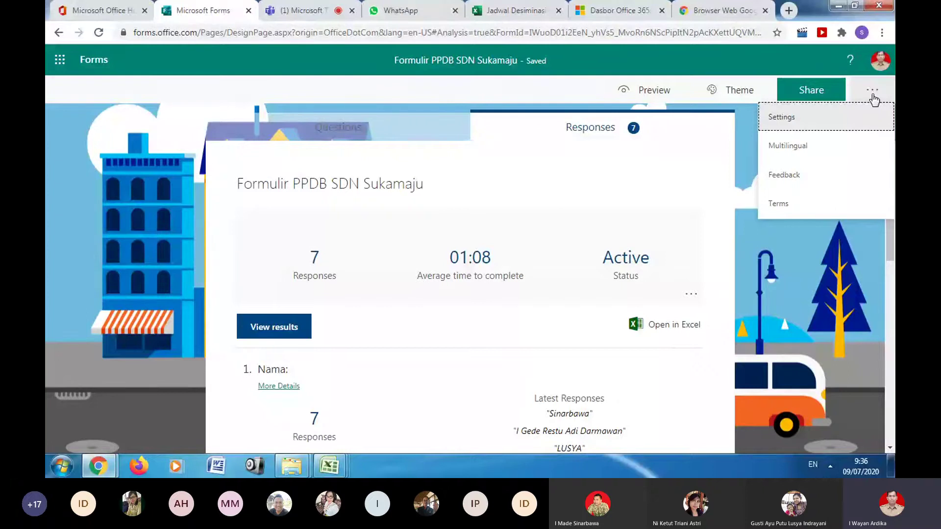
pyautogui.click(780, 116)
pyautogui.scroll(-1, 718, 231)
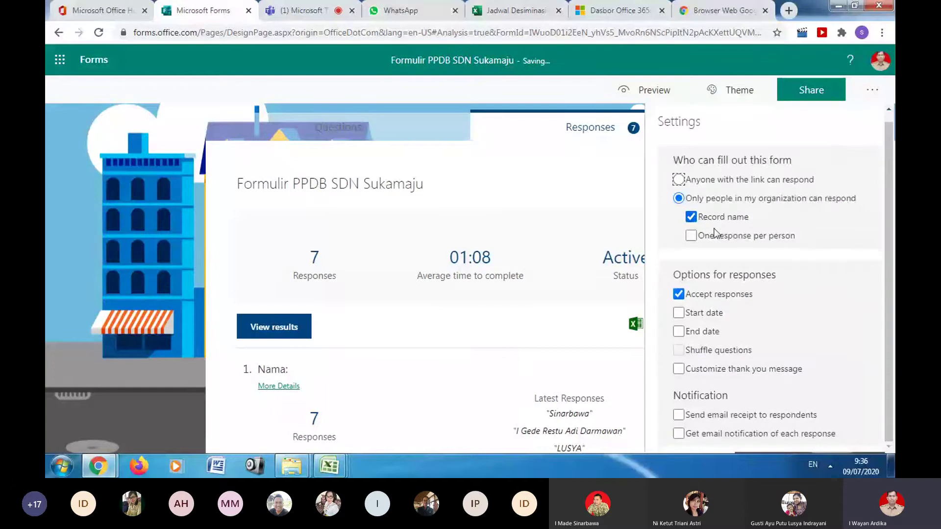
pyautogui.scroll(1, 776, 298)
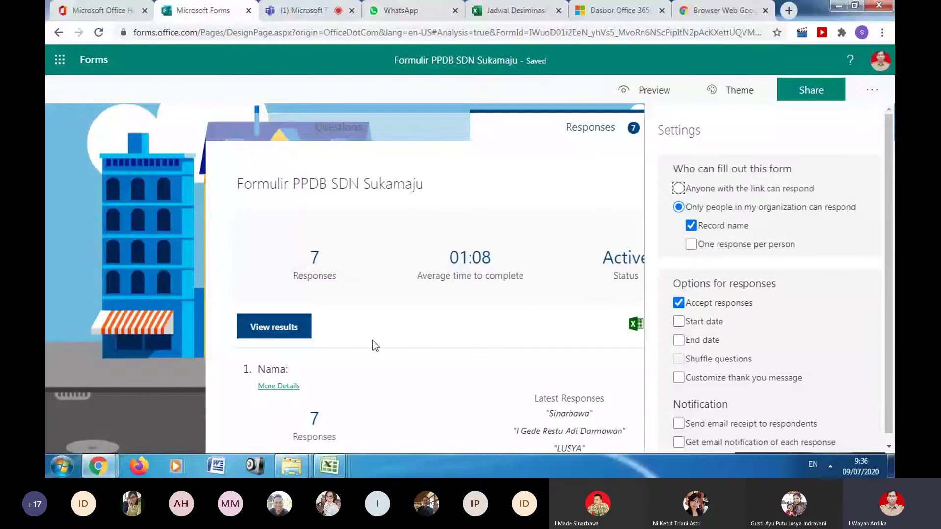
# - Switch to the Excel workbook Formulir PPDB SDN Sukamaju(1-5) and check the recorded respondent names in the Name column
pyautogui.moveTo(329, 468)
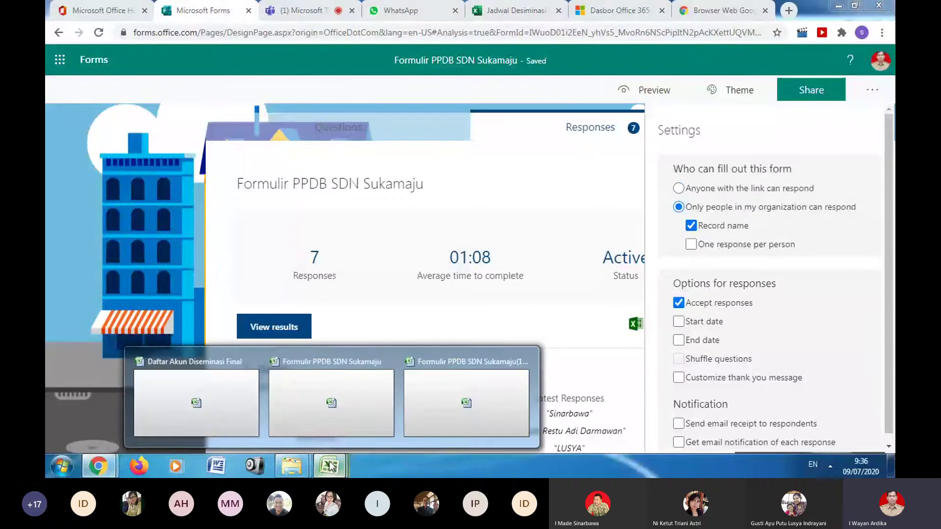
pyautogui.click(448, 409)
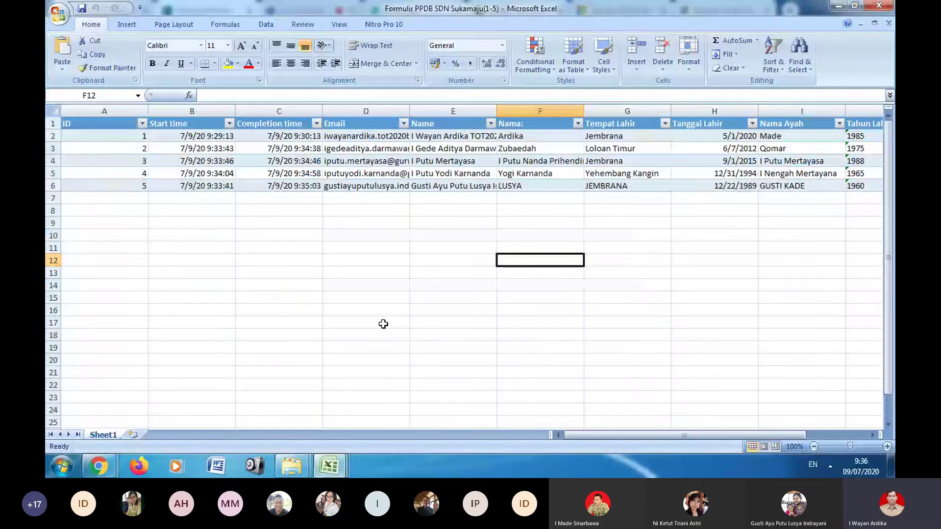
pyautogui.click(445, 162)
pyautogui.press('Down')
pyautogui.press('Down')
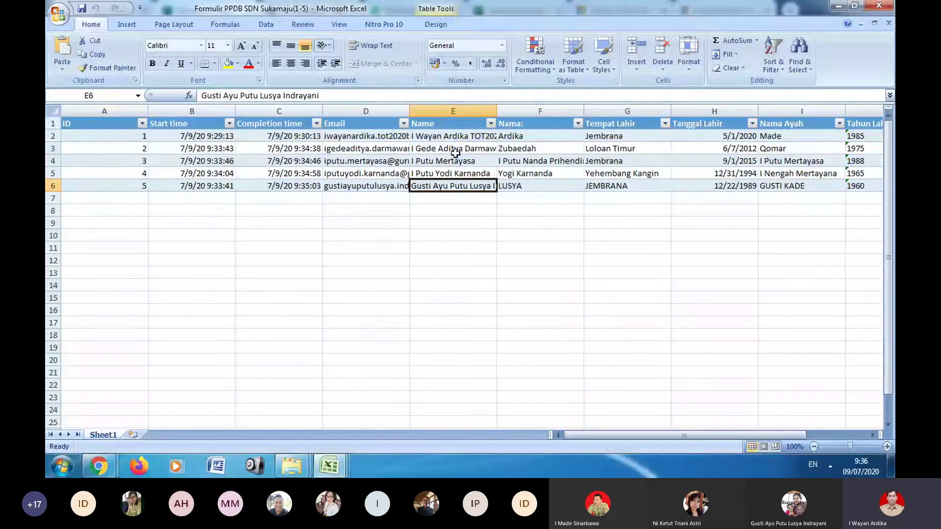
# - Return to Microsoft Forms, turn off Record name, and switch the audience to anyone with the link and back to only people in the organization
pyautogui.click(98, 466)
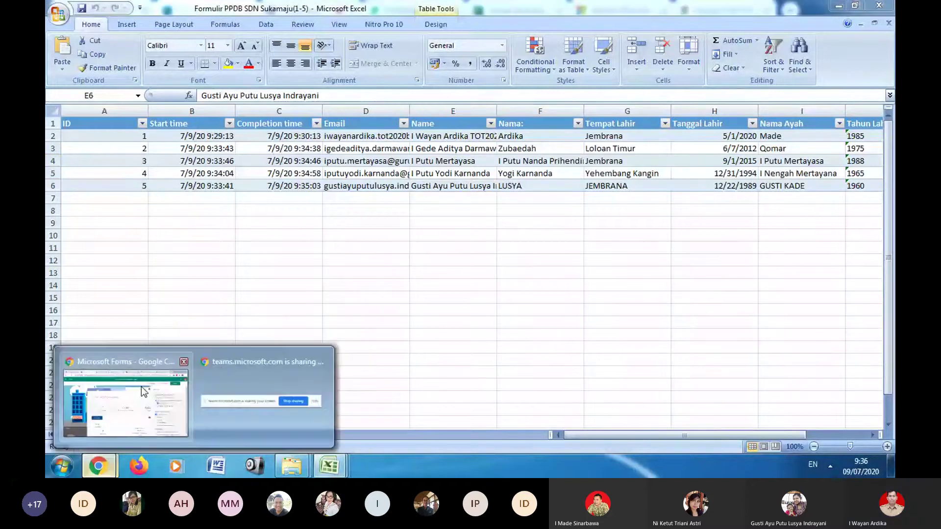
pyautogui.click(143, 391)
pyautogui.click(692, 226)
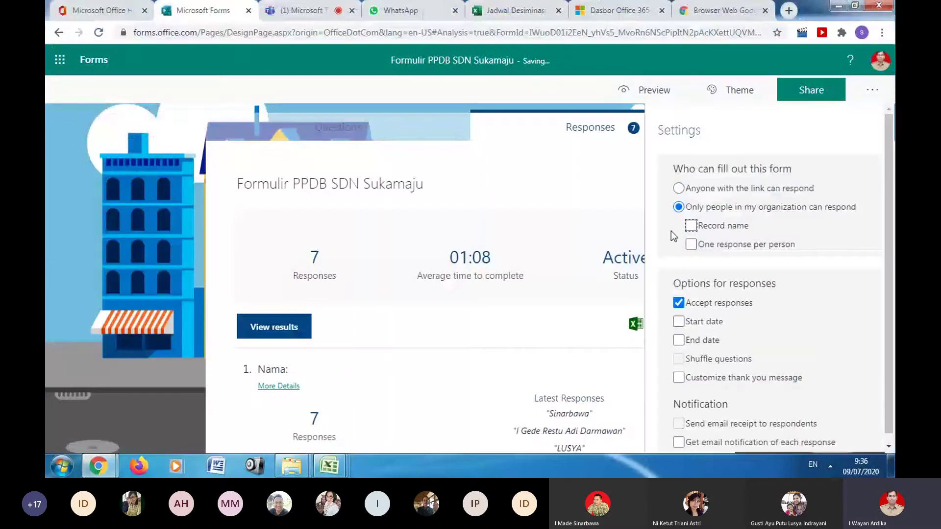
pyautogui.click(681, 189)
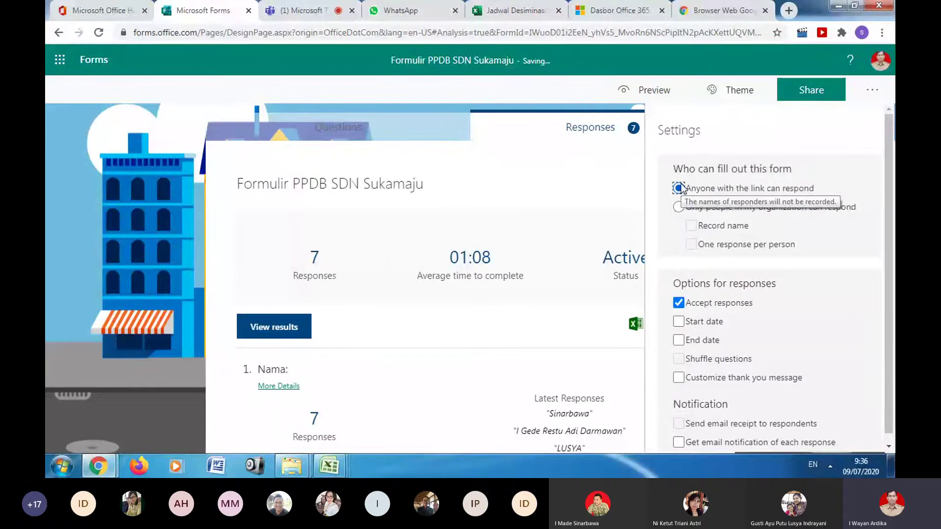
pyautogui.click(678, 208)
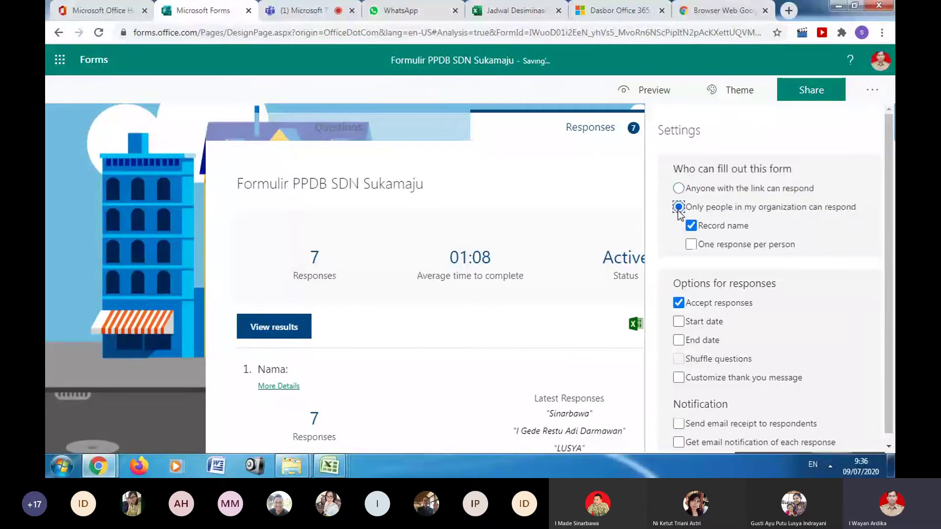
# - Review the form's response options, pointing out the Shuffle questions setting
pyautogui.scroll(-1, 702, 275)
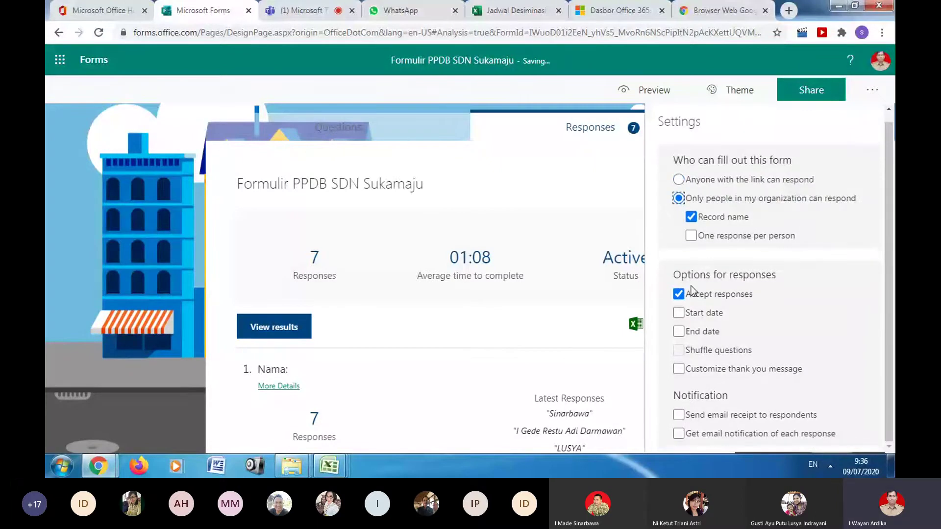
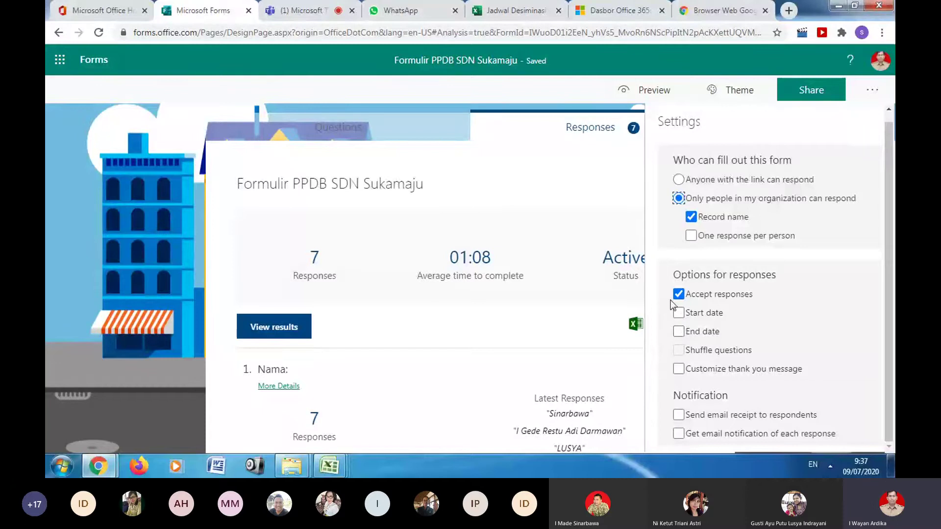
pyautogui.click(886, 302)
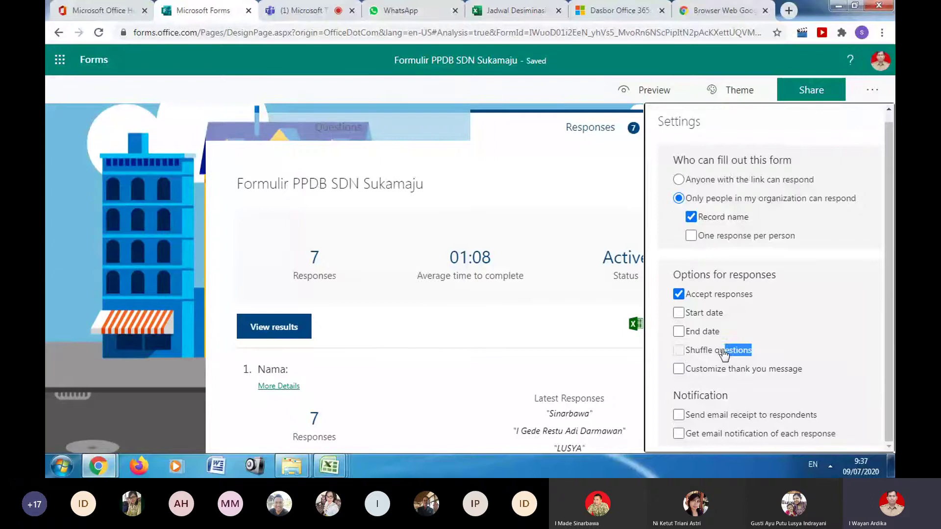
pyautogui.moveTo(724, 353); pyautogui.dragTo(686, 354)
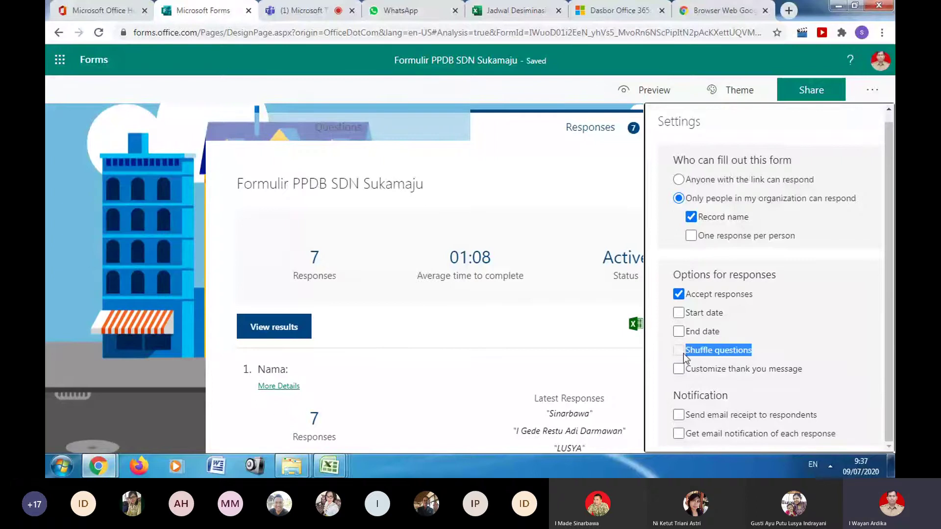
pyautogui.click(761, 349)
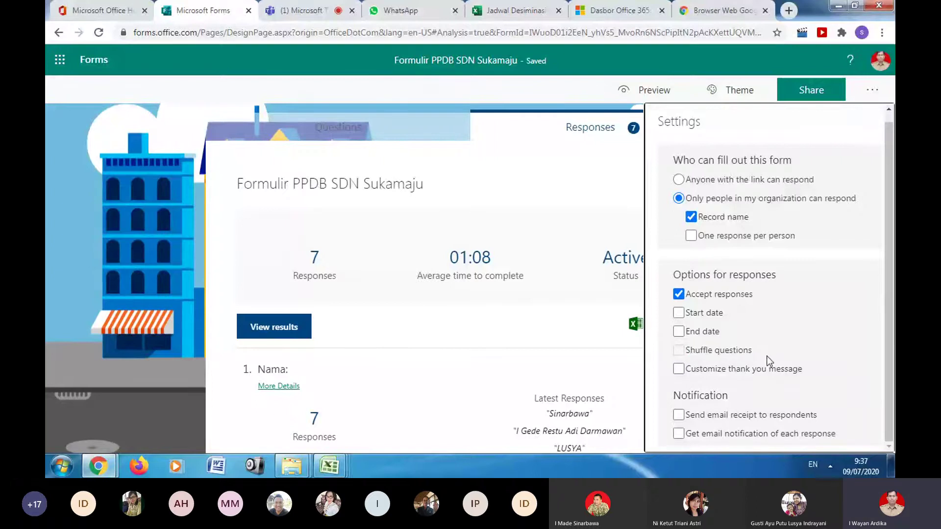
# - Enable the customized thank you message and inspect its default text
pyautogui.click(715, 375)
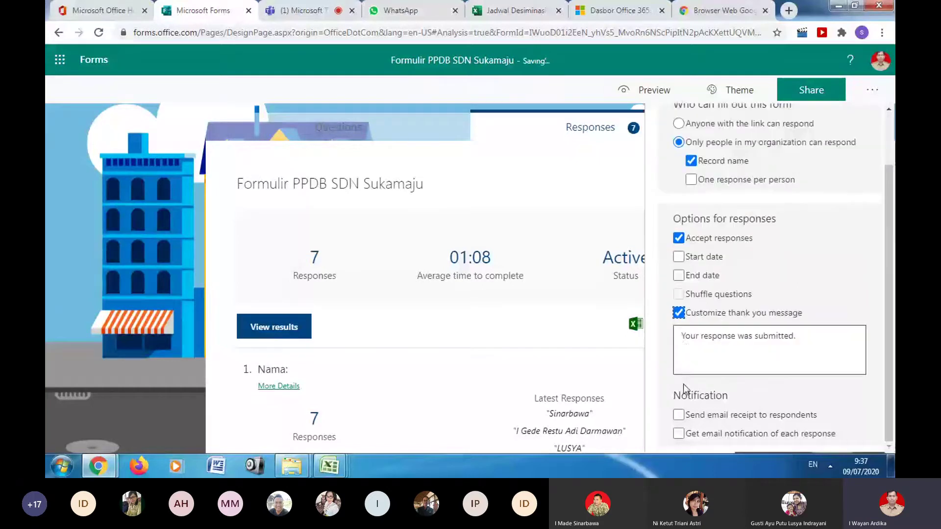
pyautogui.click(686, 348)
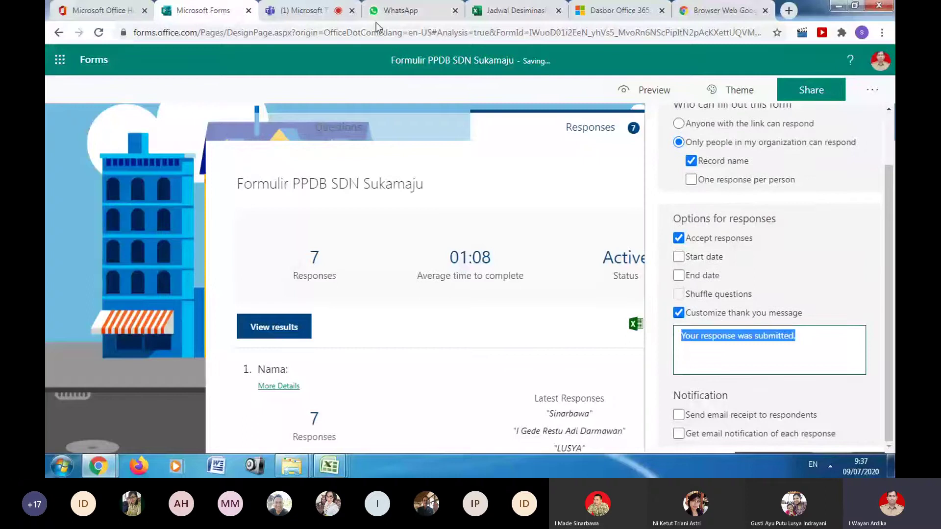
pyautogui.click(765, 346)
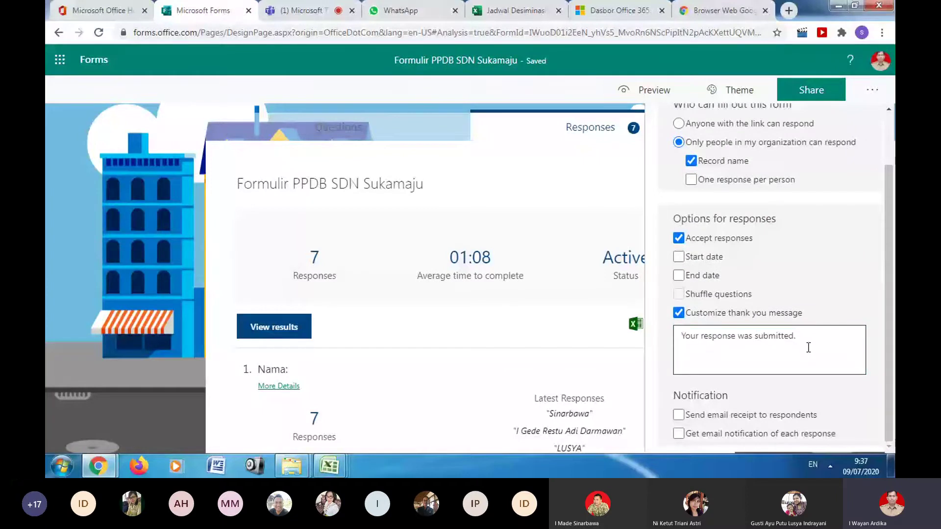
# - Replace the default thank you message with "Terima kasih sudah mengisi formulir."
pyautogui.moveTo(808, 348); pyautogui.dragTo(670, 345)
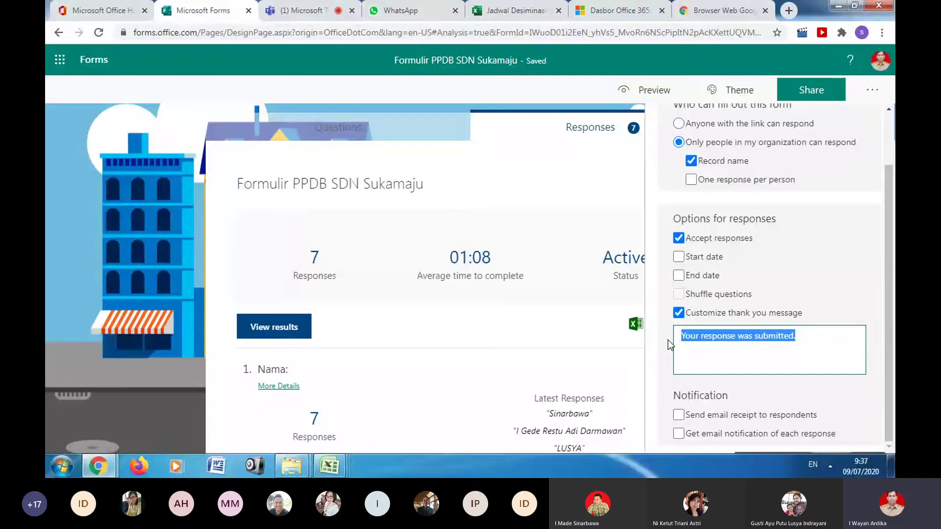
pyautogui.write('Terimak')
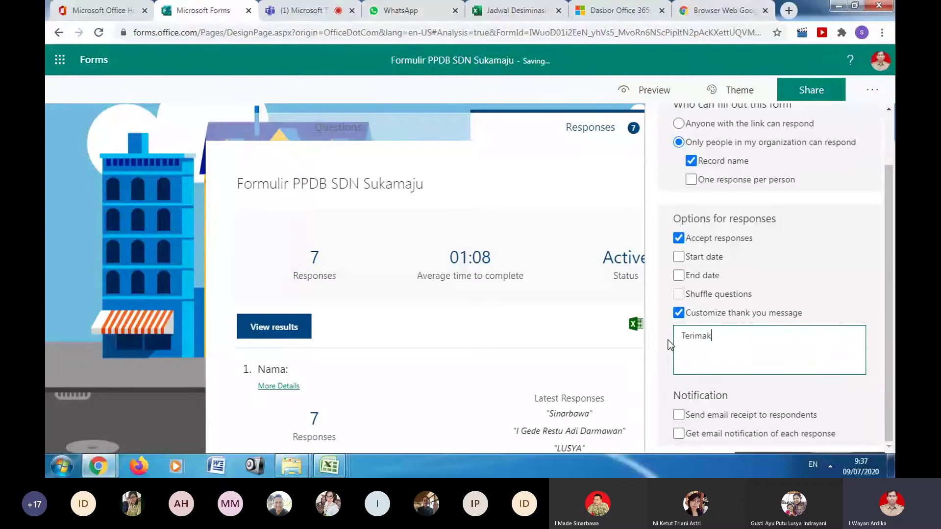
pyautogui.press('BackSpace')
pyautogui.write(' kasih sudah men')
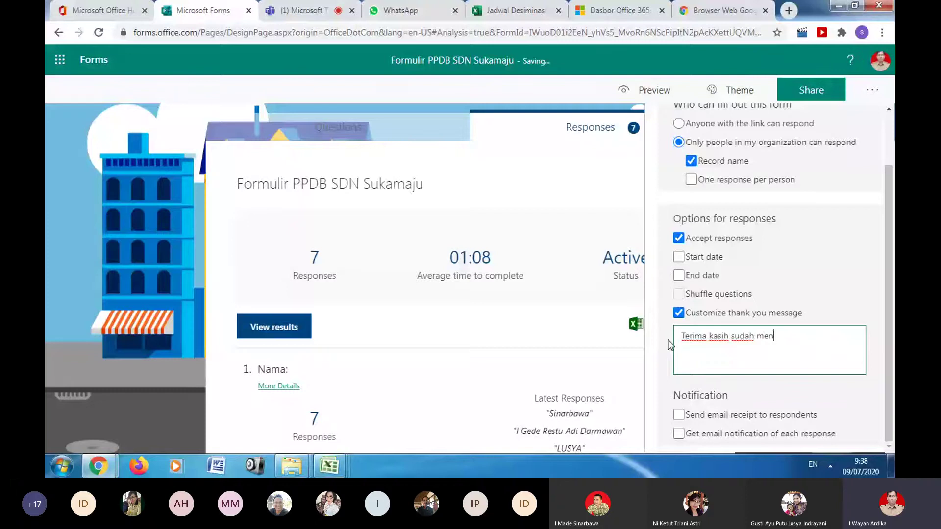
pyautogui.write('gisi formulir.')
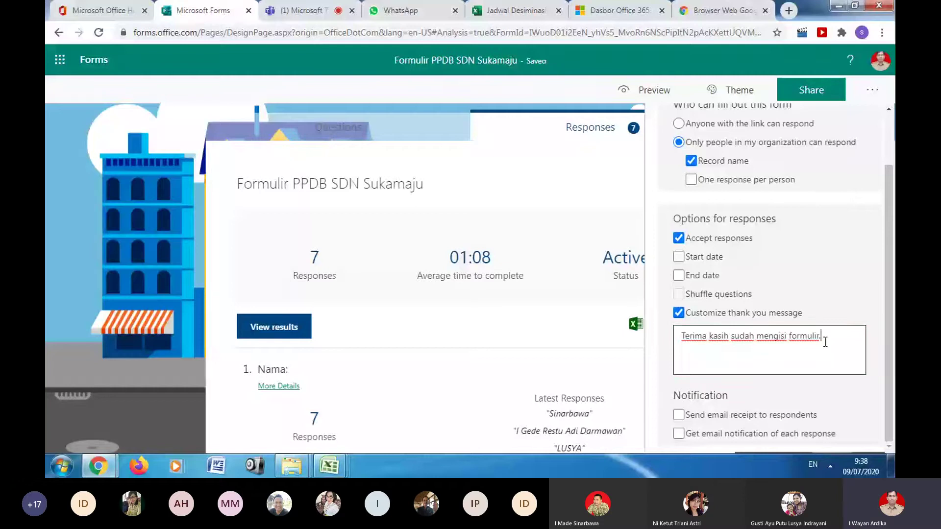
pyautogui.moveTo(825, 342); pyautogui.dragTo(721, 340)
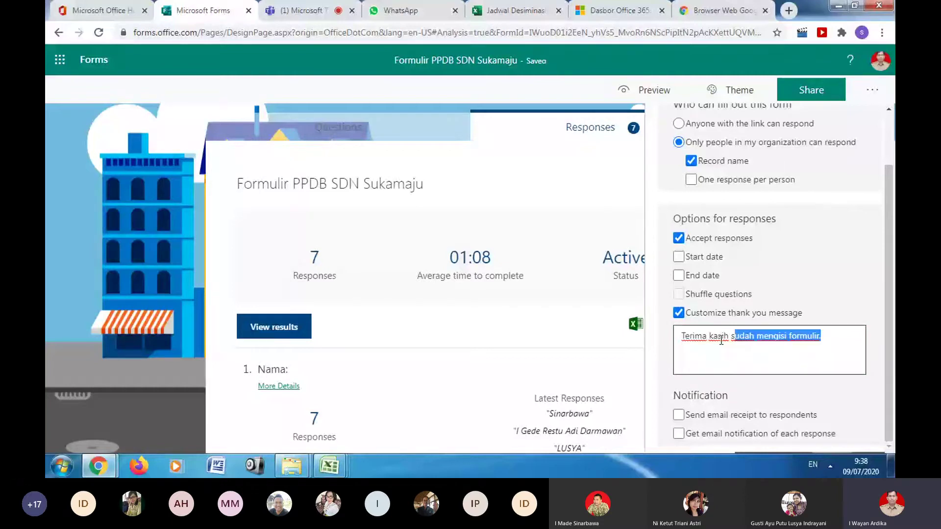
pyautogui.click(689, 402)
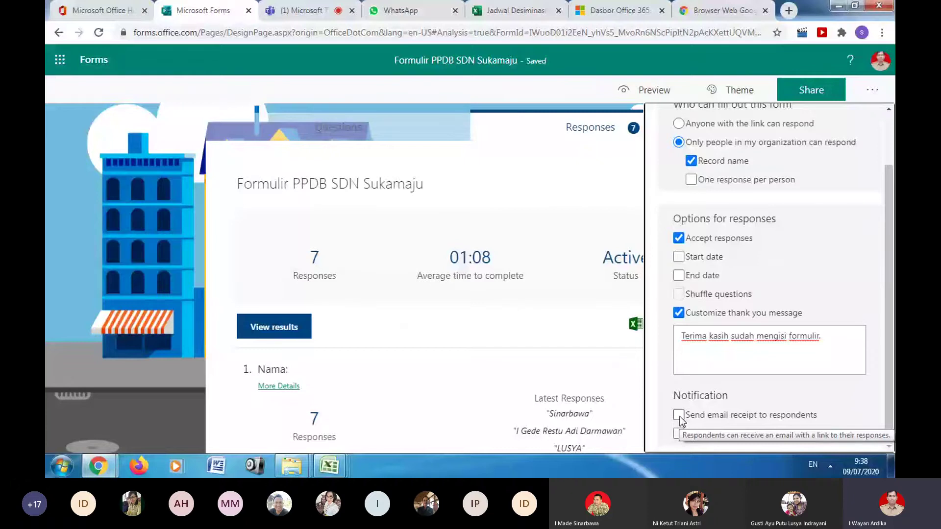
# - Open Outlook from the Office 365 app list and look through the inbox where email notifications arrive
pyautogui.click(68, 7)
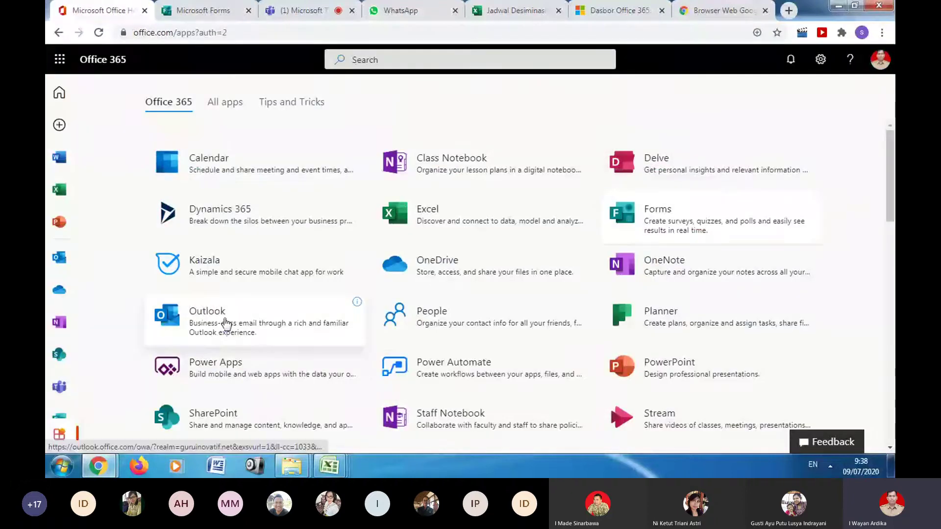
pyautogui.click(225, 324)
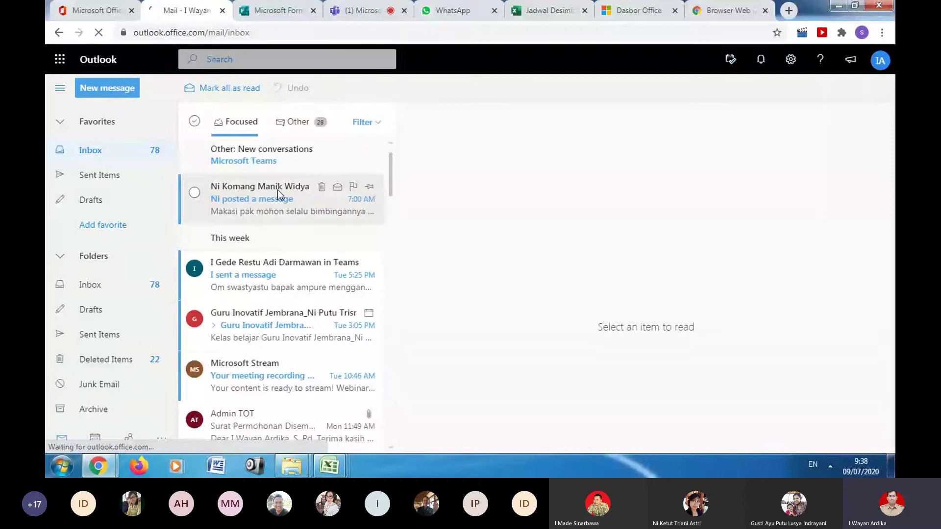
pyautogui.scroll(-4, 277, 190)
pyautogui.scroll(-3, 272, 196)
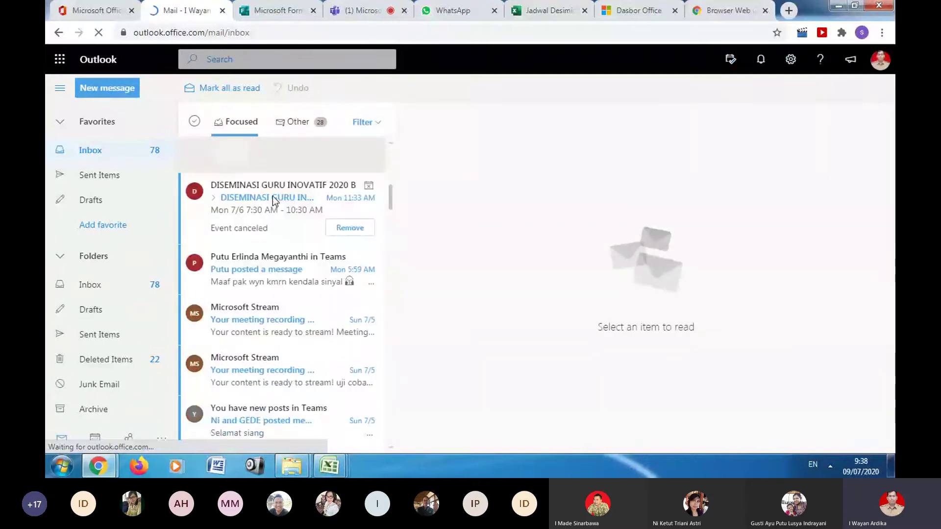
pyautogui.scroll(7, 272, 198)
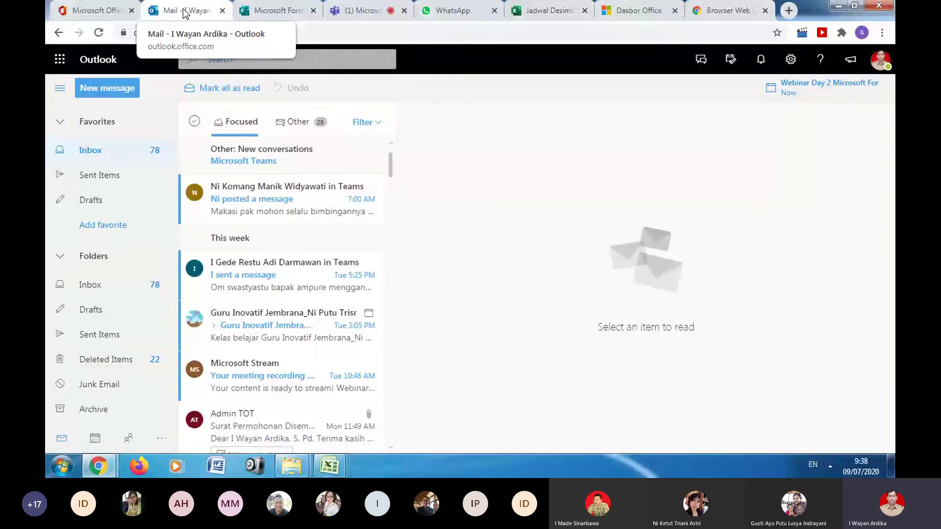
# - Return to Microsoft Forms, enable the email receipt to respondents, and turn email notification of each response on and off again
pyautogui.click(278, 10)
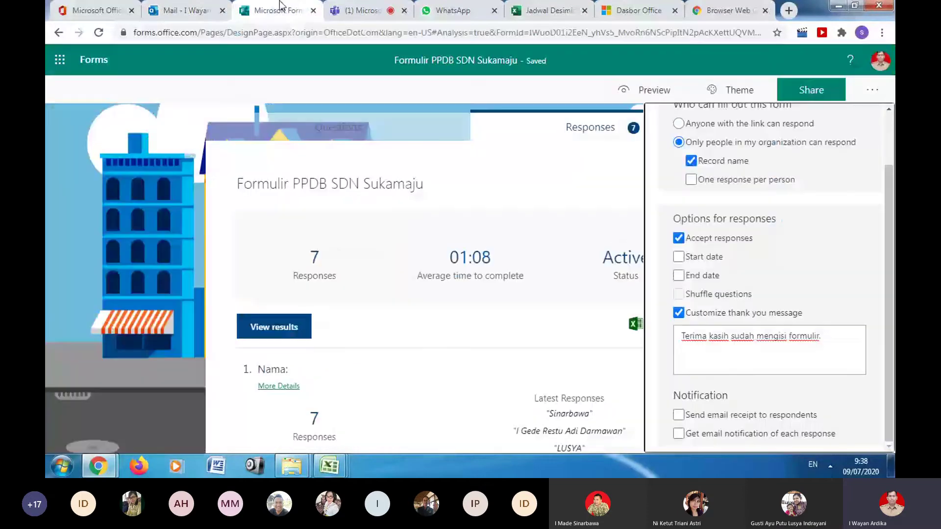
pyautogui.click(680, 415)
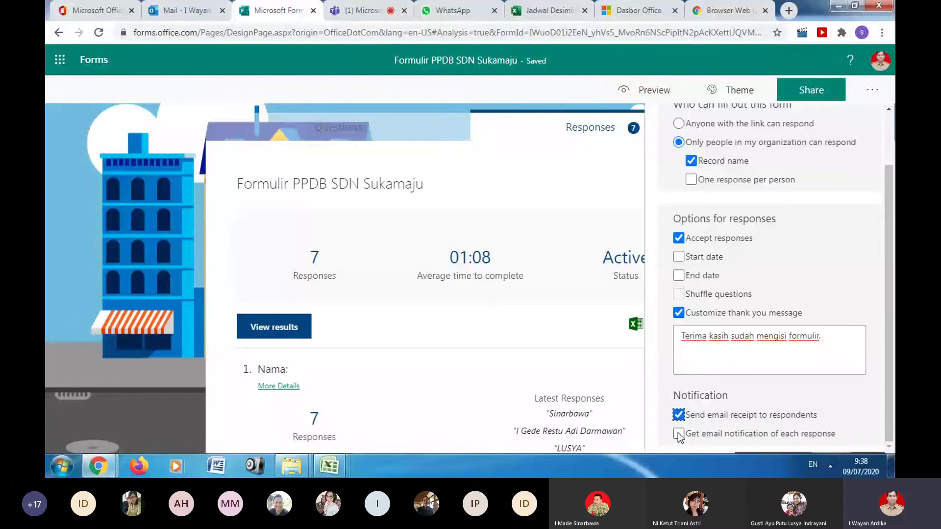
pyautogui.click(679, 434)
pyautogui.click(680, 433)
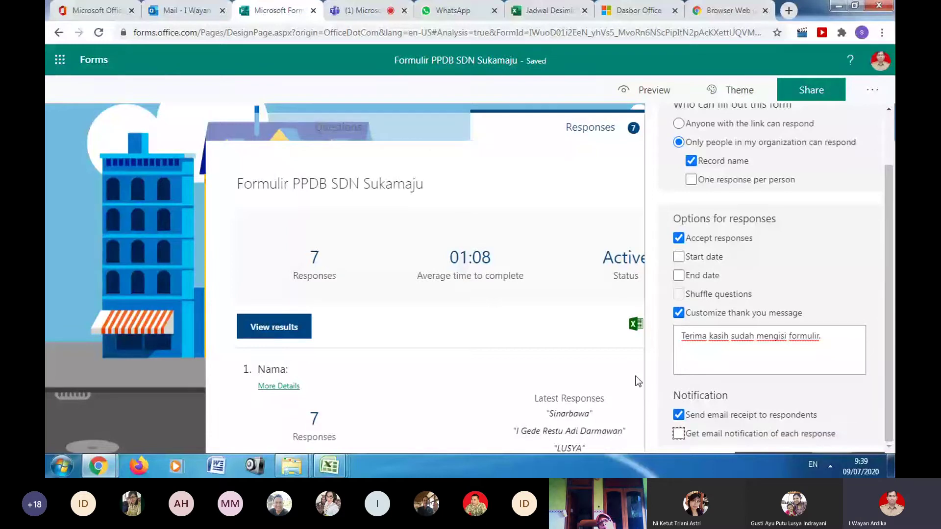
# - Review the form settings once more, close them, and look through the response summary of every question
pyautogui.scroll(2, 669, 178)
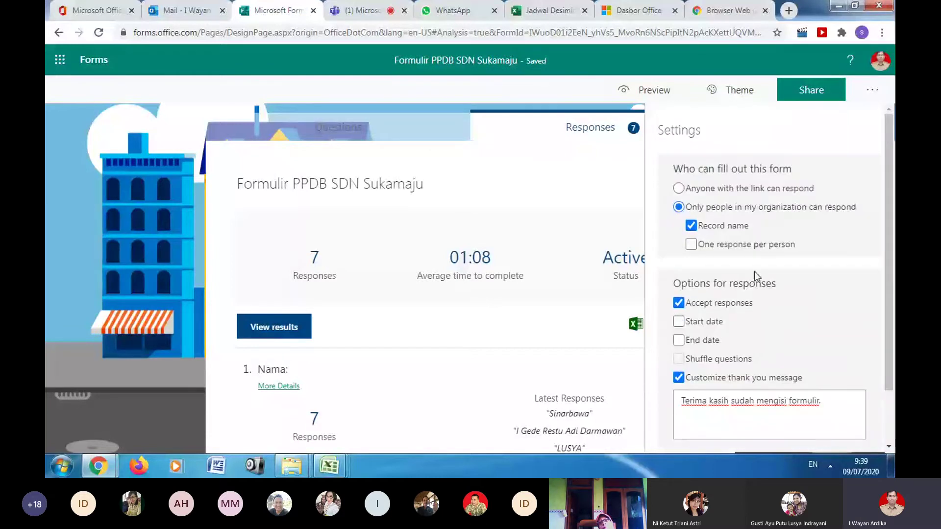
pyautogui.scroll(-2, 755, 271)
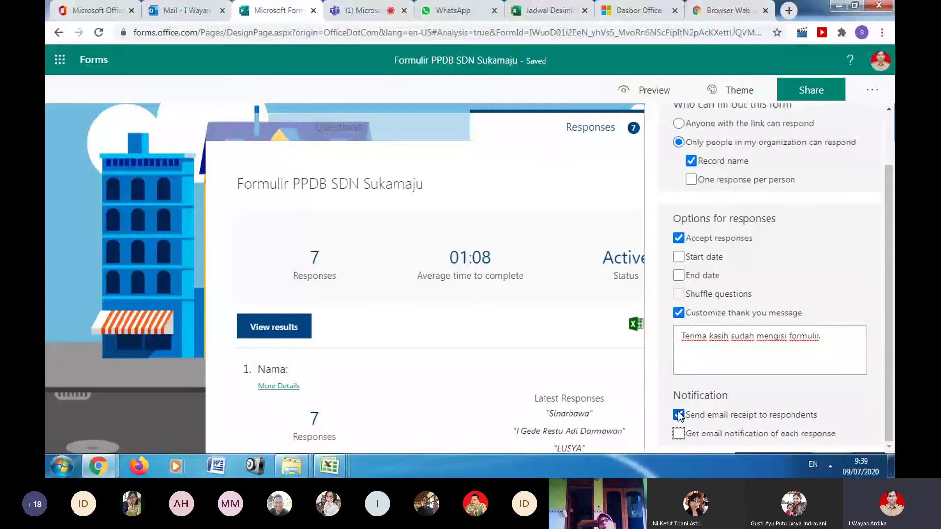
pyautogui.scroll(2, 678, 416)
pyautogui.scroll(-2, 678, 416)
pyautogui.scroll(-4, 630, 202)
pyautogui.scroll(2, 807, 213)
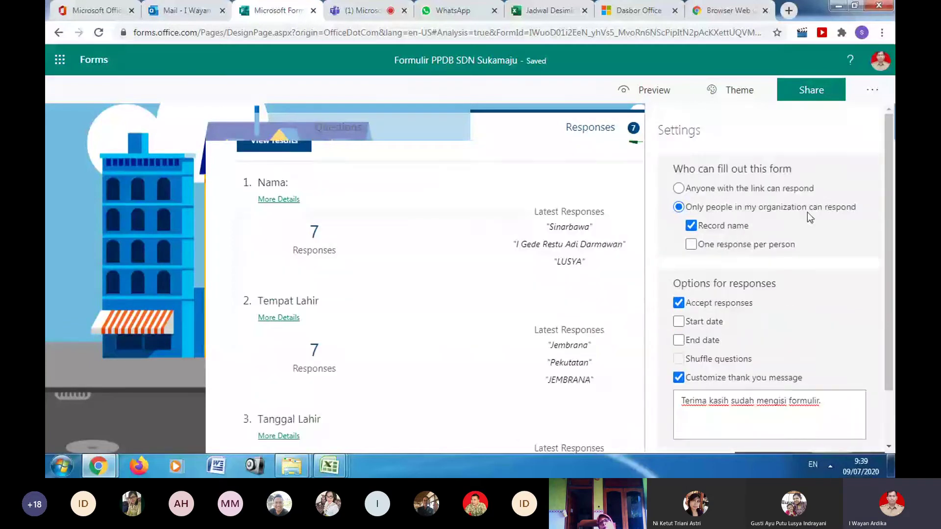
pyautogui.click(572, 189)
pyautogui.scroll(-6, 573, 226)
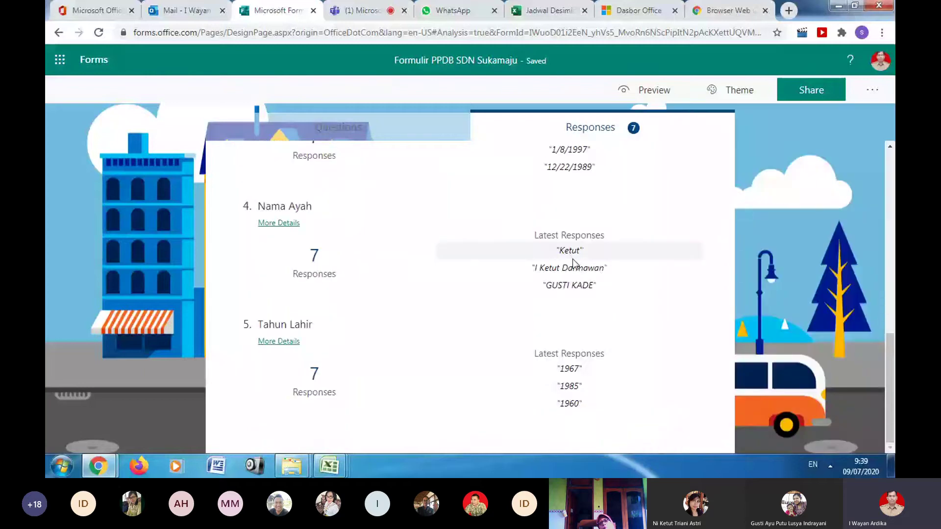
pyautogui.scroll(10, 572, 259)
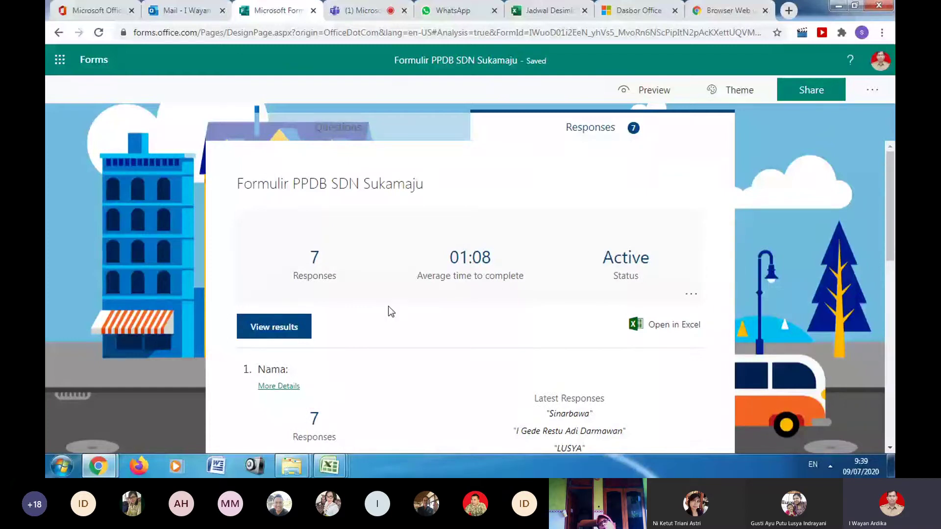
pyautogui.scroll(-8, 388, 307)
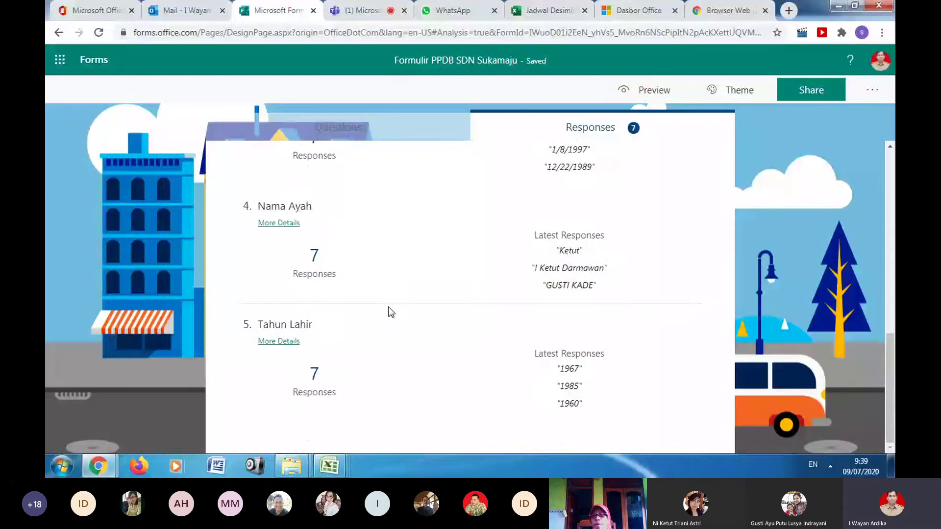
pyautogui.scroll(8, 388, 307)
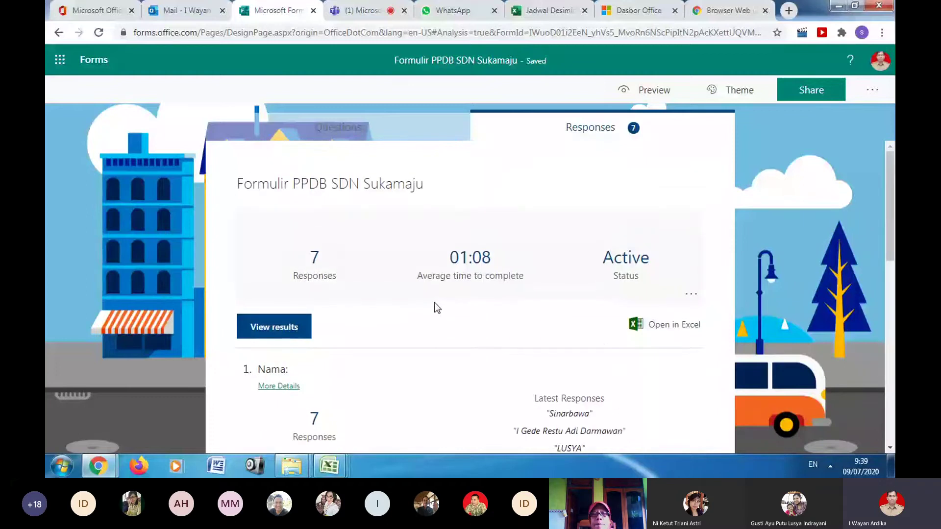
# - Return to the form's questions and add a Choice question after Tahun Lahir in the Data Orang Tua section
pyautogui.click(338, 127)
pyautogui.scroll(-4, 314, 343)
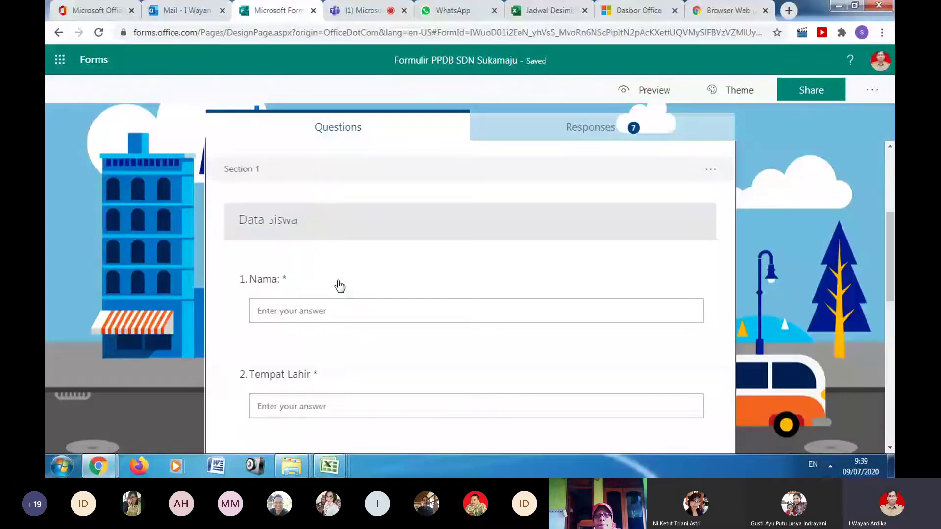
pyautogui.scroll(-10, 339, 287)
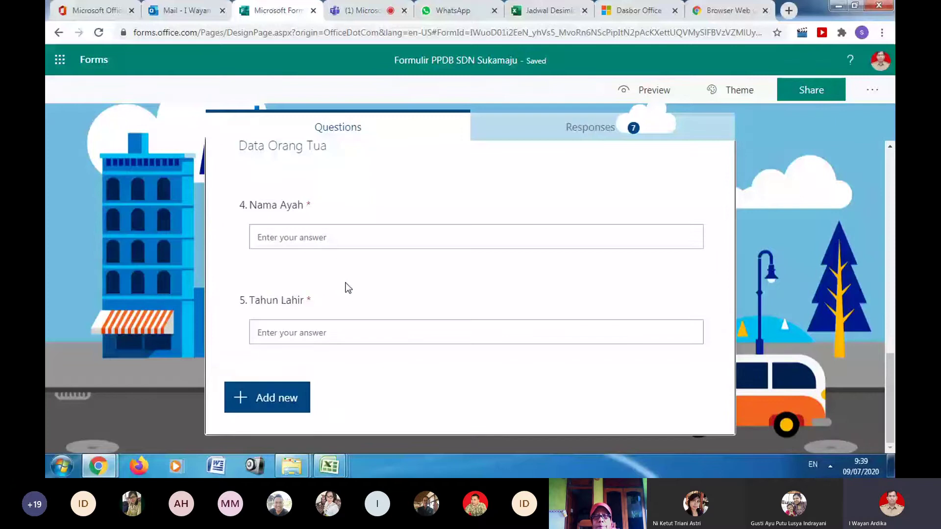
pyautogui.scroll(15, 345, 287)
pyautogui.scroll(-15, 328, 267)
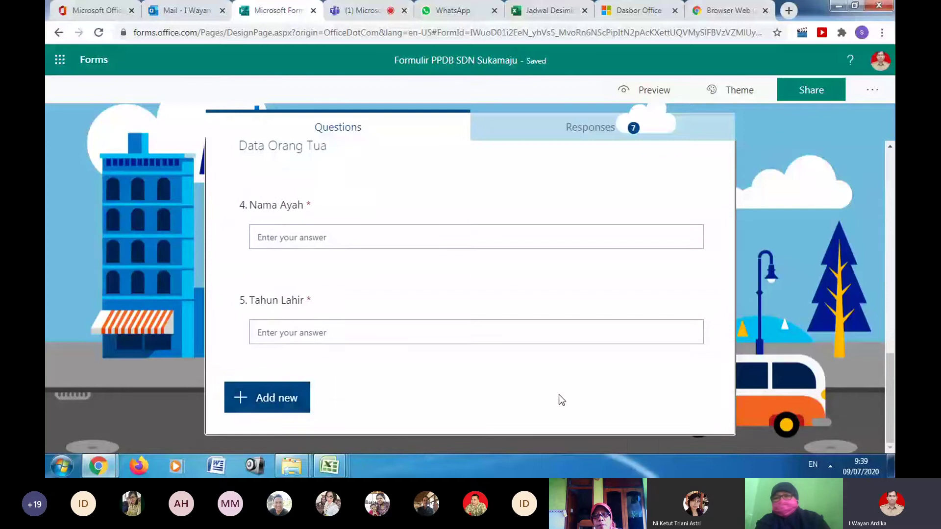
pyautogui.click(277, 404)
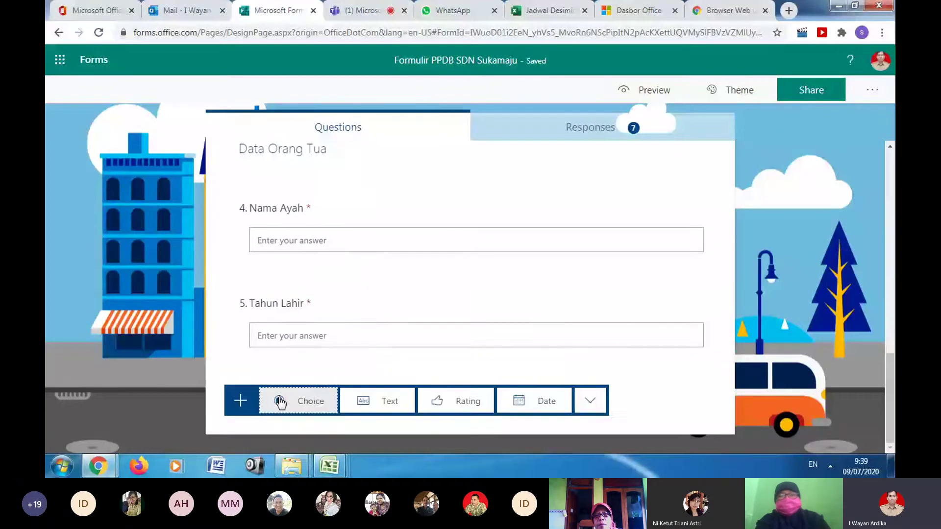
pyautogui.click(590, 401)
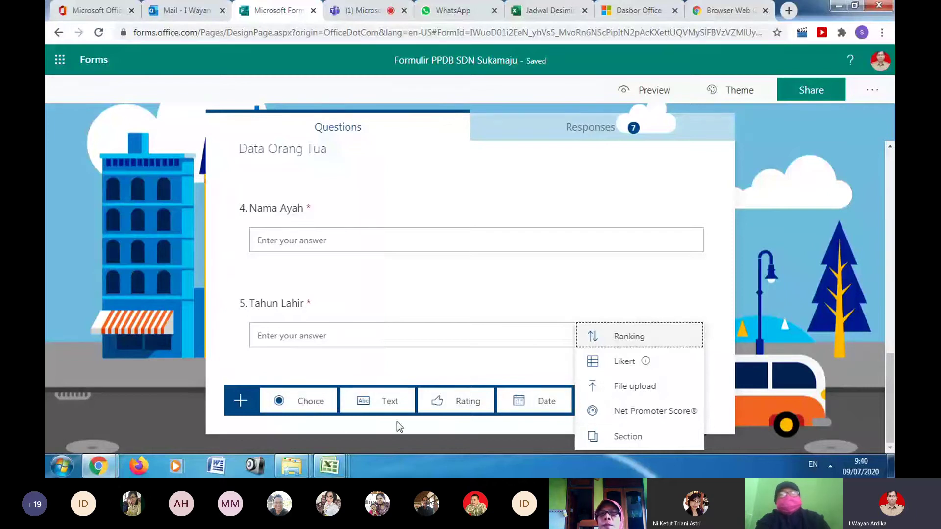
pyautogui.click(311, 410)
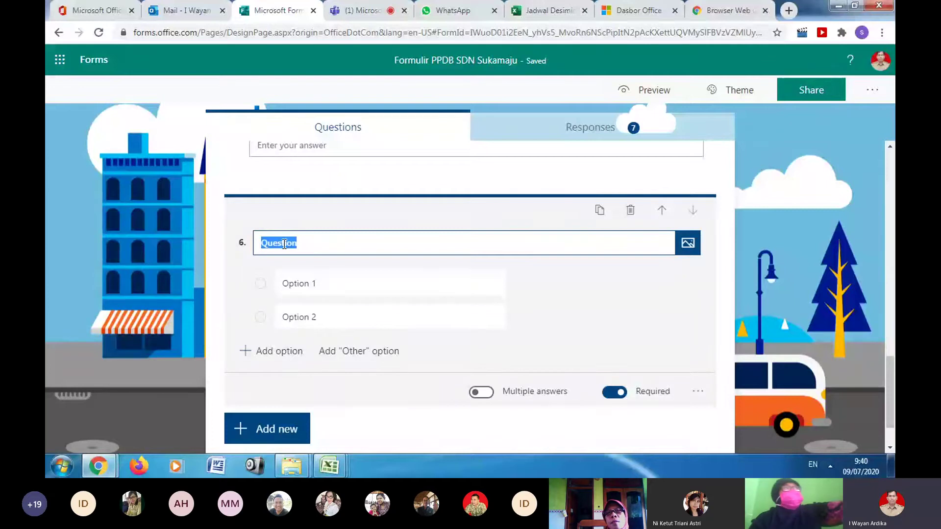
# - Title the new choice question "Pekerjaan Ayah"
pyautogui.write('Peker')
pyautogui.scroll(5, 288, 238)
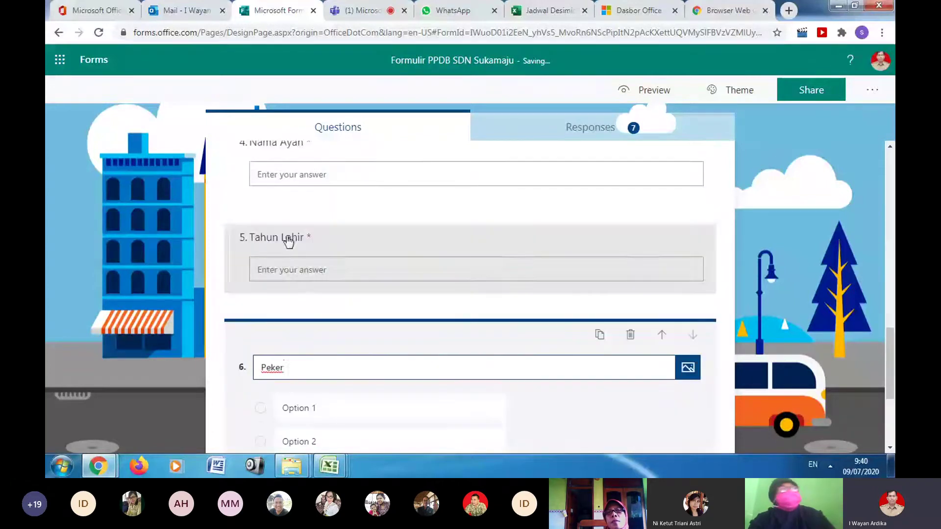
pyautogui.scroll(-2, 294, 233)
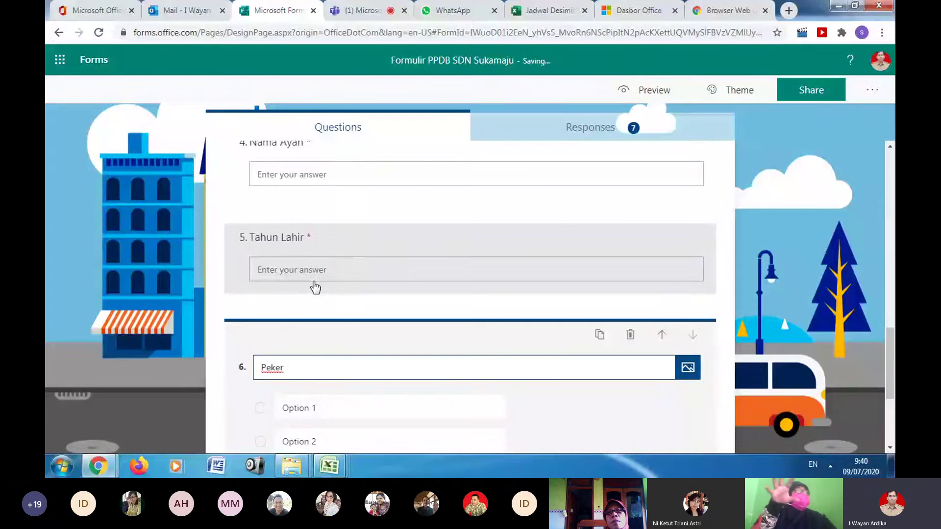
pyautogui.write('jaan Or')
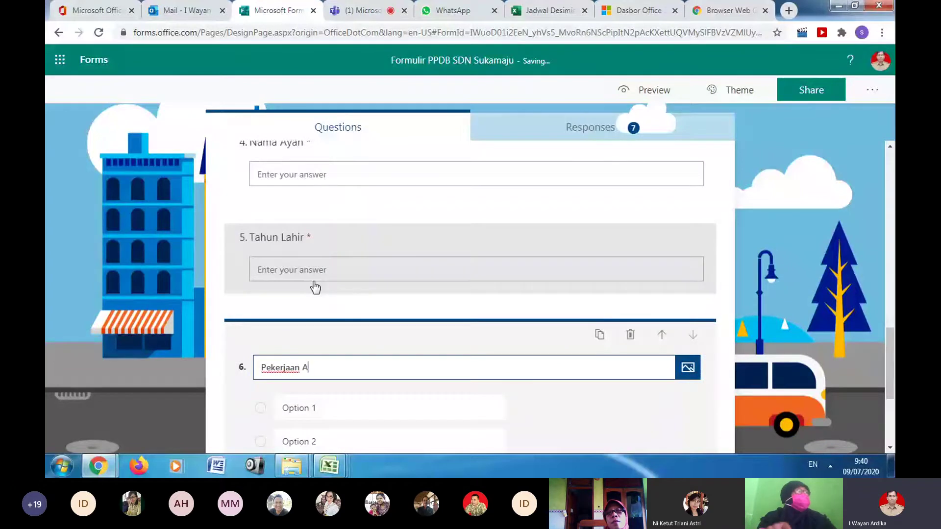
pyautogui.write('yah')
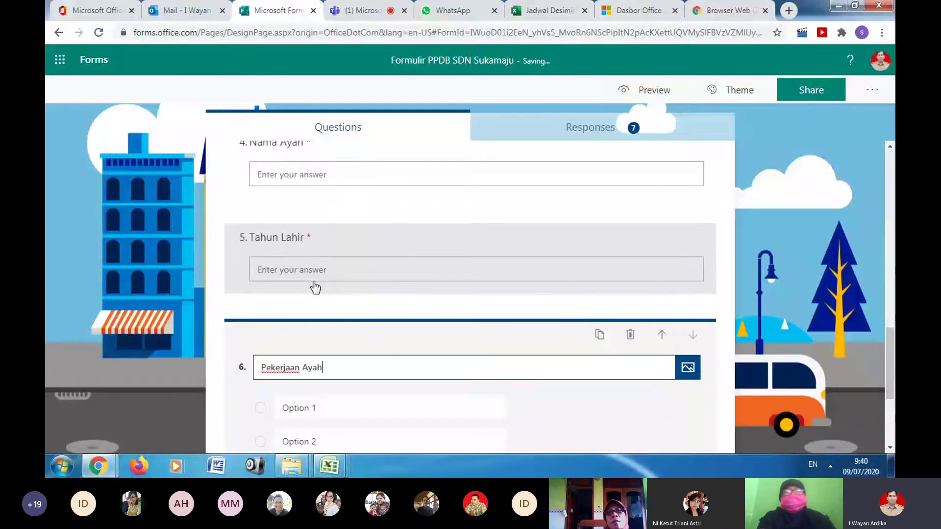
# - Fill the Pekerjaan Ayah question with four answer options: Petani, PNS, Pedagang and Buruh
pyautogui.scroll(-2, 314, 286)
pyautogui.click(301, 283)
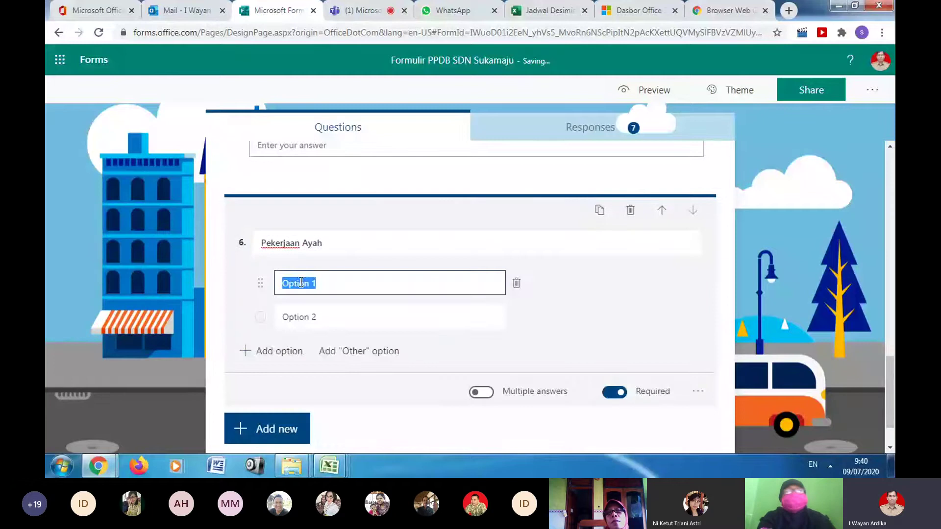
pyautogui.write('Petani')
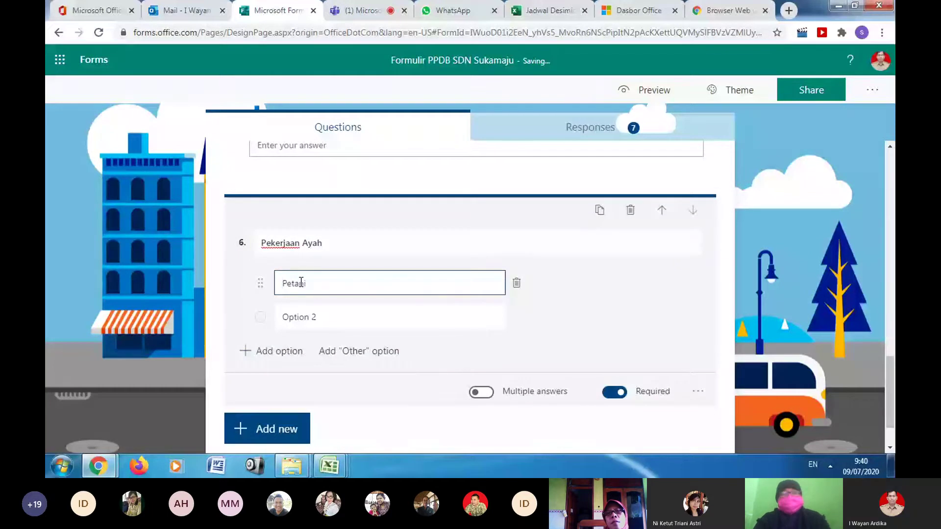
pyautogui.press('Tab')
pyautogui.write('PNS')
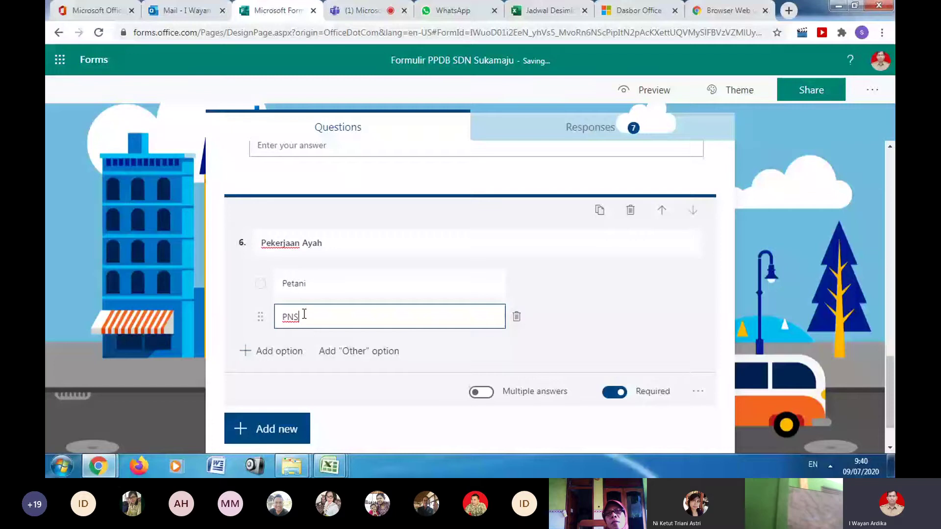
pyautogui.press('Return')
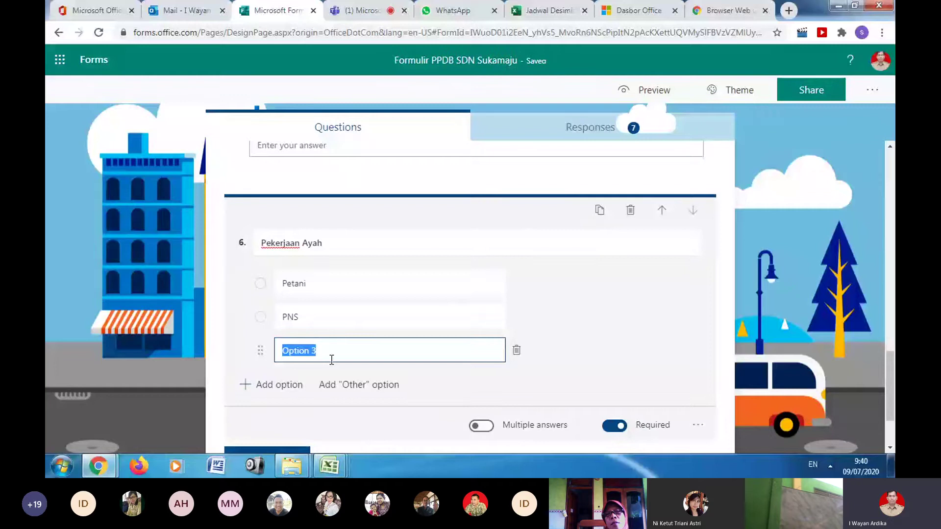
pyautogui.write('Pedagang')
pyautogui.press('Return')
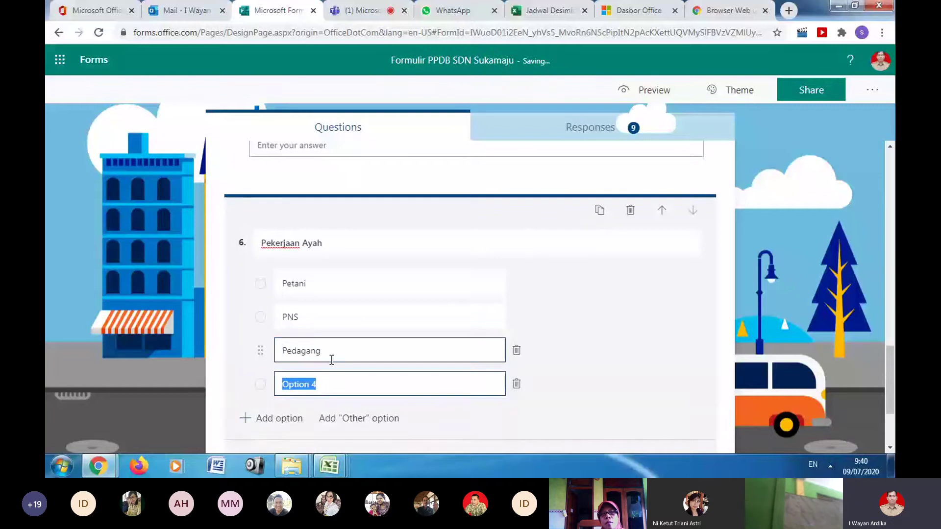
pyautogui.scroll(-1, 433, 388)
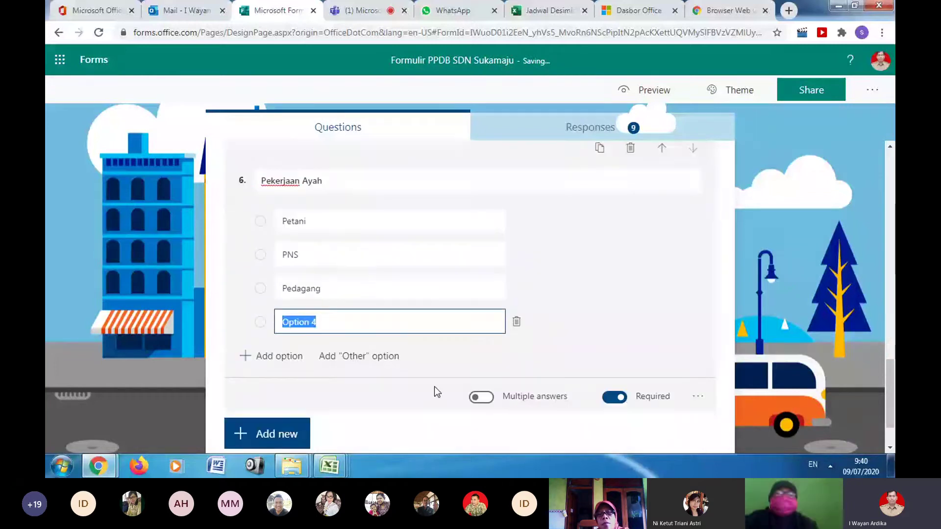
pyautogui.write('Buruh')
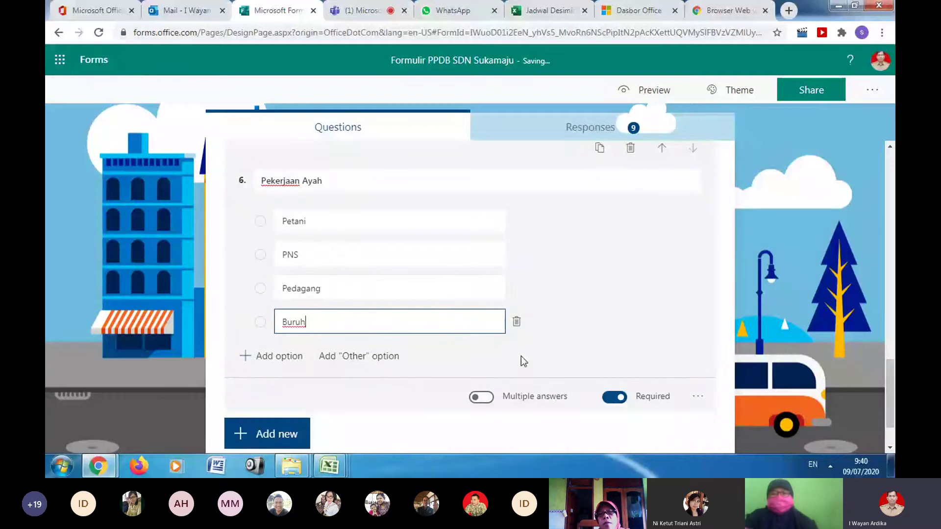
pyautogui.click(401, 407)
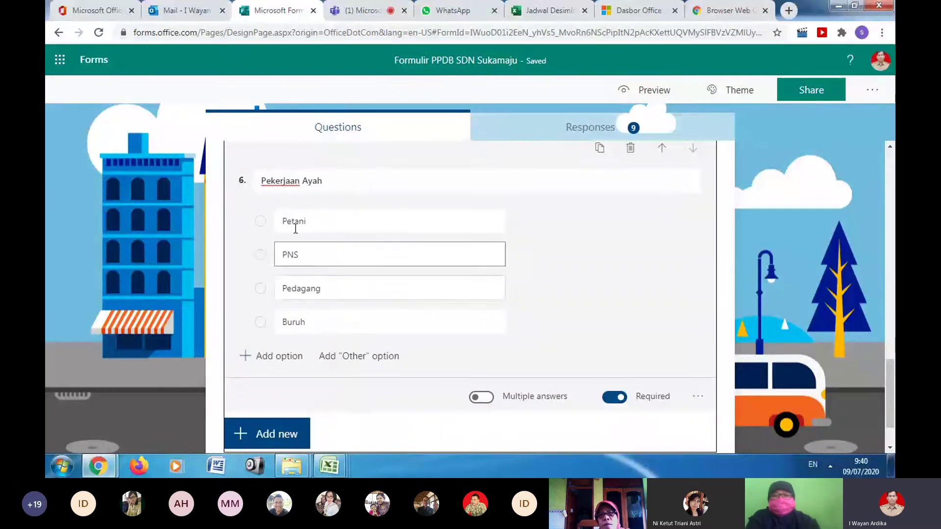
# - Change the Pekerjaan Ayah question to show its options as a drop-down
pyautogui.click(315, 273)
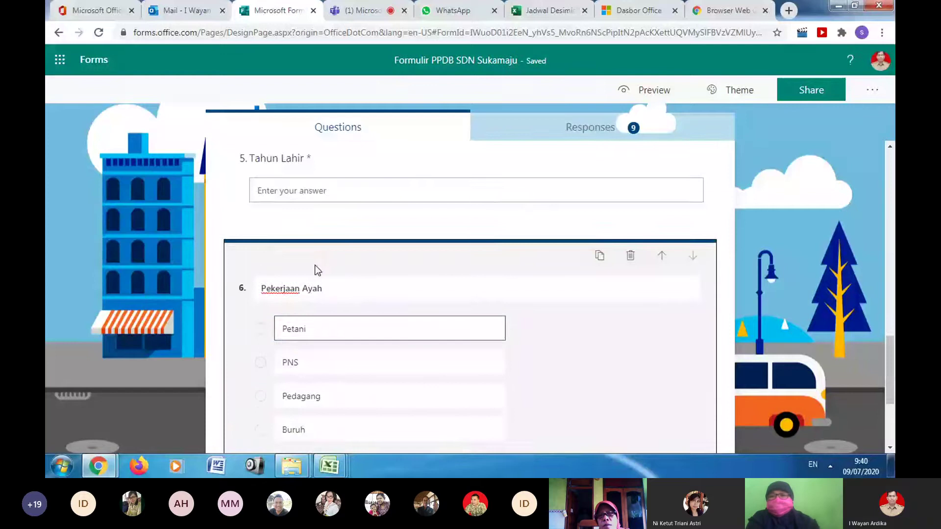
pyautogui.scroll(-3, 315, 268)
pyautogui.click(315, 268)
pyautogui.click(324, 266)
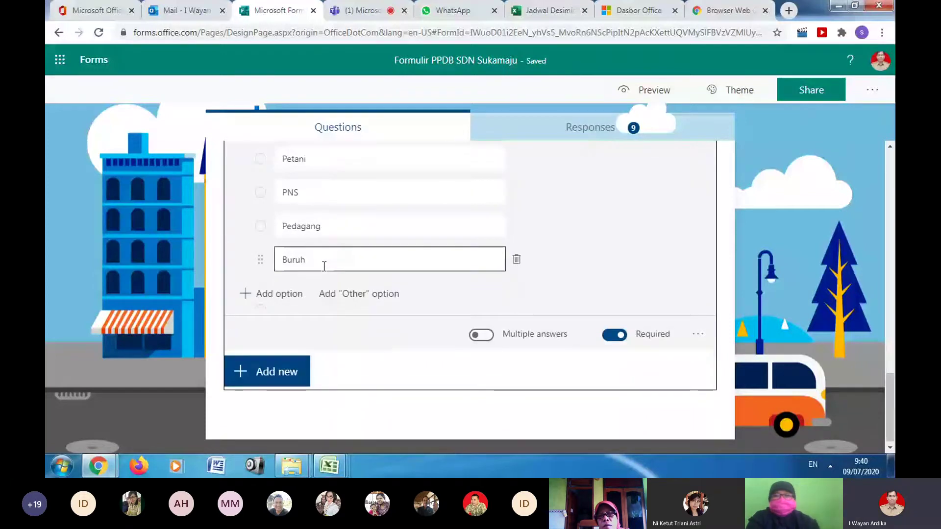
pyautogui.scroll(3, 294, 255)
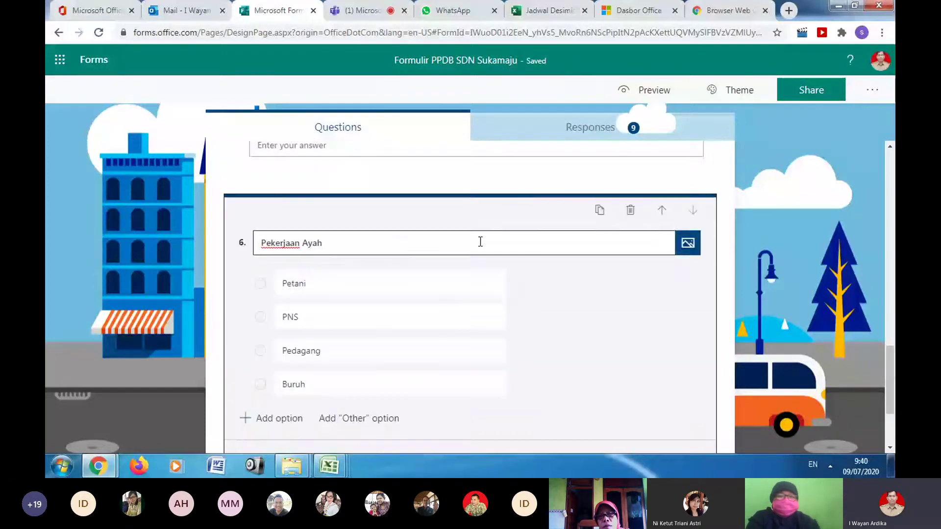
pyautogui.scroll(-3, 718, 262)
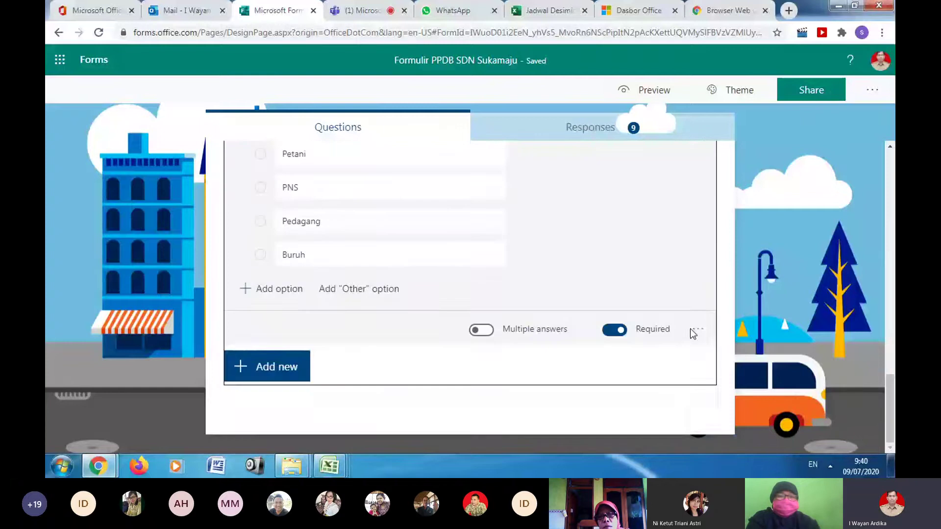
pyautogui.click(697, 330)
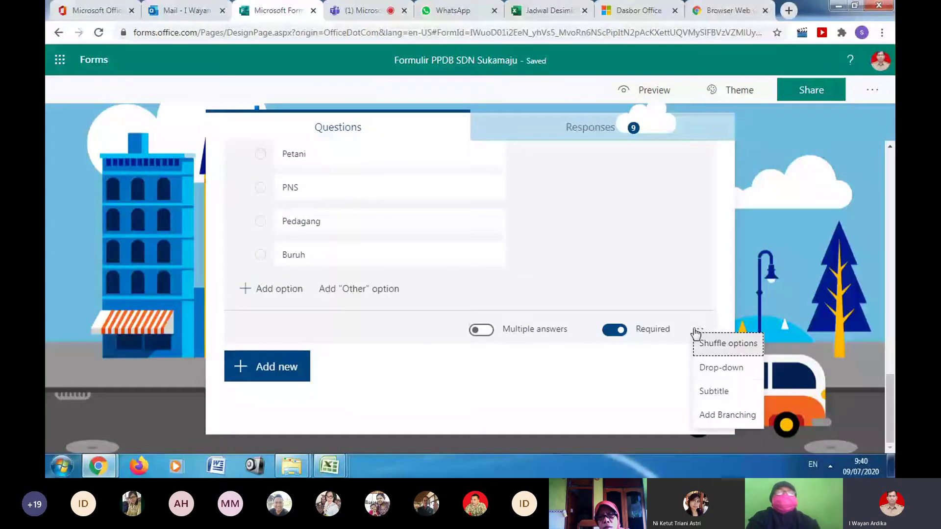
pyautogui.click(697, 333)
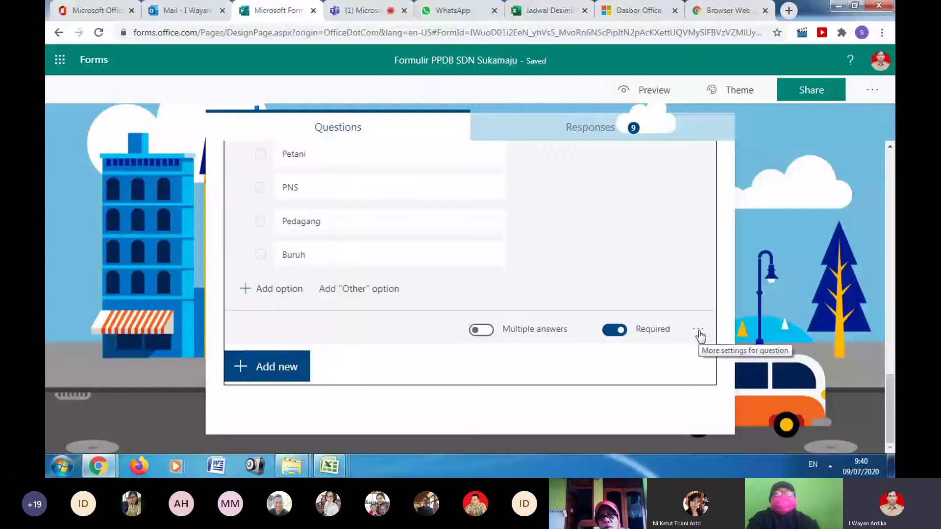
pyautogui.click(700, 333)
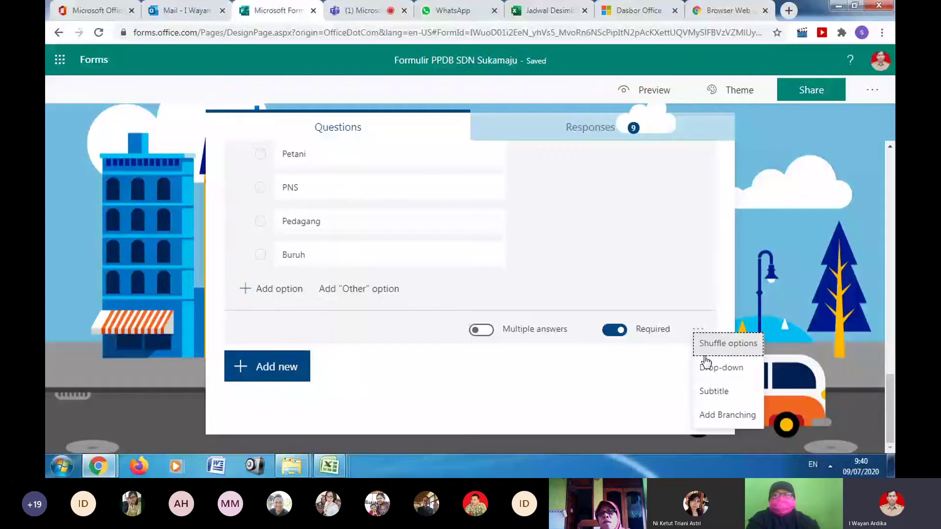
pyautogui.click(740, 374)
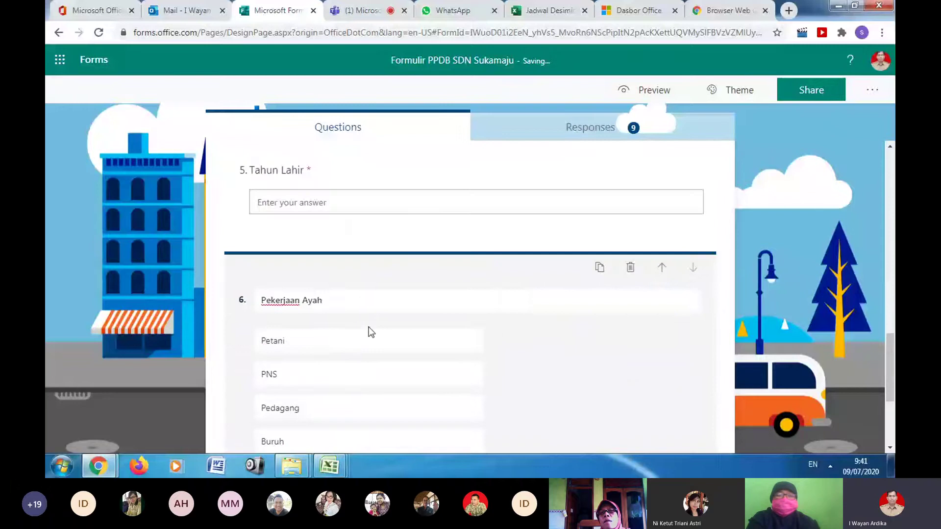
# - Preview the form, answer Nama and Tempat Lahir with "a", set Tanggal Lahir to 7/1/2020, and continue to the Data Orang Tua section
pyautogui.click(669, 96)
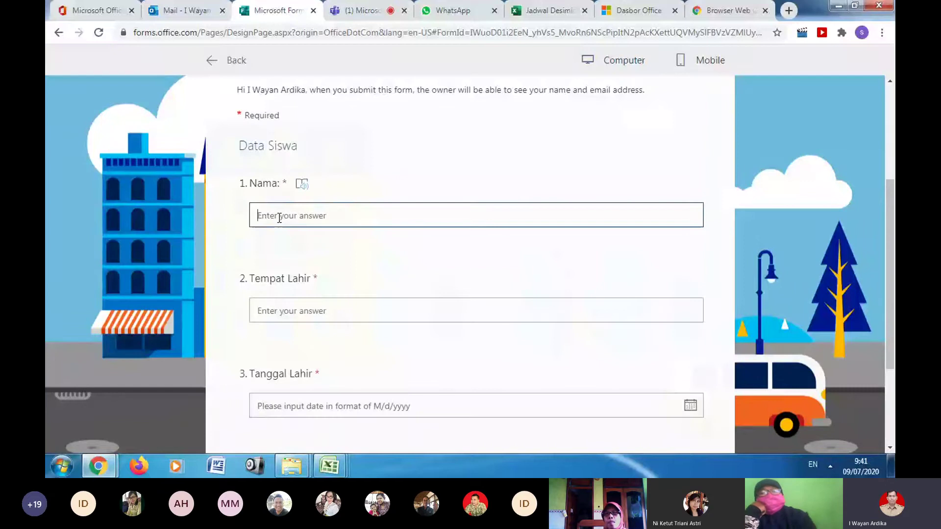
pyautogui.write('a')
pyautogui.press('Tab')
pyautogui.write('a')
pyautogui.press('Tab')
pyautogui.click(404, 324)
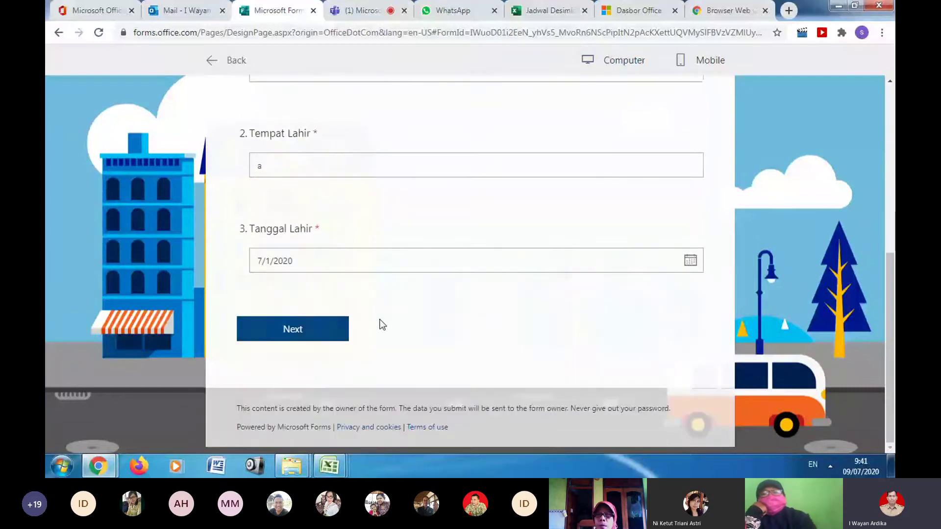
pyautogui.click(301, 323)
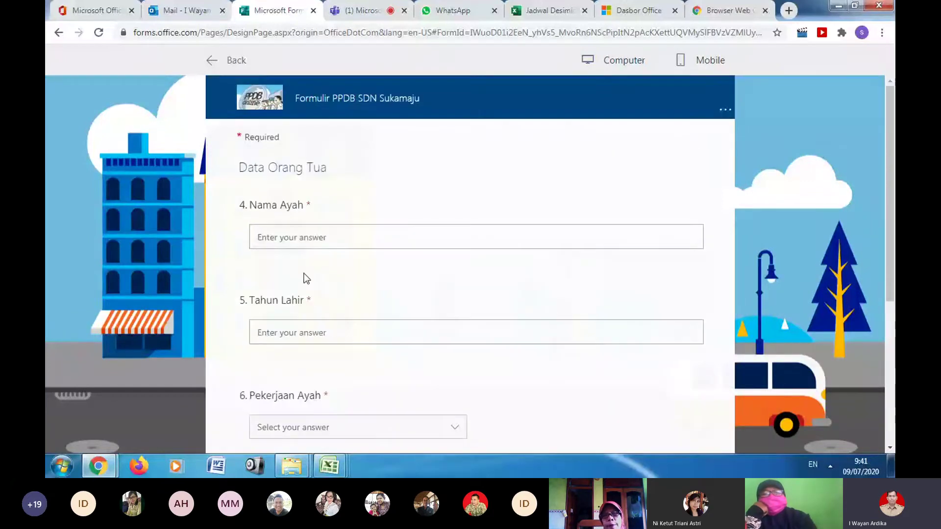
# - In the preview, answer Nama Ayah and Tahun Lahir with "a" and choose Petani for Pekerjaan Ayah
pyautogui.click(310, 237)
pyautogui.write('a')
pyautogui.click(278, 336)
pyautogui.write('a')
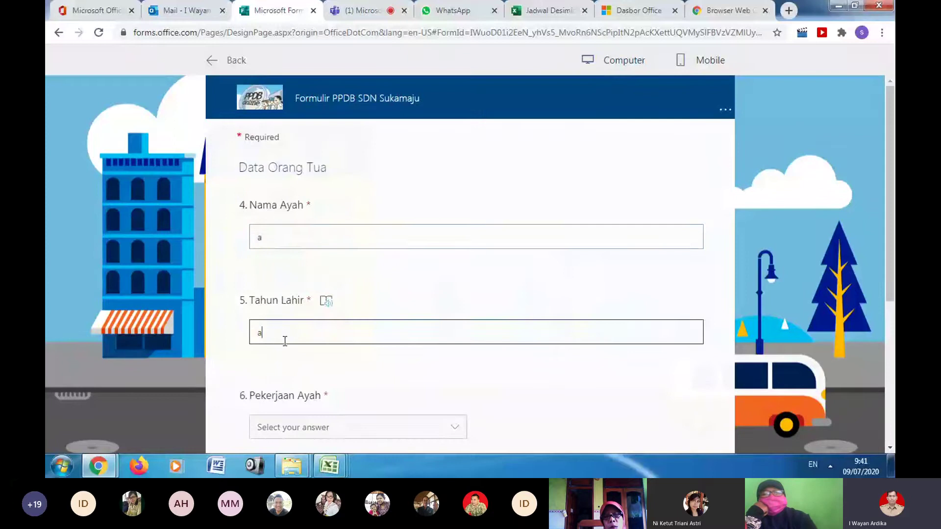
pyautogui.scroll(-1, 281, 343)
pyautogui.click(453, 370)
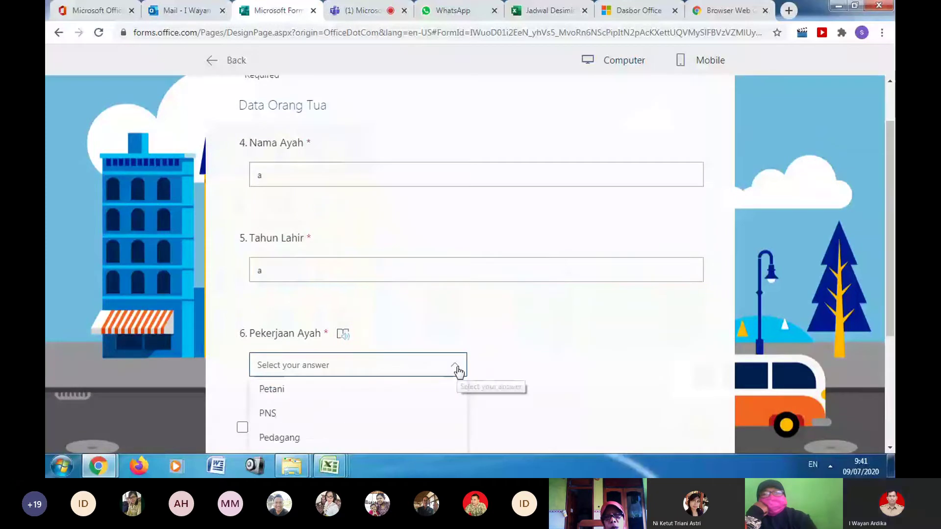
pyautogui.scroll(-3, 458, 370)
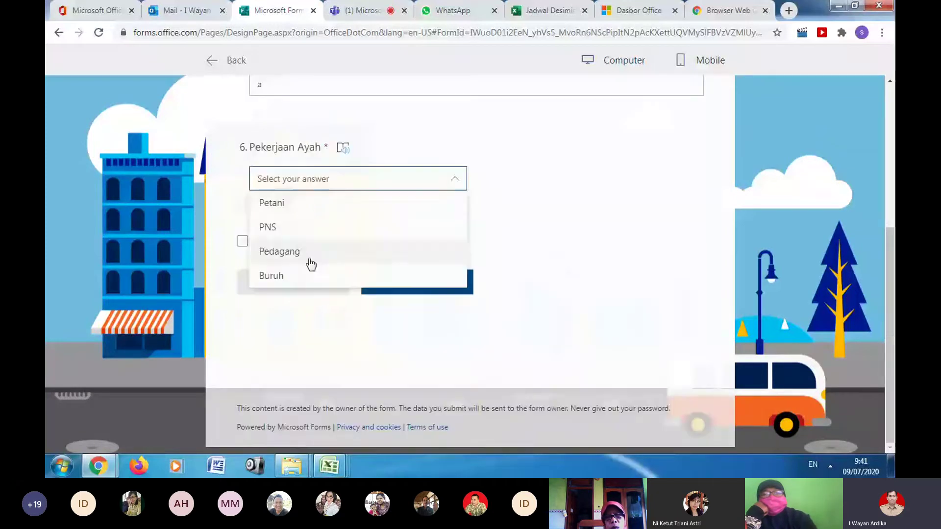
pyautogui.click(280, 212)
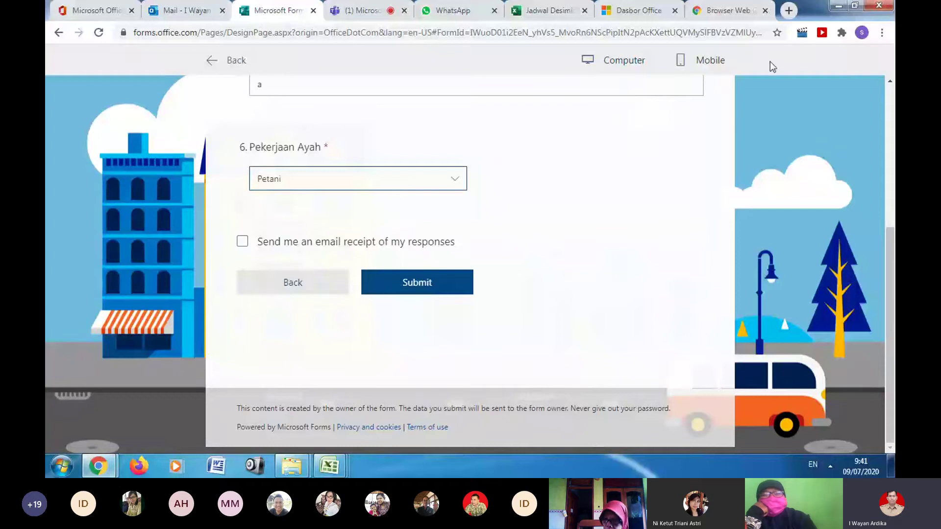
# - Try the email receipt option in the preview and return to the form's questions without submitting
pyautogui.click(243, 241)
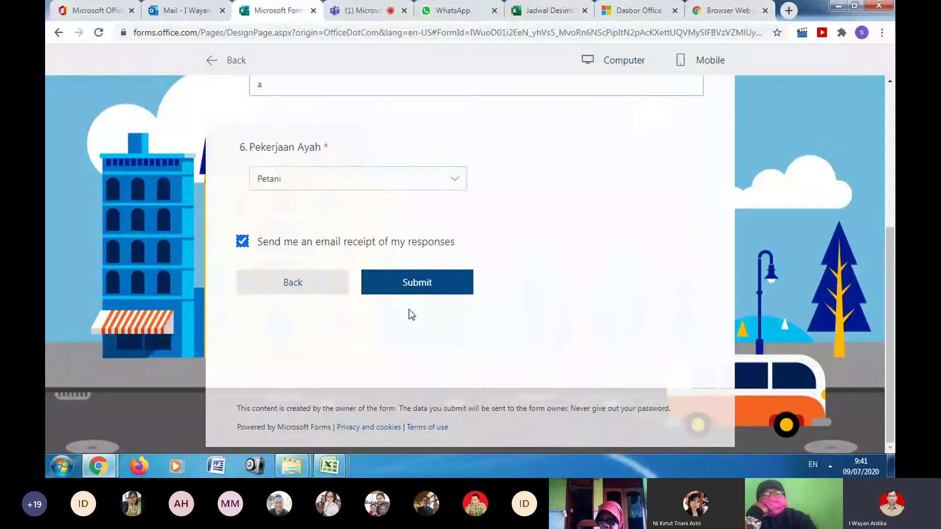
pyautogui.click(264, 241)
pyautogui.scroll(5, 387, 299)
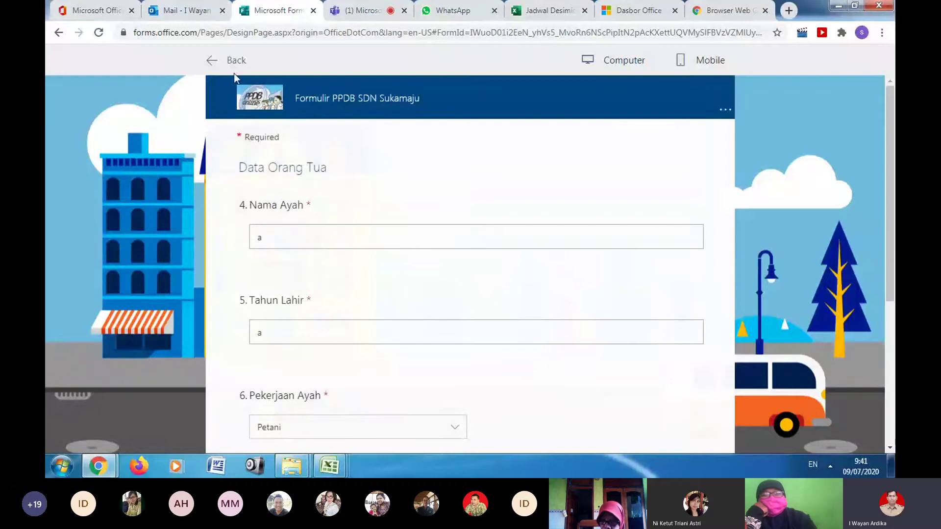
pyautogui.click(216, 59)
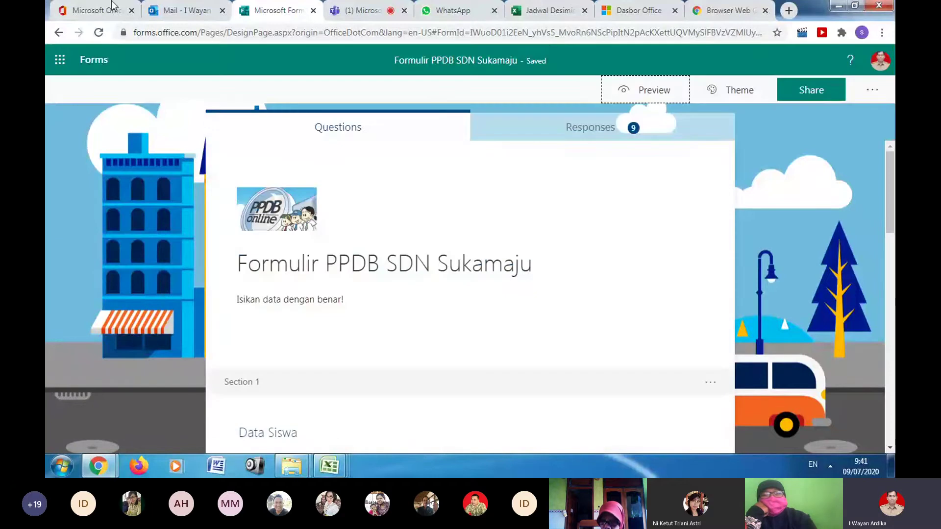
pyautogui.scroll(-7, 384, 229)
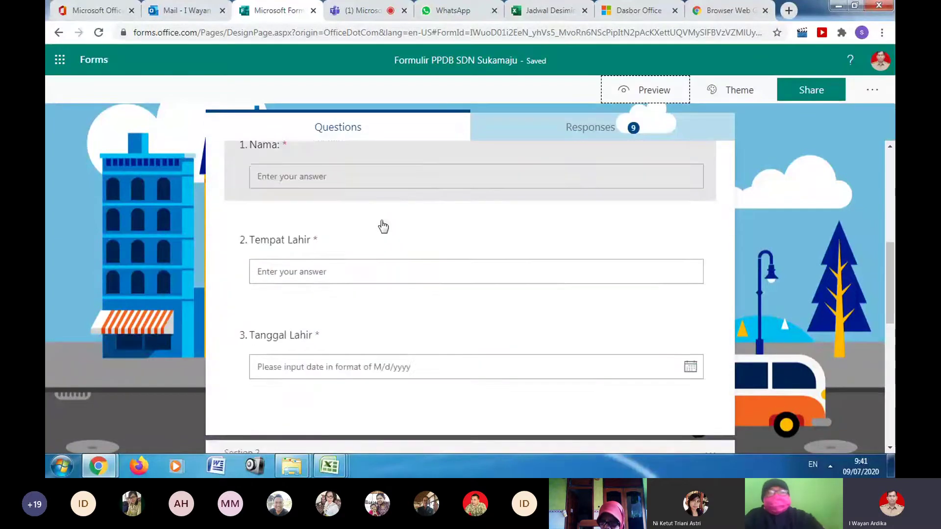
pyautogui.scroll(-6, 384, 226)
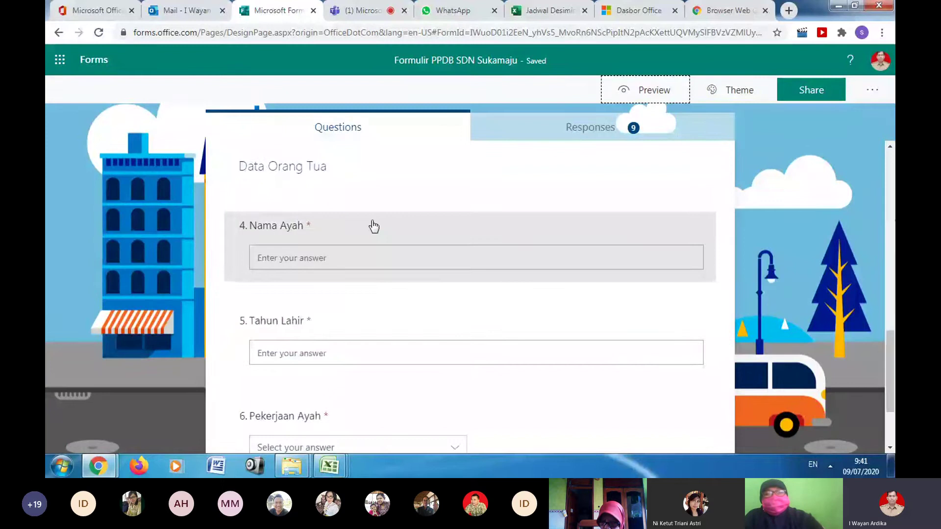
pyautogui.scroll(-3, 374, 227)
pyautogui.scroll(15, 380, 229)
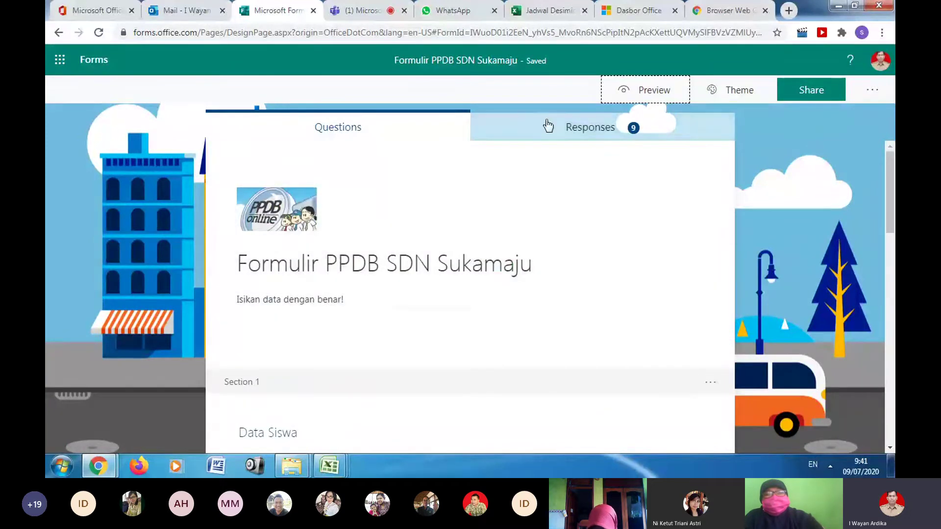
# - Switch to the Teams meeting, close the meeting chat and look through the list of participants
pyautogui.click(347, 5)
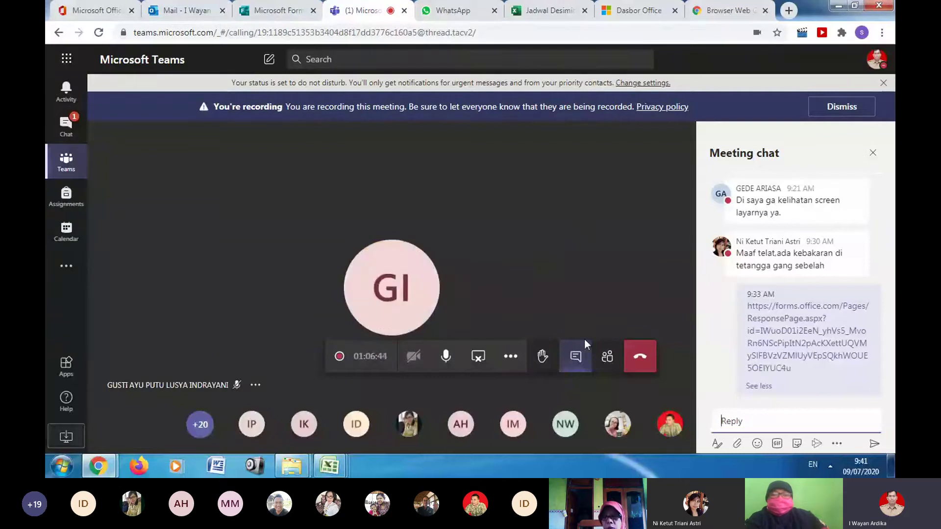
pyautogui.click(873, 154)
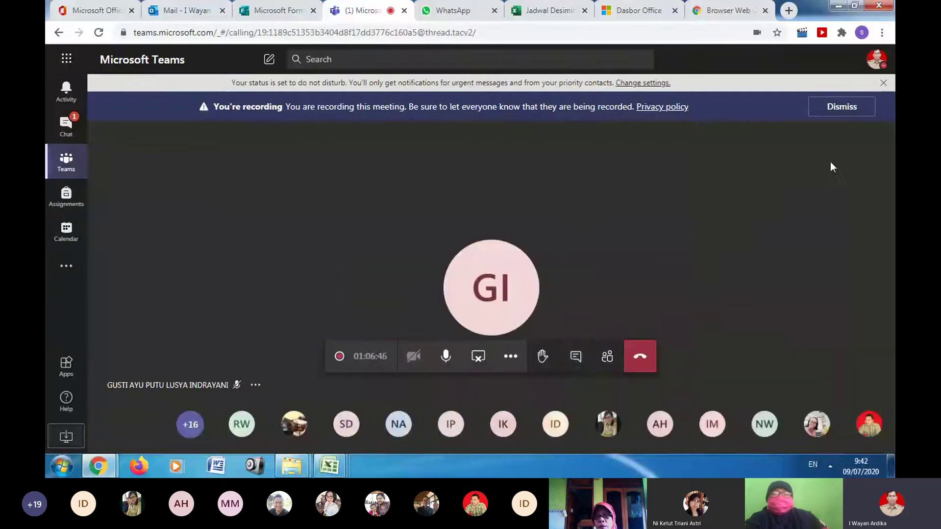
pyautogui.click(607, 352)
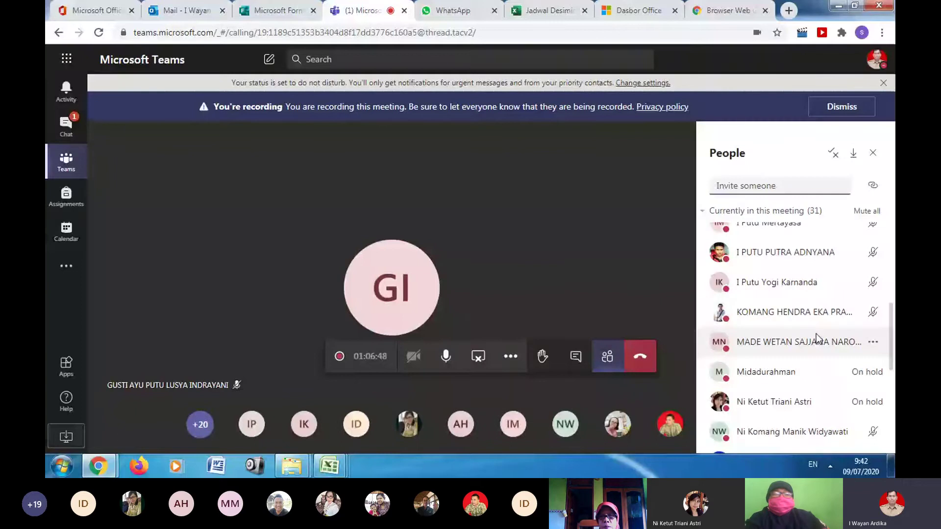
pyautogui.scroll(7, 796, 341)
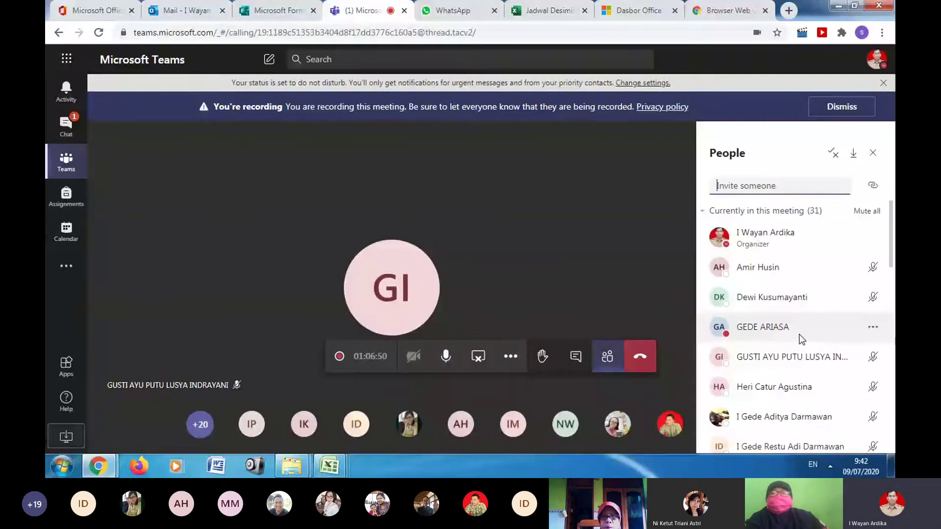
pyautogui.scroll(-7, 802, 339)
pyautogui.moveTo(614, 433)
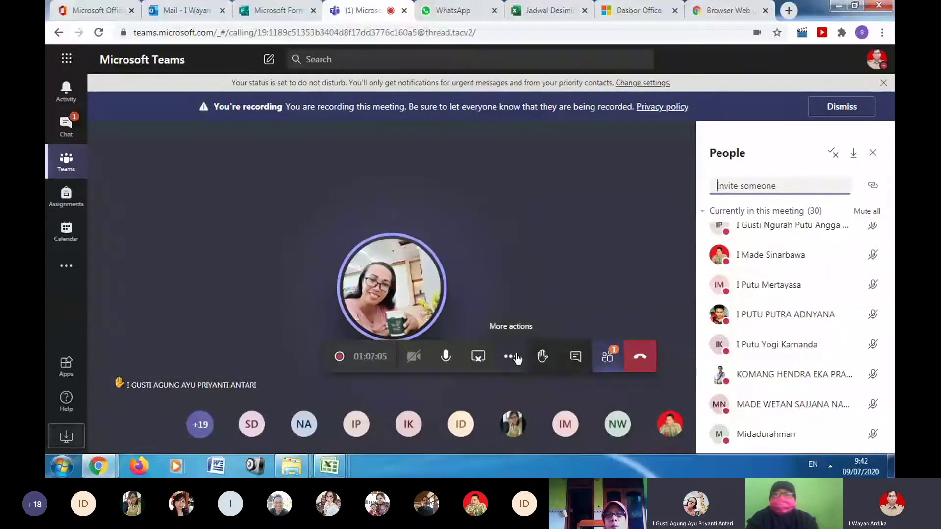
pyautogui.click(479, 360)
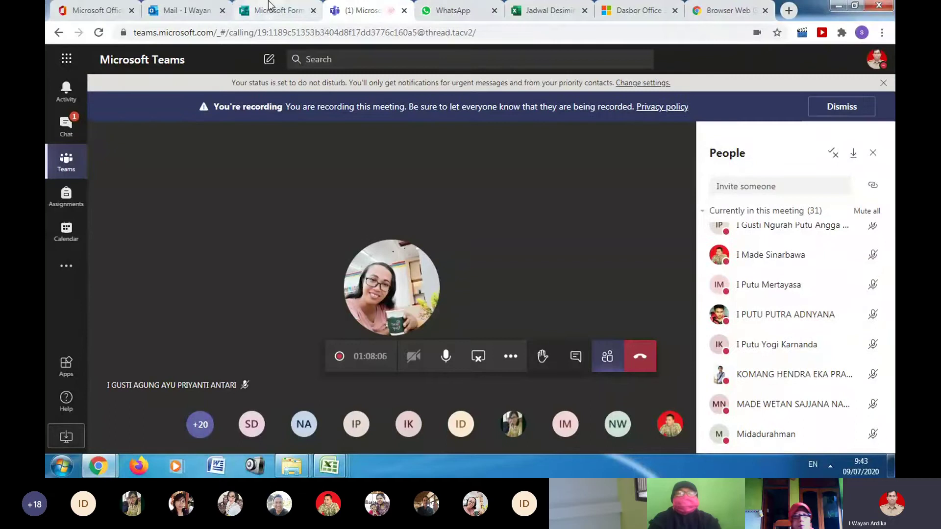
# - Return to Microsoft Forms and add a date question titled "Tanggal Lahir Ayah" at the end of the Data Orang Tua section
pyautogui.click(269, 7)
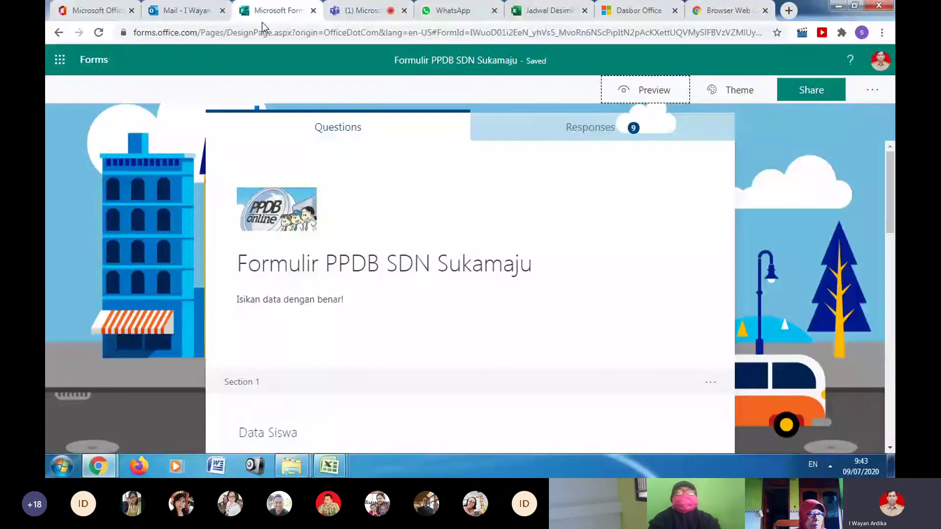
pyautogui.scroll(-15, 294, 282)
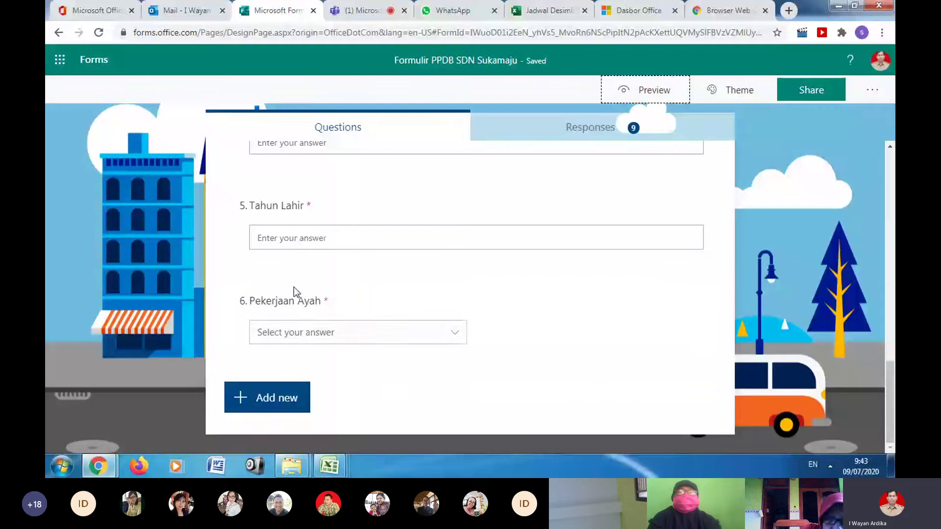
pyautogui.scroll(4, 282, 382)
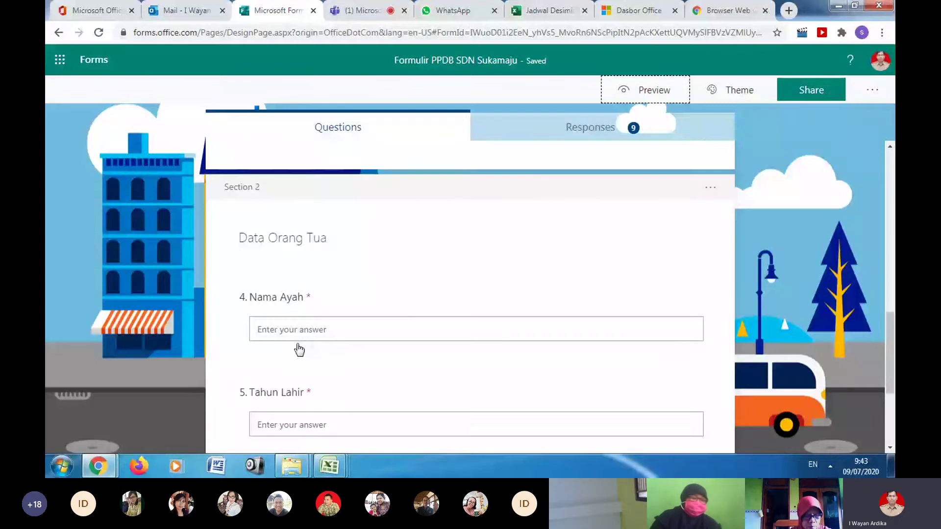
pyautogui.scroll(-4, 299, 350)
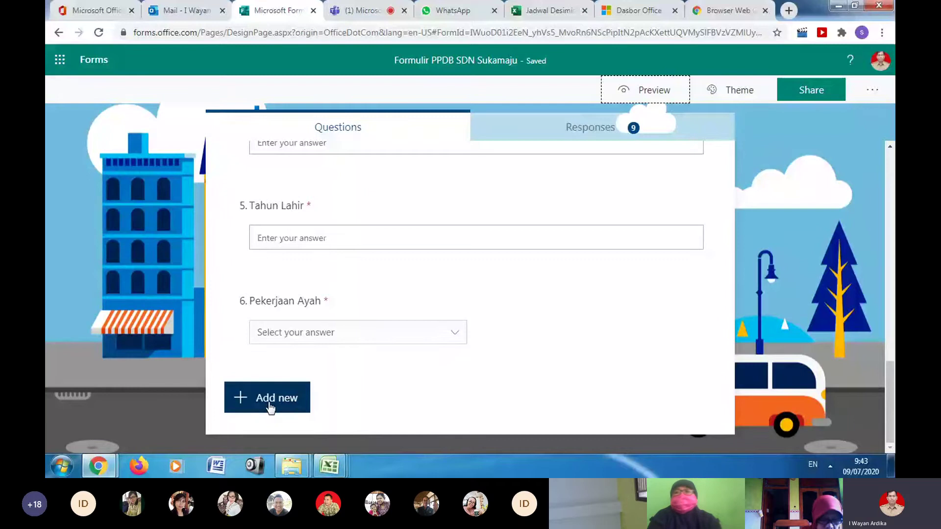
pyautogui.click(270, 408)
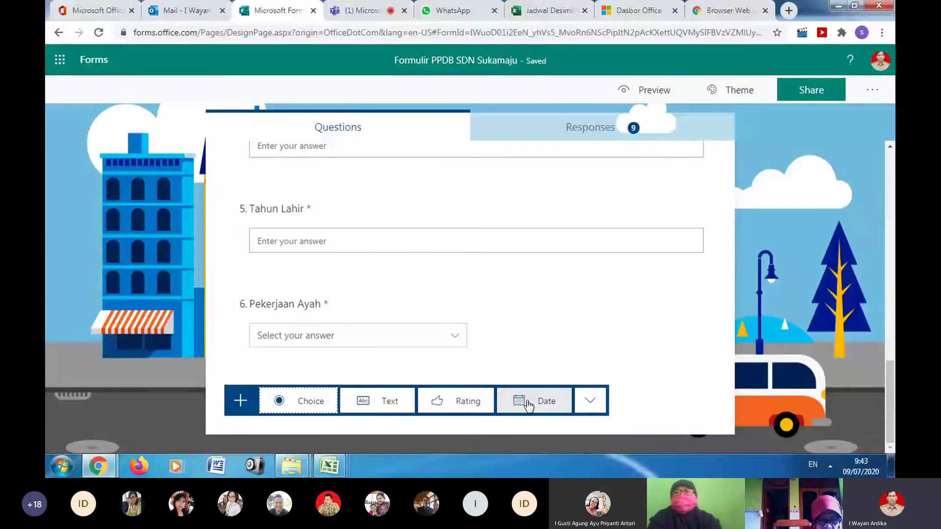
pyautogui.click(528, 404)
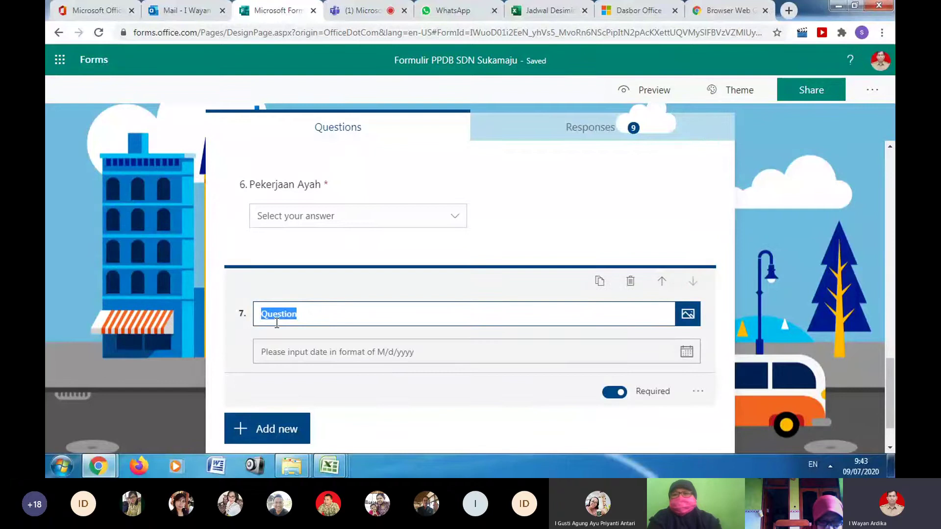
pyautogui.write('Tanggal Lahir Ayah')
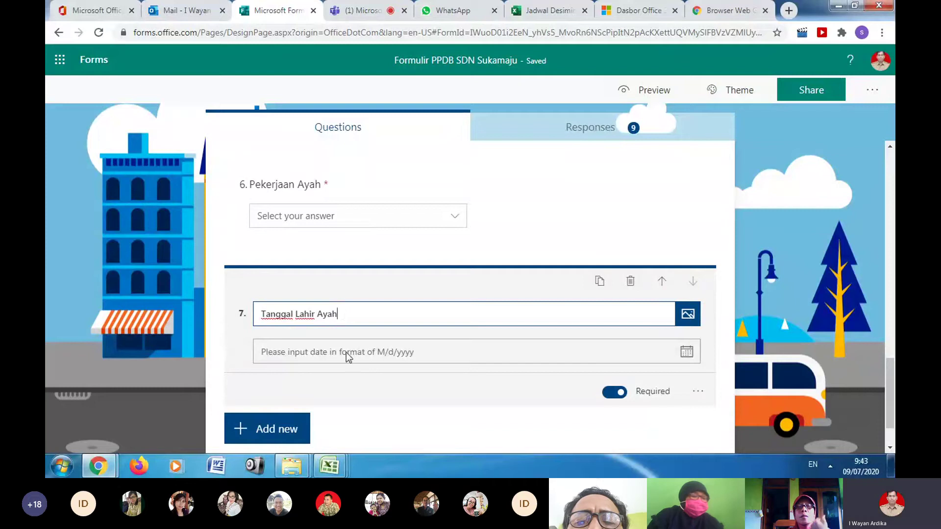
pyautogui.click(409, 419)
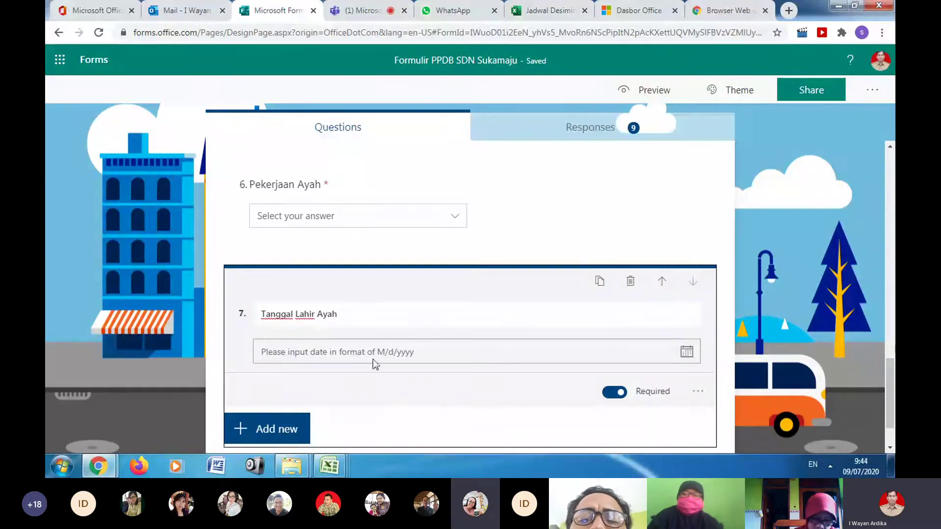
# - Preview the form, check the date picker of the Tanggal Lahir question, and return to editing
pyautogui.click(656, 90)
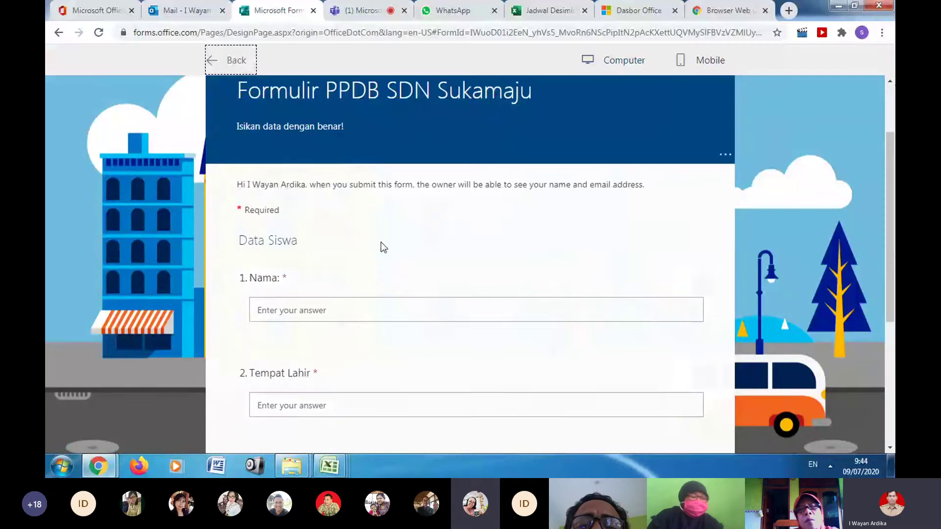
pyautogui.scroll(-5, 381, 243)
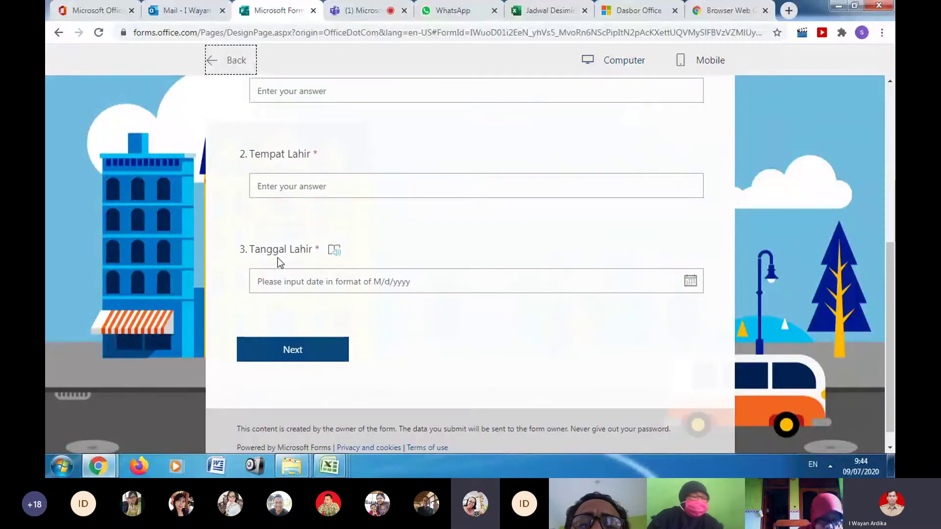
pyautogui.click(276, 290)
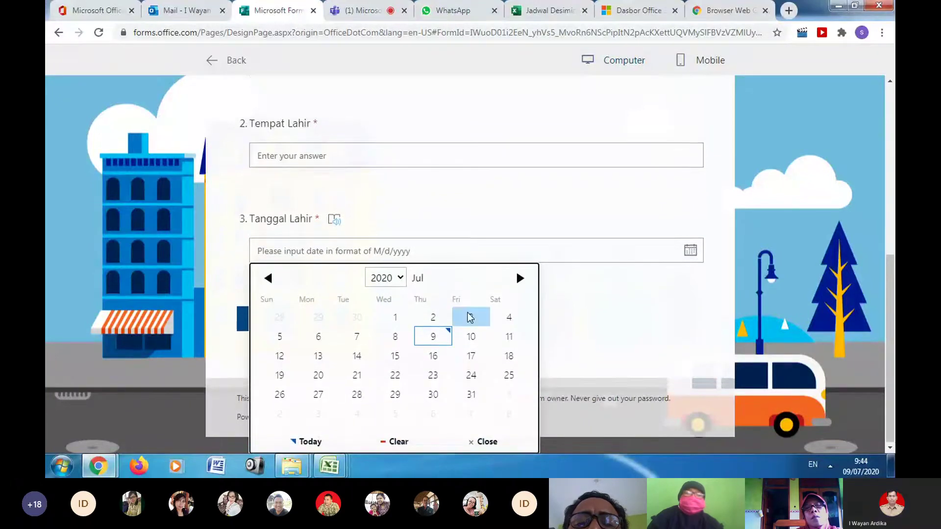
pyautogui.scroll(1, 465, 268)
pyautogui.click(464, 265)
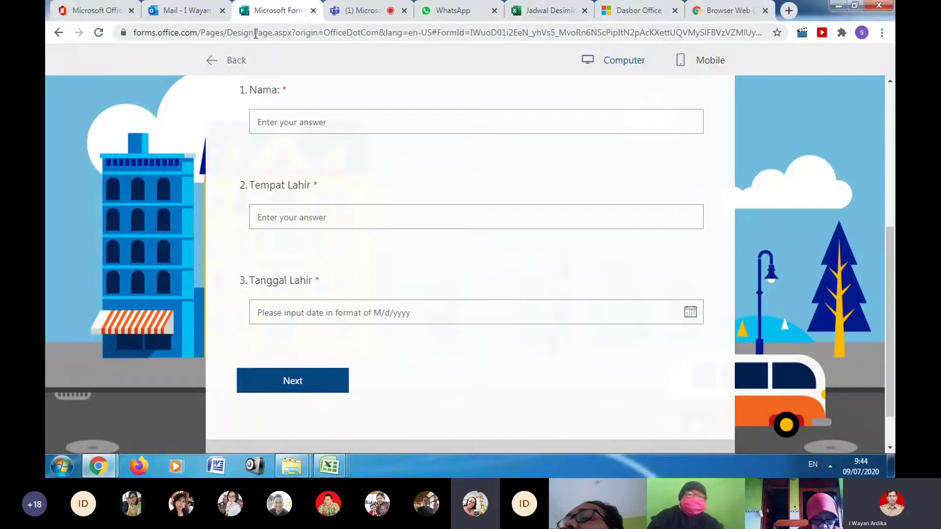
pyautogui.click(216, 72)
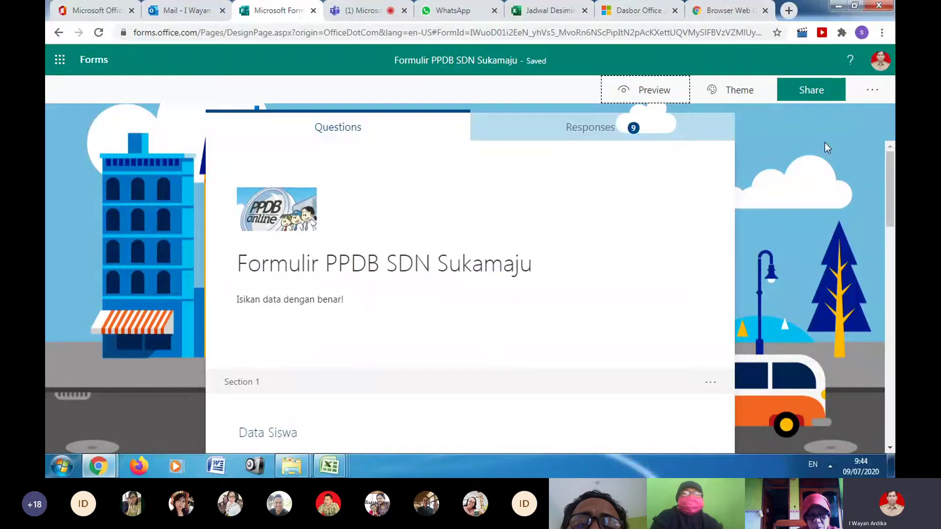
# - Set the form's sharing to "Anyone with the link can respond" and copy the response link
pyautogui.click(804, 97)
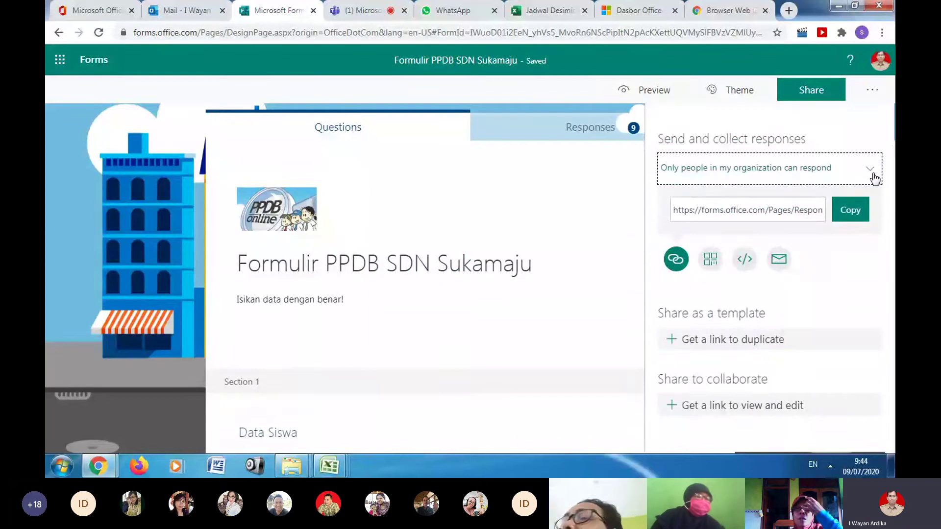
pyautogui.click(874, 177)
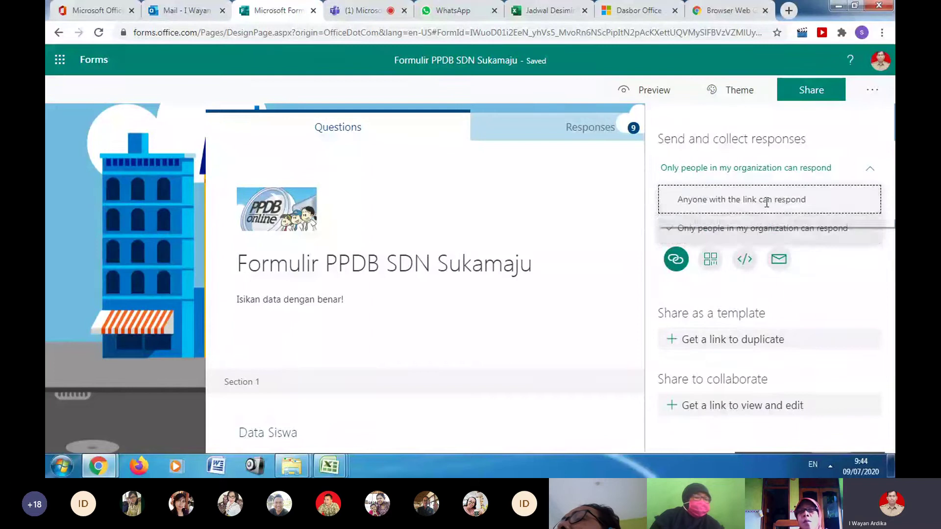
pyautogui.click(750, 199)
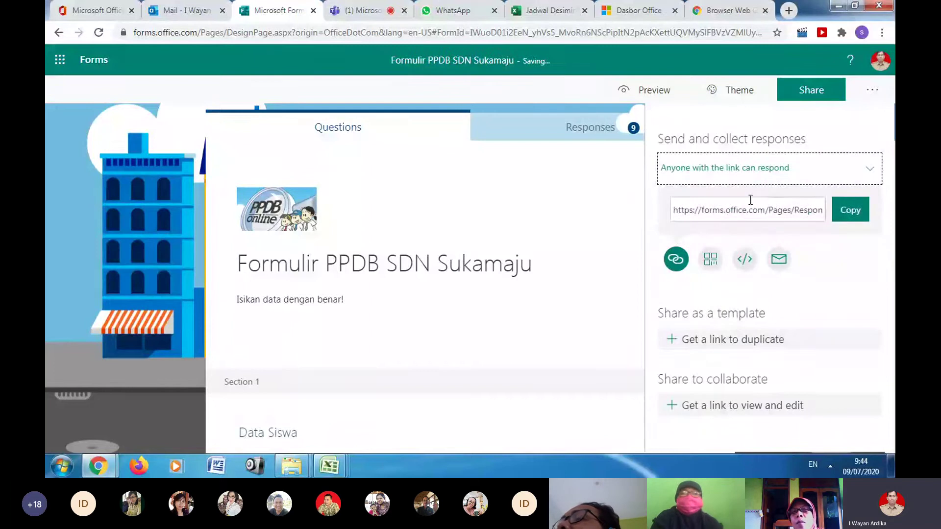
pyautogui.click(850, 210)
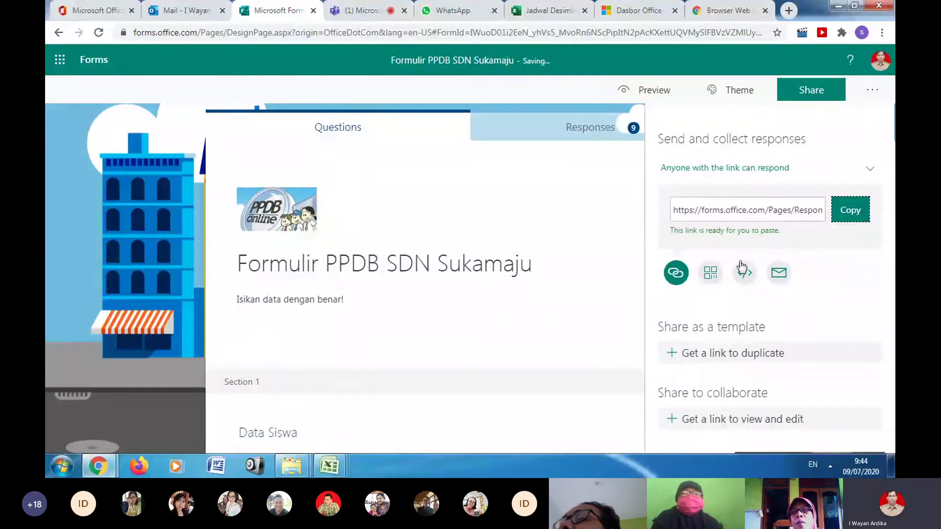
# - Look at the QR code and embed code sharing options, and copy the form's response link again
pyautogui.click(712, 273)
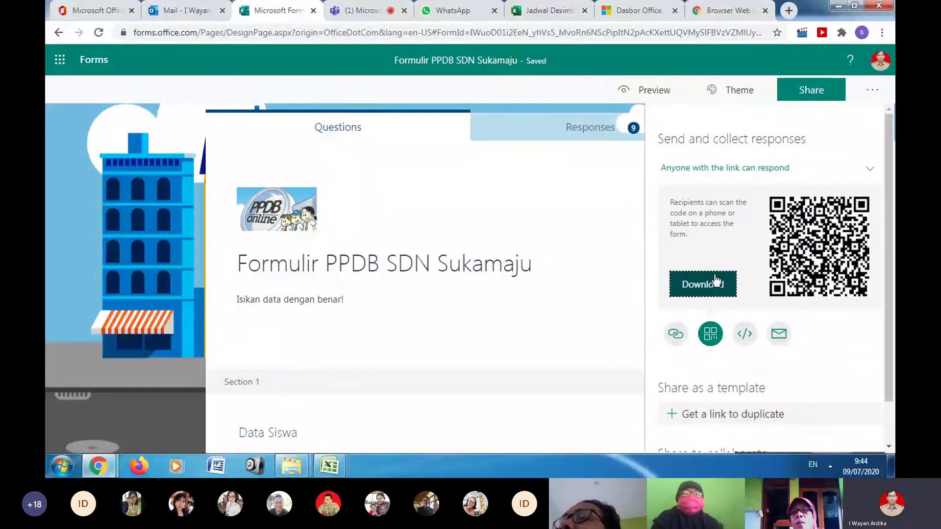
pyautogui.click(744, 337)
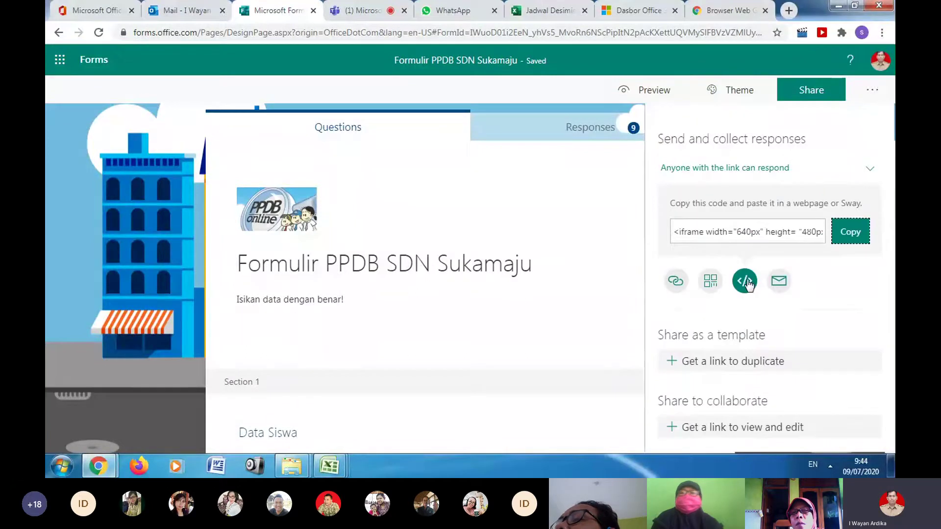
pyautogui.click(679, 287)
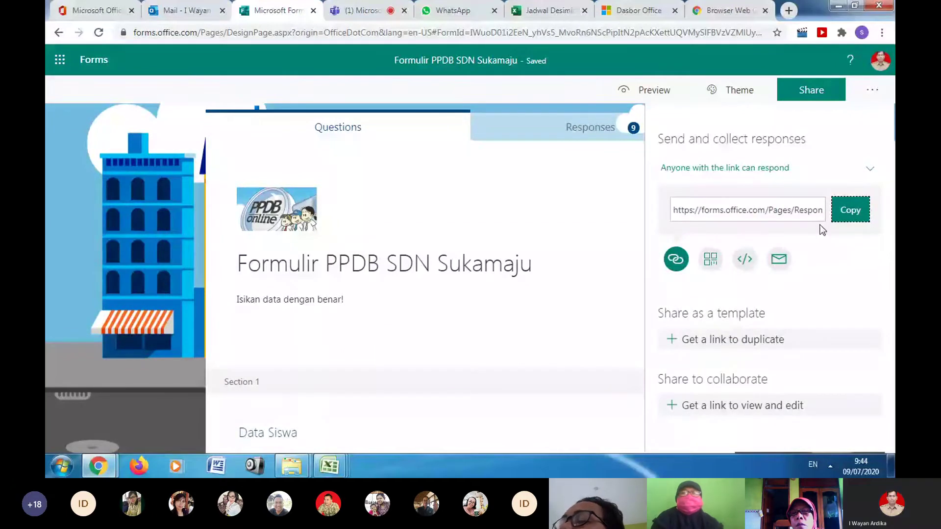
pyautogui.click(850, 210)
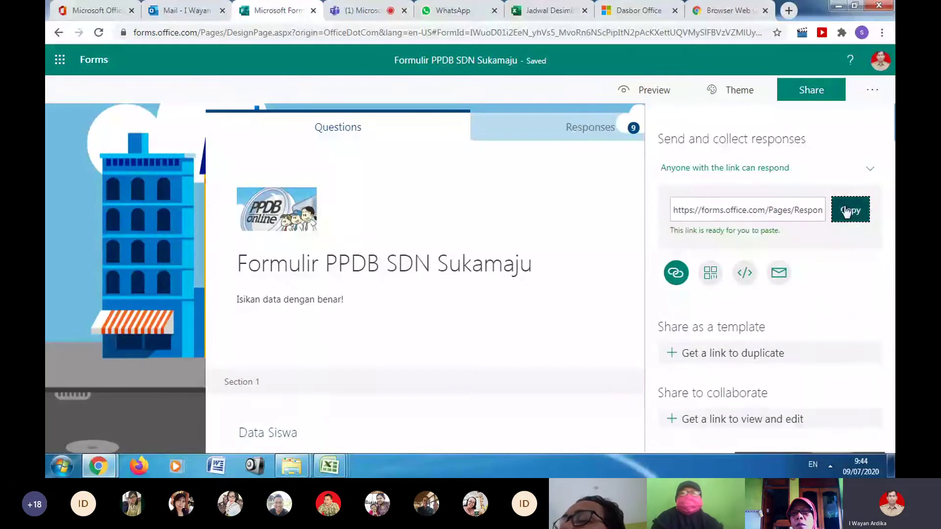
# - Send the copied form link in the Teams meeting chat and return to the form's sharing options in Microsoft Forms
pyautogui.click(444, 10)
pyautogui.click(360, 11)
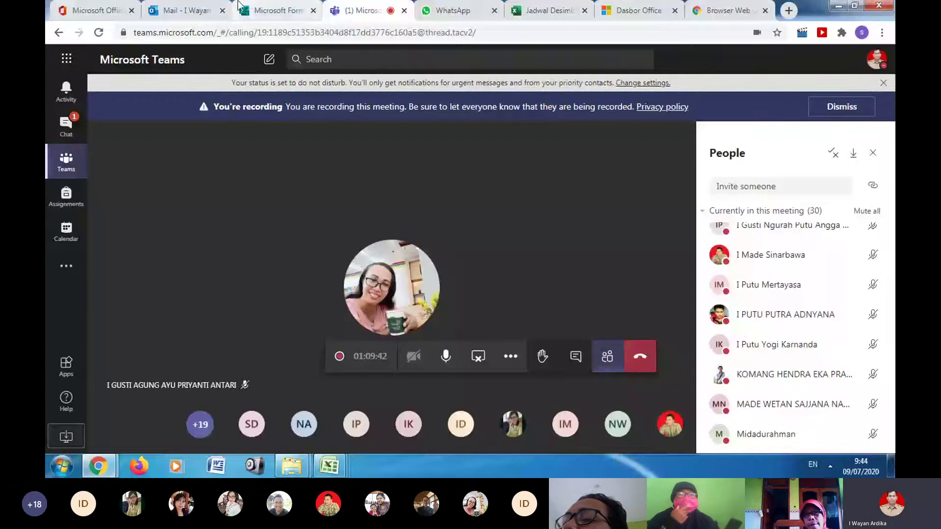
pyautogui.click(288, 9)
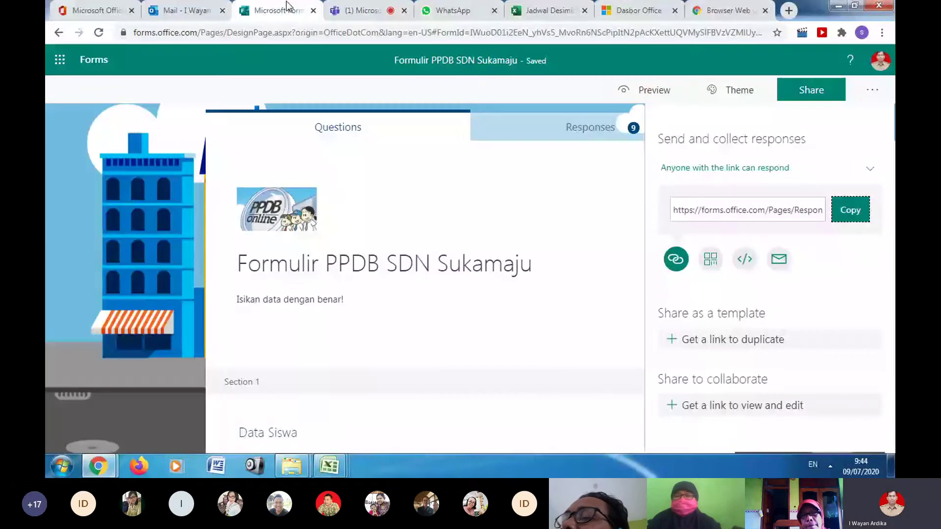
pyautogui.click(345, 13)
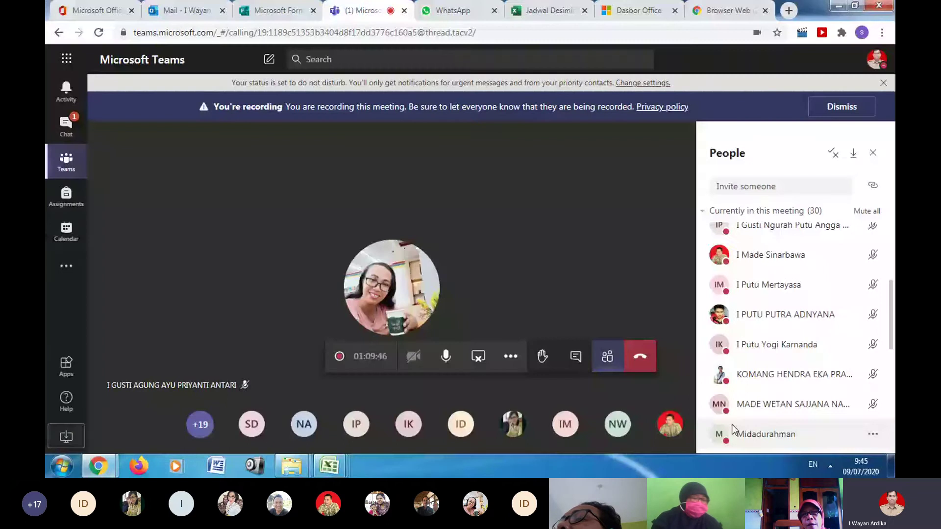
pyautogui.click(576, 356)
pyautogui.click(773, 400)
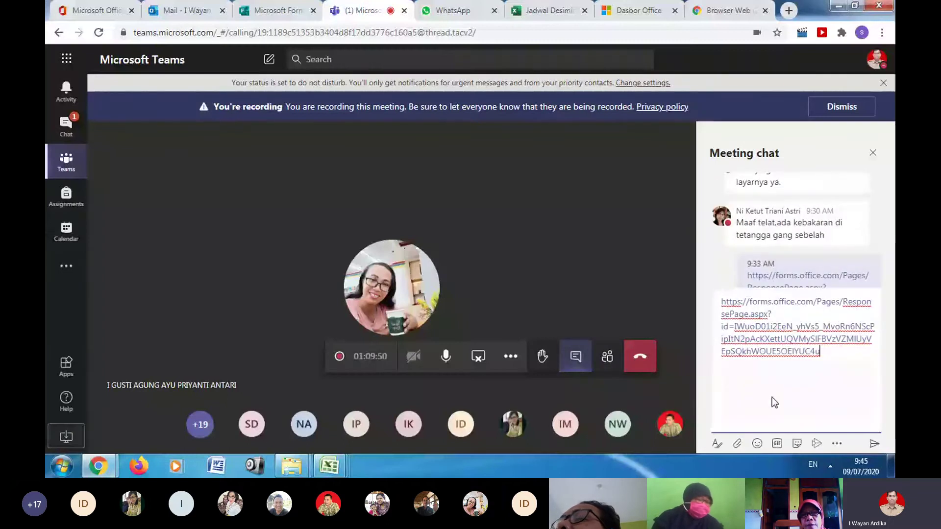
pyautogui.press('Return')
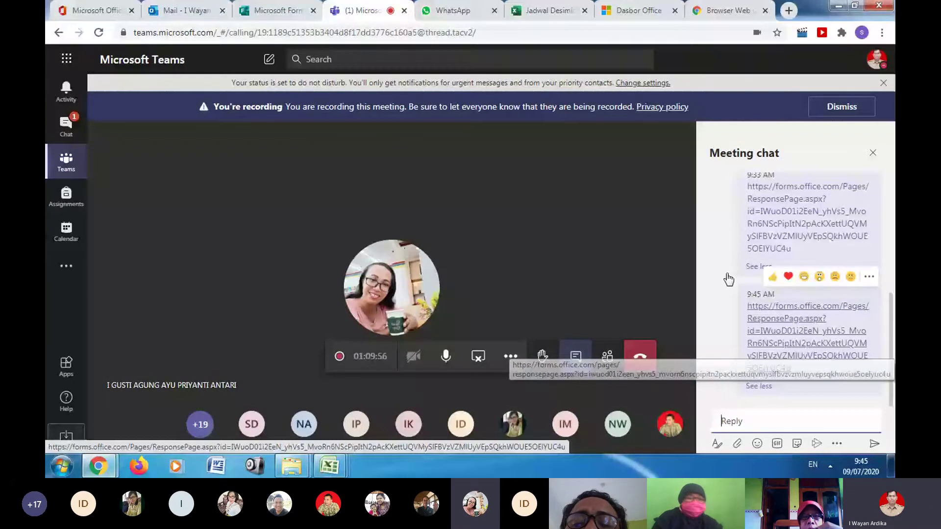
pyautogui.click(260, 7)
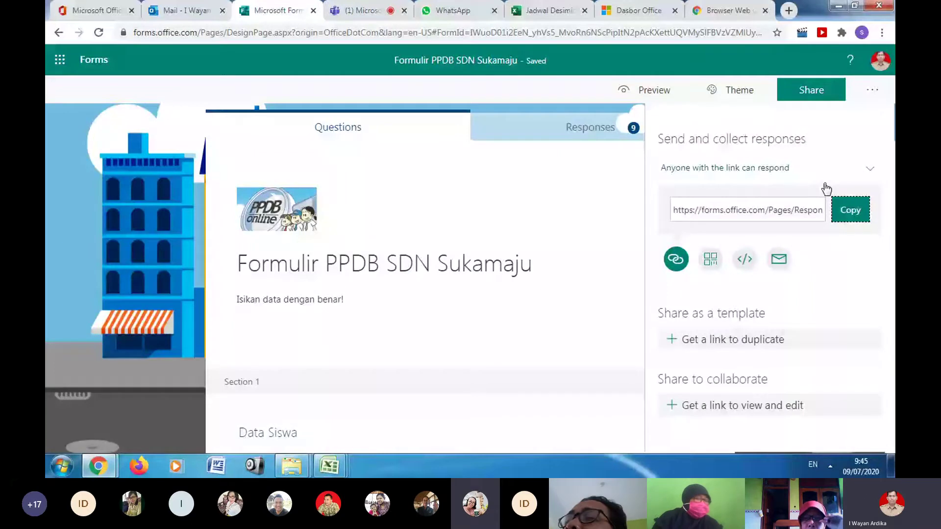
# - Review the choices for who can respond to the form, keeping "Anyone with the link can respond"
pyautogui.click(726, 168)
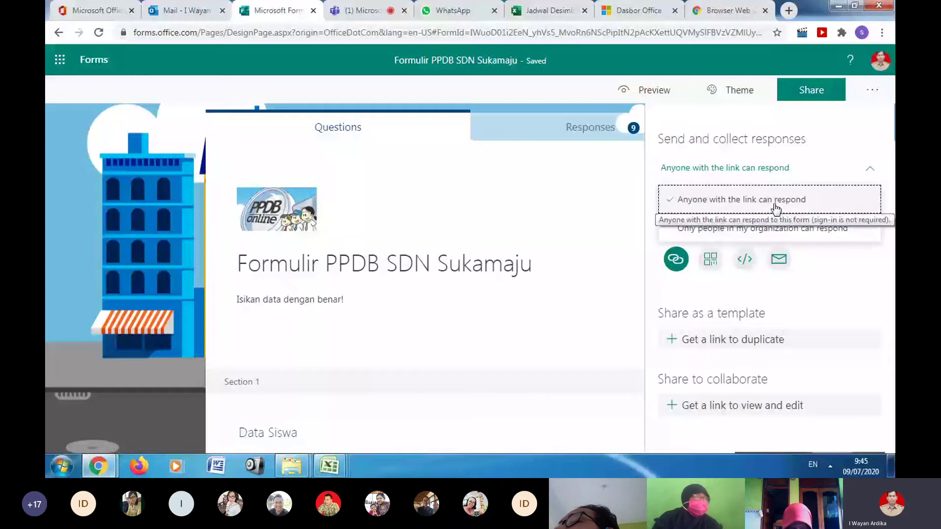
pyautogui.click(825, 241)
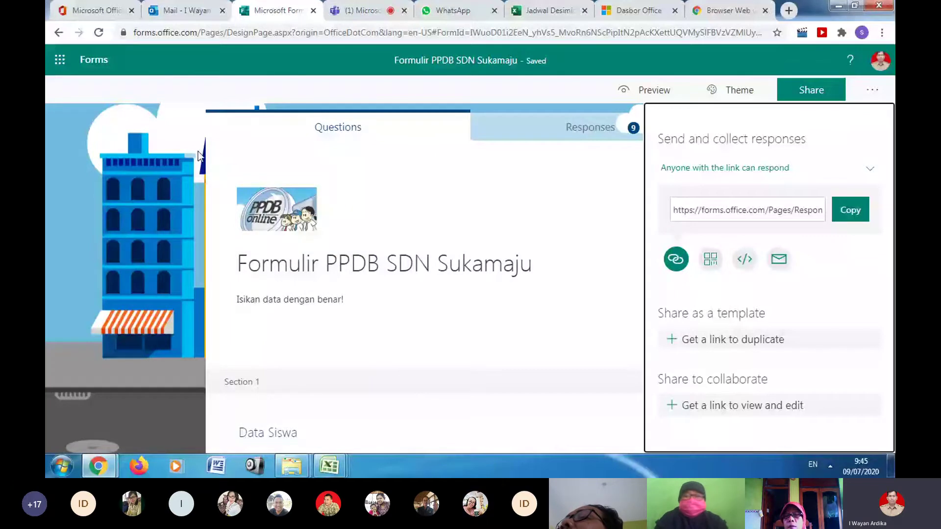
# - Switch to the Teams meeting, check the participant list and the meeting chat, and return to Microsoft Forms
pyautogui.hotkey('ctrl', 'Tab')
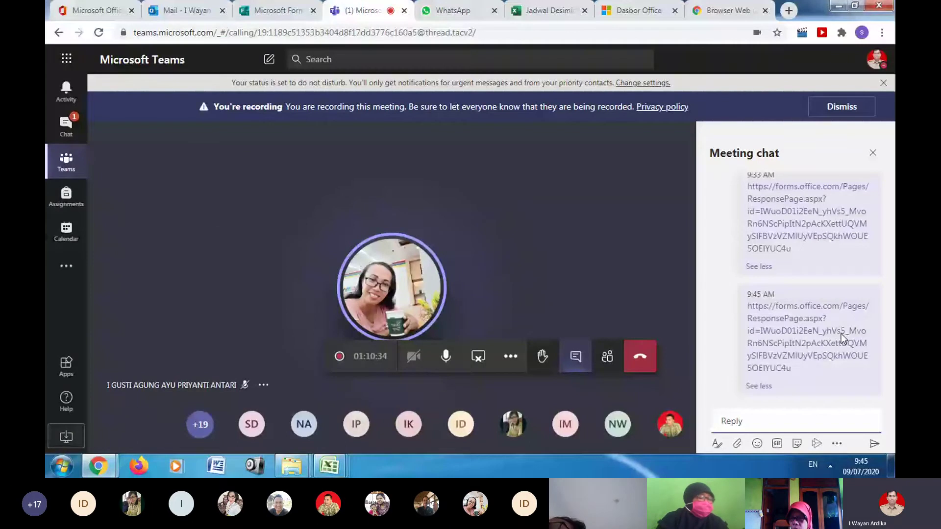
pyautogui.click(607, 356)
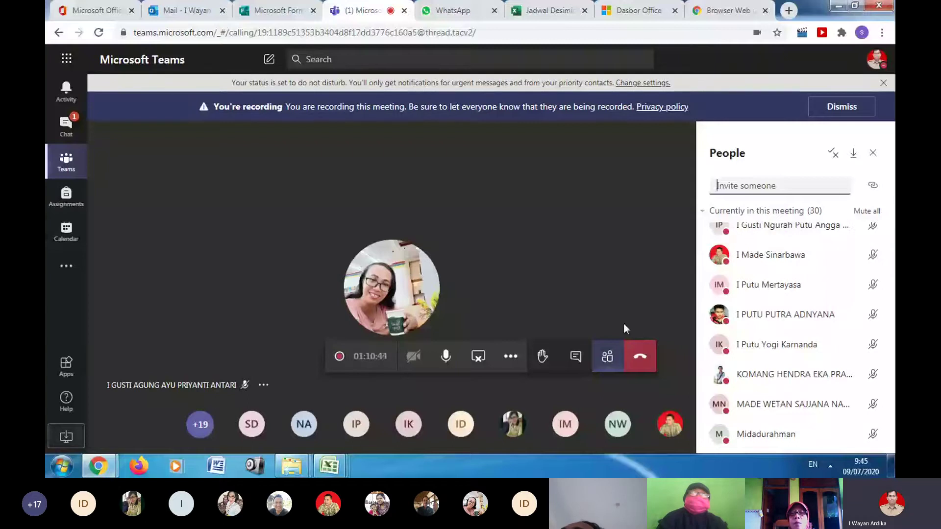
pyautogui.click(581, 355)
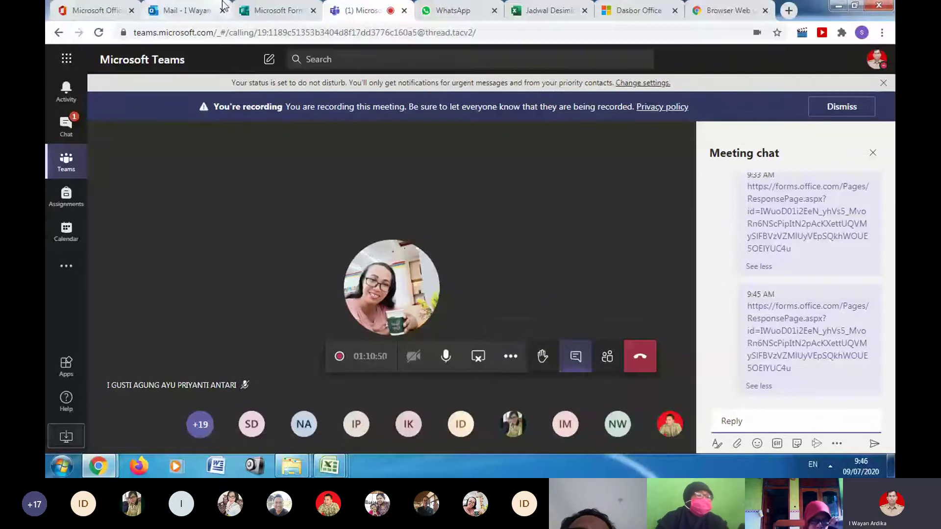
pyautogui.click(277, 6)
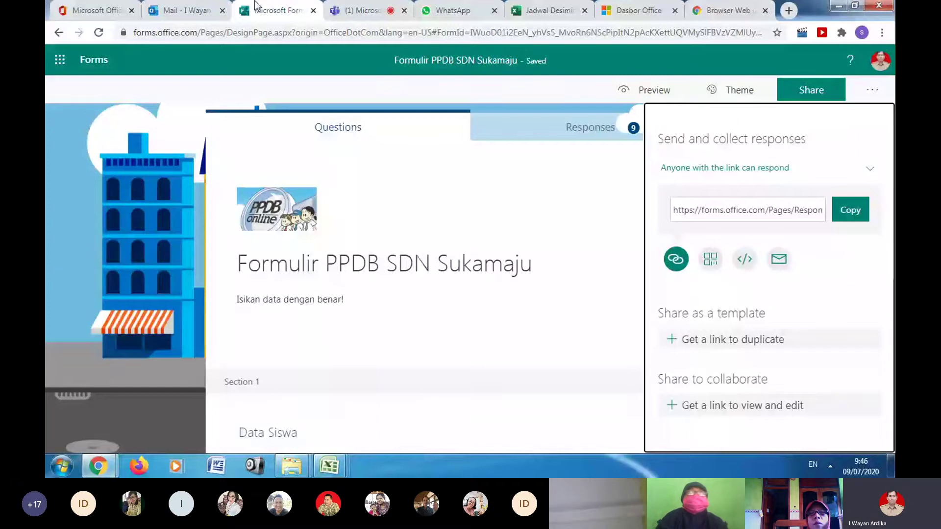
# - Close the Outlook mail page, go back to the My forms overview, and create a new quiz
pyautogui.click(223, 11)
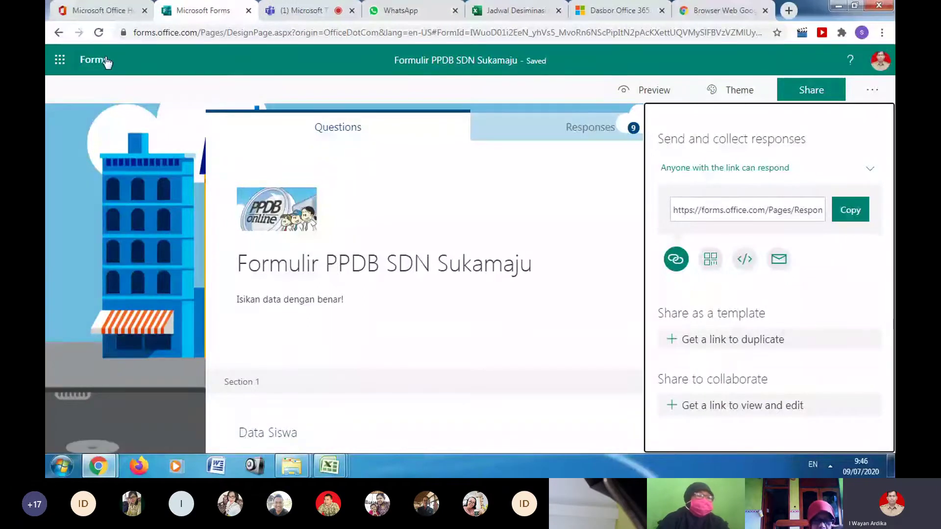
pyautogui.click(89, 61)
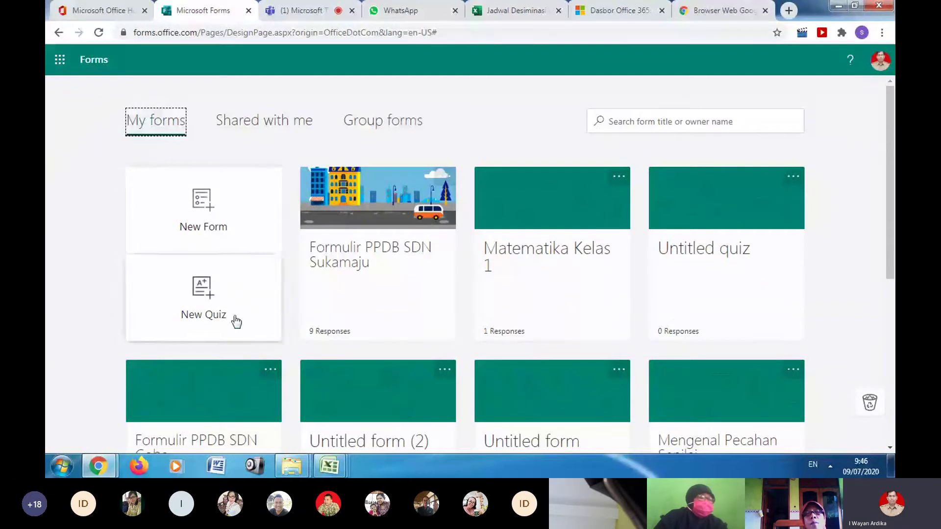
pyautogui.click(202, 302)
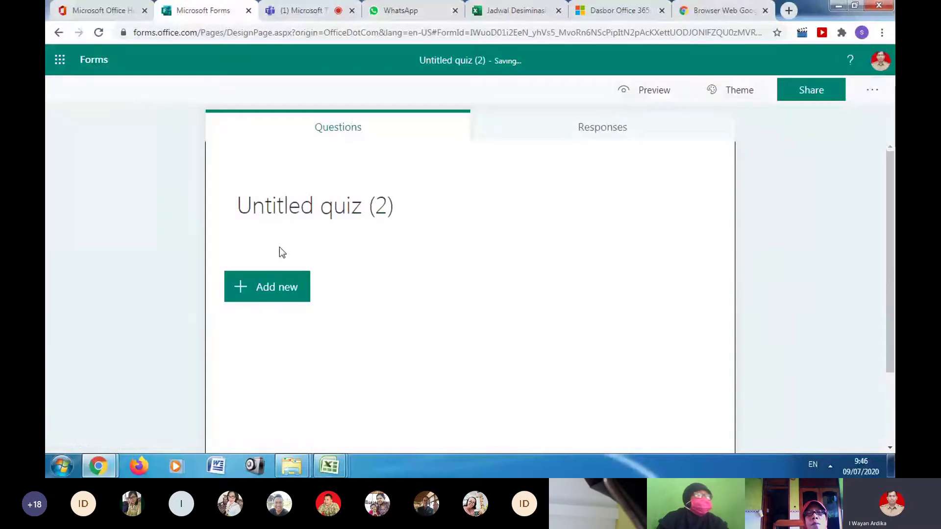
# - Title the new quiz "Soal Ulangan Matematik Kelas 1"
pyautogui.click(302, 225)
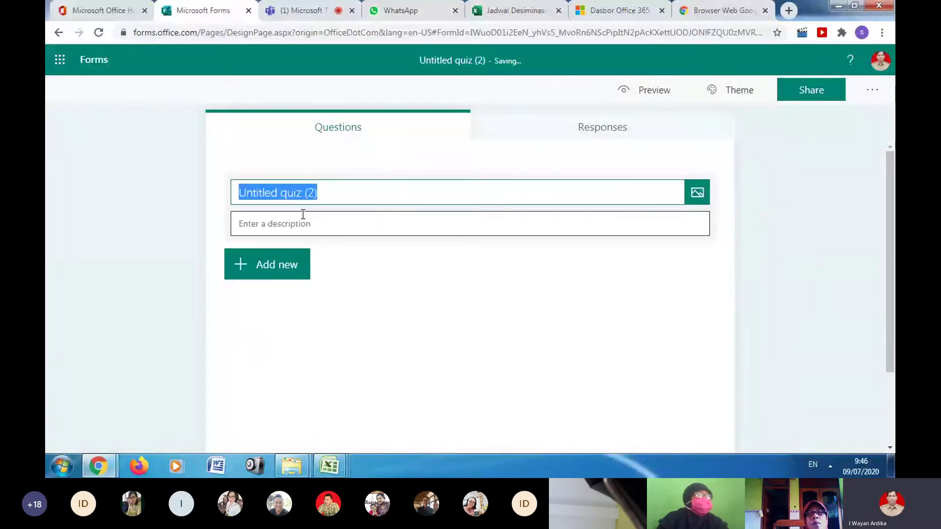
pyautogui.write('Soa')
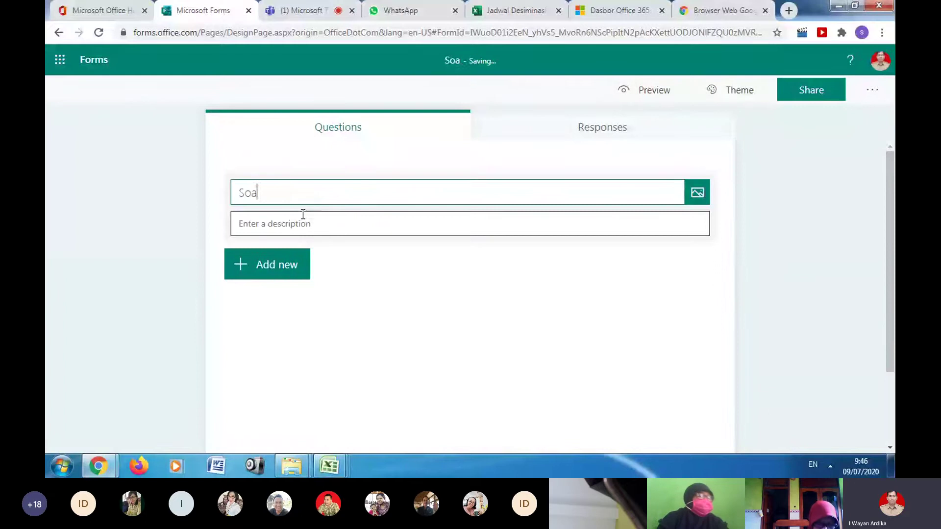
pyautogui.write('l Ulangan Matemati')
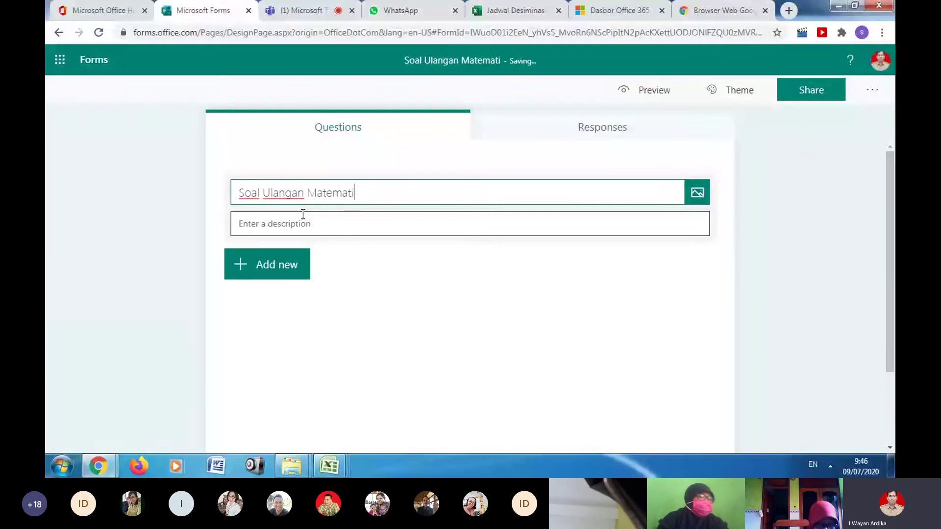
pyautogui.write('k Kelas 1')
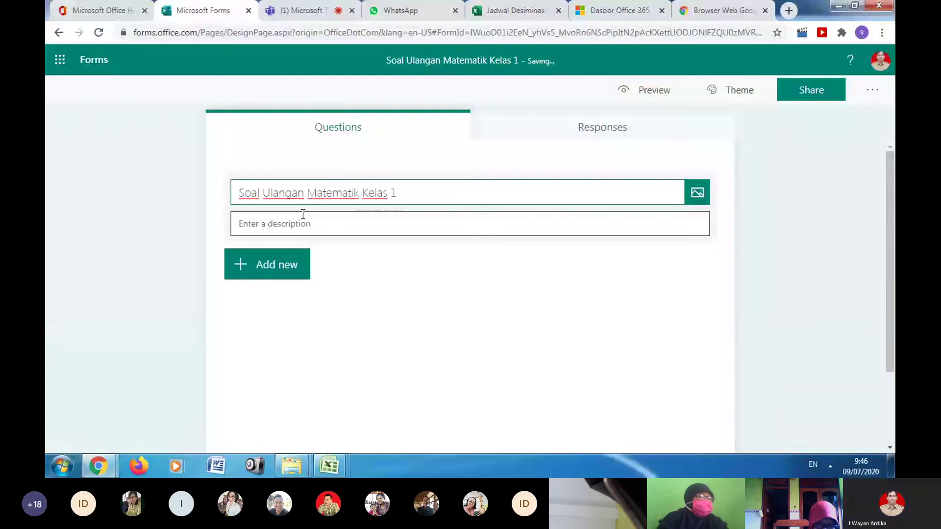
# - Enter the quiz description "Jawablah Soal berikut dengan benar!"
pyautogui.click(297, 224)
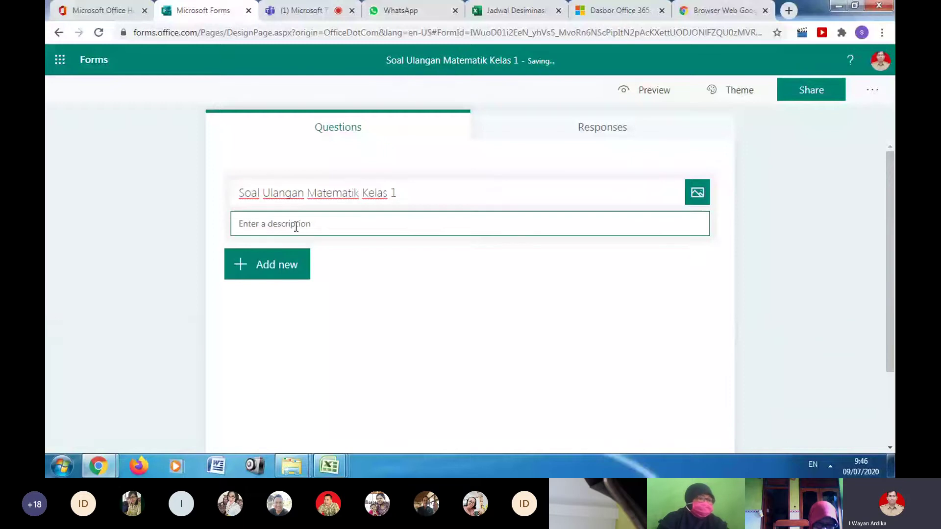
pyautogui.write('Jawablah')
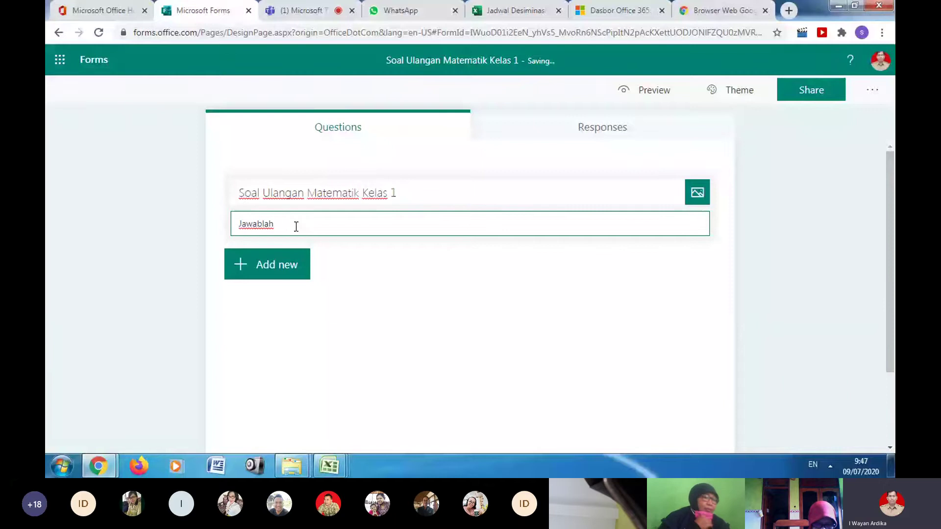
pyautogui.write(' Soal P')
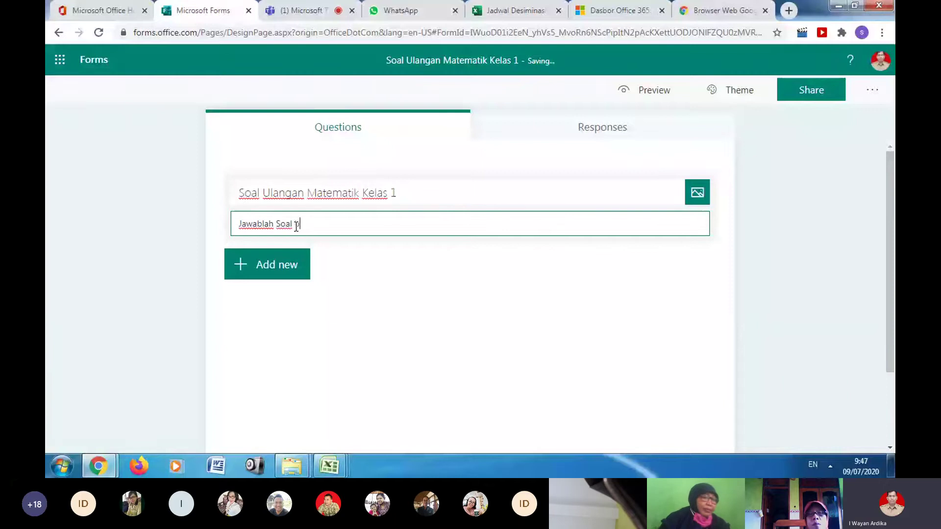
pyautogui.write('erikut dnegan b')
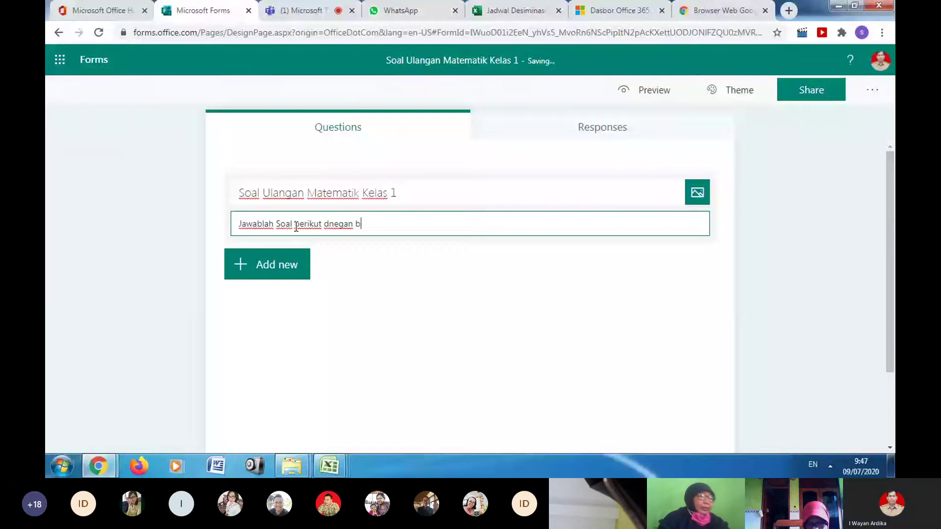
pyautogui.press('BackSpace')
pyautogui.press('BackSpace')
pyautogui.press('BackSpace')
pyautogui.press('BackSpace')
pyautogui.press('BackSpace')
pyautogui.press('BackSpace')
pyautogui.press('BackSpace')
pyautogui.write('engan benar')
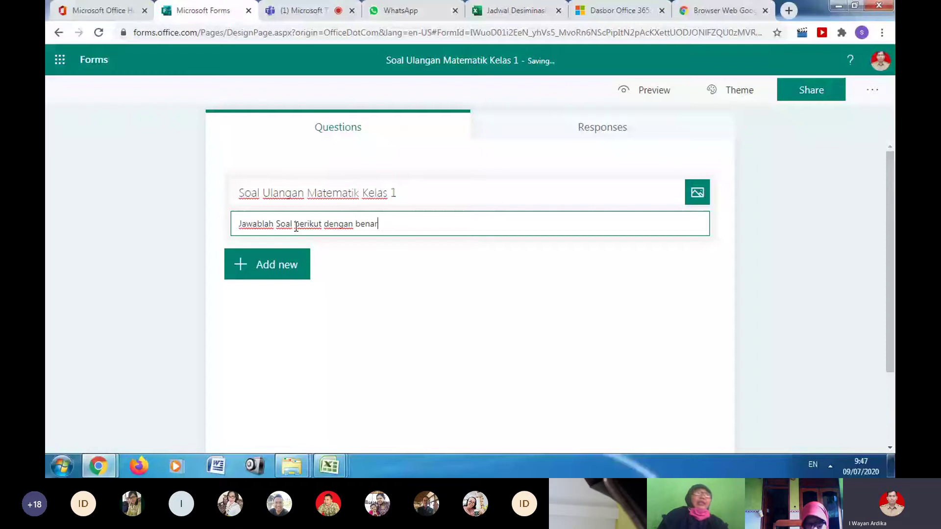
pyautogui.write('!')
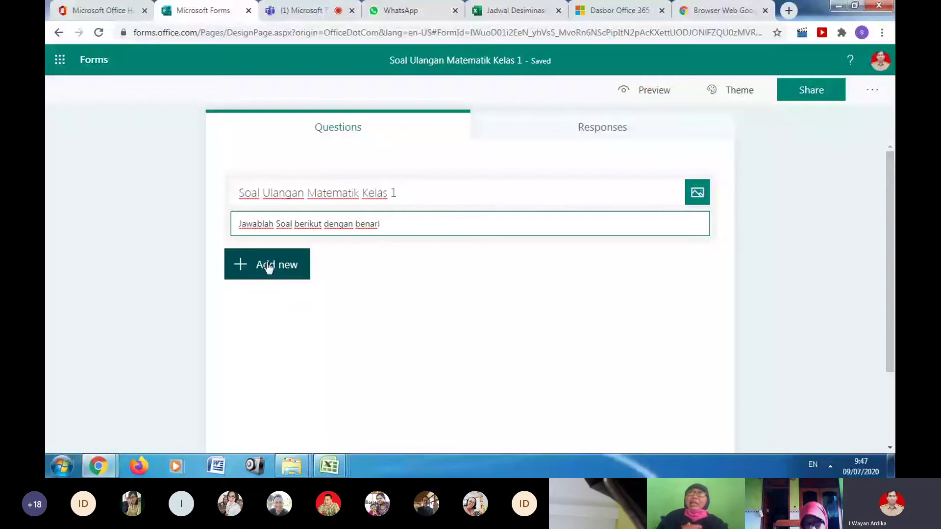
pyautogui.click(296, 300)
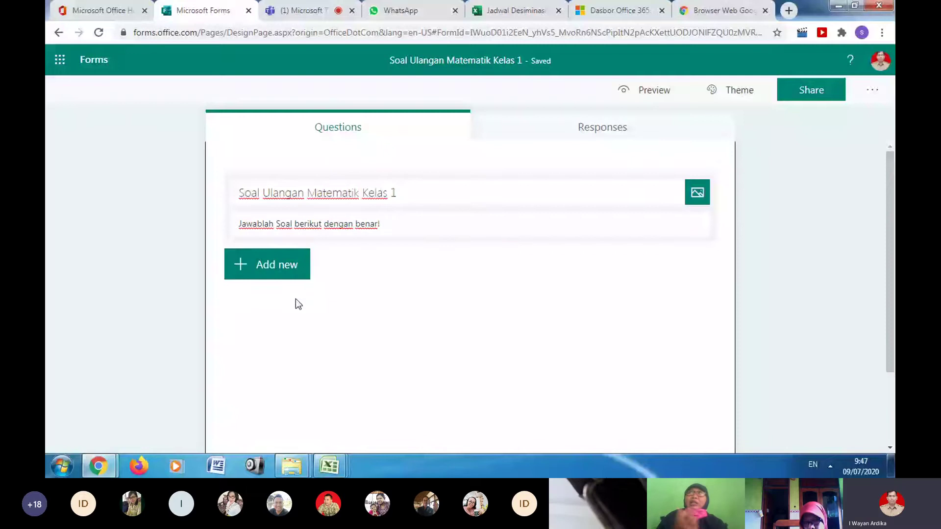
# - Add a text question "Nama:" as the quiz's first question and make it required
pyautogui.click(294, 267)
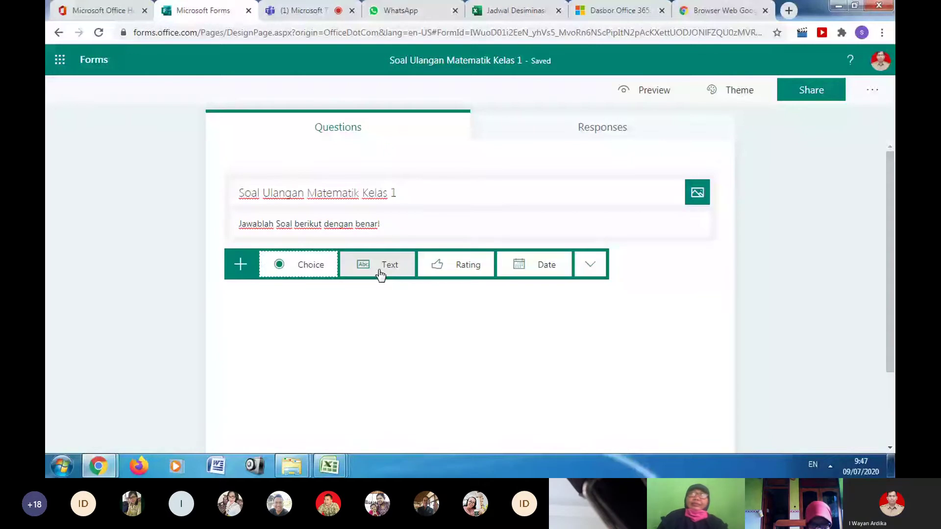
pyautogui.click(380, 270)
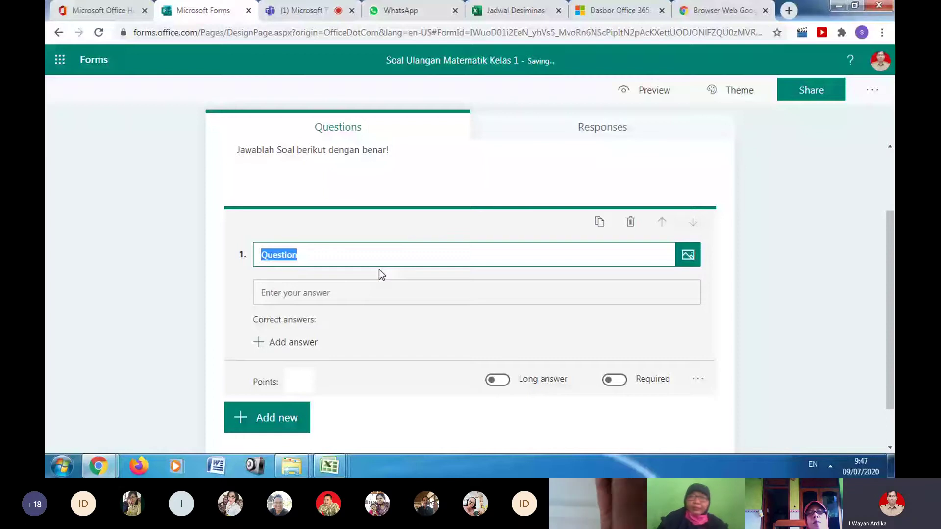
pyautogui.write('Nama:')
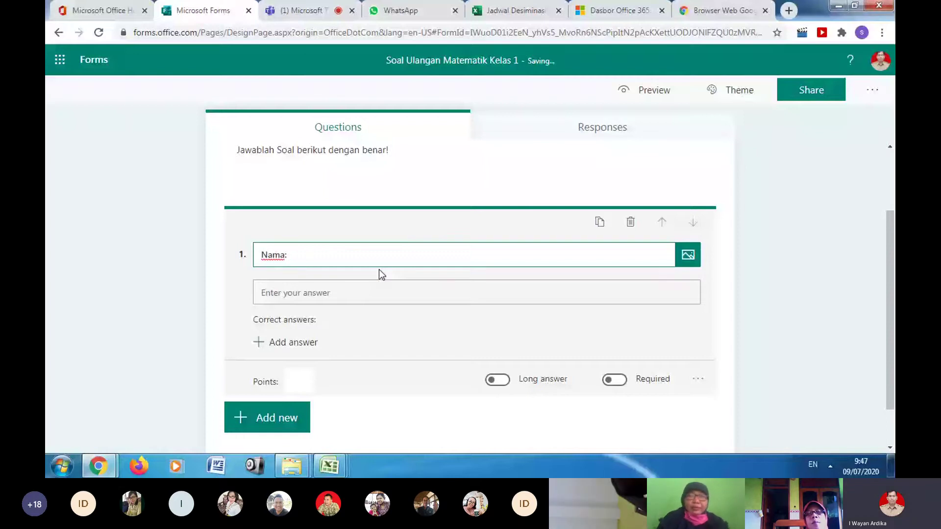
pyautogui.scroll(-1, 379, 270)
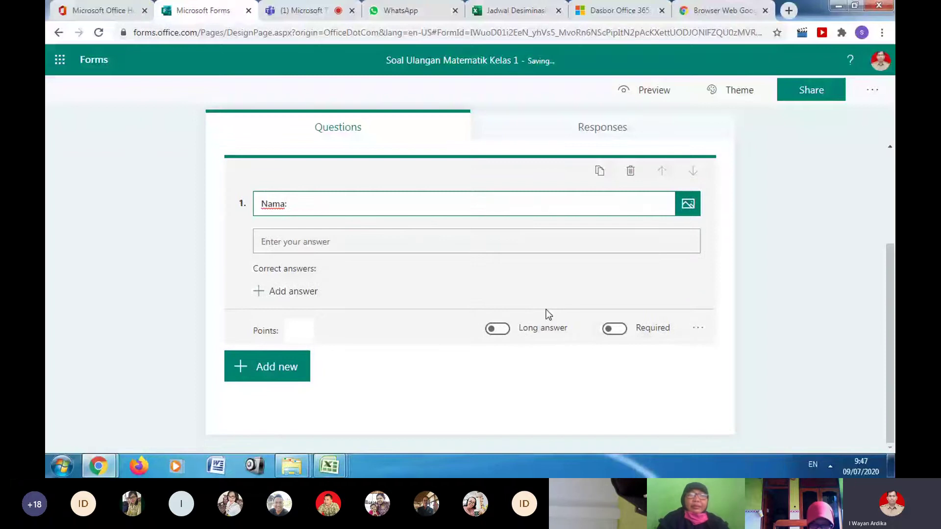
pyautogui.click(614, 328)
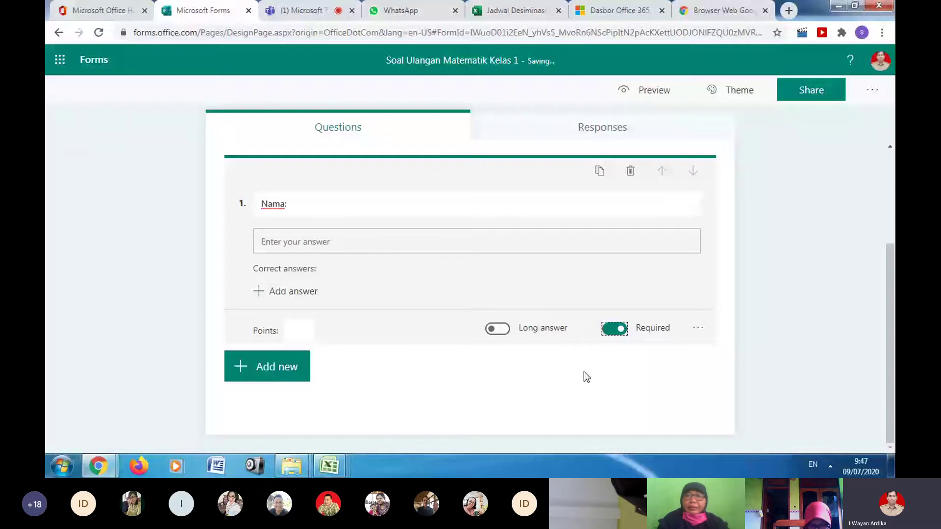
# - Add a second text question "Kelas" below the Nama question
pyautogui.scroll(3, 329, 268)
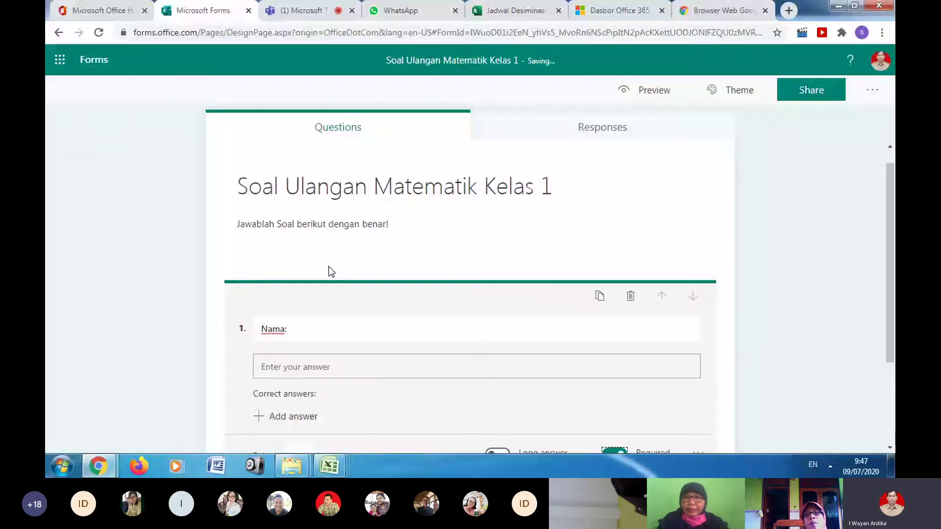
pyautogui.scroll(-3, 328, 271)
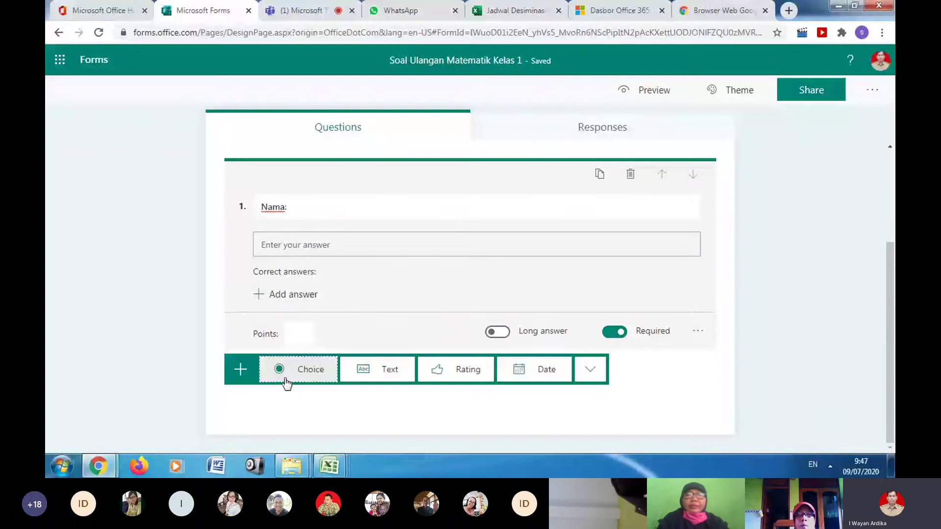
pyautogui.click(388, 376)
pyautogui.write('Kelas')
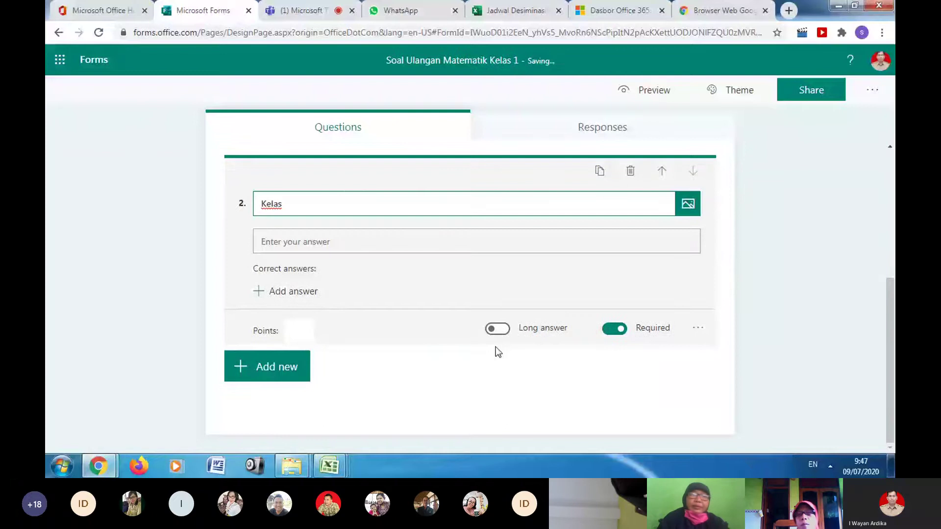
# - Insert a section between the quiz header and the Nama question
pyautogui.scroll(5, 314, 258)
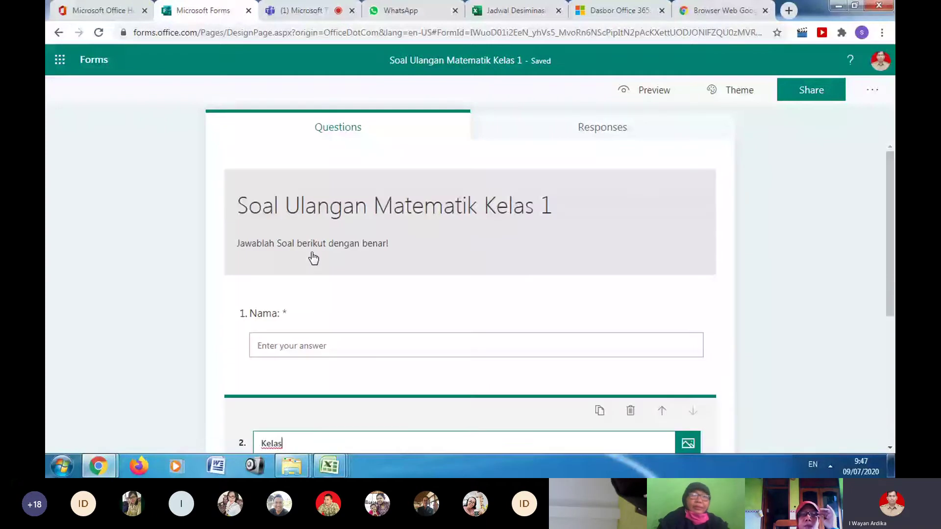
pyautogui.click(314, 258)
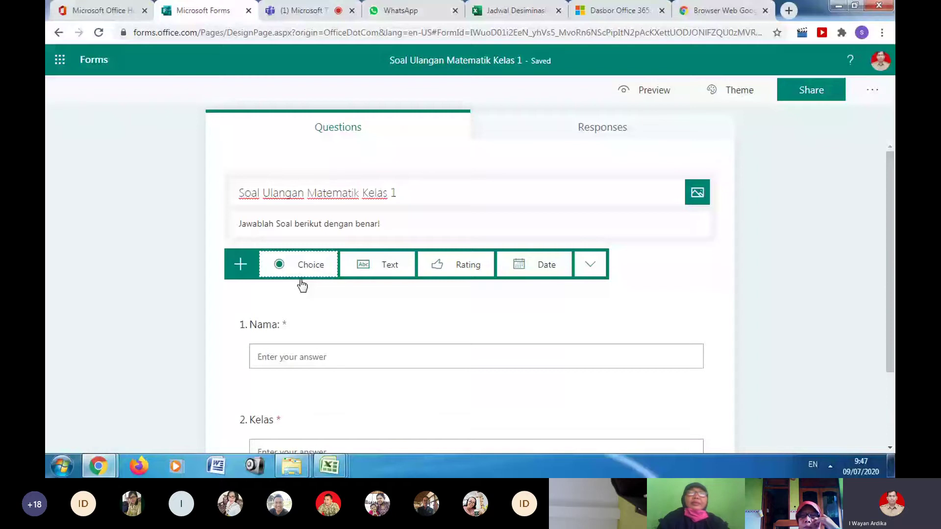
pyautogui.click(590, 264)
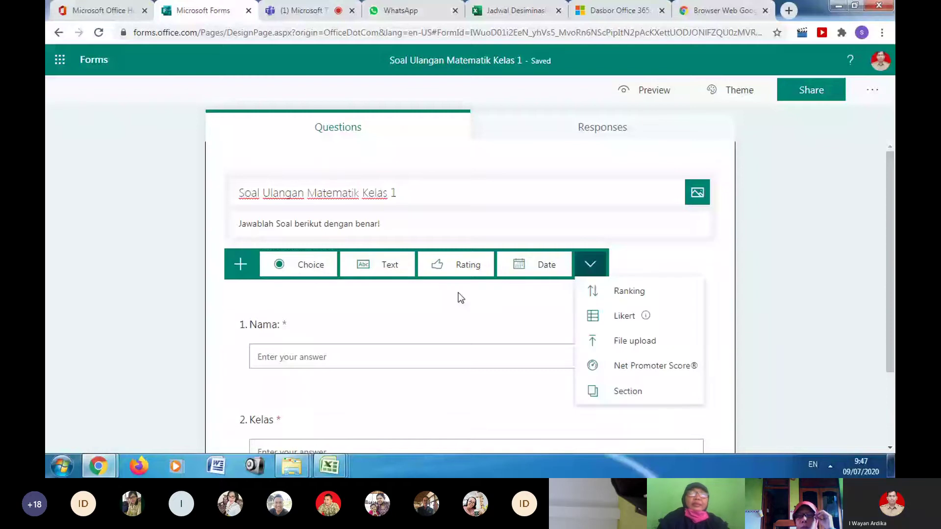
pyautogui.click(290, 197)
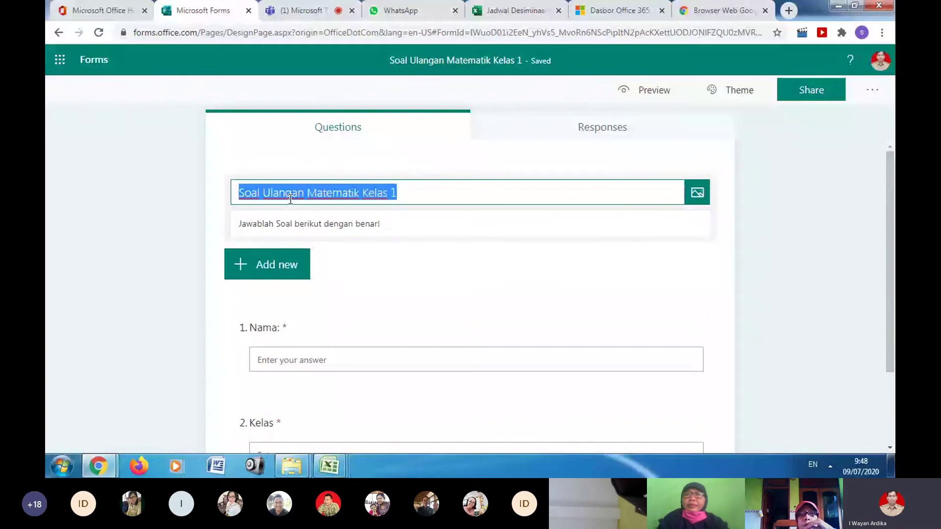
pyautogui.click(287, 264)
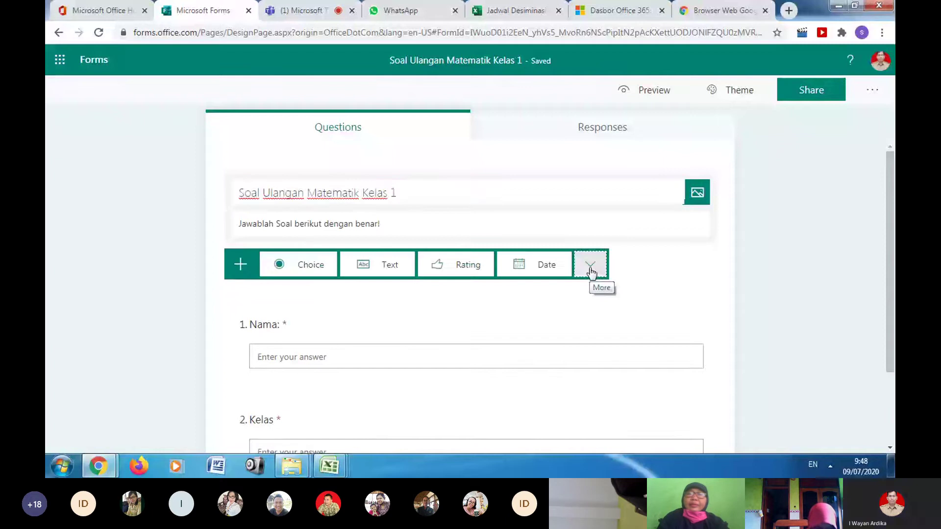
pyautogui.click(592, 273)
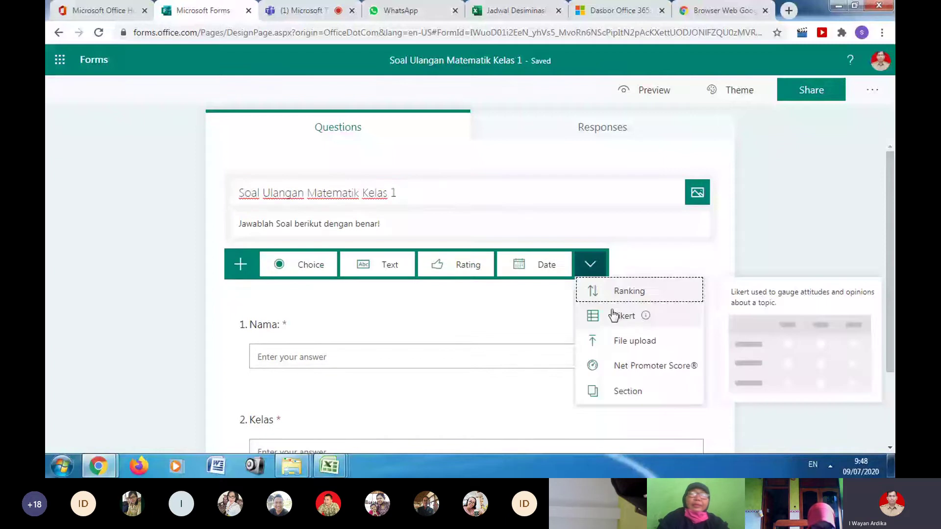
pyautogui.click(628, 390)
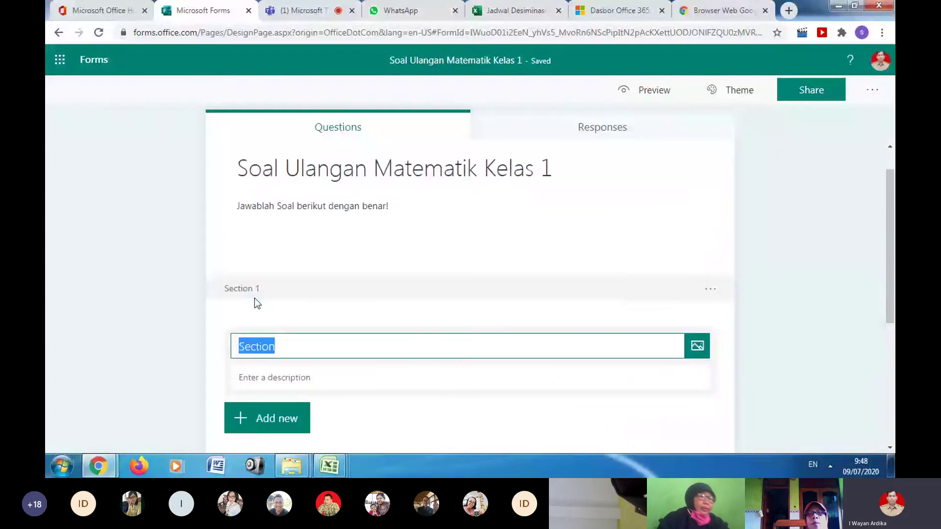
# - Title the first section "Identitas" and give it the description "Isikan identitasmu!"
pyautogui.write('Identitas')
pyautogui.click(305, 377)
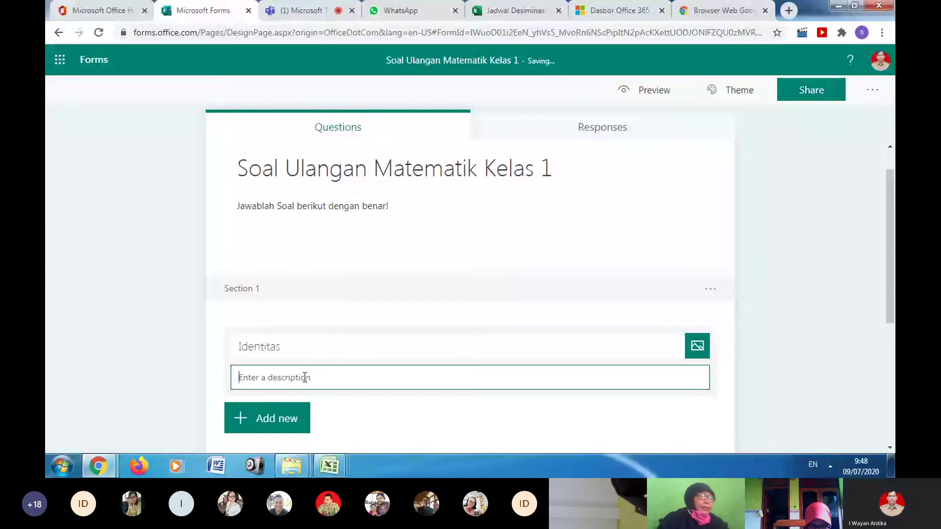
pyautogui.write('Isikan identitas')
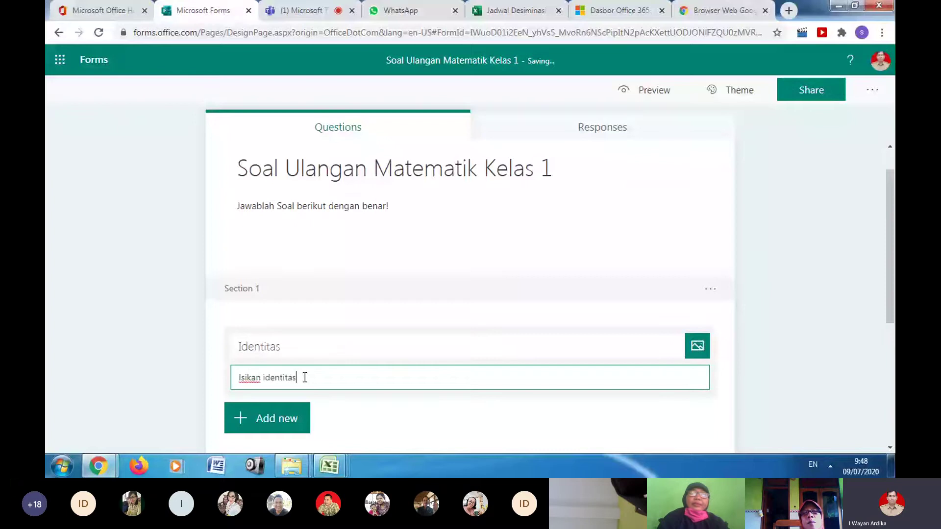
pyautogui.write('mu!')
# - Preview the quiz as respondents see it, check the Identitas section with its two questions, and return to editing
pyautogui.scroll(-3, 679, 109)
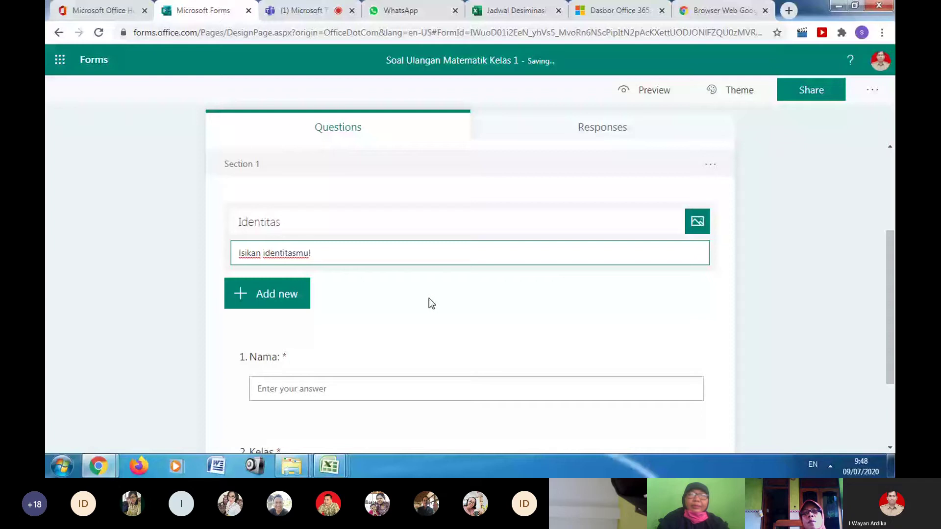
pyautogui.click(625, 88)
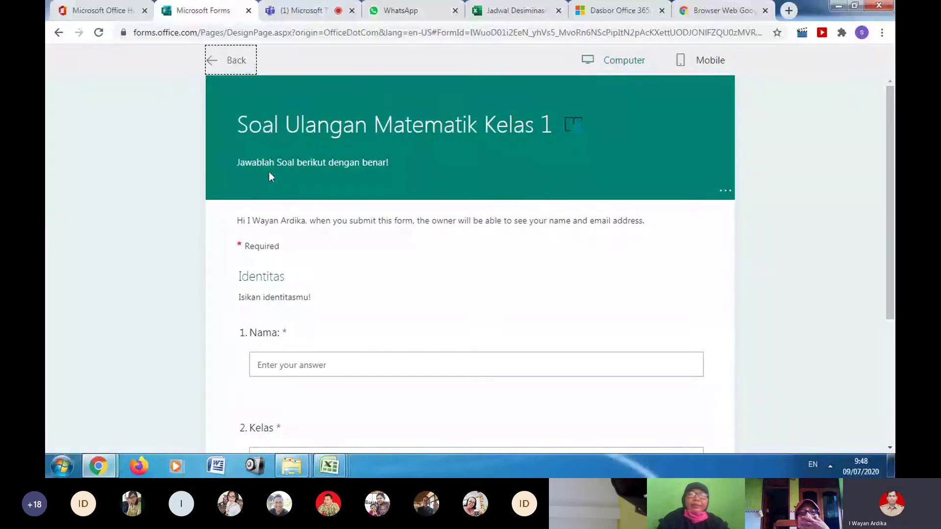
pyautogui.scroll(-3, 265, 175)
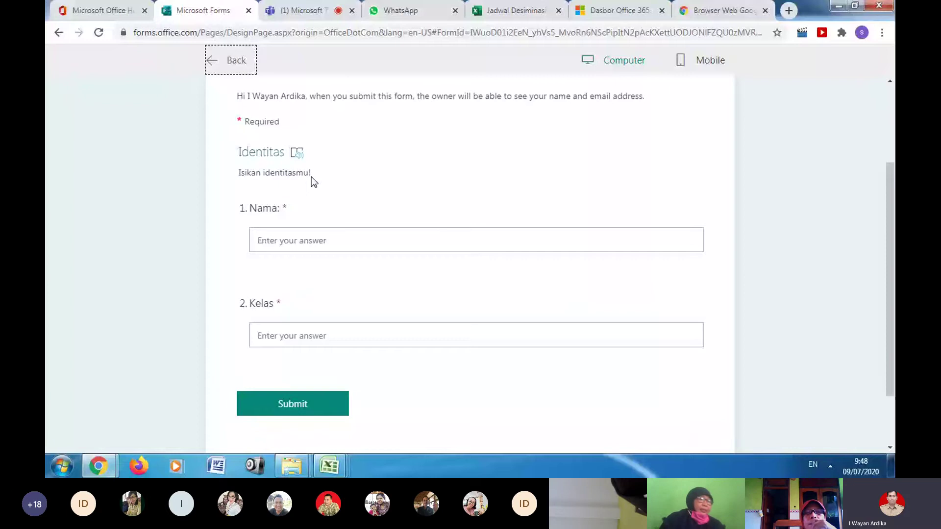
pyautogui.click(316, 335)
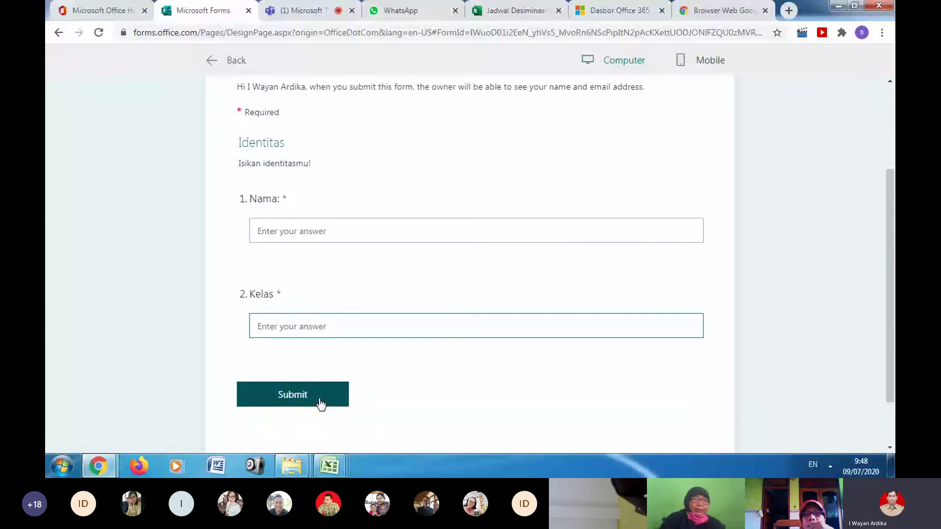
pyautogui.scroll(1, 298, 218)
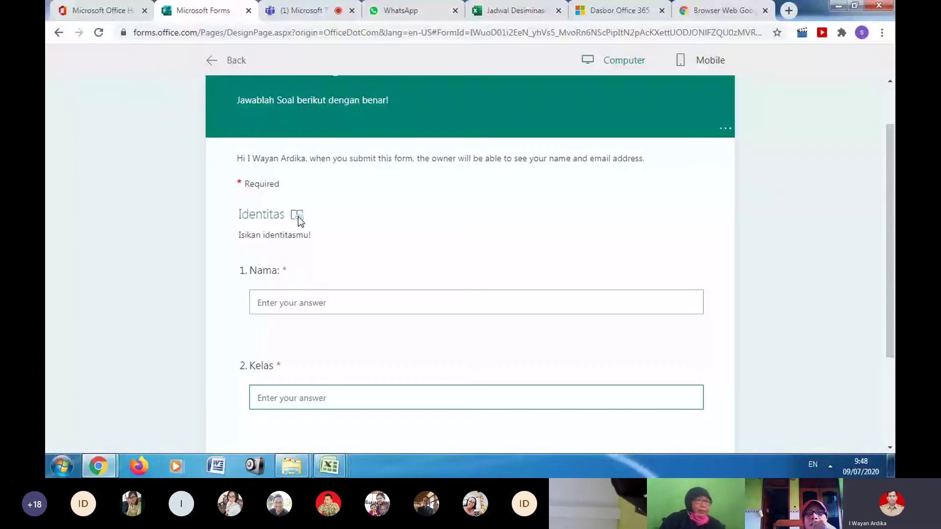
pyautogui.press('Escape')
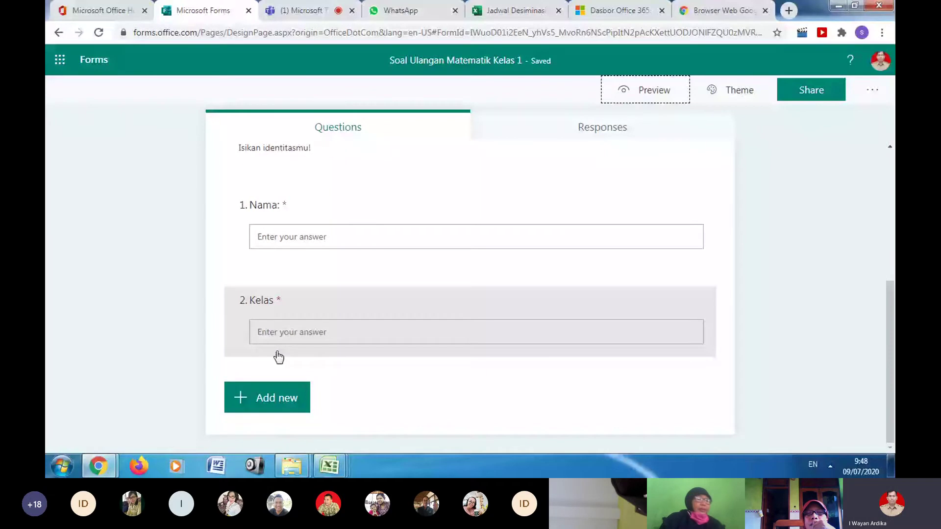
# - Add a new section after the Kelas question and title it "Soal Pilihan Ganda"
pyautogui.click(274, 397)
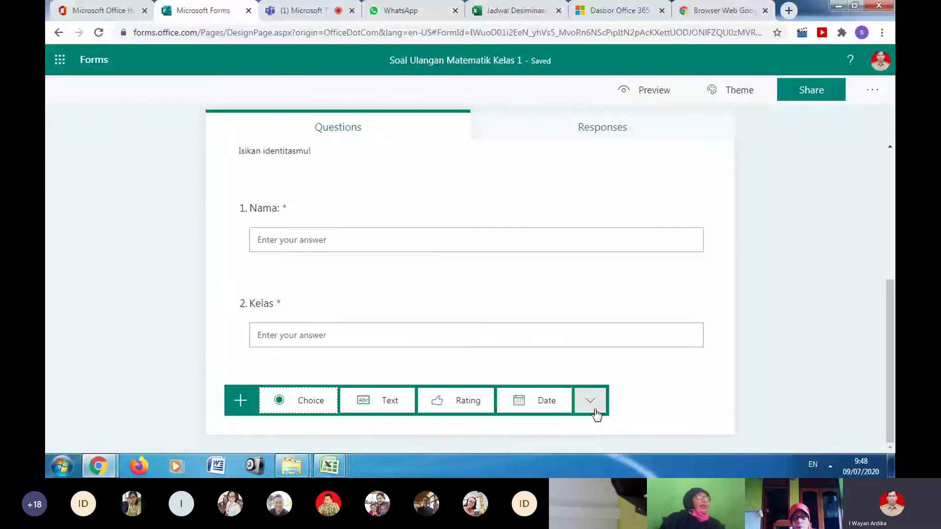
pyautogui.click(595, 412)
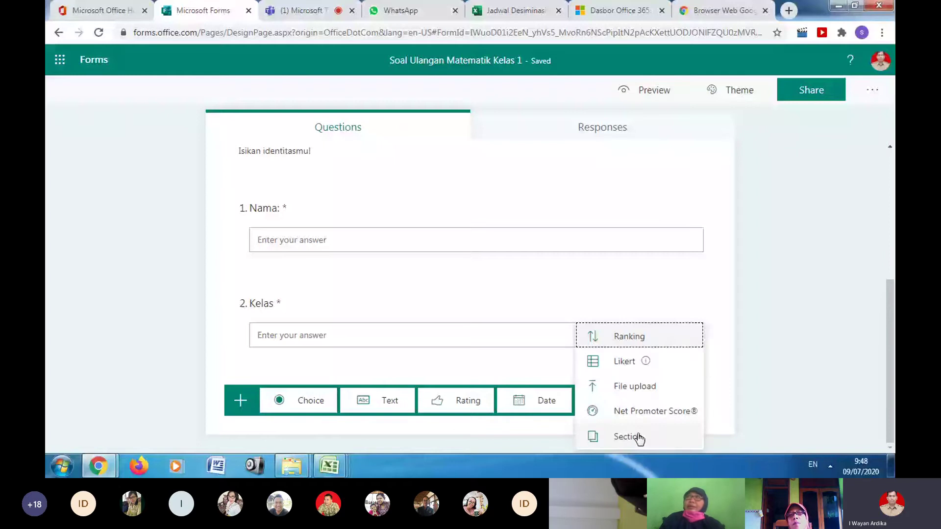
pyautogui.click(628, 436)
pyautogui.write('Soal')
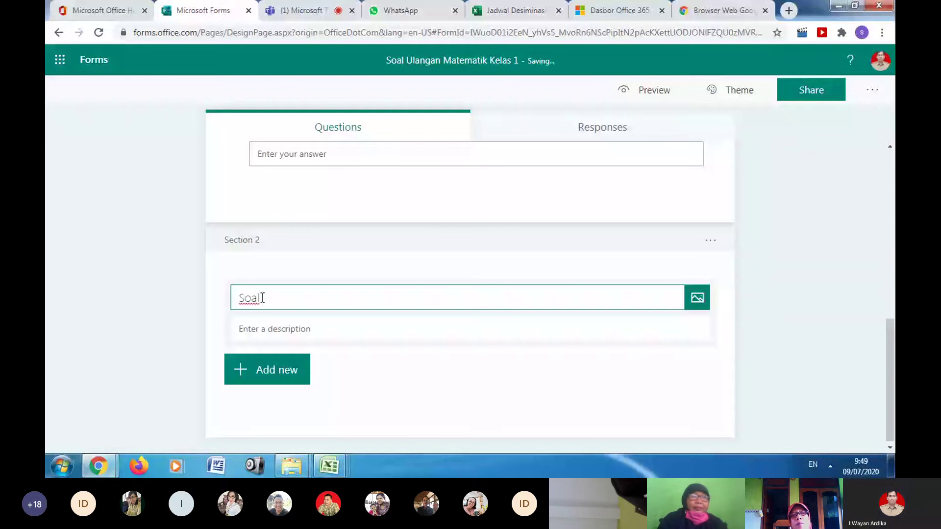
pyautogui.write(' Pilihan Ganda')
# - Enter the description "Pilihlah Salah satu Jawaban yang paling bear!" for the Soal Pilihan Ganda section
pyautogui.click(264, 331)
pyautogui.write('P')
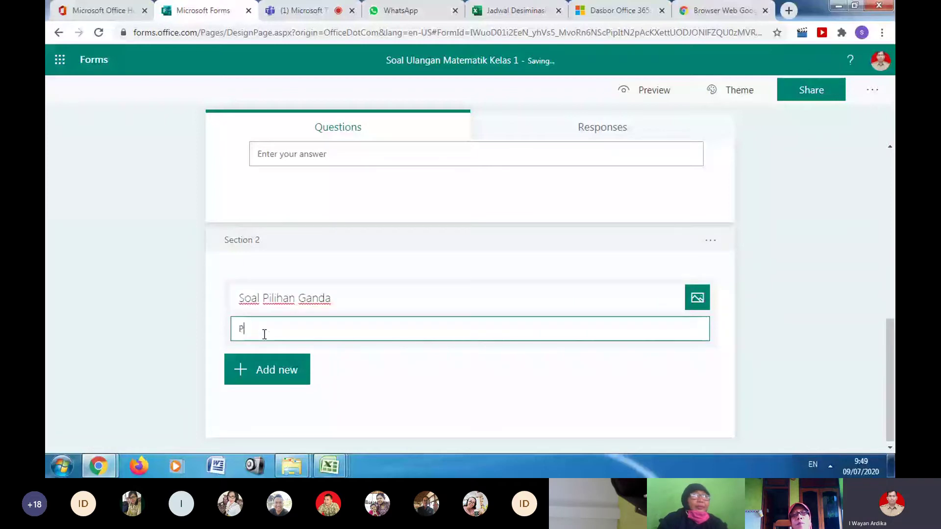
pyautogui.write('ilihlah Salah')
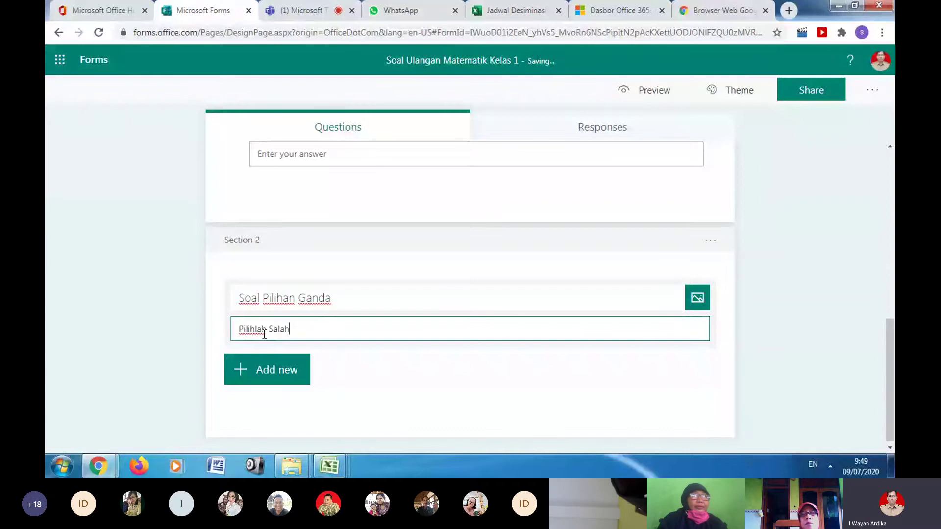
pyautogui.write(' satu Jawaa')
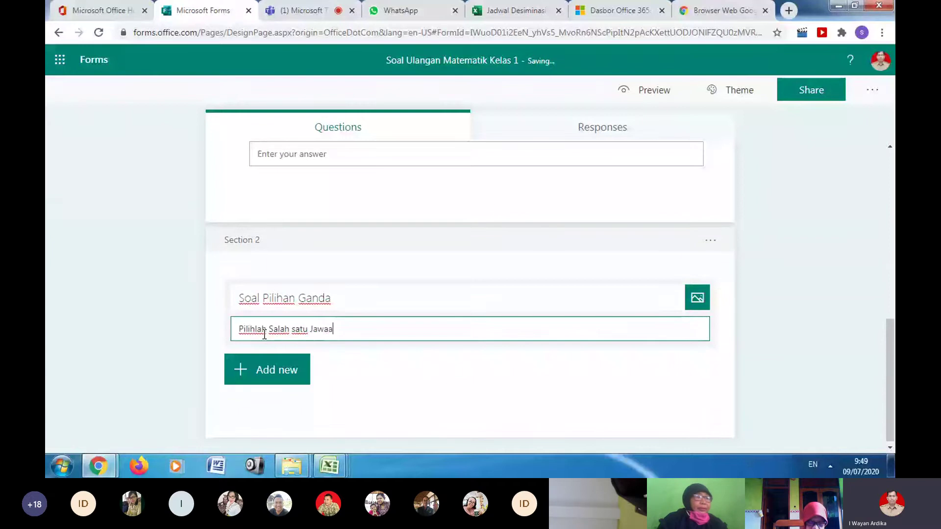
pyautogui.write('n')
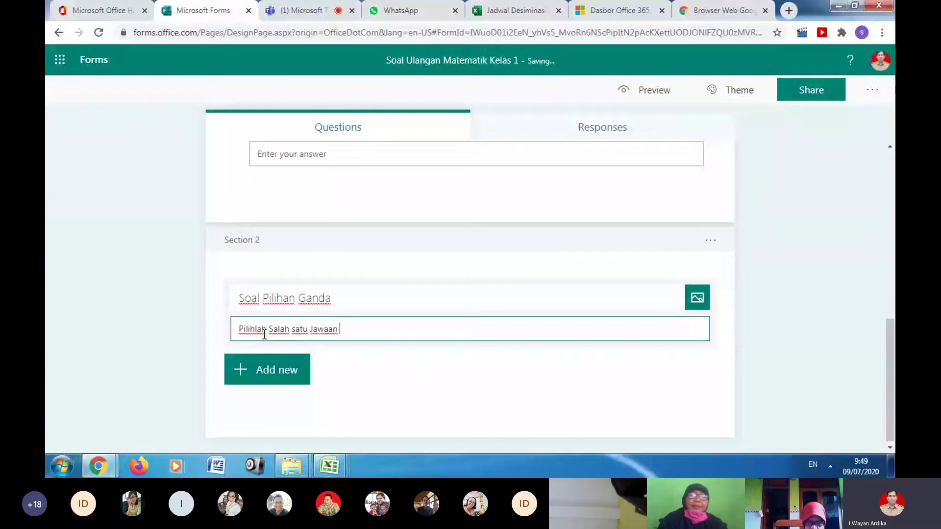
pyautogui.press('BackSpace')
pyautogui.press('BackSpace')
pyautogui.press('BackSpace')
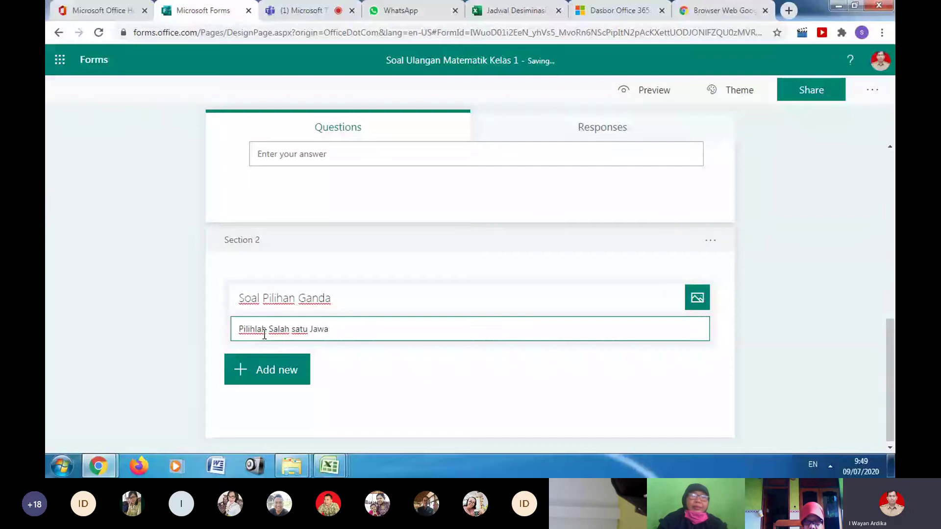
pyautogui.write('ban yang paling bear!')
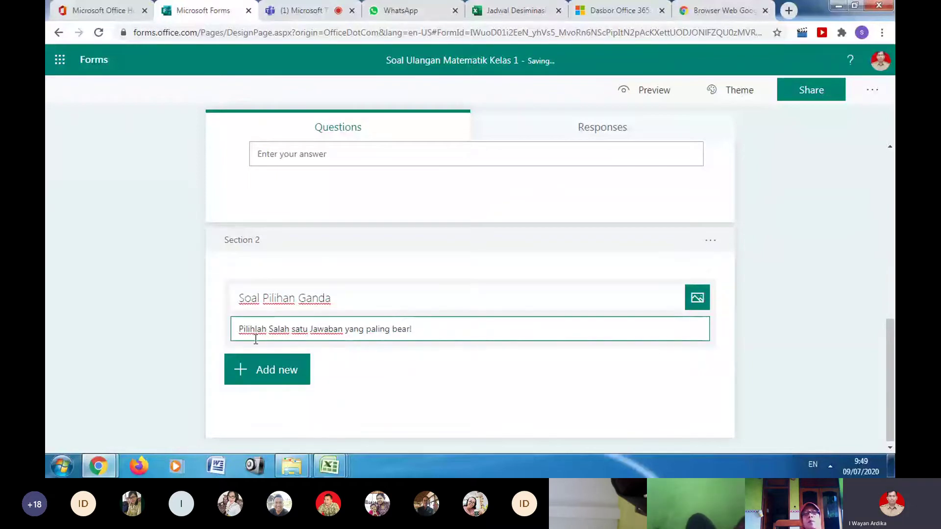
# - Add a choice question "5 + 3 = ..." to the Soal Pilihan Ganda section
pyautogui.click(256, 373)
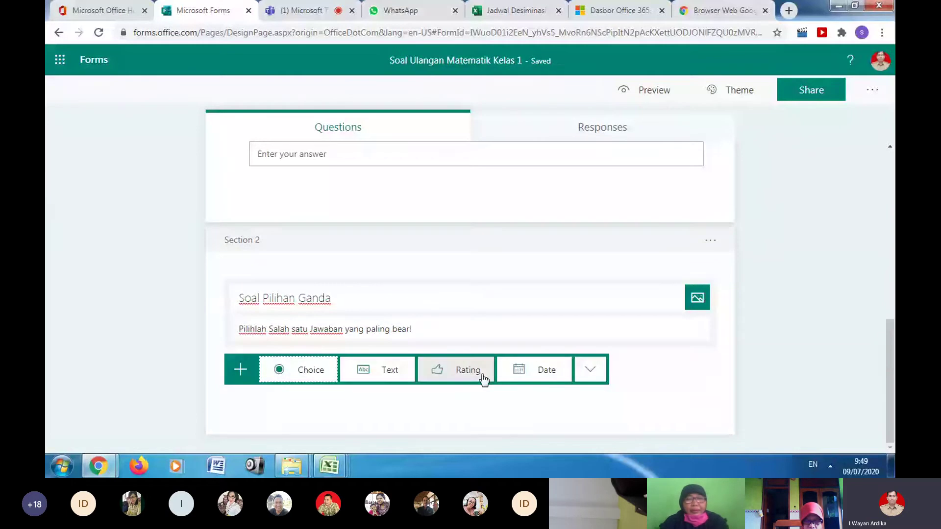
pyautogui.click(302, 374)
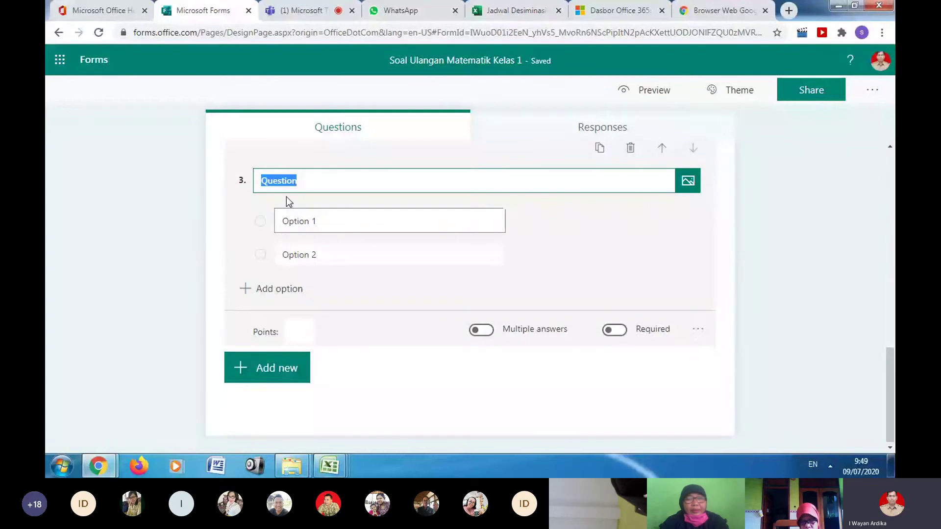
pyautogui.write('5')
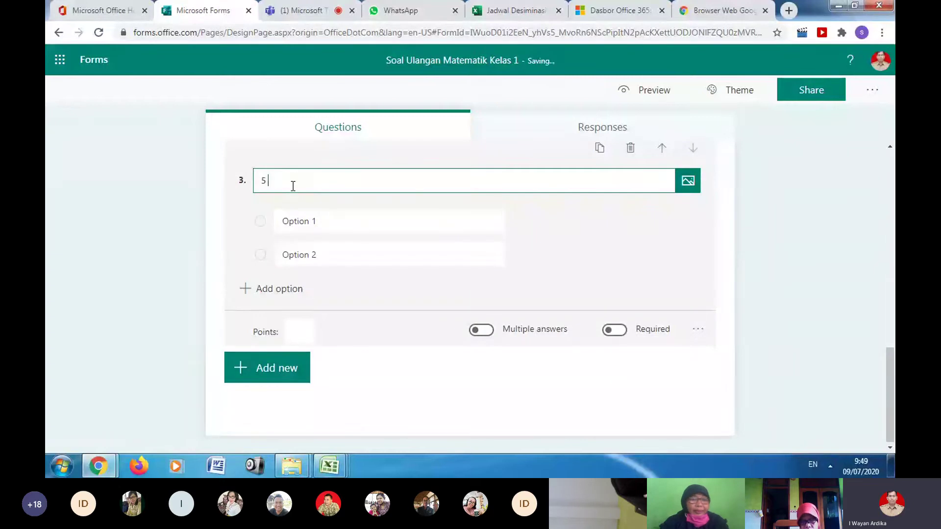
pyautogui.write(' + 3')
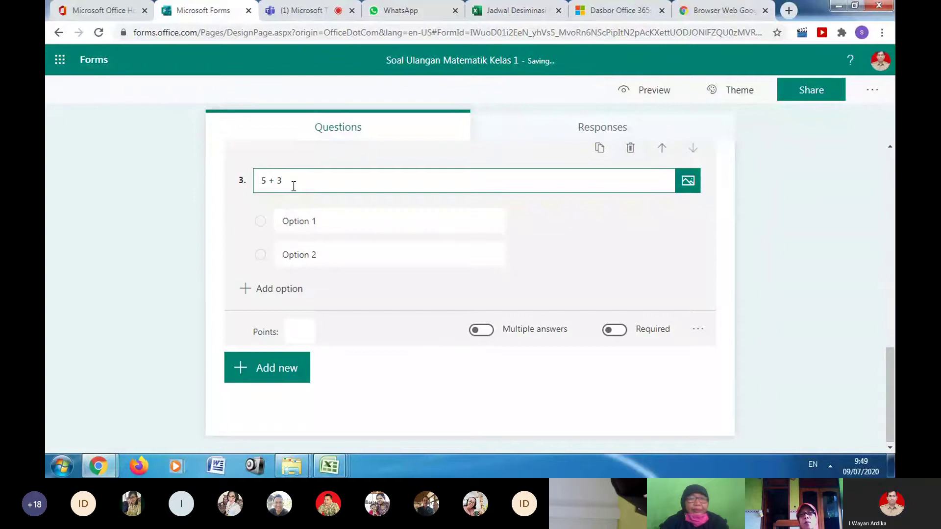
pyautogui.write(' =')
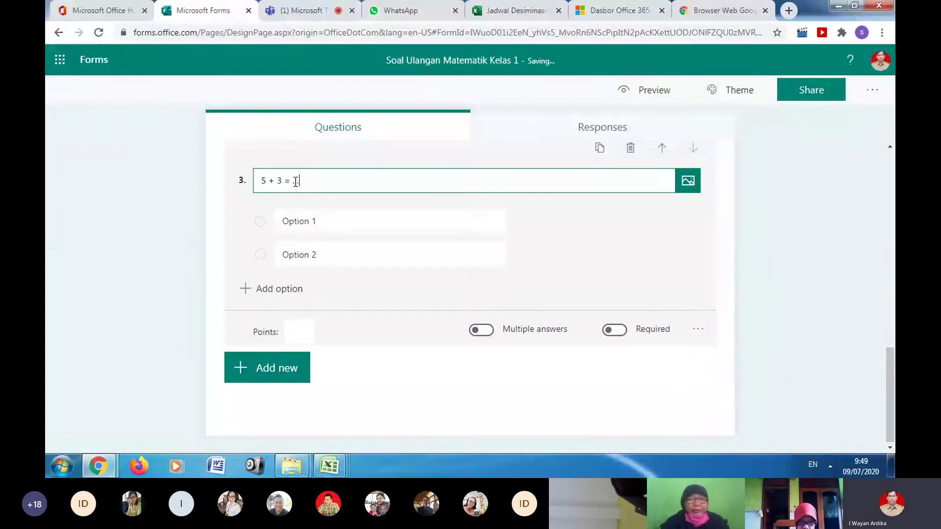
pyautogui.write(' ...')
# - Enter 8, 9, 10 and 11 as answer options for the addition question and delete option 11
pyautogui.press('Tab')
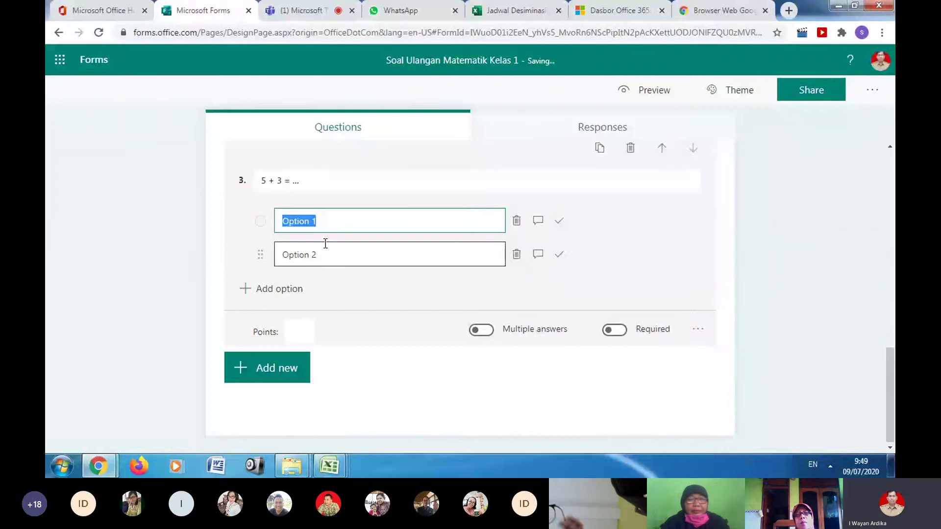
pyautogui.write('8')
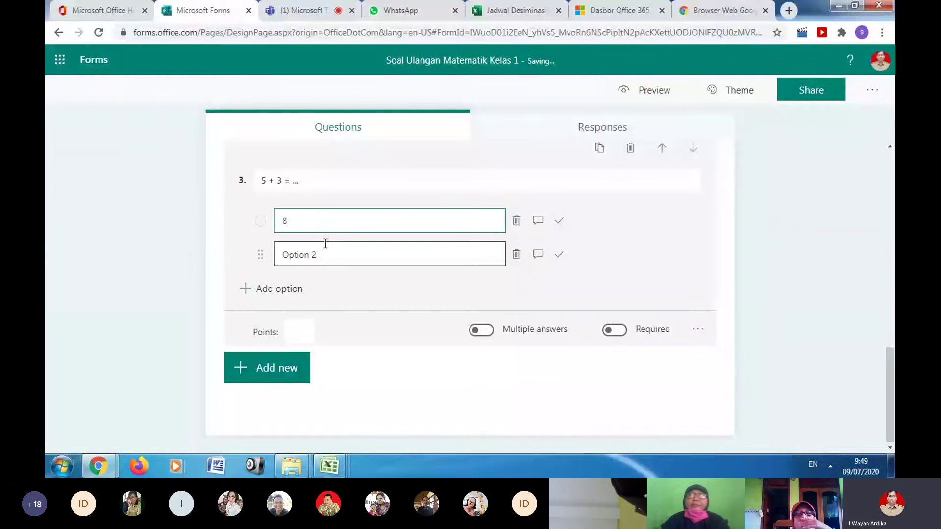
pyautogui.press('Tab')
pyautogui.write('9')
pyautogui.press('Return')
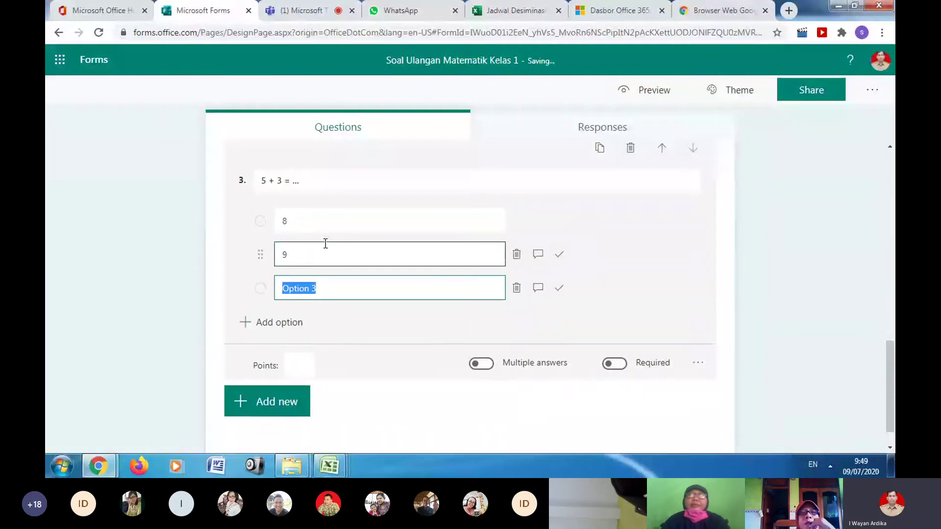
pyautogui.write('10')
pyautogui.press('Return')
pyautogui.write('11')
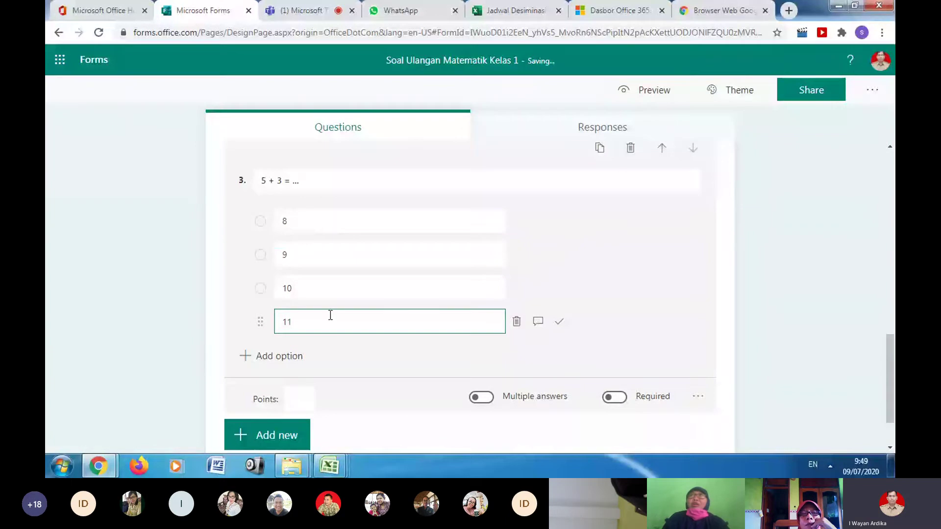
pyautogui.click(517, 322)
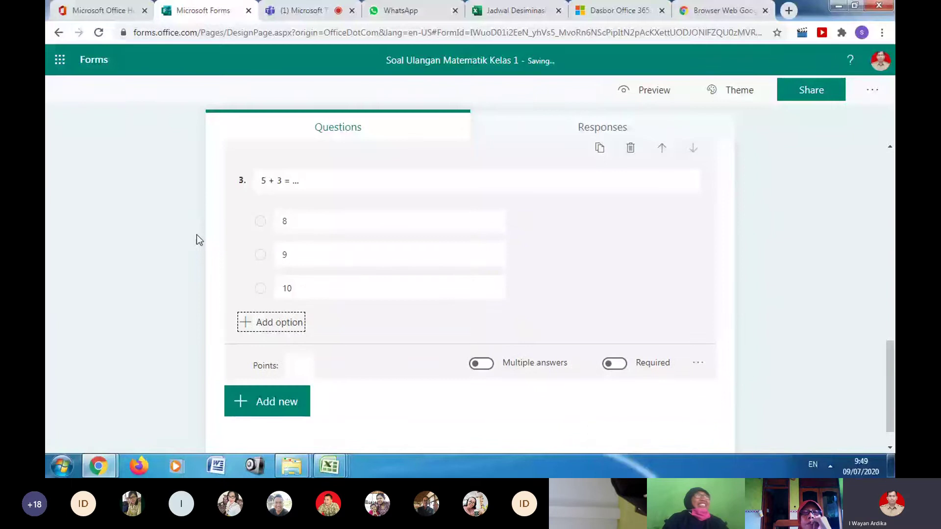
pyautogui.click(294, 187)
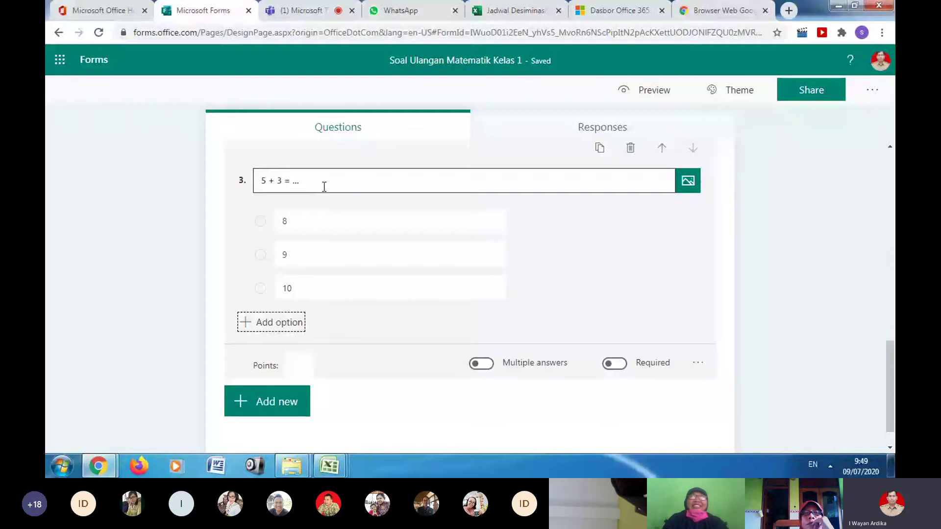
pyautogui.click(295, 263)
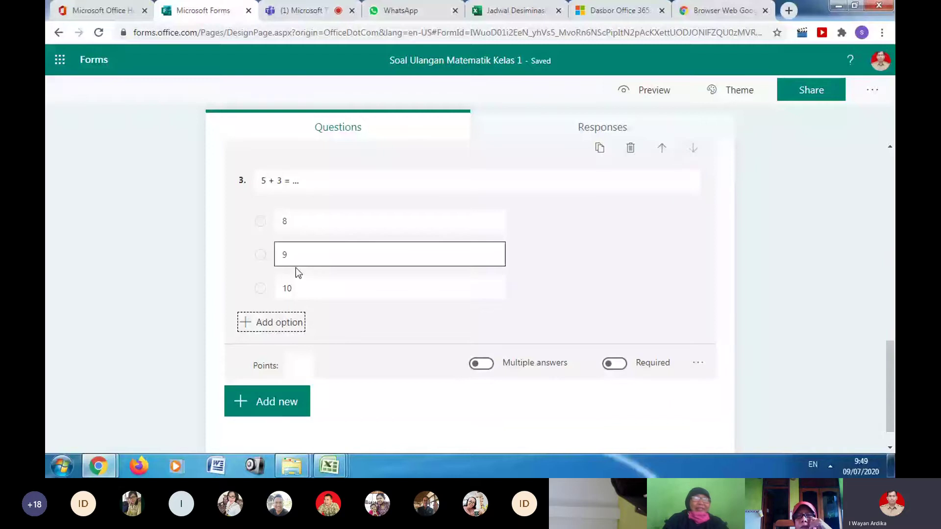
pyautogui.click(606, 186)
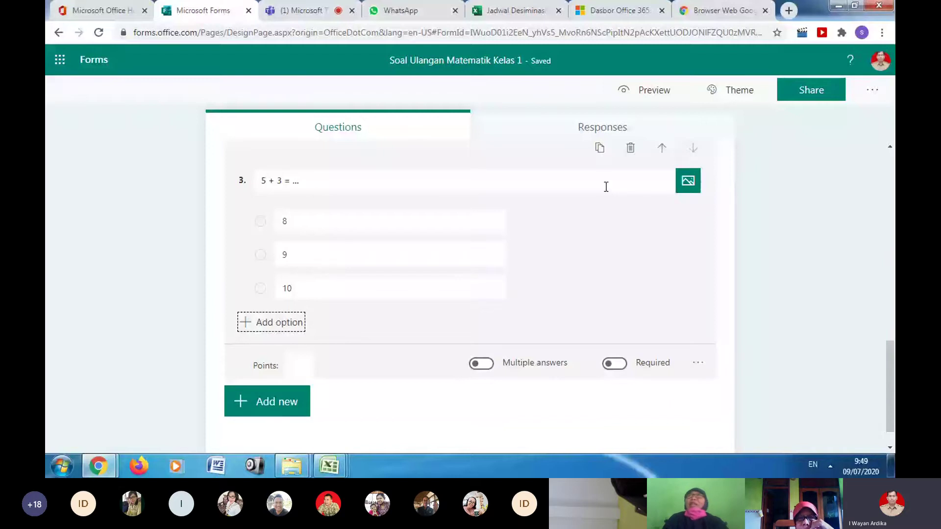
# - Add the feedback message "Selamat Jawabanmu benar!" to option 8 and mark that option as the correct answer
pyautogui.click(281, 229)
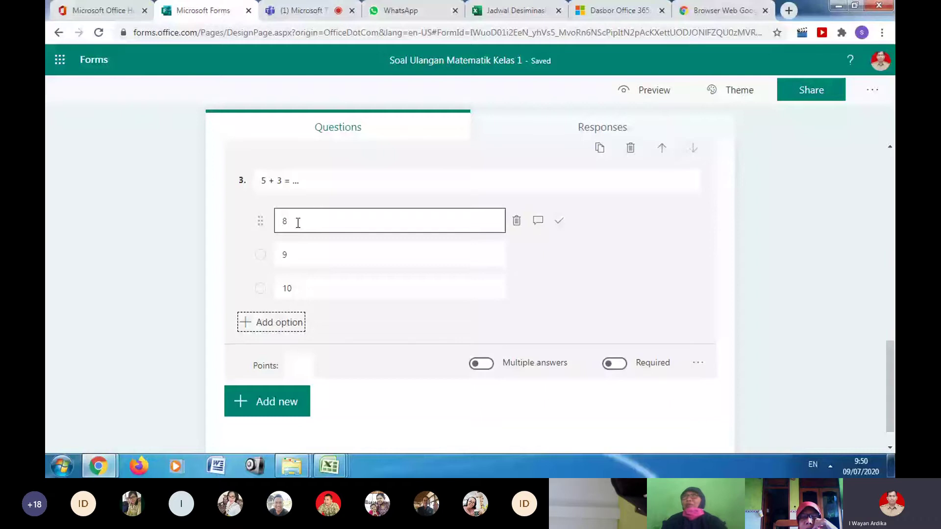
pyautogui.click(537, 221)
pyautogui.write('Sela')
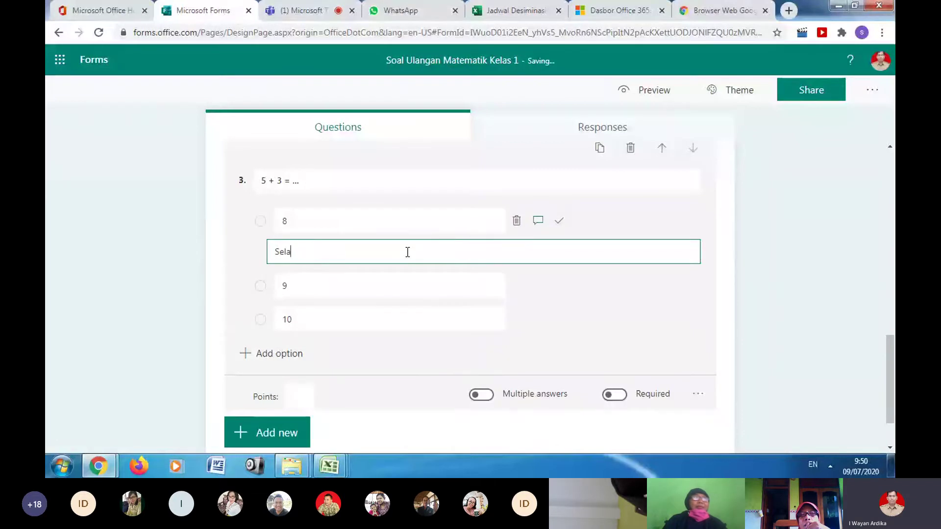
pyautogui.write('mat J')
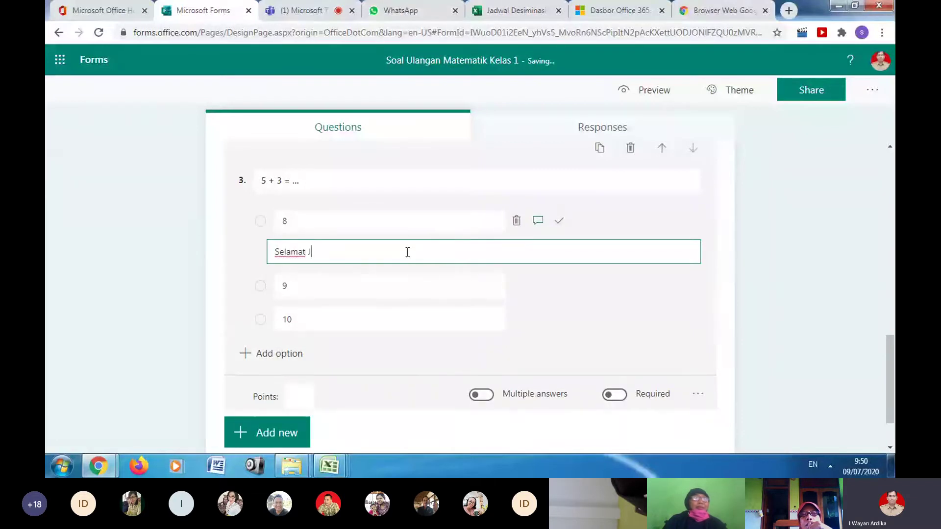
pyautogui.write('awabanmu benar!')
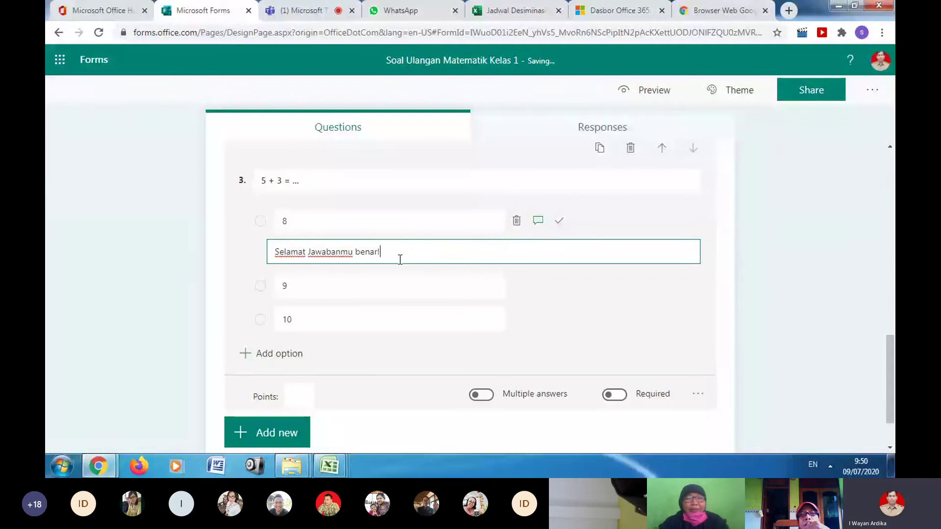
pyautogui.click(560, 224)
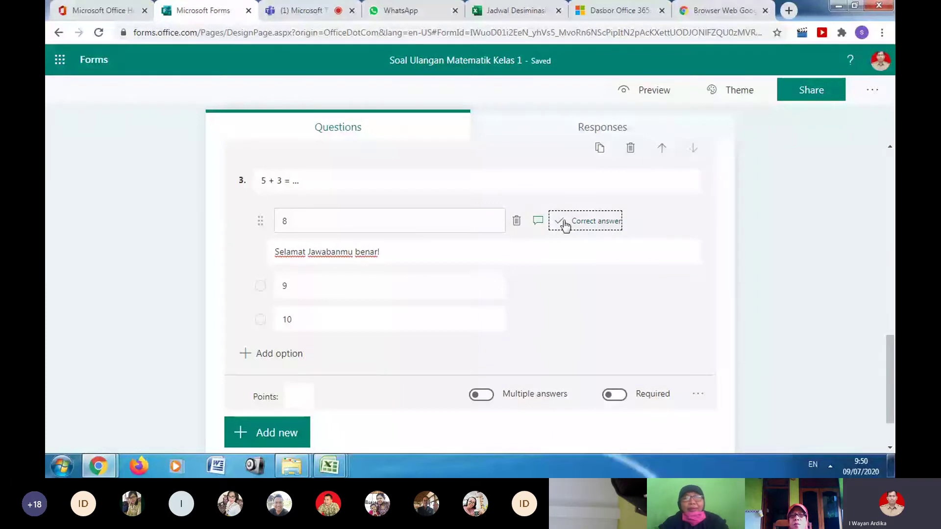
# - Add the feedback message "Maaf jawabanmu salah, belajar lagi!" to answer option 9 of the addition question
pyautogui.click(380, 292)
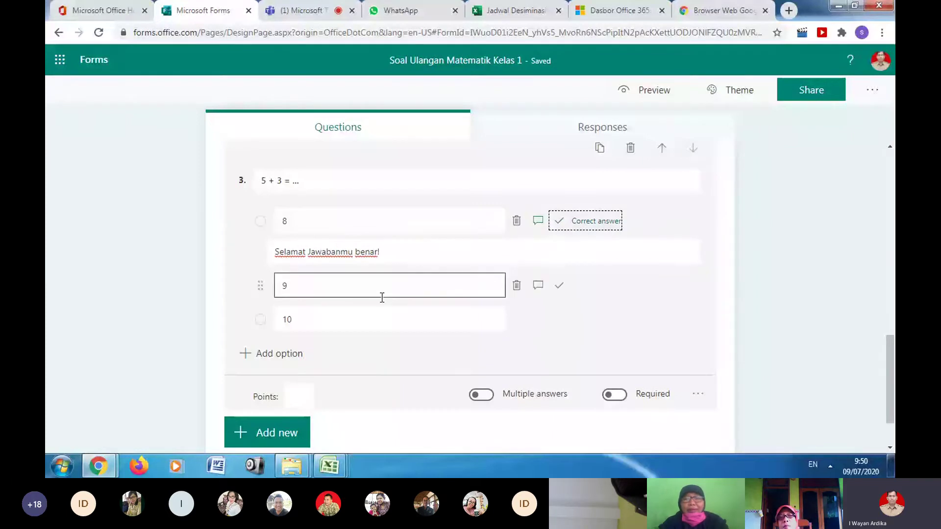
pyautogui.click(538, 288)
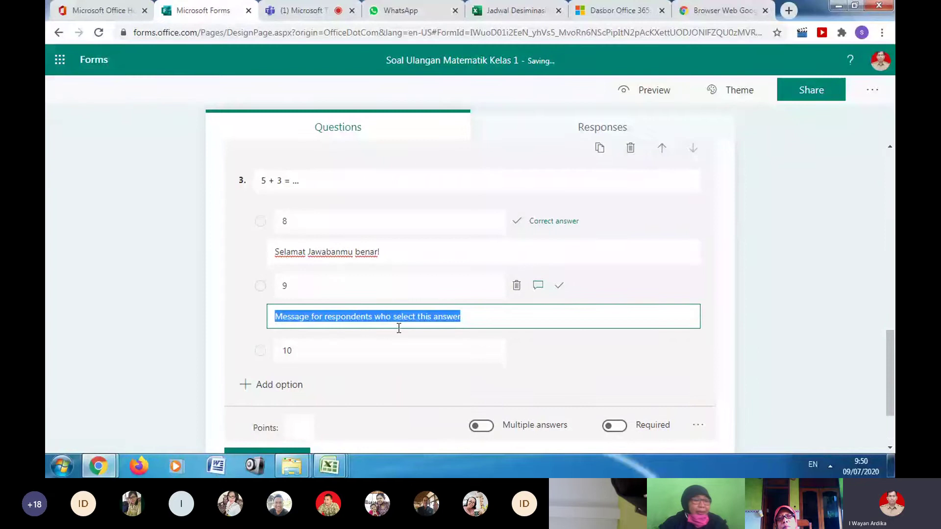
pyautogui.write('Maaf jawab')
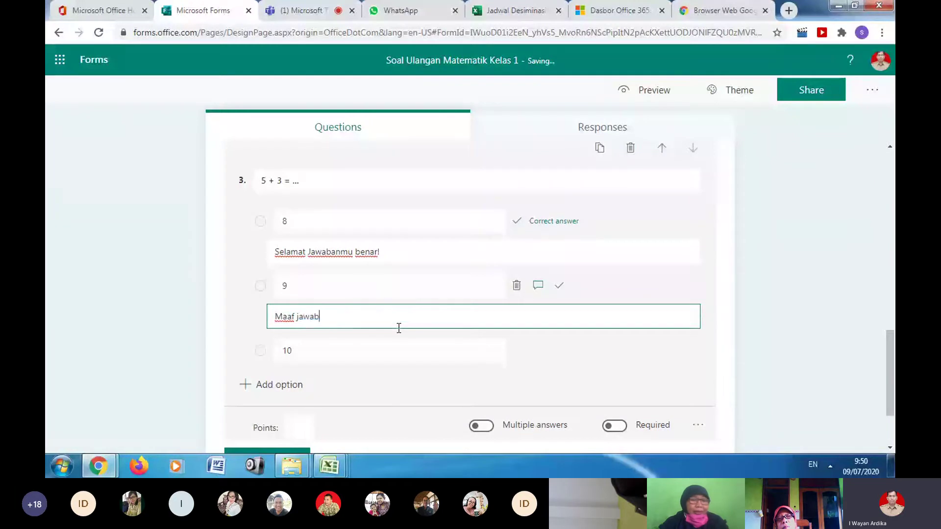
pyautogui.write('anmu salah')
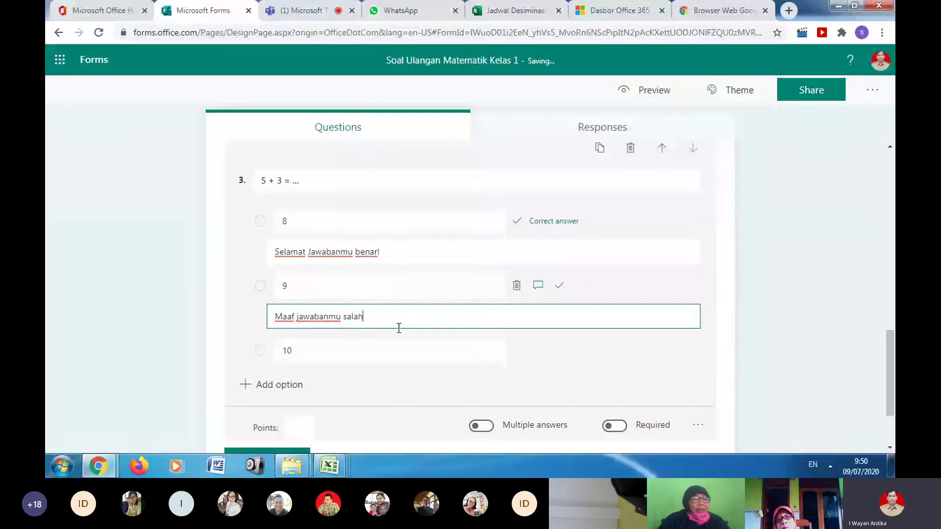
pyautogui.write(', belajar lagi!')
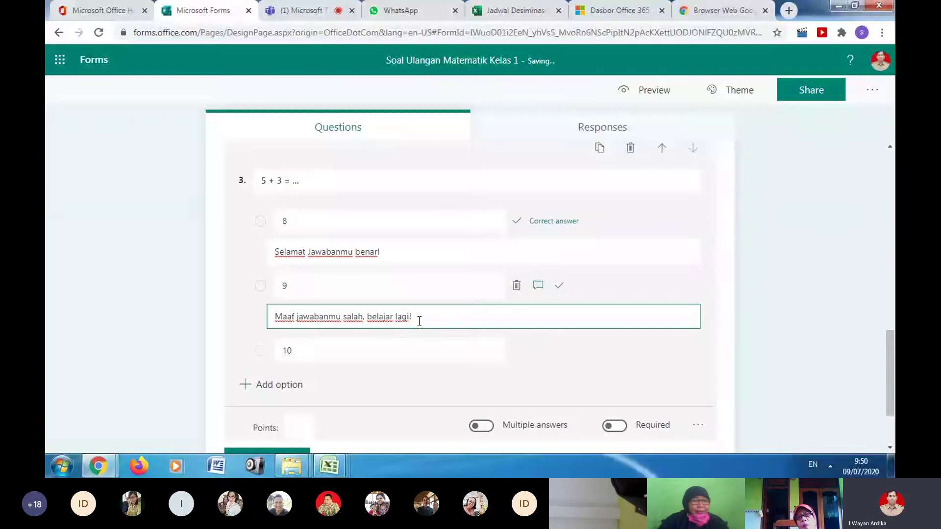
# - Copy option 9's feedback message "Maaf jawabanmu salah, belajar lagi!" to answer option 10
pyautogui.moveTo(420, 321); pyautogui.dragTo(264, 353)
pyautogui.hotkey('ctrl', 'c')
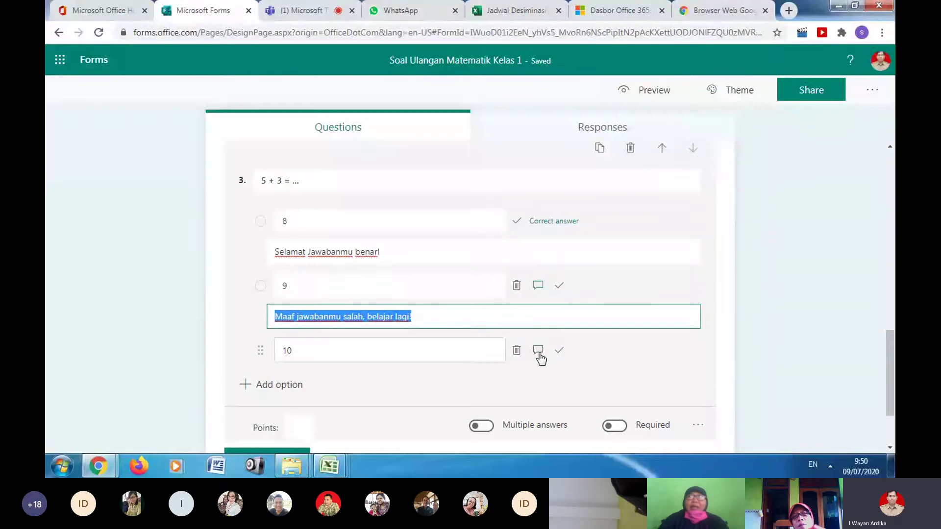
pyautogui.click(541, 355)
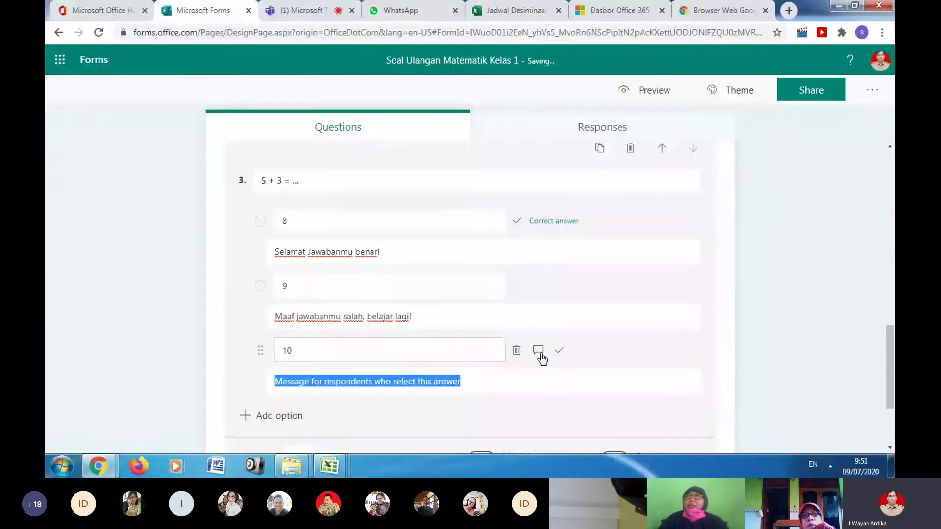
pyautogui.hotkey('ctrl', 'v')
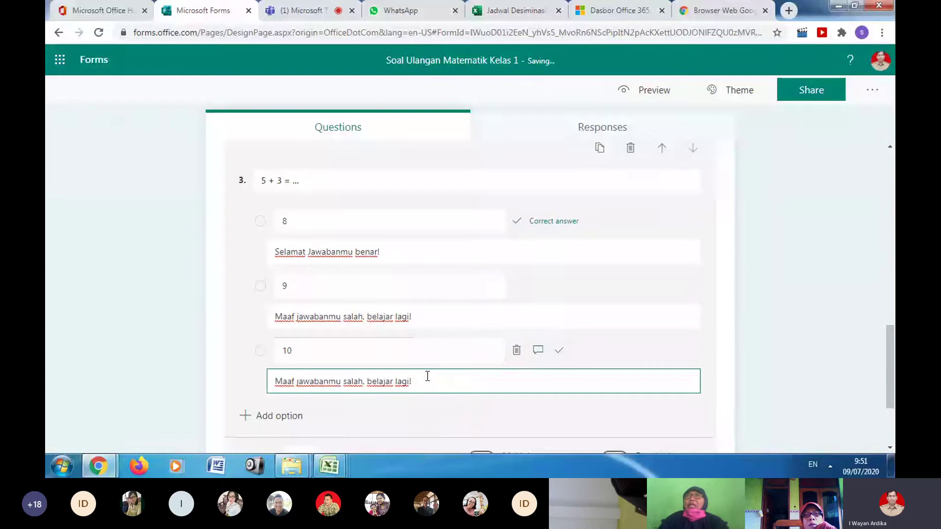
# - Set the addition question's points to 1 and make the question required
pyautogui.scroll(-3, 417, 372)
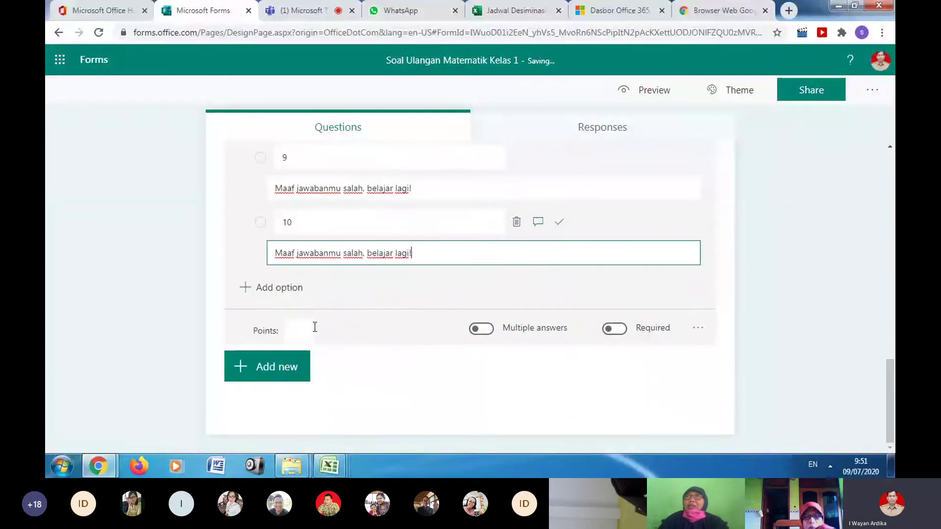
pyautogui.scroll(3, 316, 314)
pyautogui.scroll(-3, 314, 310)
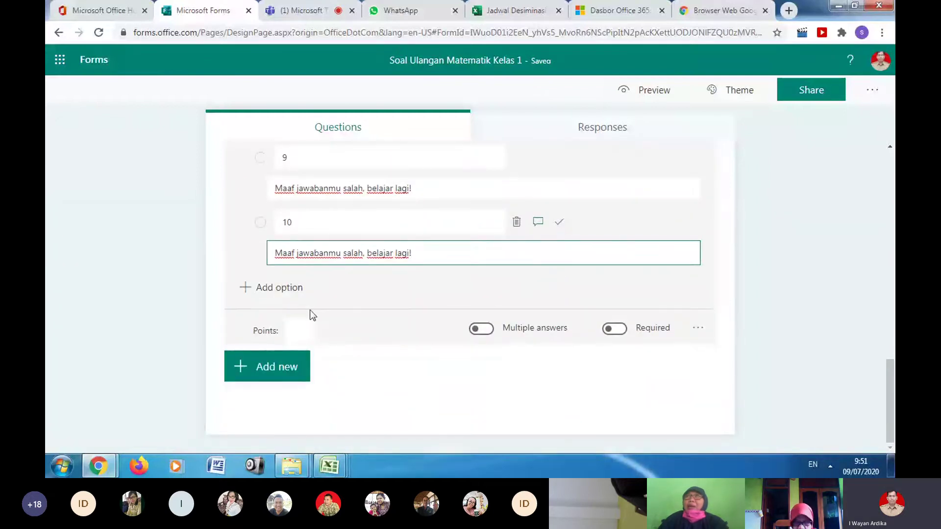
pyautogui.click(300, 329)
pyautogui.scroll(5, 312, 324)
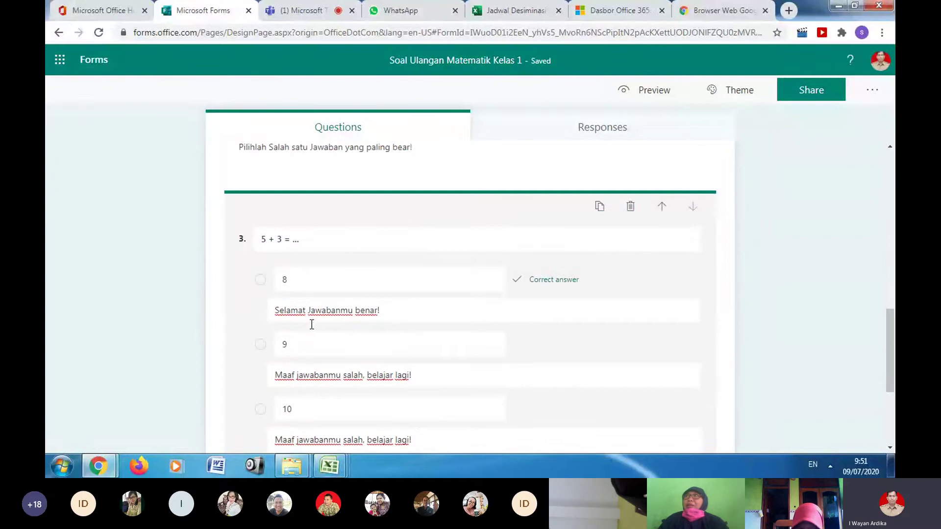
pyautogui.scroll(-5, 304, 294)
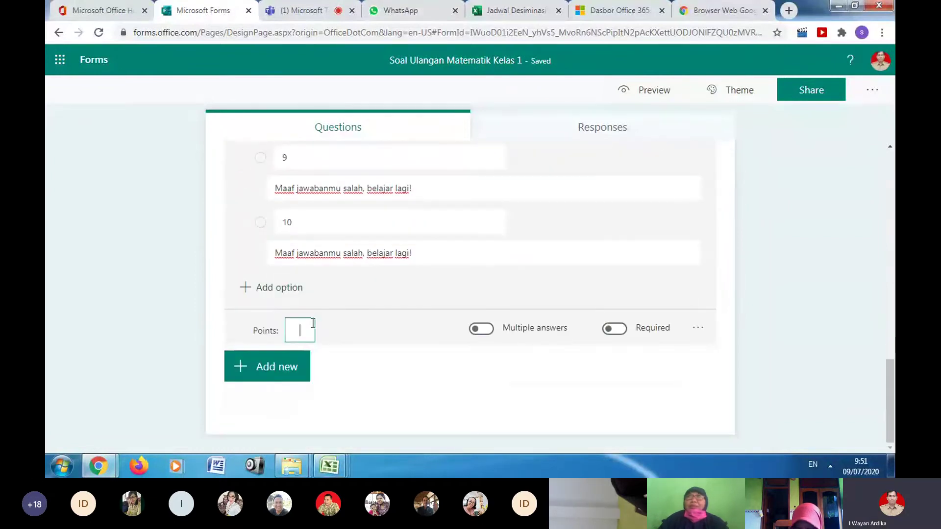
pyautogui.write('1')
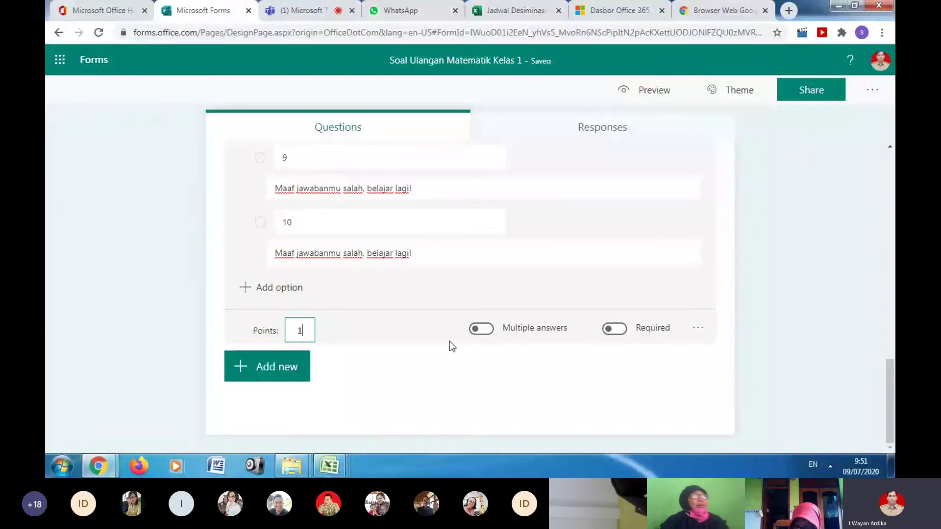
pyautogui.click(618, 333)
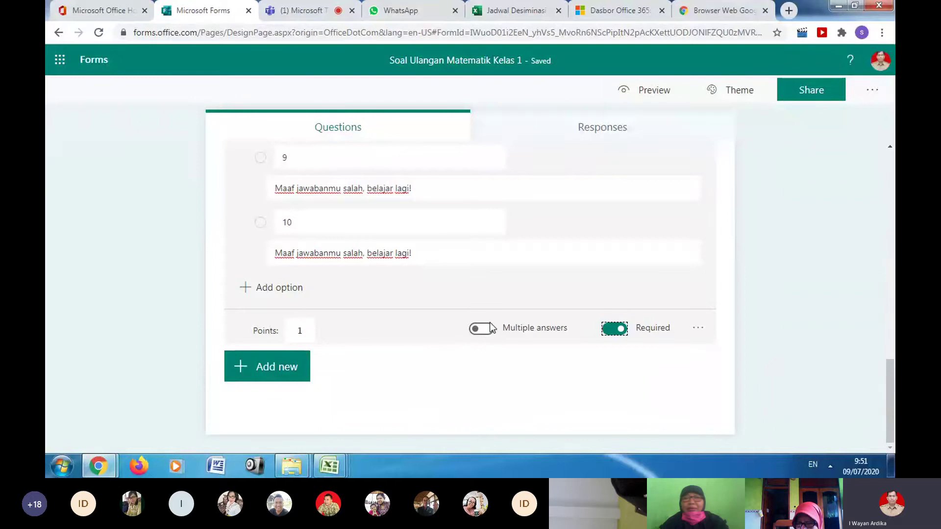
# - Preview the quiz, fill in both Nama and Kelas with "a", and continue to the Soal Pilihan Ganda section
pyautogui.scroll(3, 334, 249)
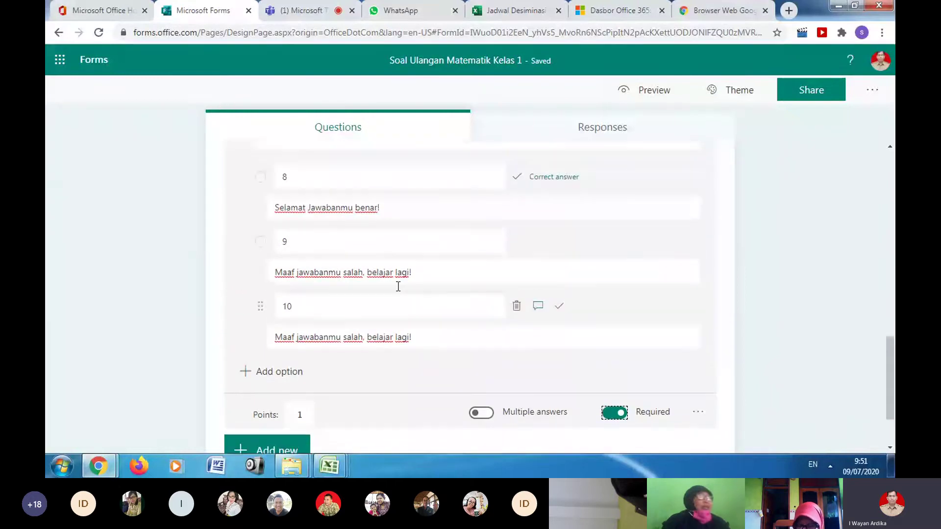
pyautogui.scroll(-3, 397, 286)
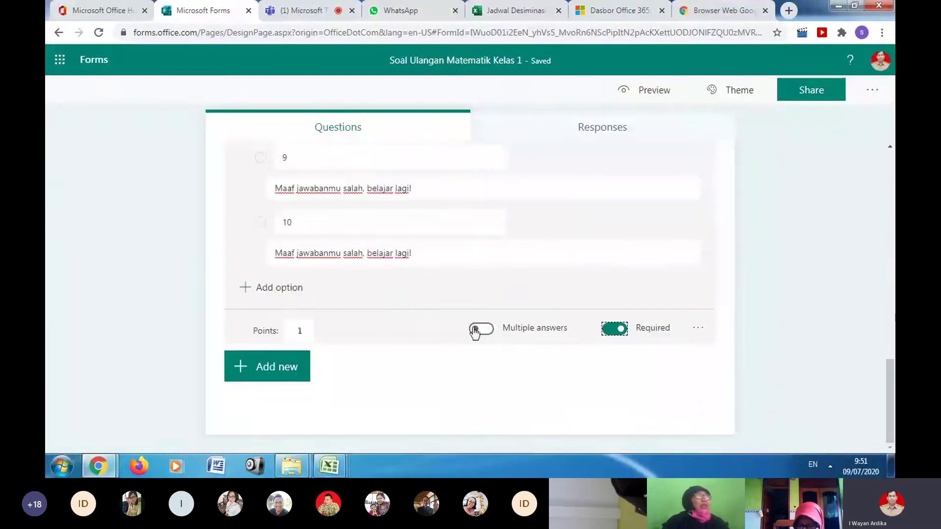
pyautogui.scroll(2, 443, 317)
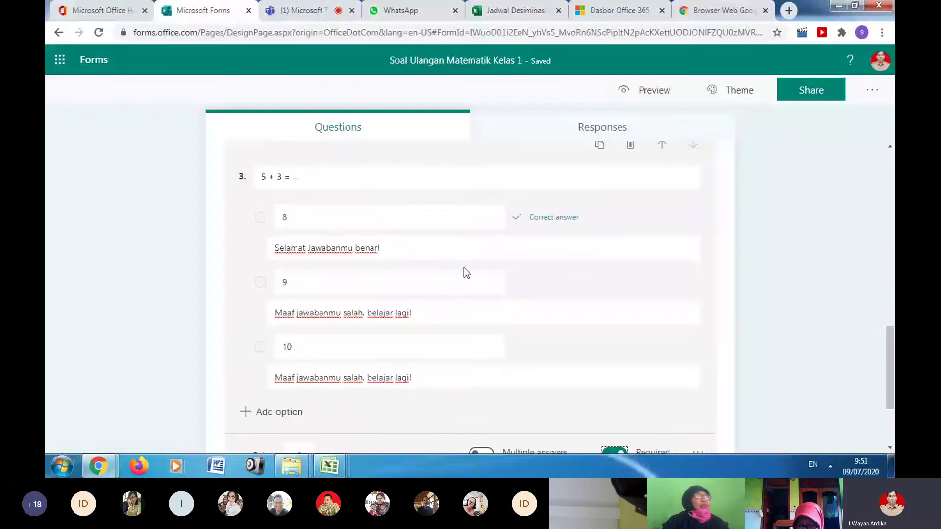
pyautogui.moveTo(465, 275)
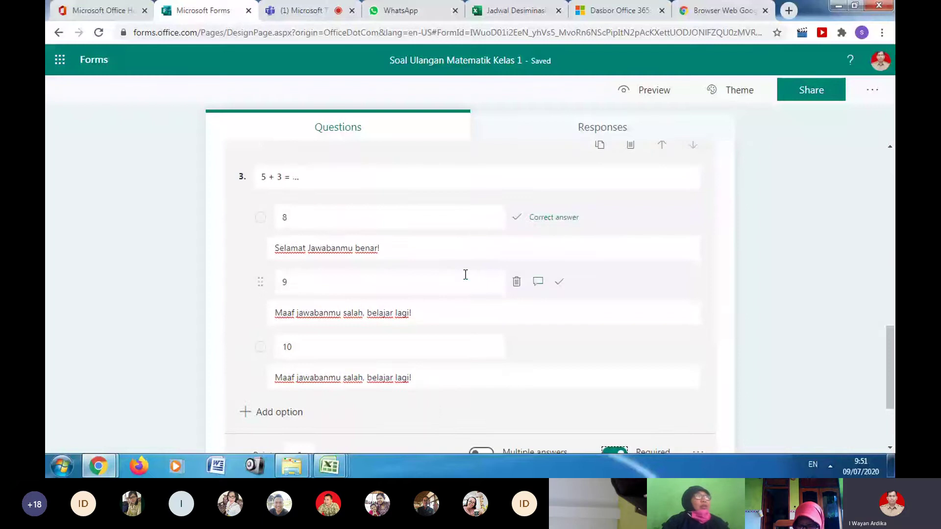
pyautogui.scroll(1, 466, 274)
pyautogui.click(651, 89)
pyautogui.scroll(-1, 427, 215)
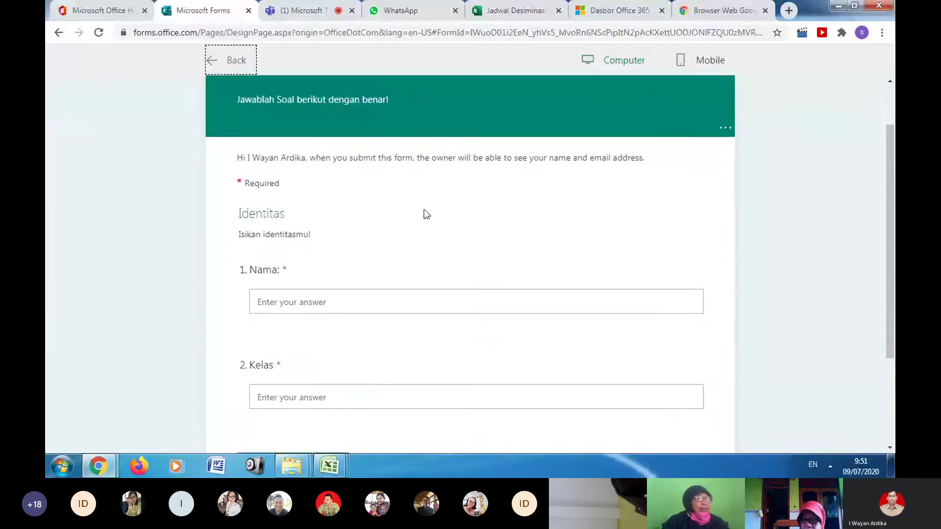
pyautogui.scroll(-1, 426, 214)
pyautogui.click(306, 239)
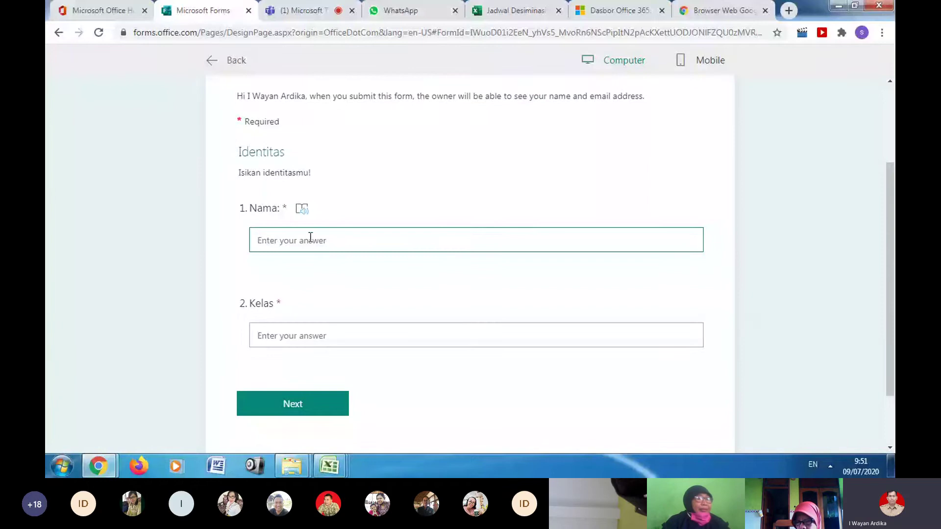
pyautogui.write('a')
pyautogui.click(304, 336)
pyautogui.write('1')
pyautogui.click(307, 404)
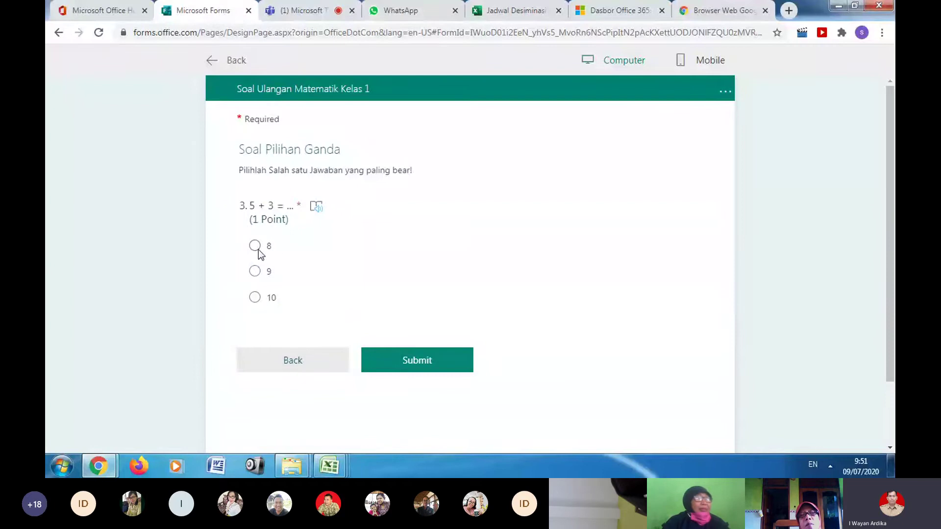
# - Submit the preview response with 9 as the answer to 5 + 3, and examine its score and feedback
pyautogui.click(255, 272)
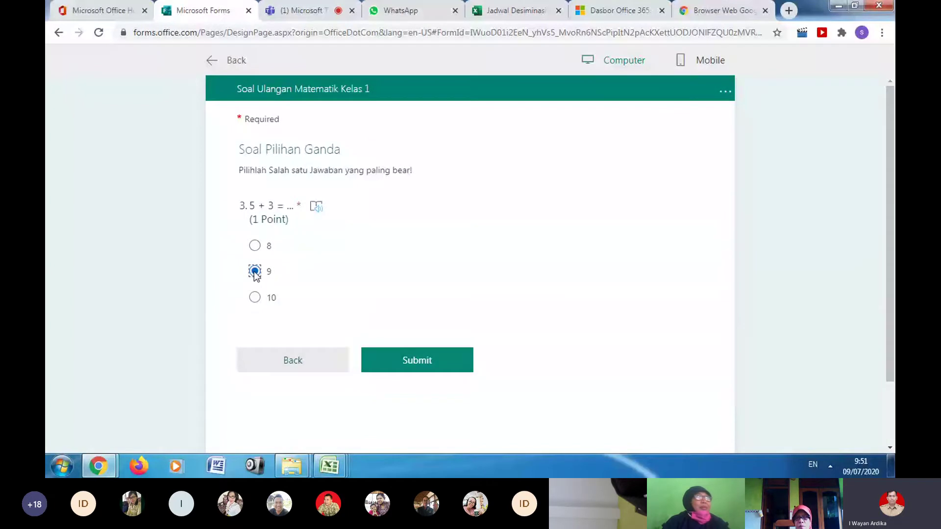
pyautogui.click(395, 369)
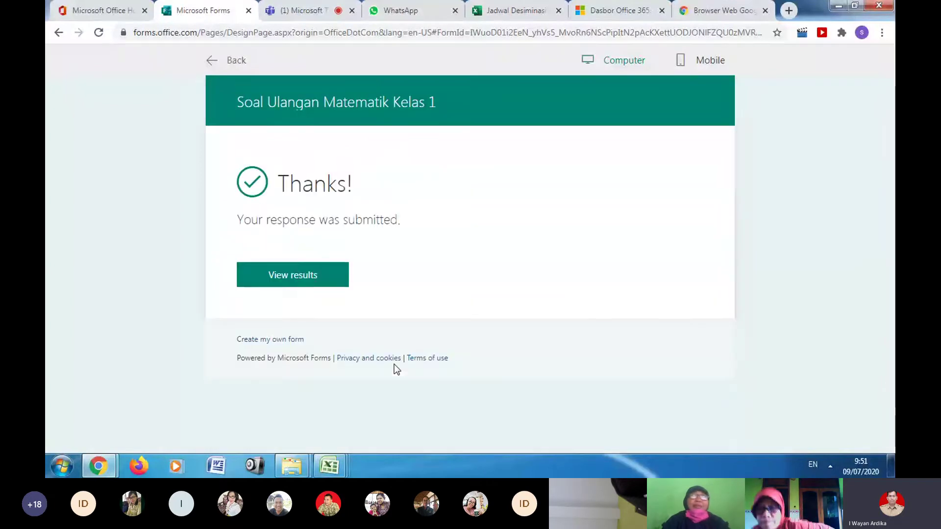
pyautogui.click(301, 277)
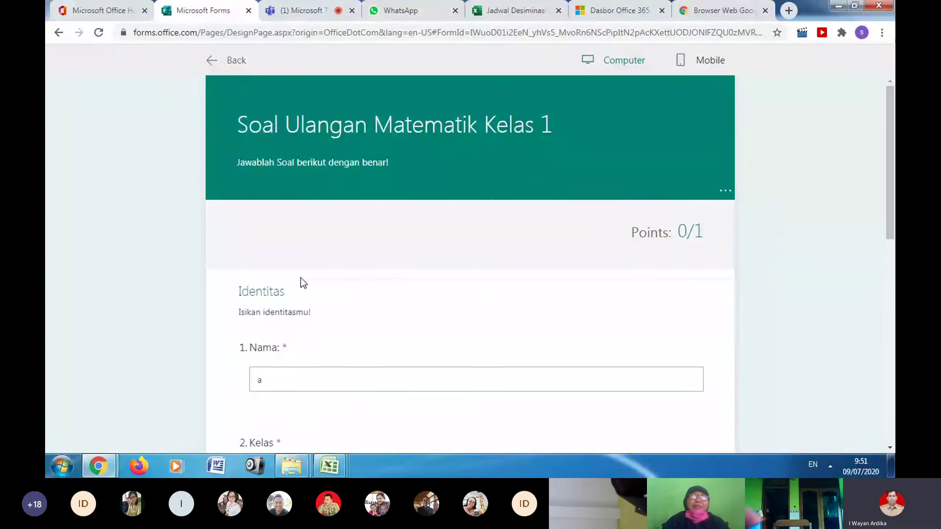
pyautogui.scroll(-9, 313, 289)
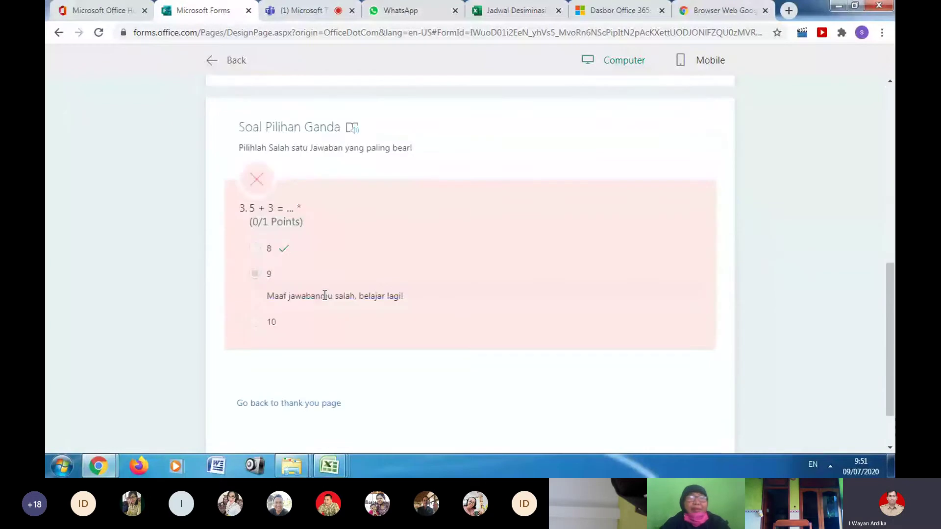
pyautogui.scroll(-1, 324, 295)
pyautogui.scroll(1, 294, 294)
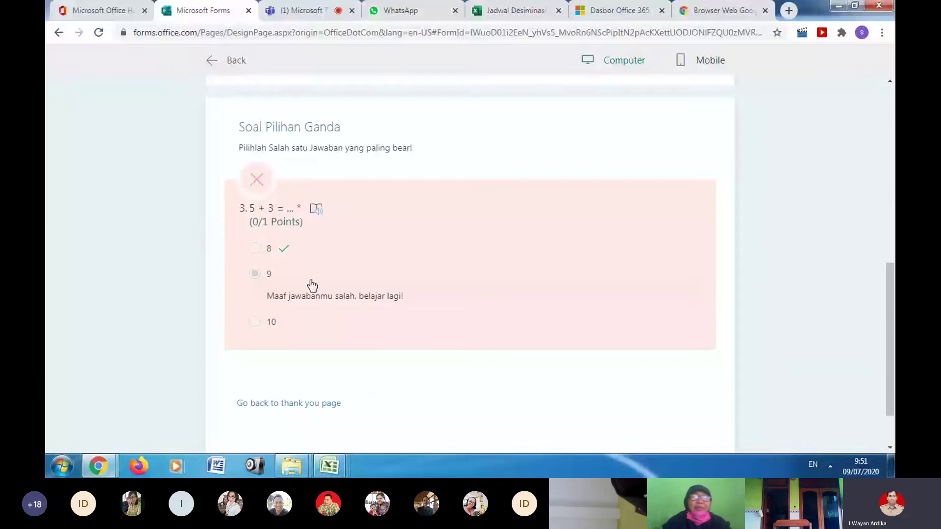
pyautogui.scroll(10, 318, 250)
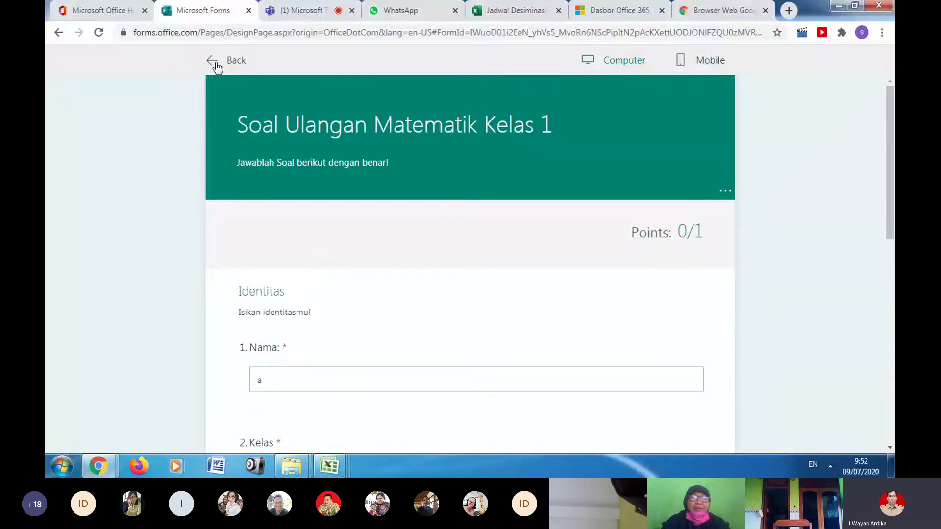
# - Return to the quiz editor and examine the response summary and the answer chart for the addition question
pyautogui.click(215, 63)
pyautogui.click(591, 131)
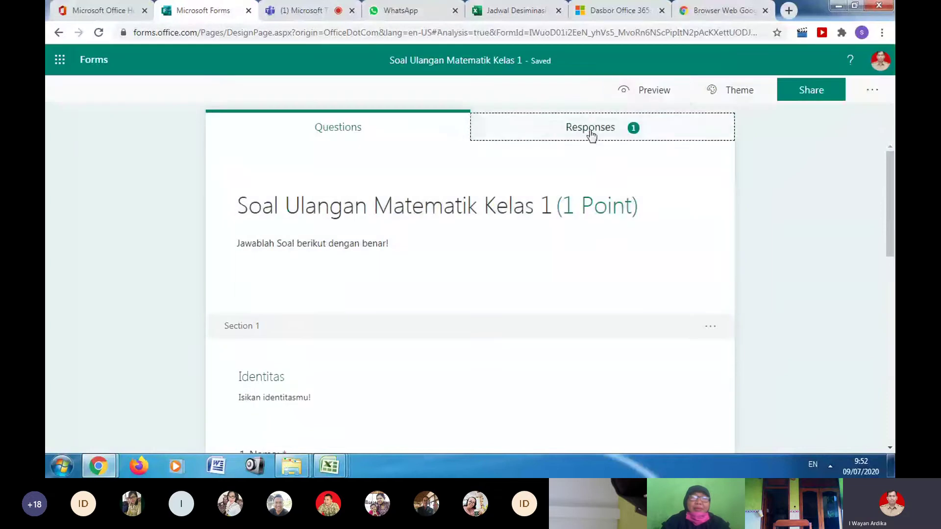
pyautogui.scroll(-4, 324, 339)
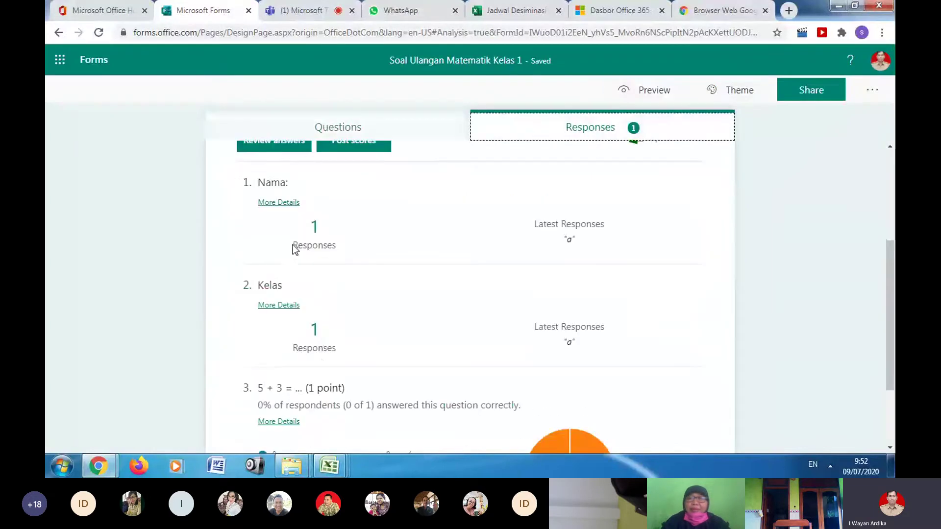
pyautogui.scroll(-2, 338, 363)
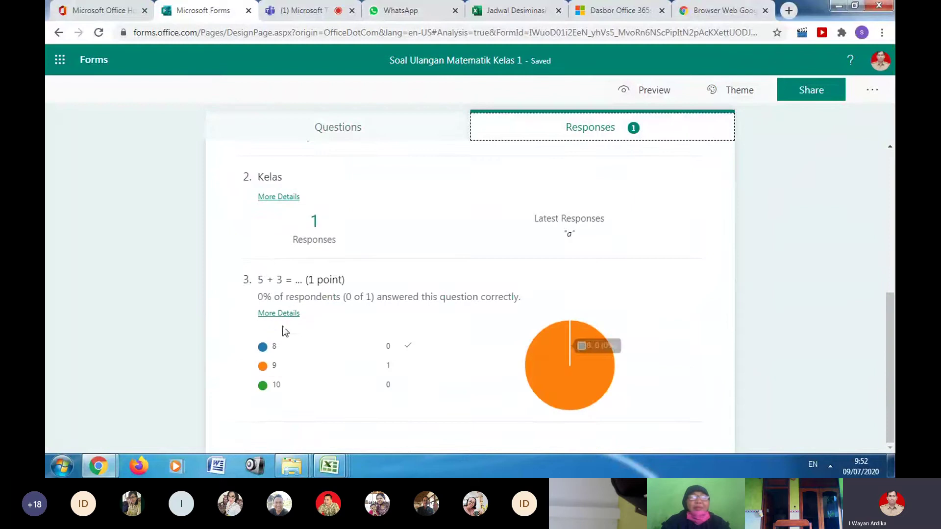
pyautogui.moveTo(562, 334)
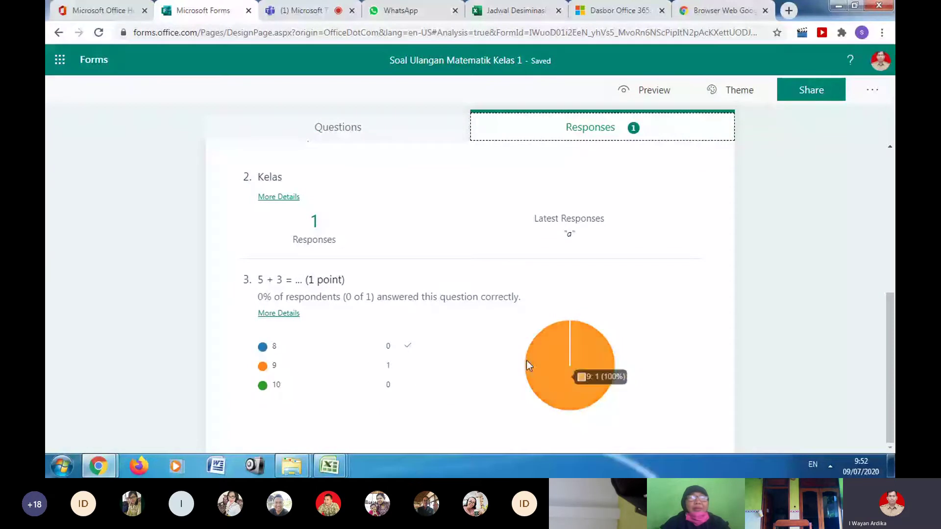
# - Export the quiz responses to Excel and open the downloaded workbook Soal Ulangan Matematik Kelas 1 from the Downloads folder
pyautogui.scroll(8, 531, 355)
pyautogui.scroll(-1, 530, 353)
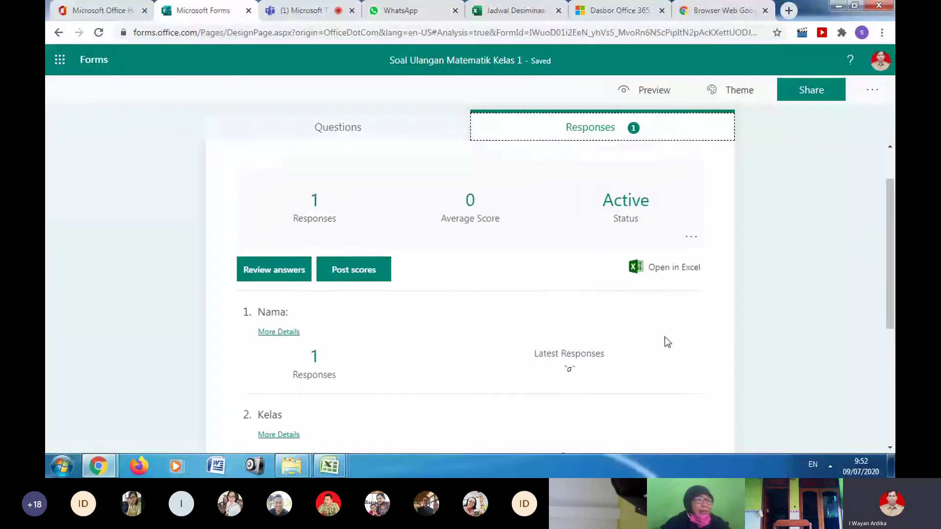
pyautogui.click(657, 263)
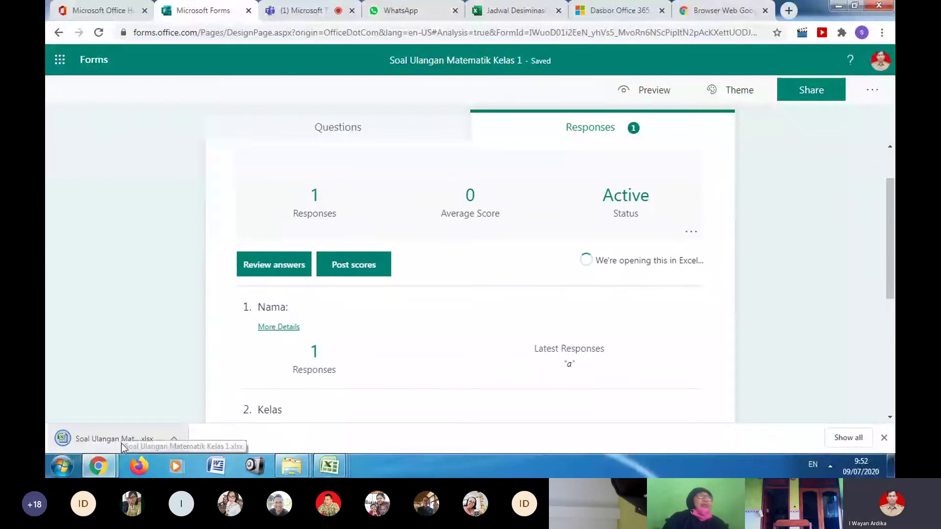
pyautogui.click(122, 443)
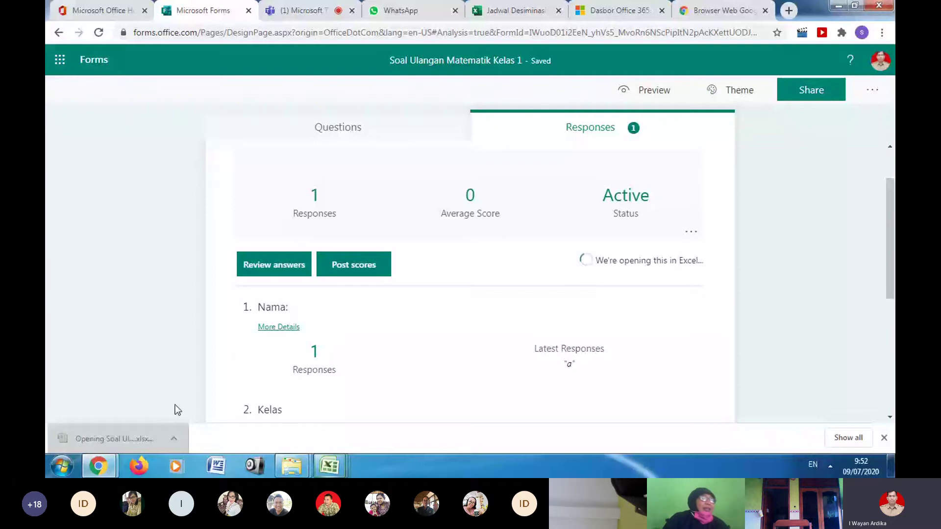
pyautogui.click(174, 437)
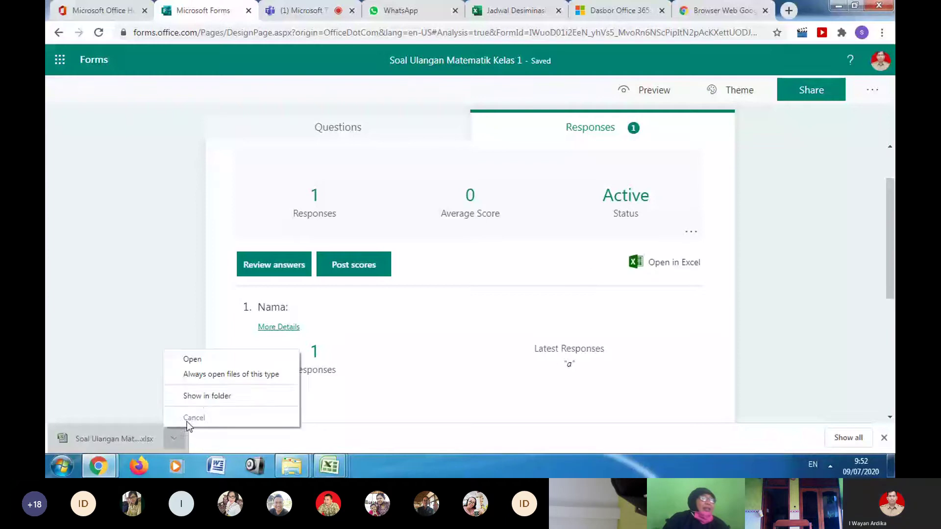
pyautogui.click(201, 397)
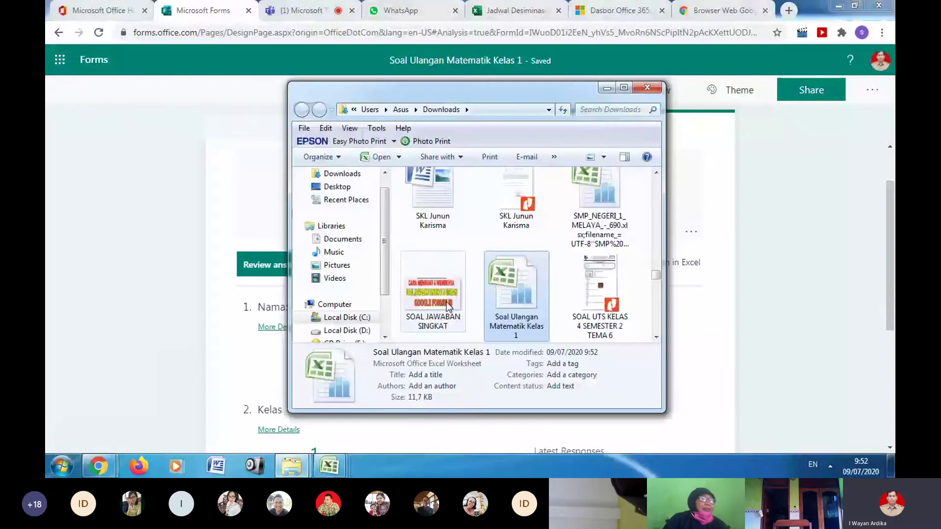
pyautogui.doubleClick(516, 289)
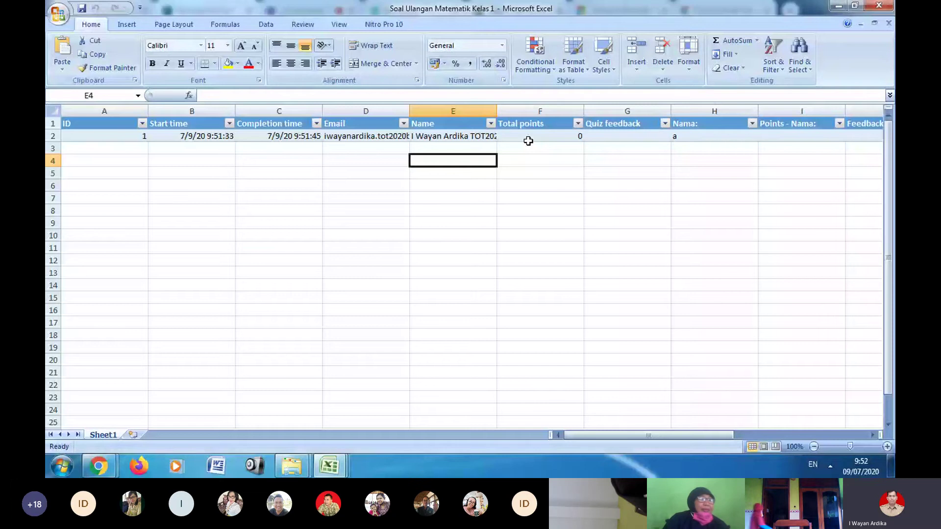
# - Switch back to the quiz questions in Microsoft Forms and add a choice question reading "10-6 = ..." after the addition question
pyautogui.moveTo(98, 466)
pyautogui.click(111, 396)
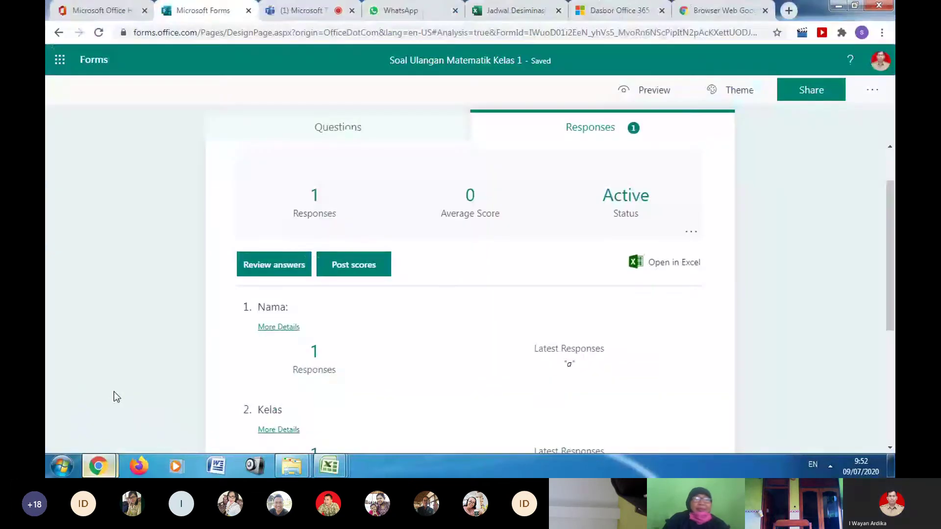
pyautogui.hotkey('alt', 'Left')
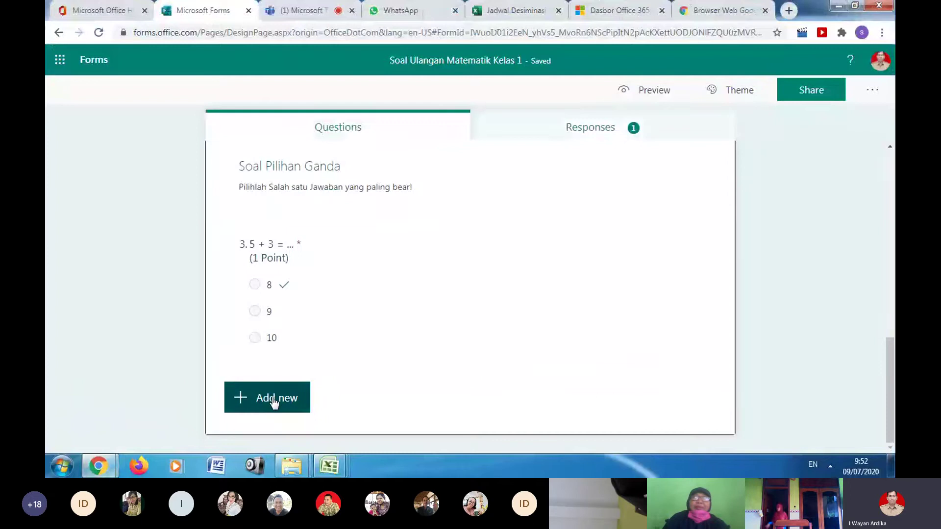
pyautogui.click(274, 402)
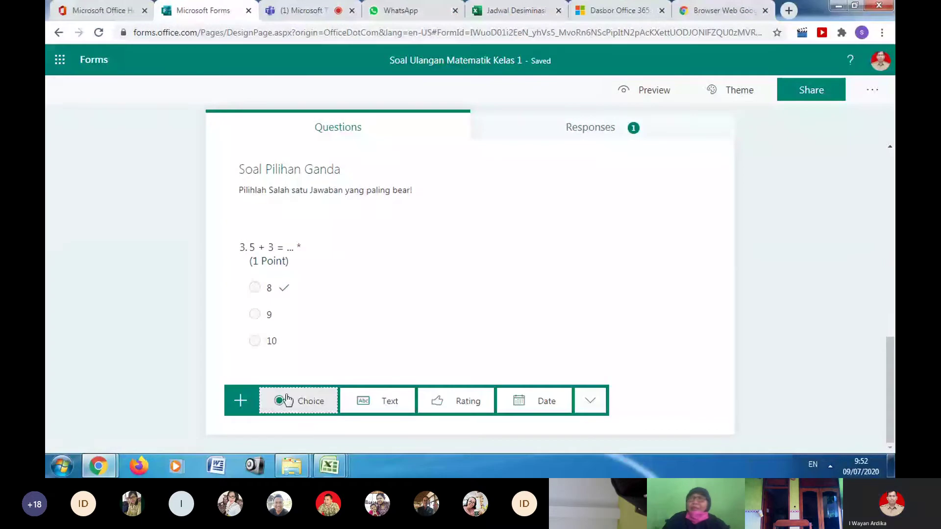
pyautogui.click(303, 401)
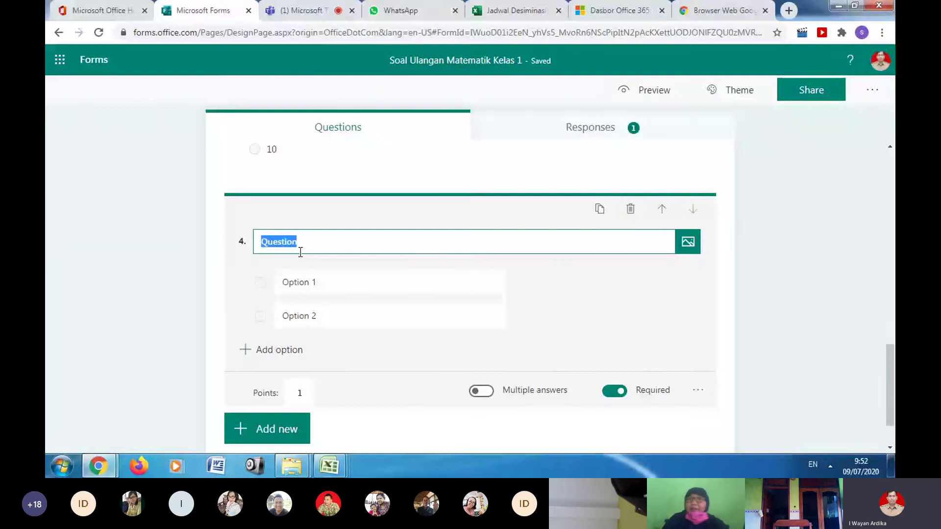
pyautogui.write('10-')
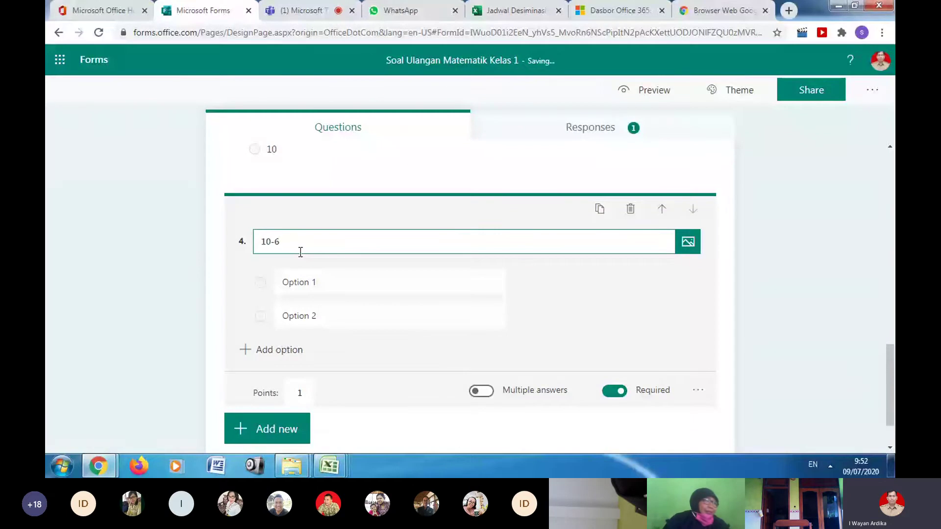
pyautogui.write('6 = ...')
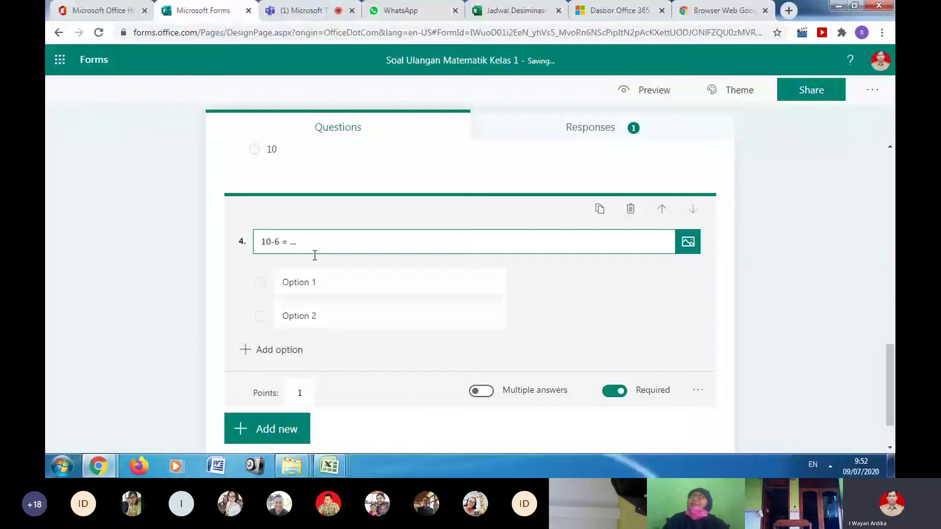
# - Fill in the answer options 4, 3 and 2 for the subtraction question, adding a third option
pyautogui.click(296, 289)
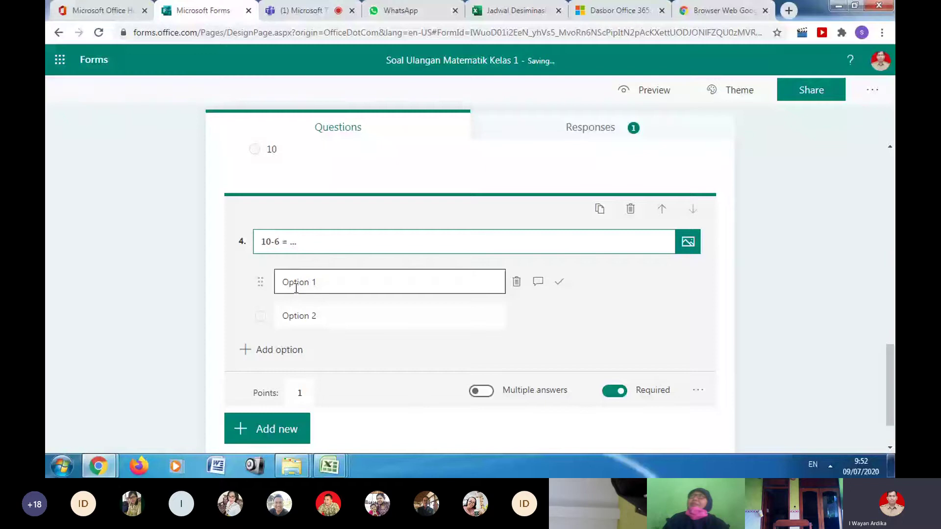
pyautogui.click(296, 289)
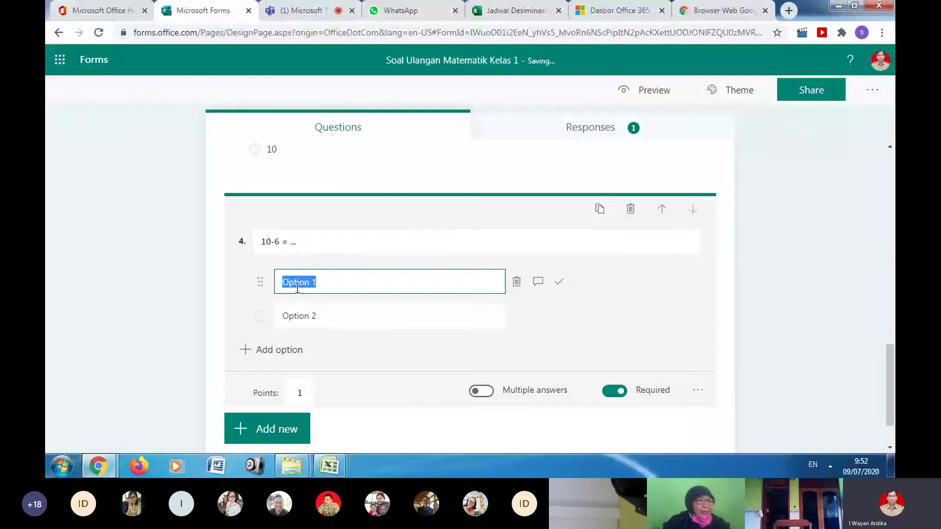
pyautogui.write('4')
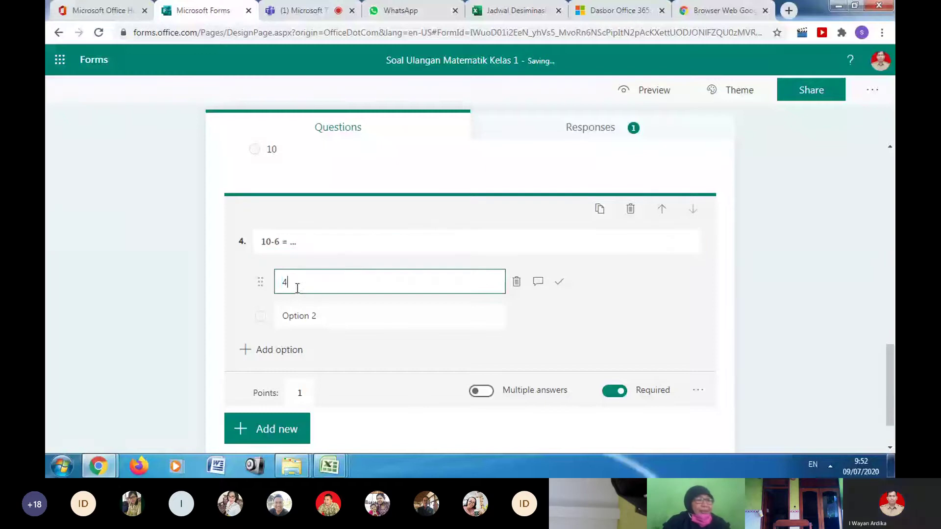
pyautogui.click(303, 314)
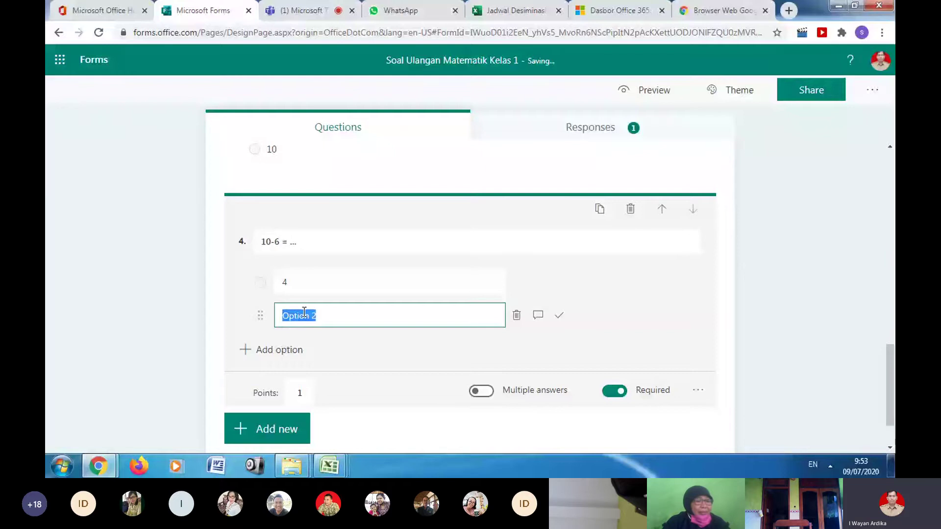
pyautogui.write('3')
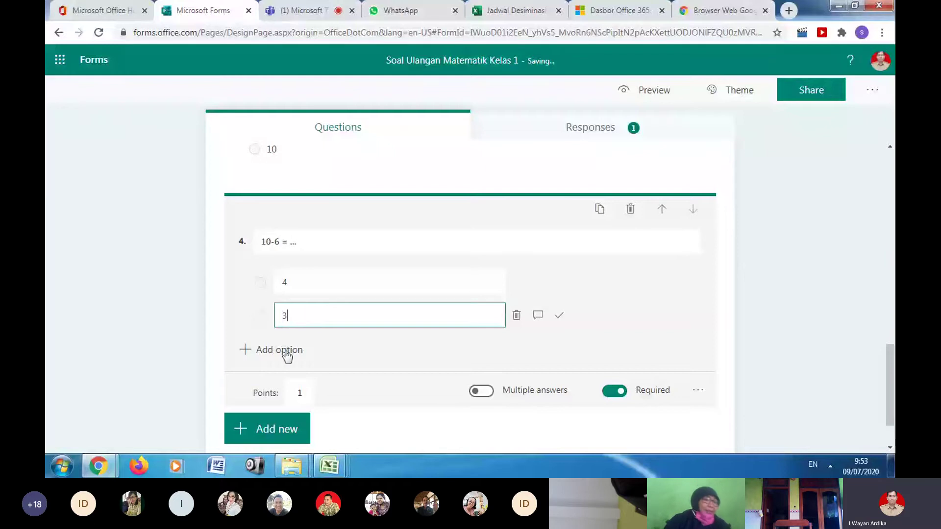
pyautogui.click(288, 353)
pyautogui.write('2')
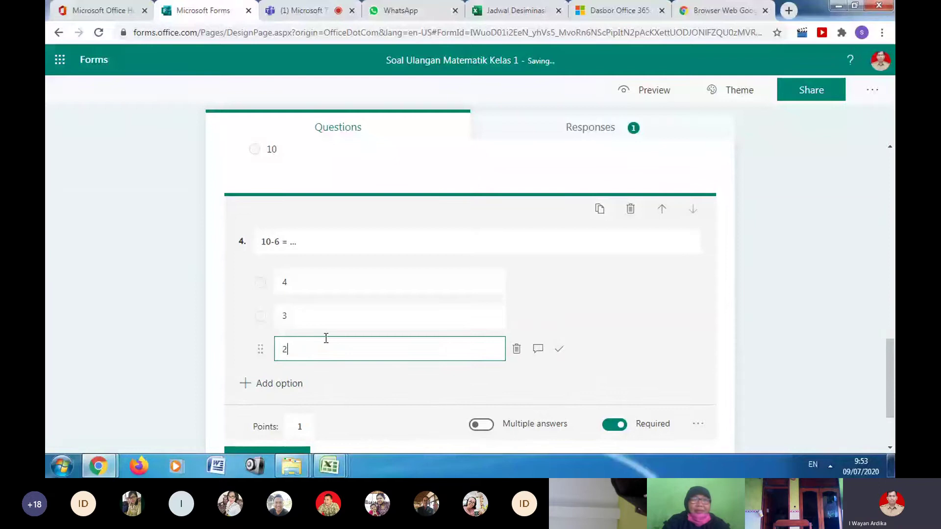
# - Give option 4 of the subtraction question the feedback message "Selamat Jawabanmu benar!" and mark it as the correct answer
pyautogui.scroll(-1, 309, 300)
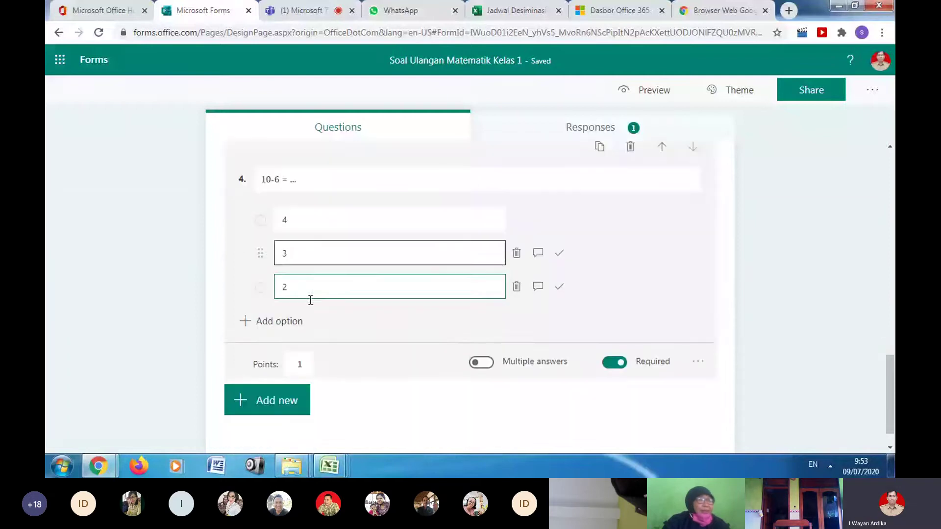
pyautogui.scroll(3, 319, 333)
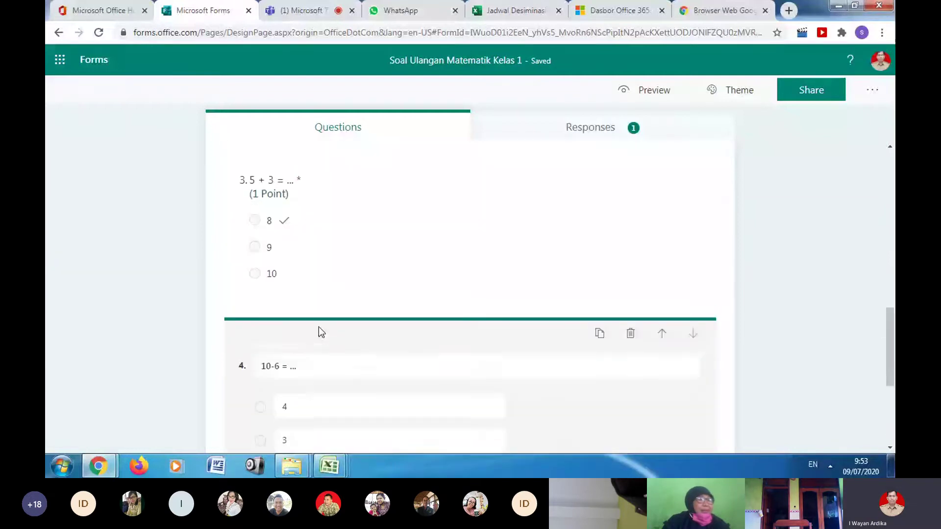
pyautogui.scroll(-3, 318, 332)
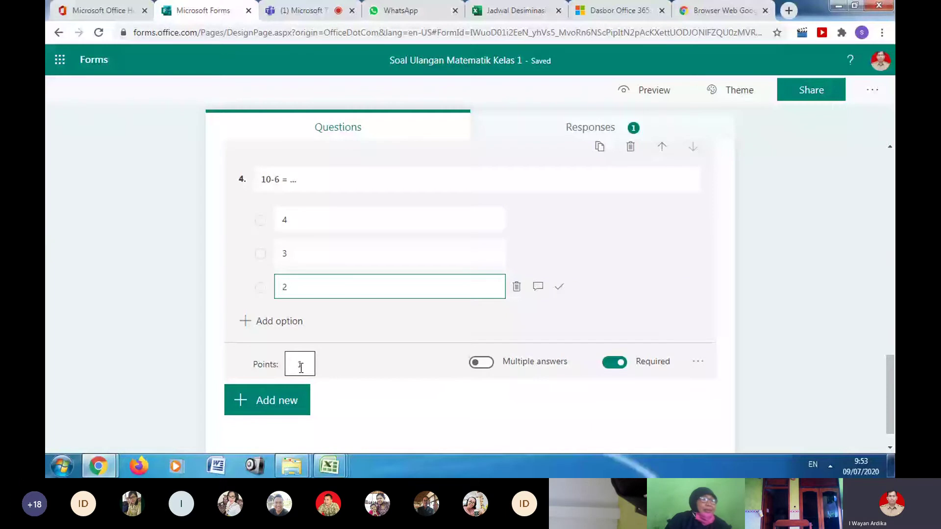
pyautogui.scroll(1, 294, 385)
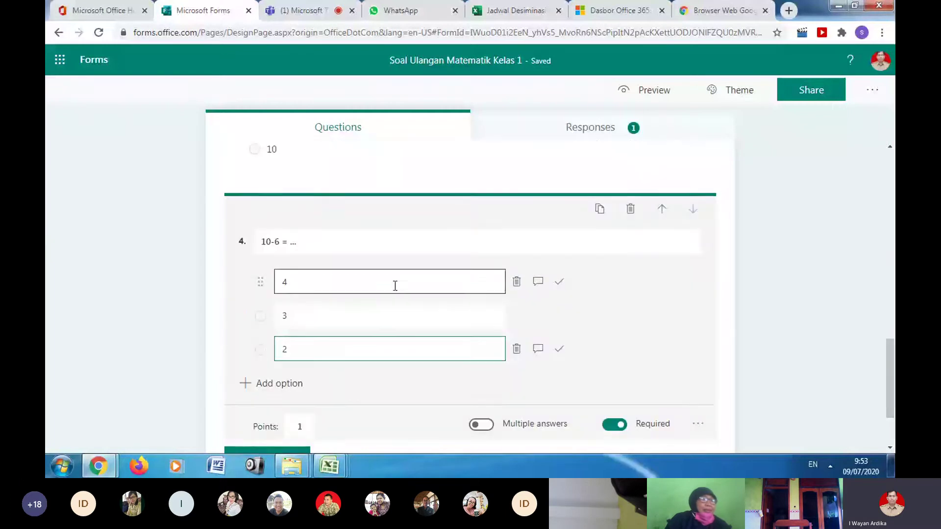
pyautogui.click(540, 282)
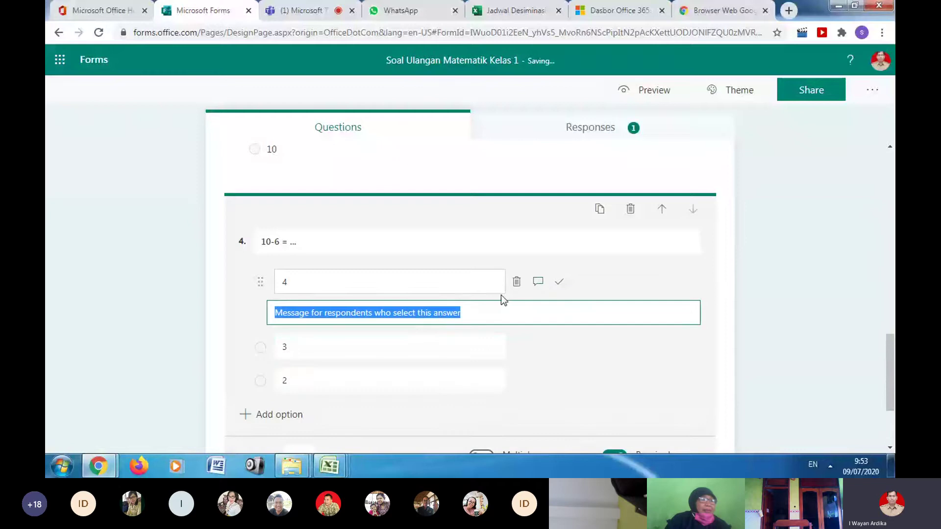
pyautogui.write('Selamat ')
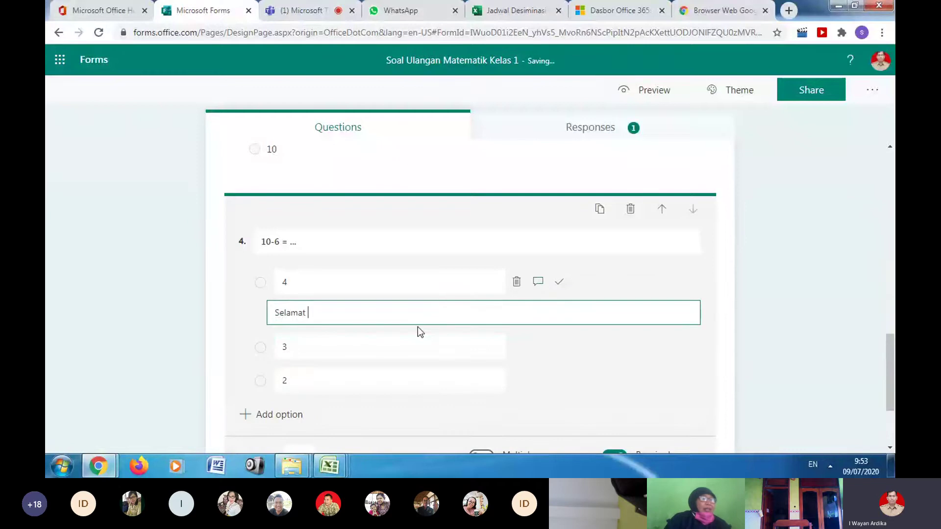
pyautogui.write('Jawan')
pyautogui.press('BackSpace')
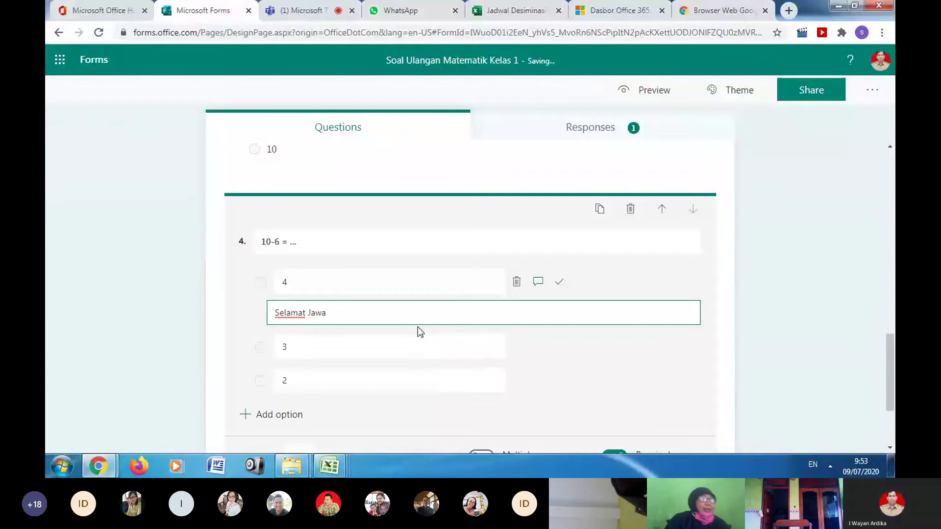
pyautogui.write('banmu ben')
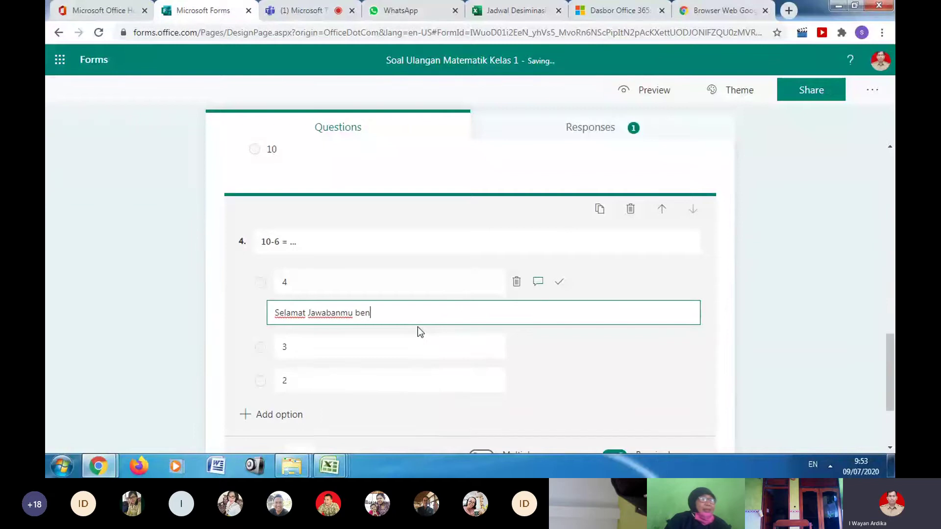
pyautogui.write('ar!')
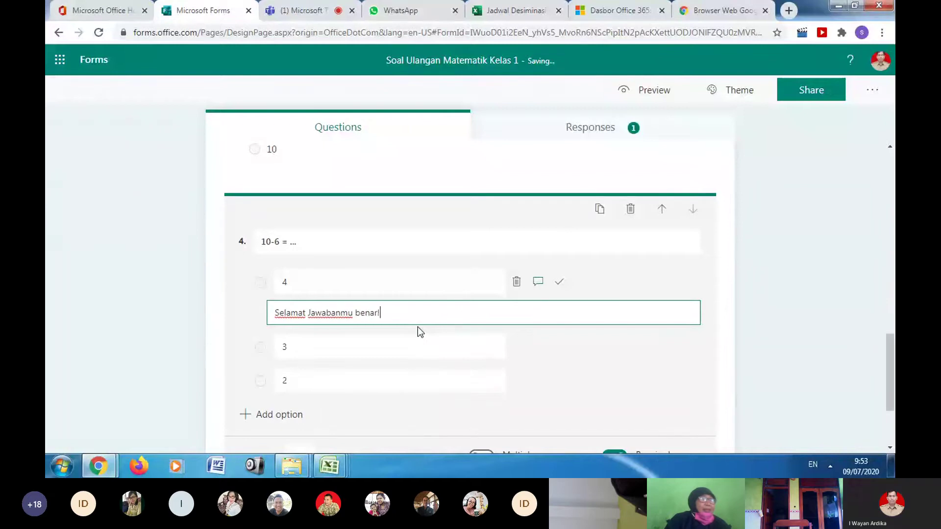
pyautogui.click(559, 284)
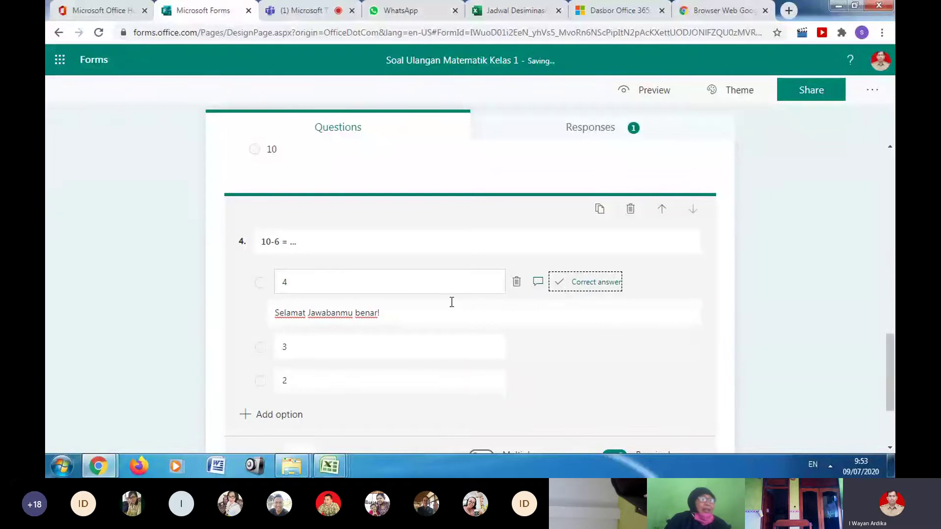
# - Give option 3 of the subtraction question the feedback message "Maaf jawabanmu salah. Belajar lagi!"
pyautogui.click(294, 346)
pyautogui.click(538, 347)
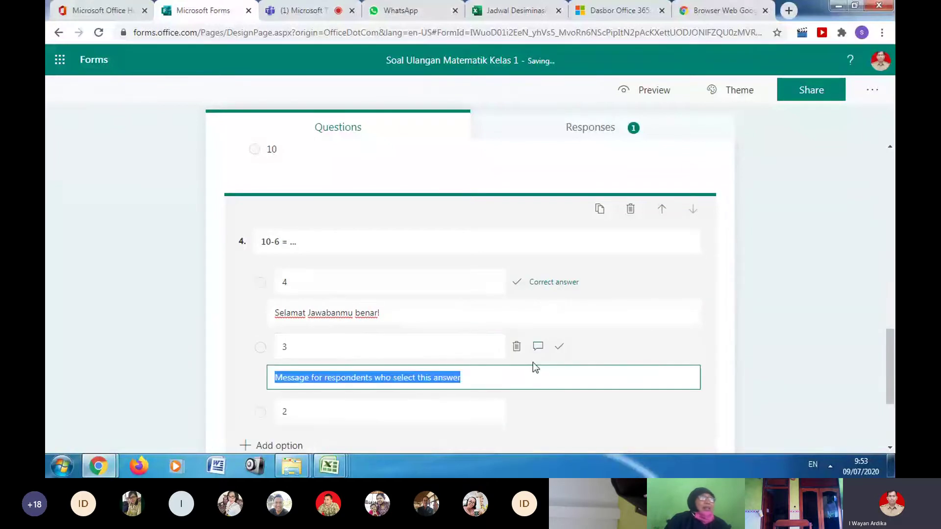
pyautogui.write('Maaf jawabanm')
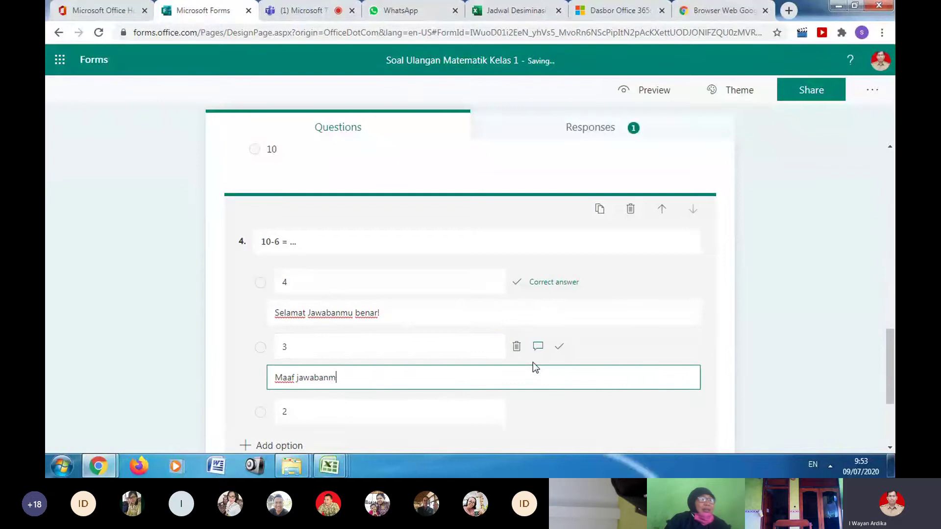
pyautogui.write('u salah')
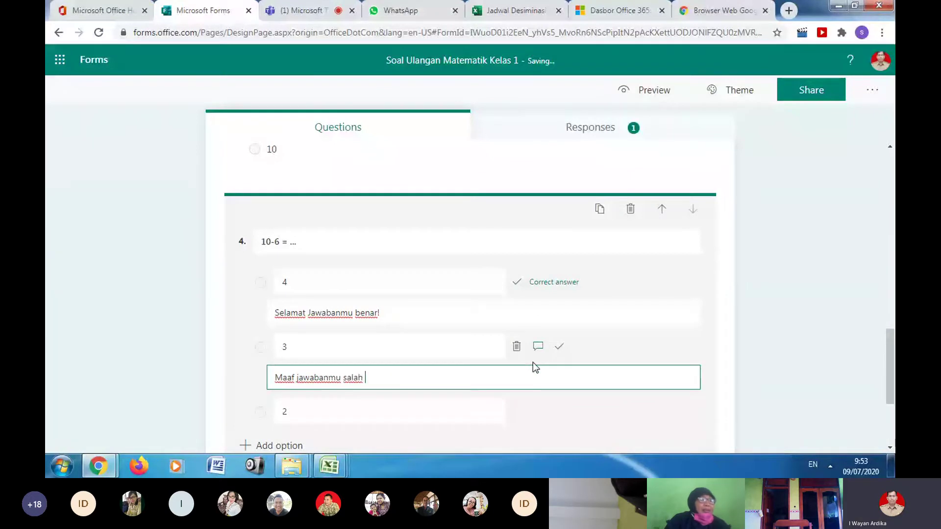
pyautogui.press('BackSpace')
pyautogui.write('. Belajar lagi!')
pyautogui.scroll(-1, 441, 338)
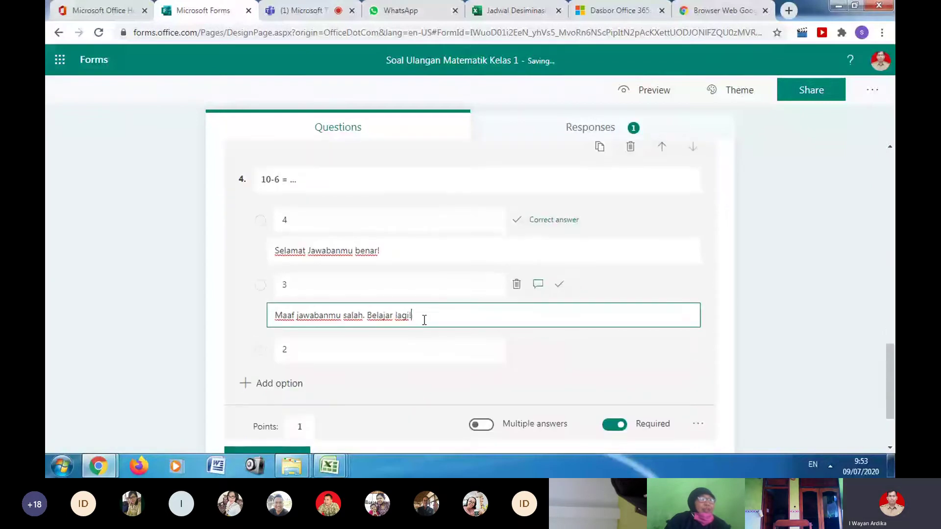
# - Give option 2 of the subtraction question the feedback message "Maaf jawabanmu salah, belajar lagi!"
pyautogui.moveTo(425, 319); pyautogui.dragTo(294, 387)
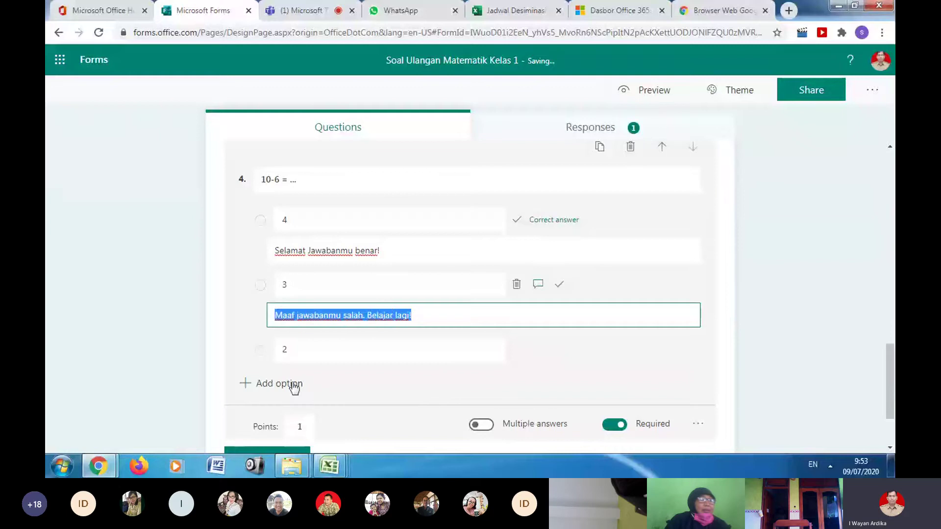
pyautogui.click(452, 361)
pyautogui.click(537, 350)
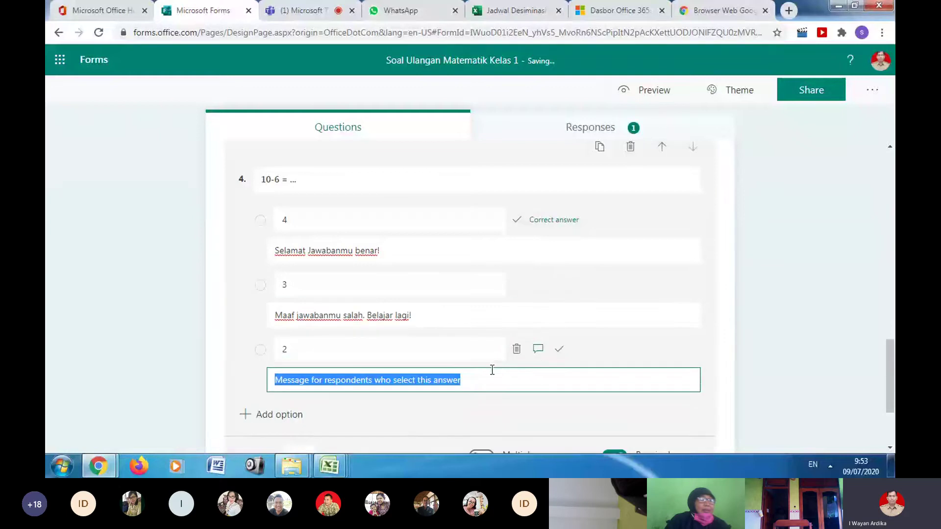
pyautogui.write('Maaf jawabanmu salah, belajar lagi!')
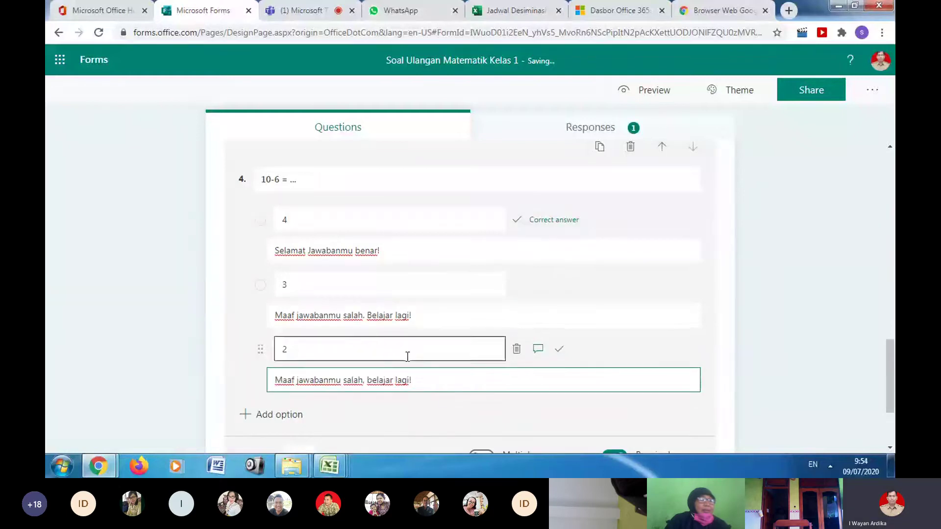
# - Duplicate the "10-6 = ..." choice question, keeping its answer options and feedback messages
pyautogui.click(736, 354)
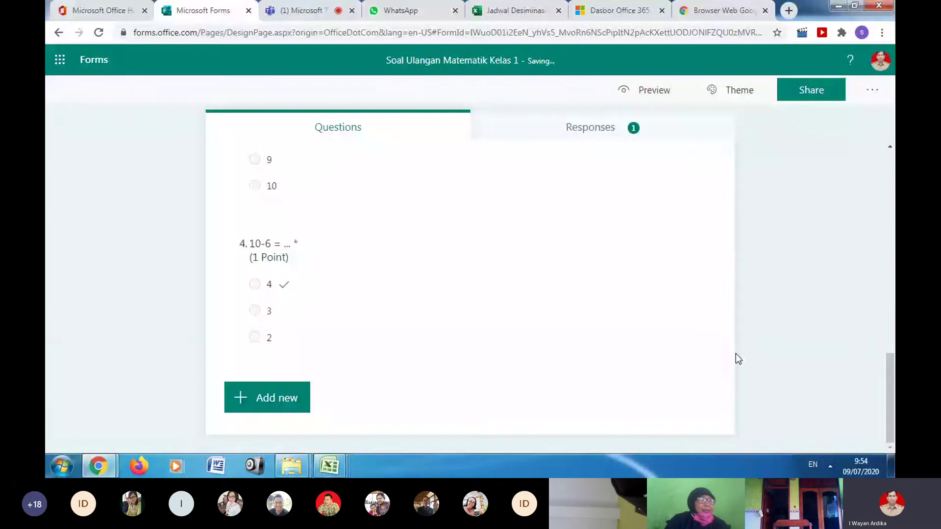
pyautogui.click(303, 327)
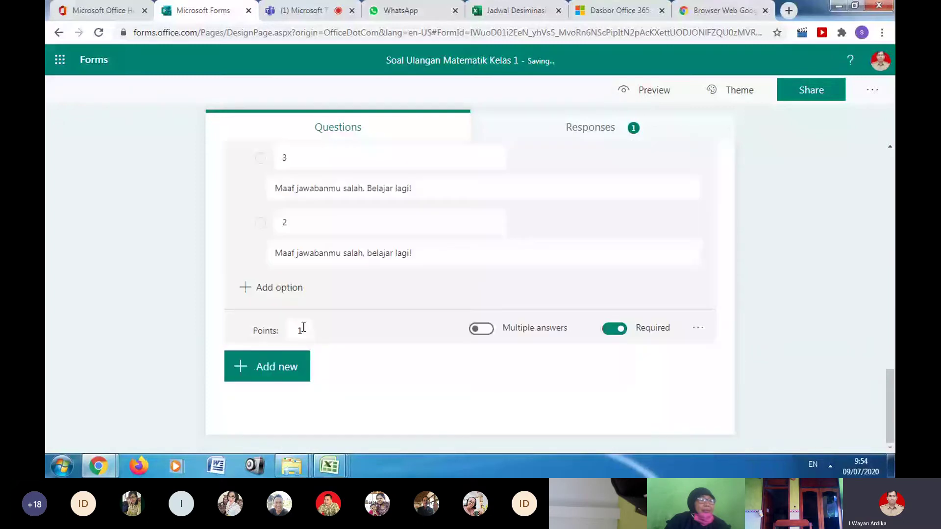
pyautogui.scroll(10, 378, 323)
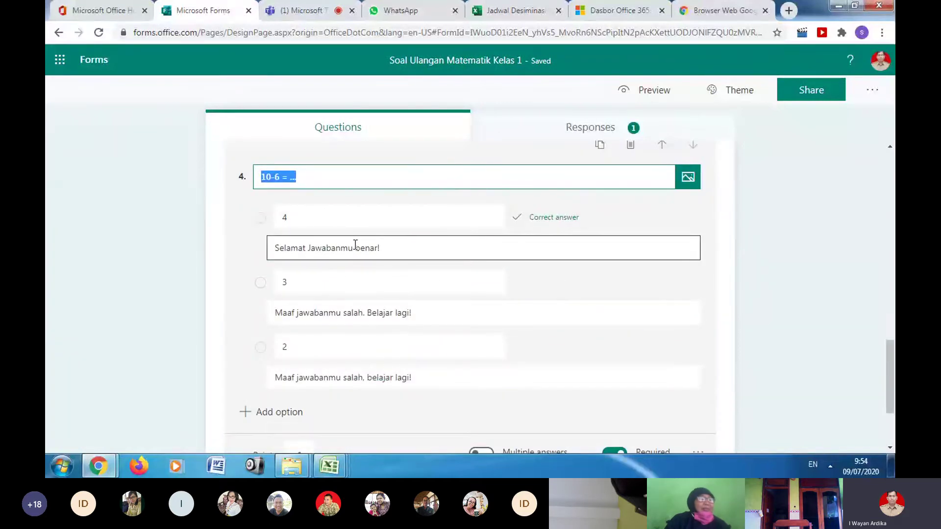
pyautogui.scroll(1, 491, 228)
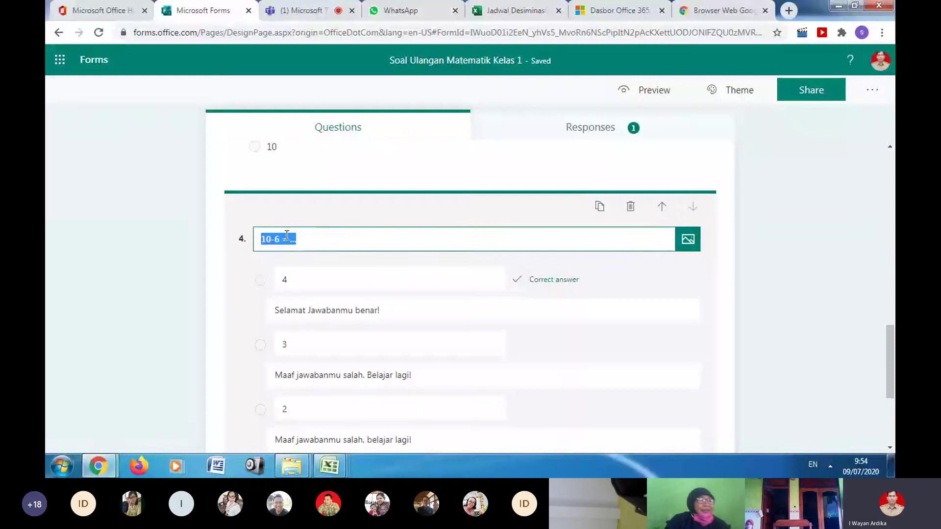
pyautogui.click(600, 207)
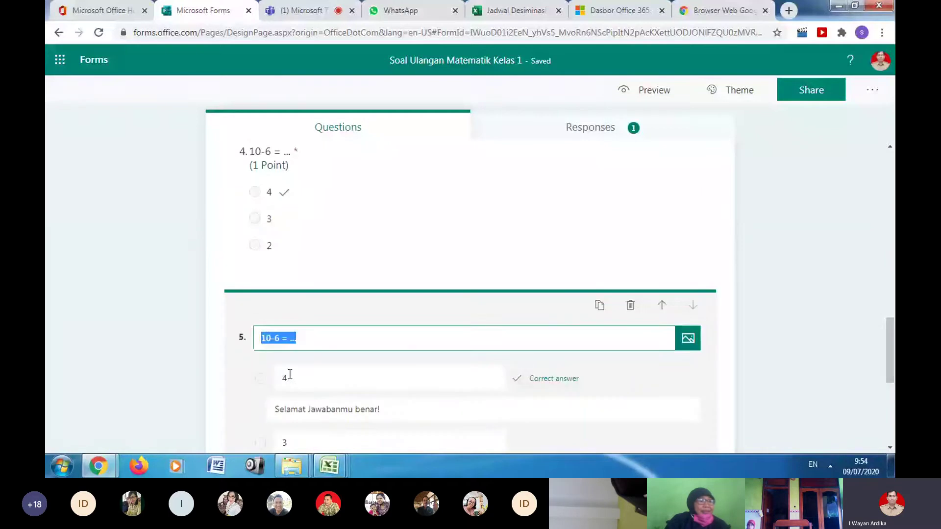
pyautogui.scroll(-2, 420, 346)
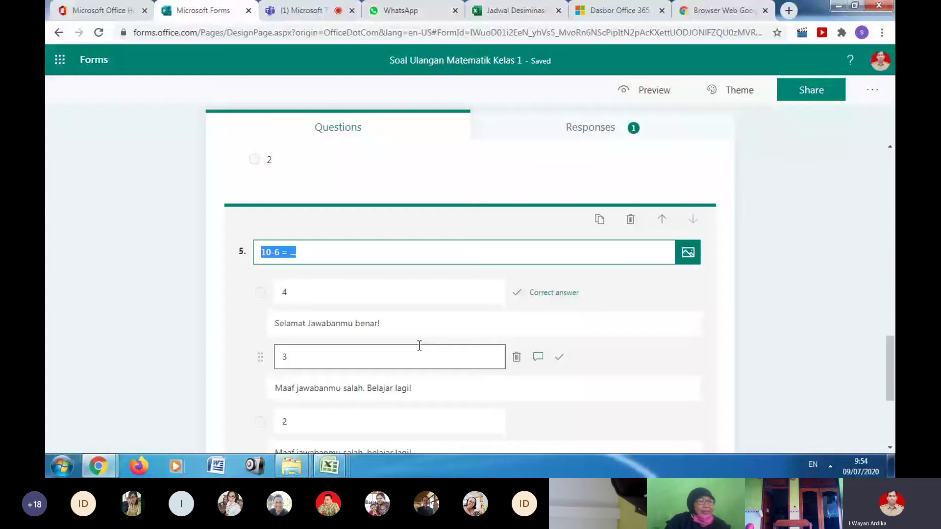
pyautogui.scroll(-5, 366, 277)
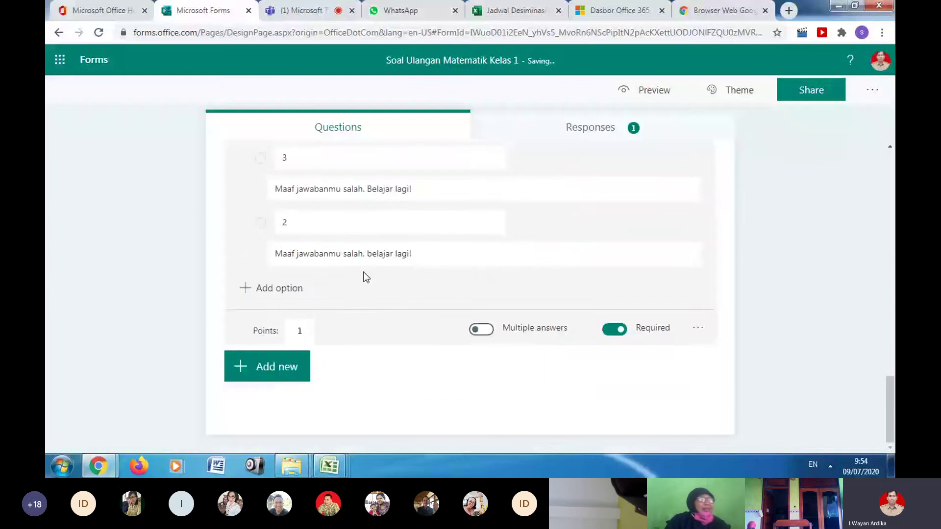
# - Change the duplicated question's text to "9-4 = ..."
pyautogui.scroll(3, 332, 277)
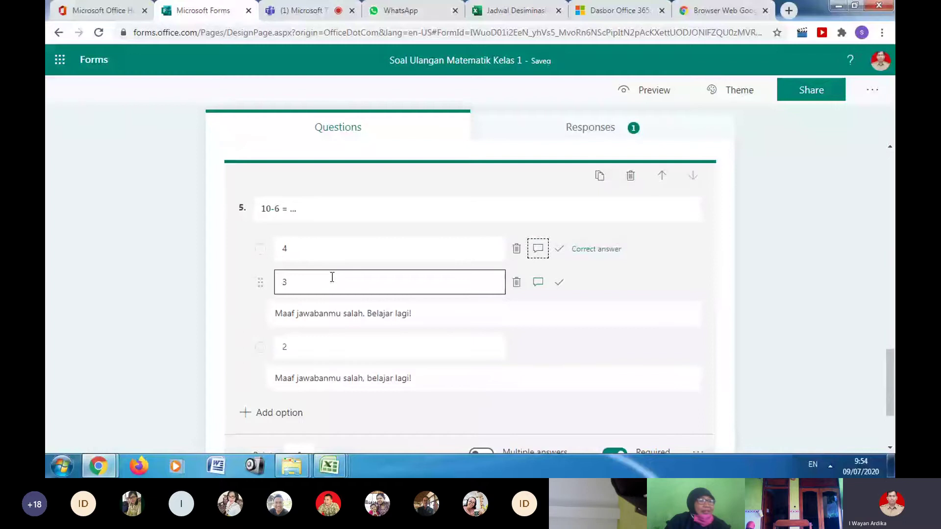
pyautogui.scroll(1, 313, 274)
pyautogui.click(272, 271)
pyautogui.press('BackSpace')
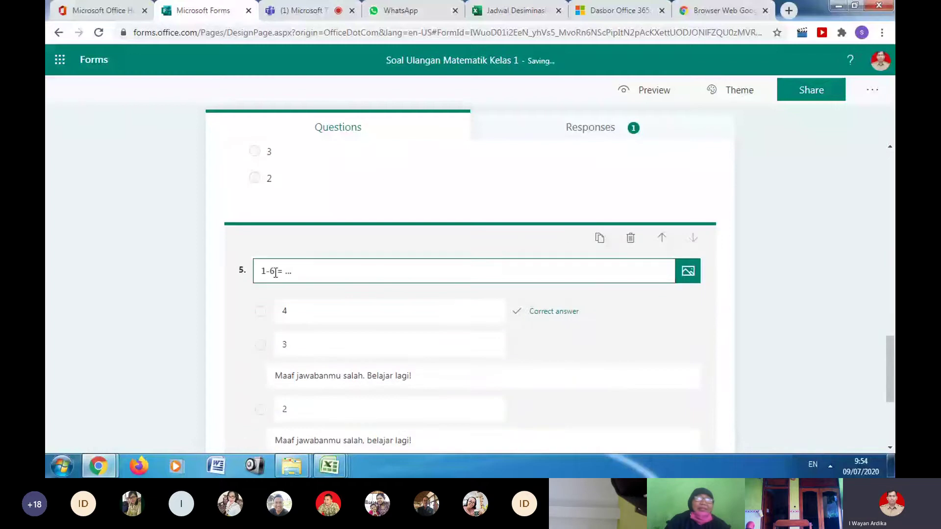
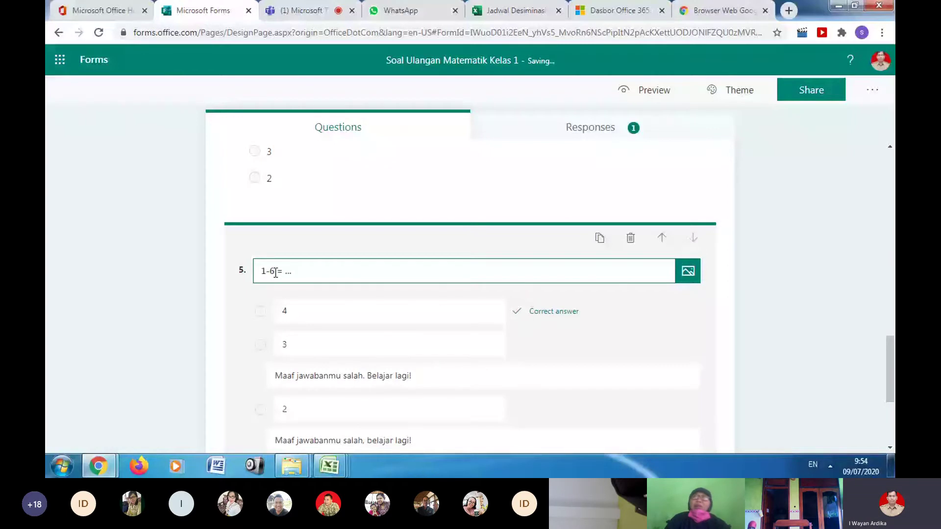
pyautogui.write('9-5')
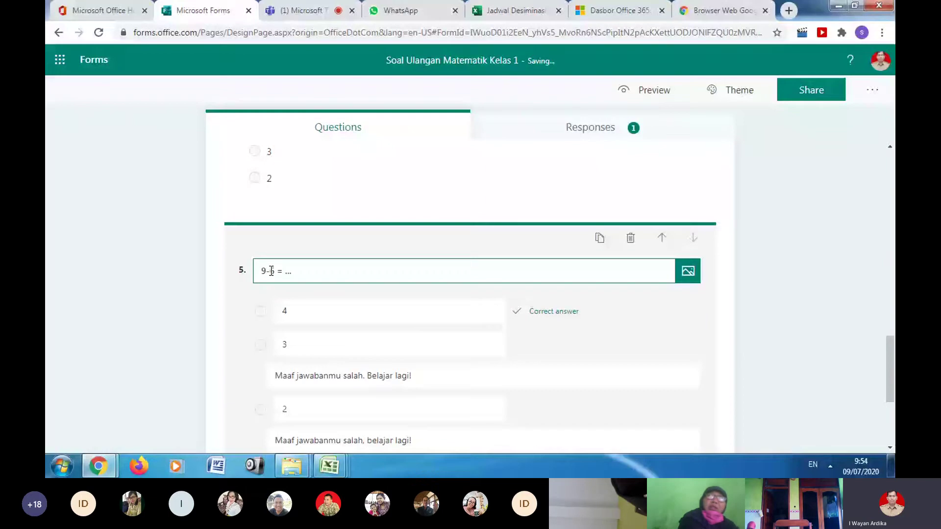
pyautogui.doubleClick(271, 271)
pyautogui.write('4')
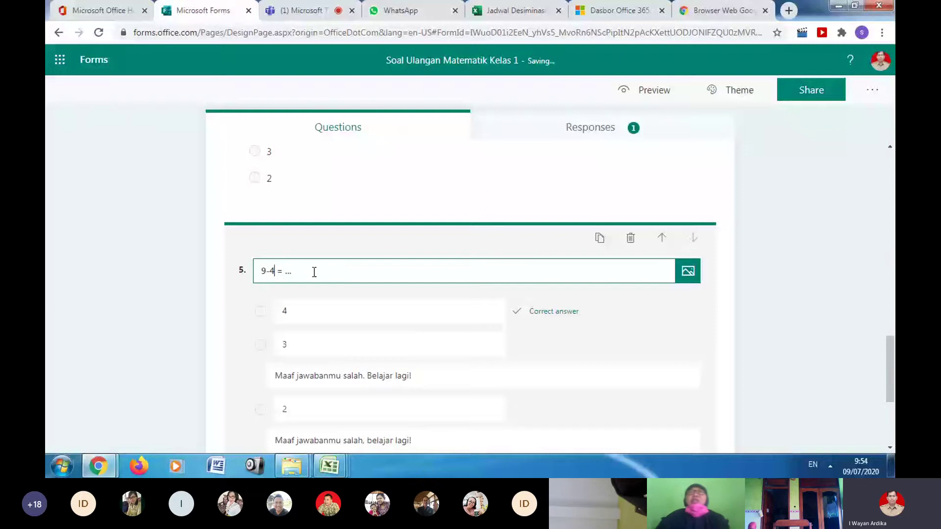
# - Replace the correct answer option of the "9-4 = ..." question with 5
pyautogui.press('Tab')
pyautogui.press('Tab')
pyautogui.write('5')
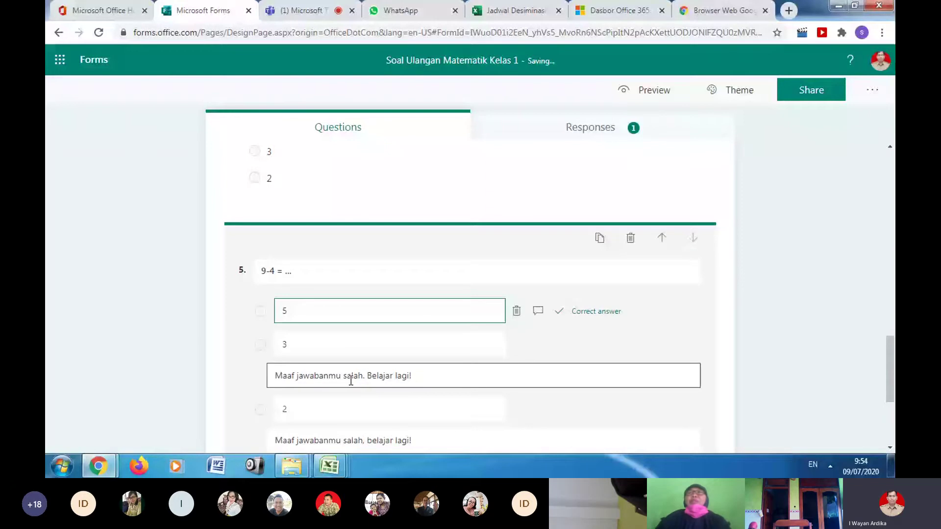
pyautogui.click(371, 408)
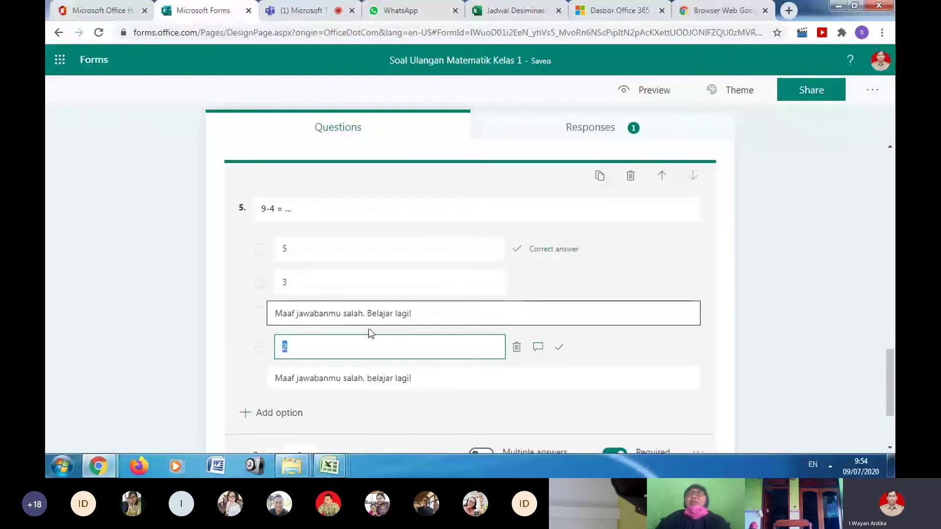
pyautogui.scroll(5, 418, 317)
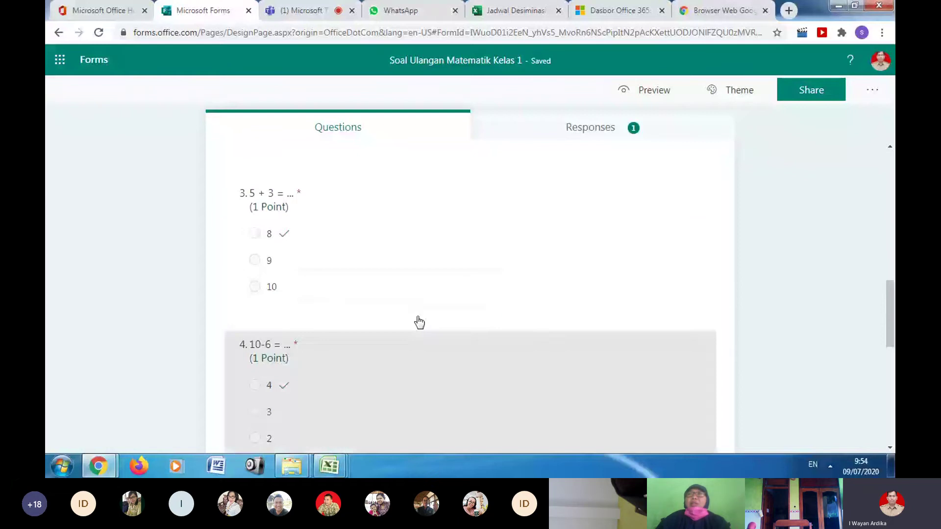
pyautogui.scroll(2, 419, 322)
pyautogui.scroll(-8, 417, 321)
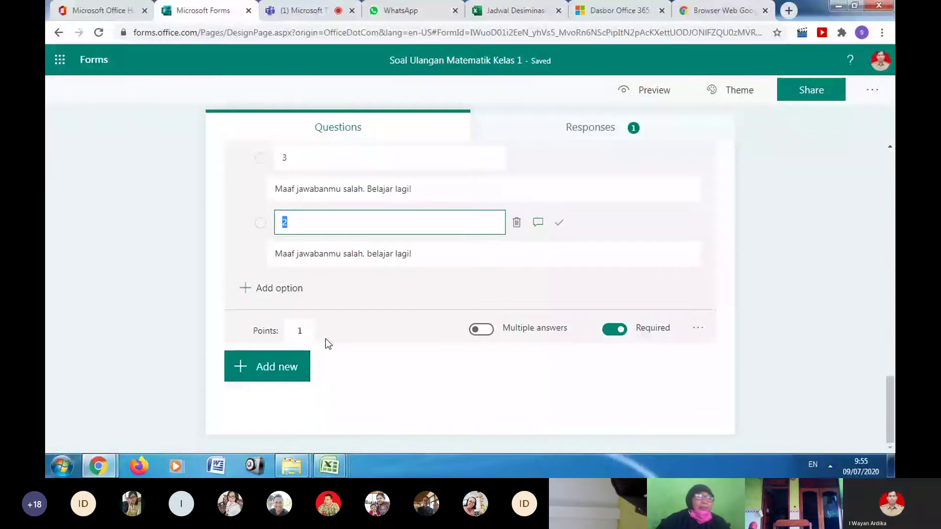
pyautogui.click(267, 367)
pyautogui.click(594, 370)
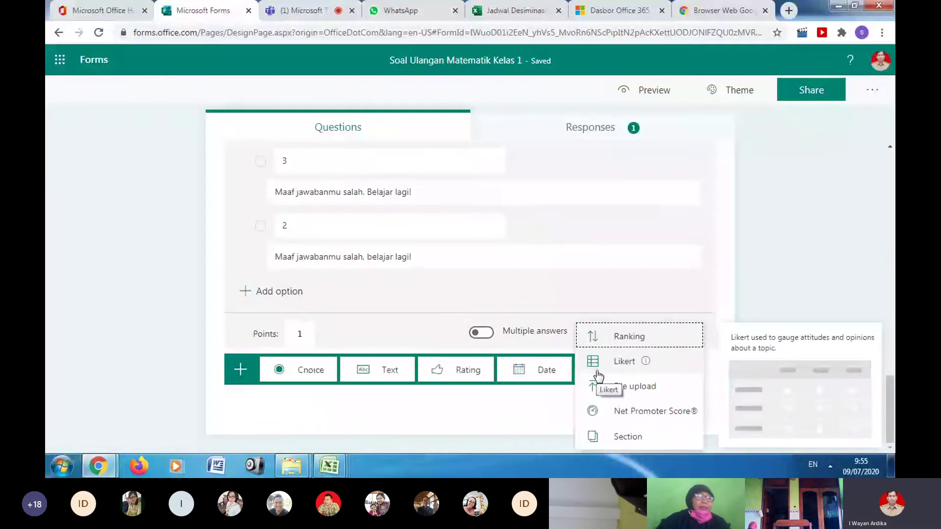
pyautogui.click(325, 426)
pyautogui.click(809, 317)
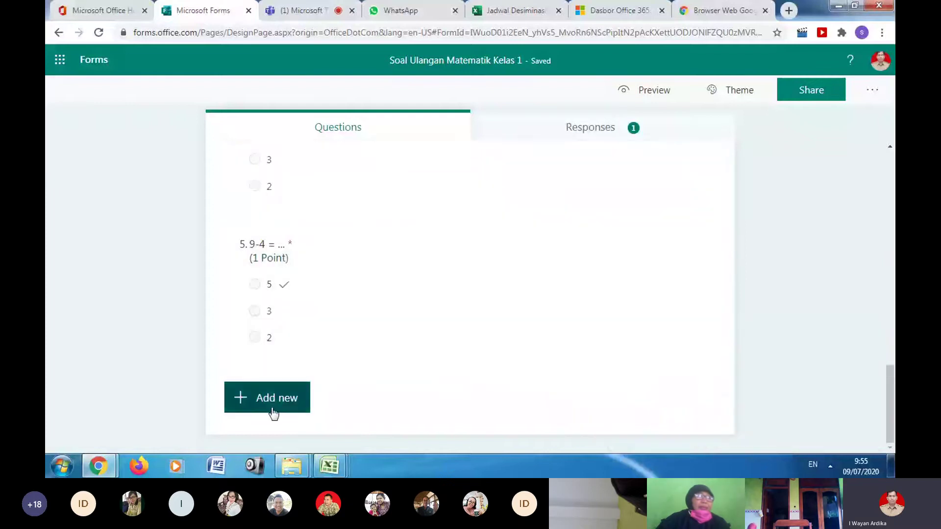
# - Add a new section after question 5 and title it "Soal Jawaban Singkat"
pyautogui.click(273, 406)
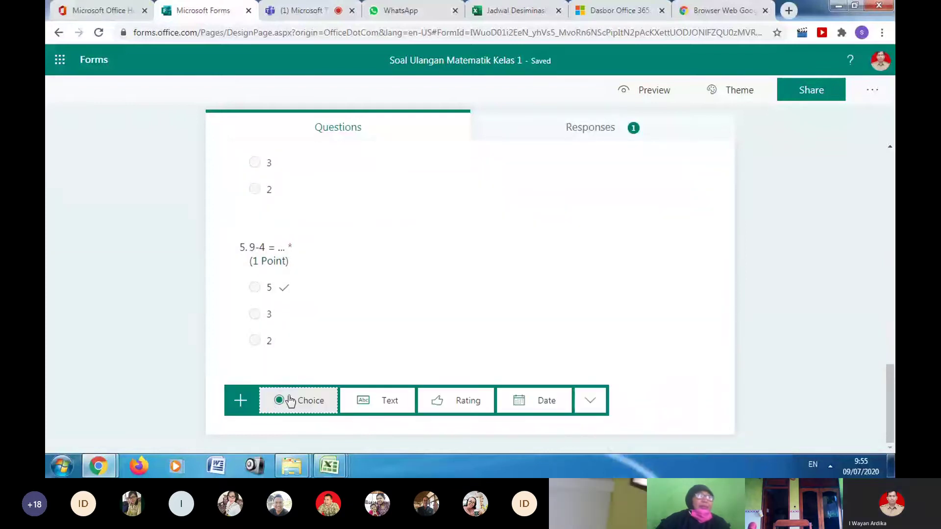
pyautogui.click(593, 403)
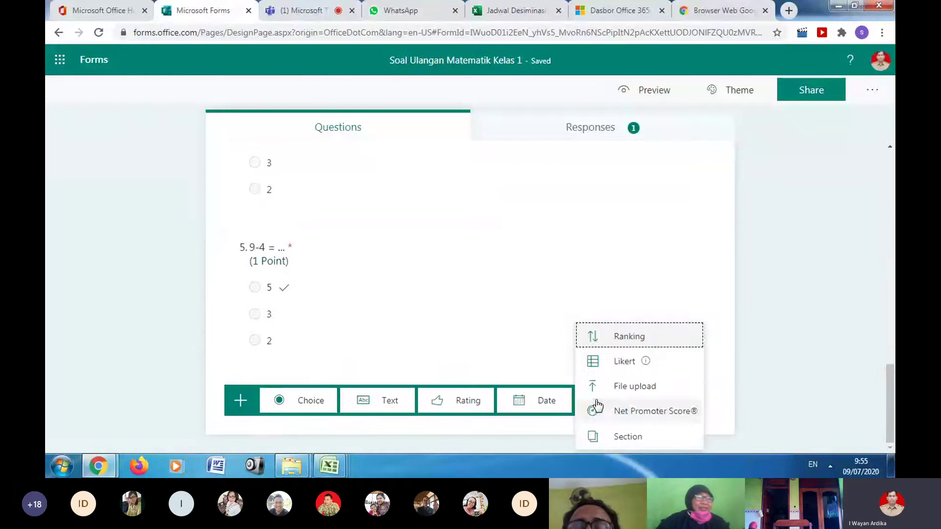
pyautogui.click(630, 438)
pyautogui.write('Soal ')
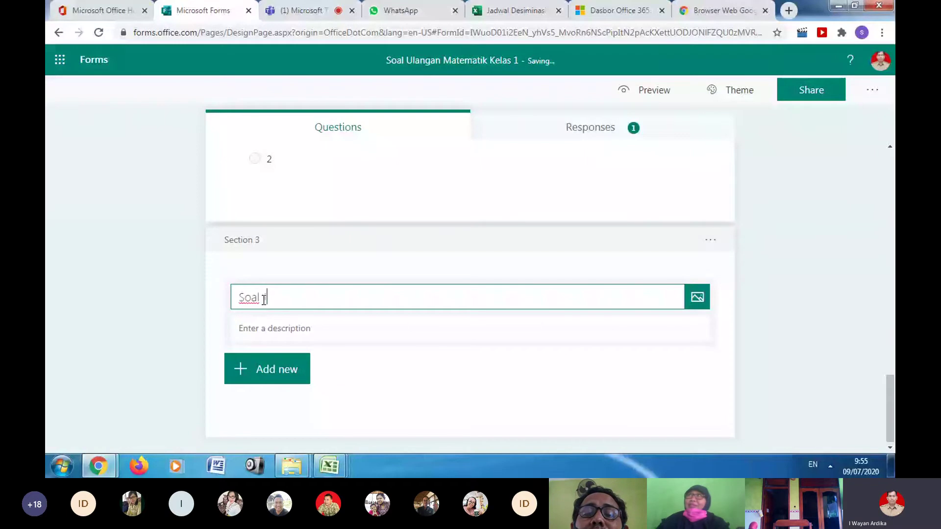
pyautogui.write('Jawaban s')
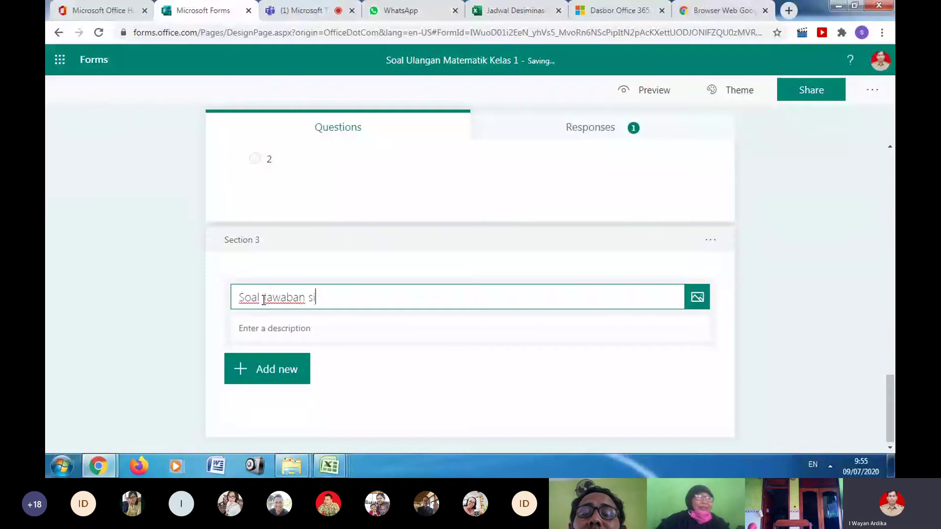
pyautogui.write('in')
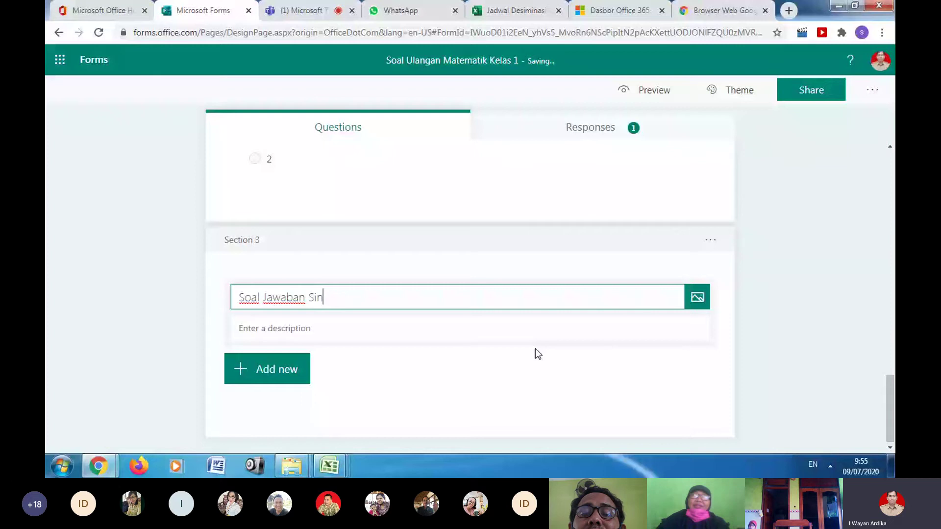
pyautogui.write('g')
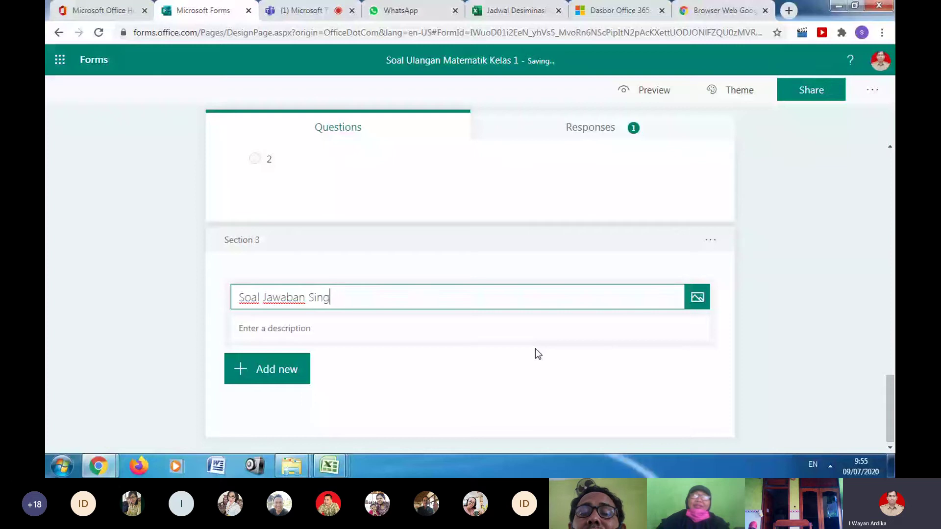
pyautogui.write('kat')
# - Enter the description "Jawablah pertanyaan berikut!" for the Soal Jawaban Singkat section
pyautogui.click(389, 330)
pyautogui.write('Jawablah ')
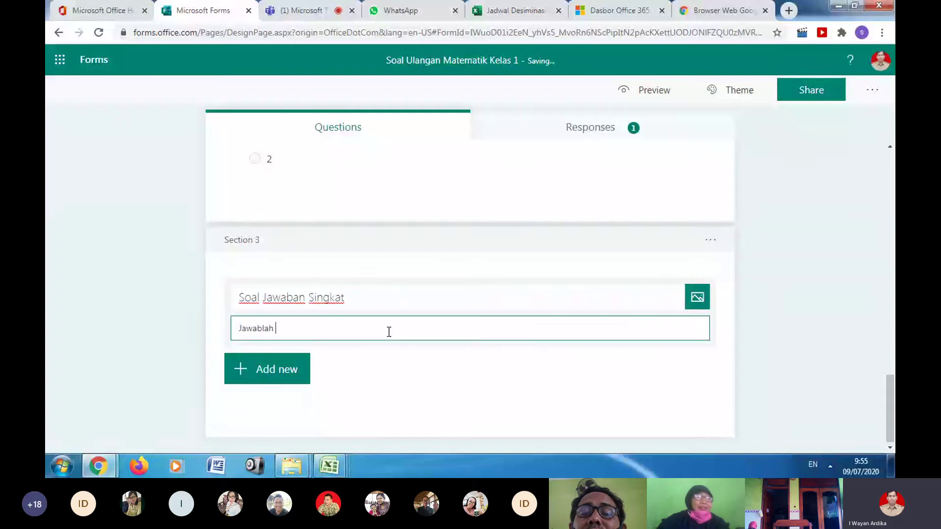
pyautogui.write('pertna')
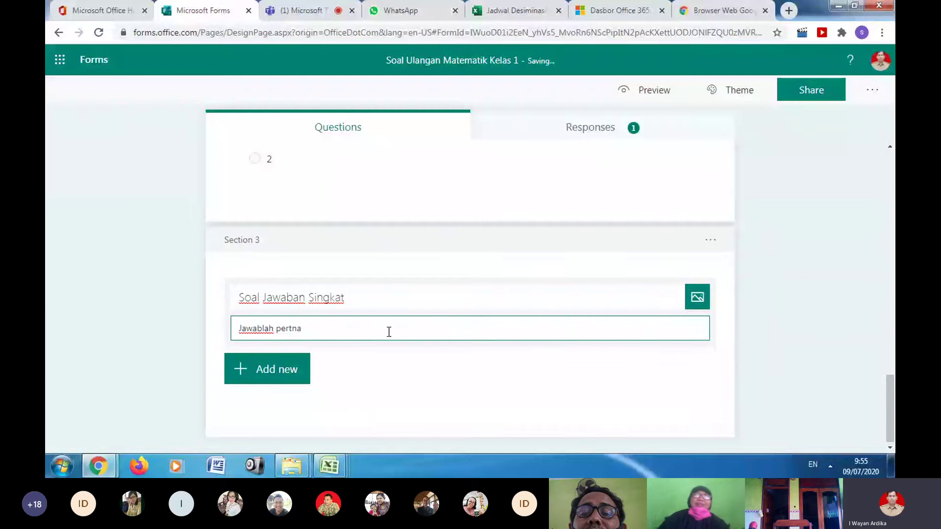
pyautogui.press('BackSpace')
pyautogui.press('BackSpace')
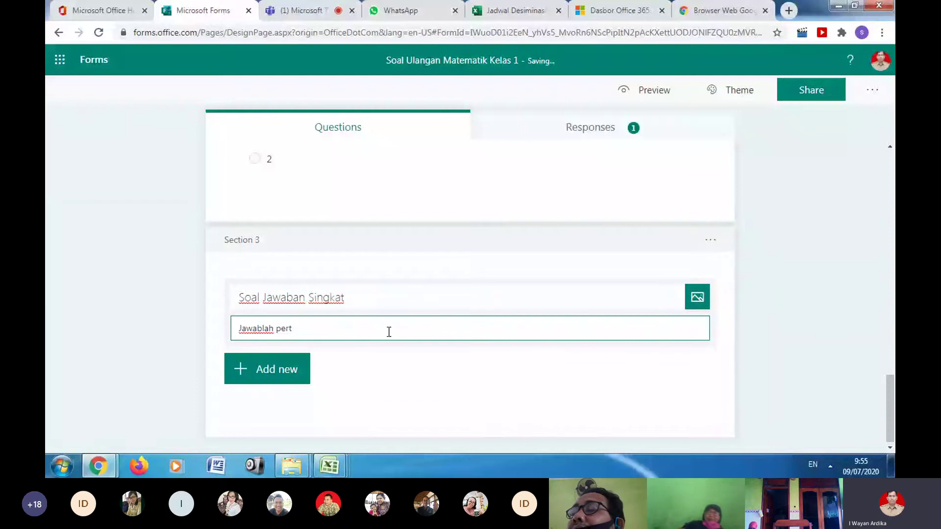
pyautogui.write('anyaan beri')
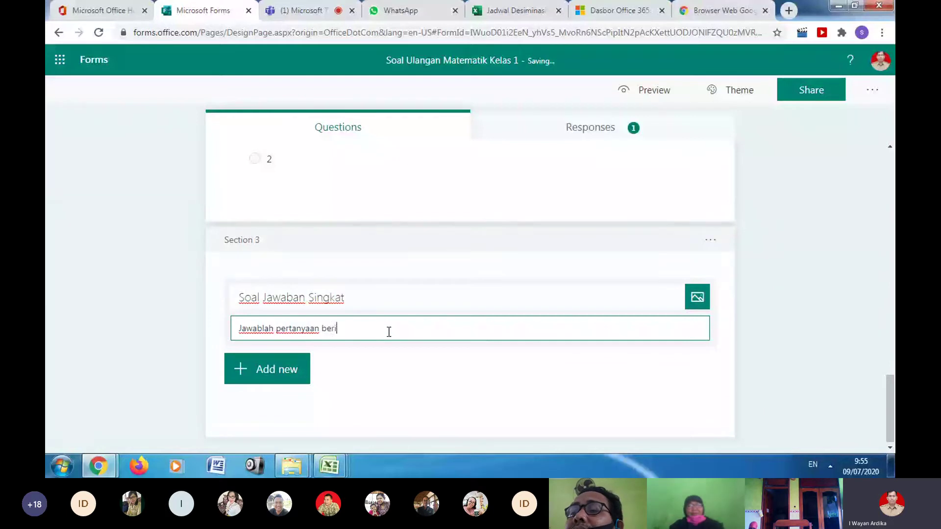
pyautogui.write('kut!')
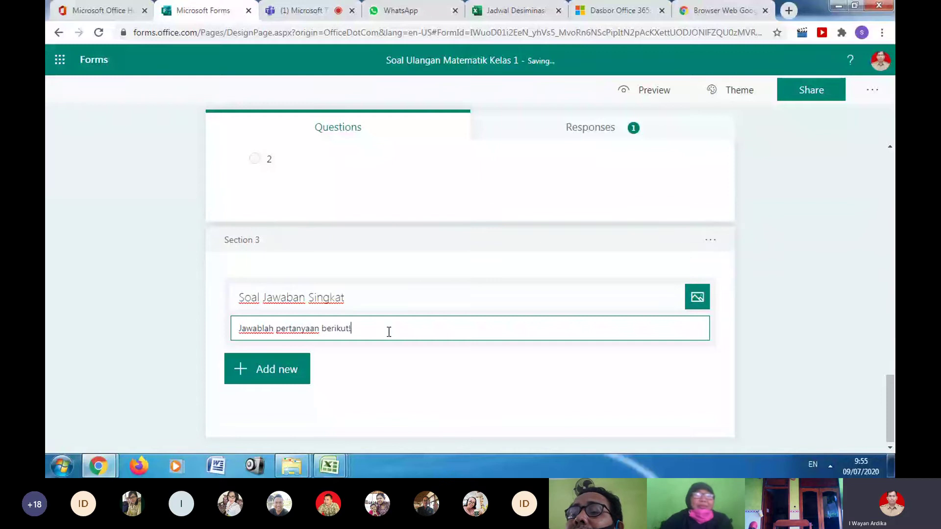
# - Add a text question to the Soal Jawaban Singkat section with the wording "4 + 5 = ..."
pyautogui.click(277, 371)
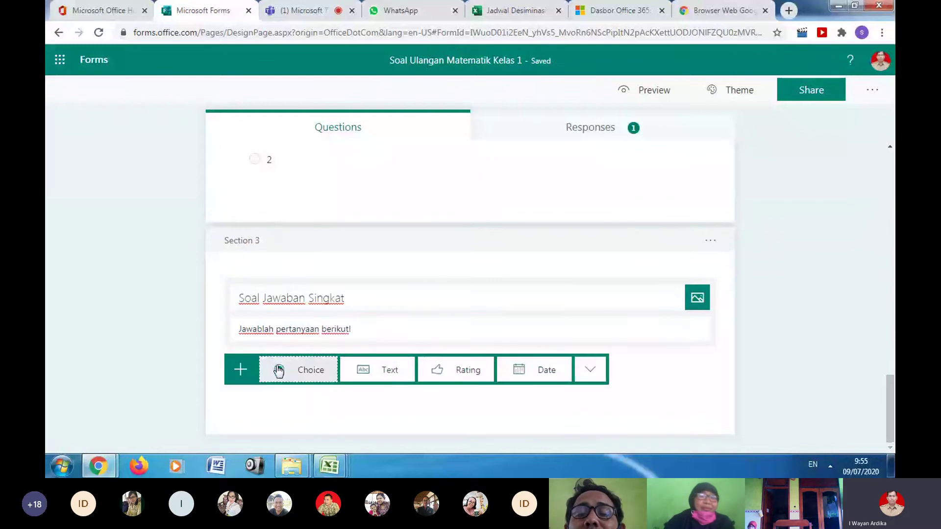
pyautogui.click(386, 373)
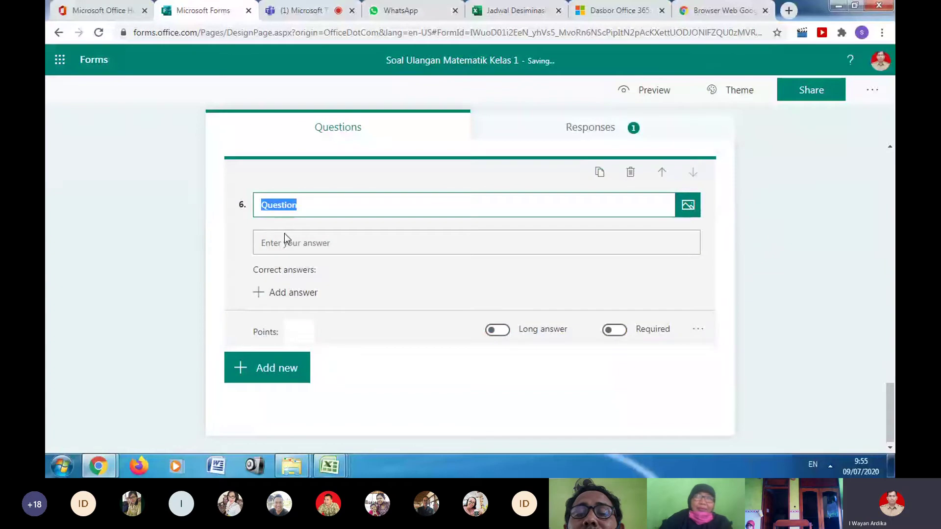
pyautogui.write('4')
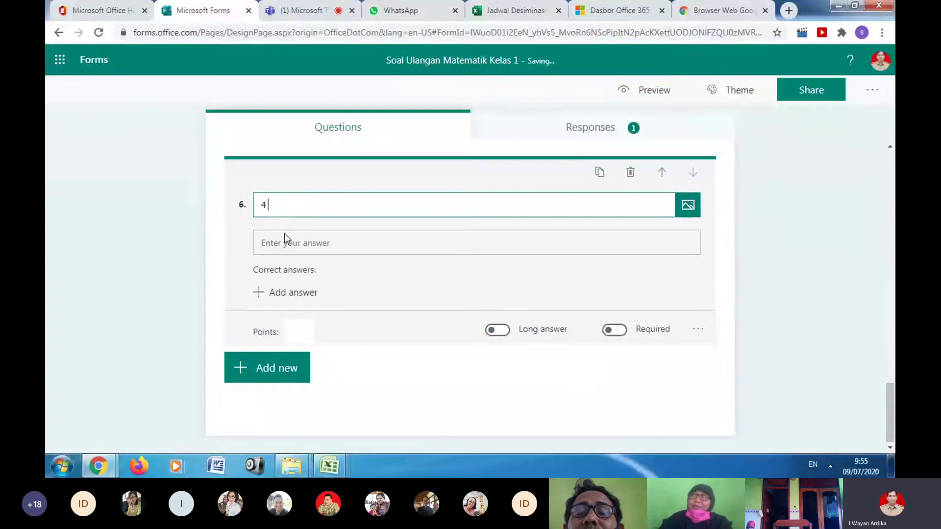
pyautogui.write(' + 5')
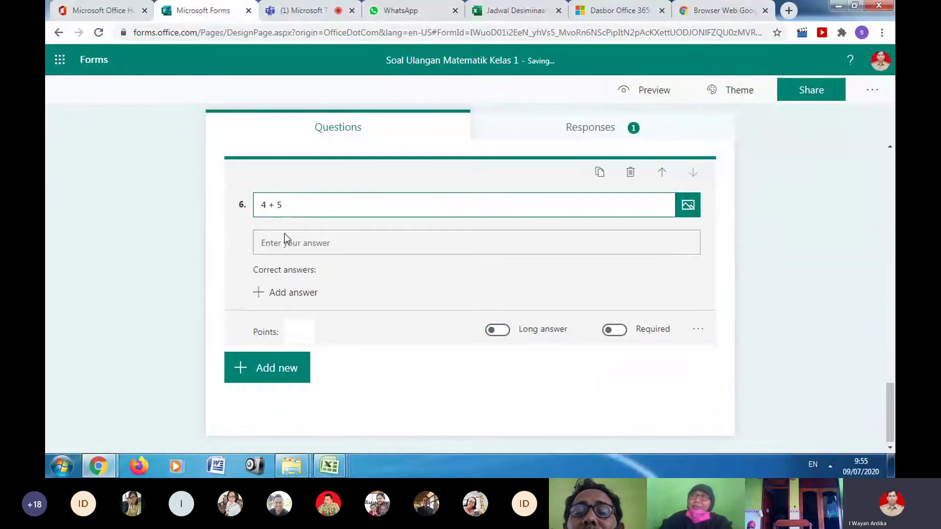
pyautogui.write(' = ...')
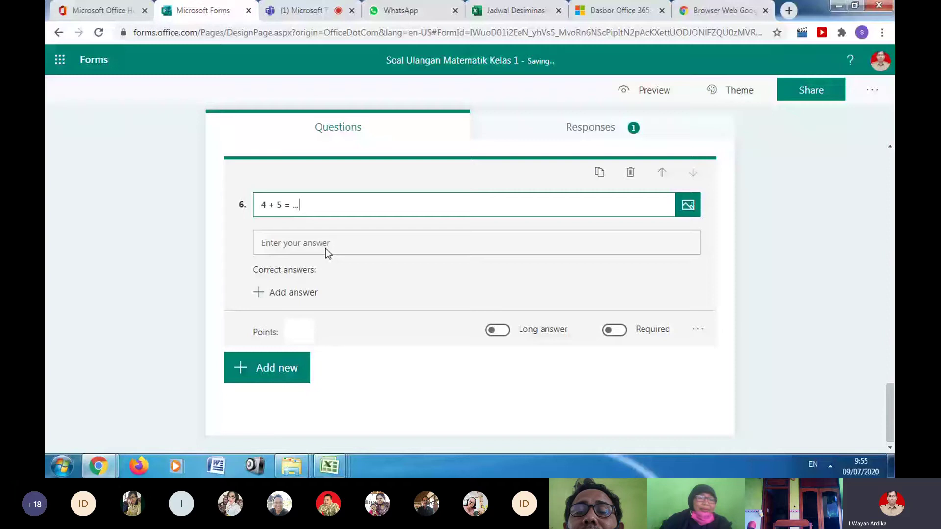
# - Add 9 as the correct answer of the "4 + 5 = ..." question
pyautogui.click(290, 294)
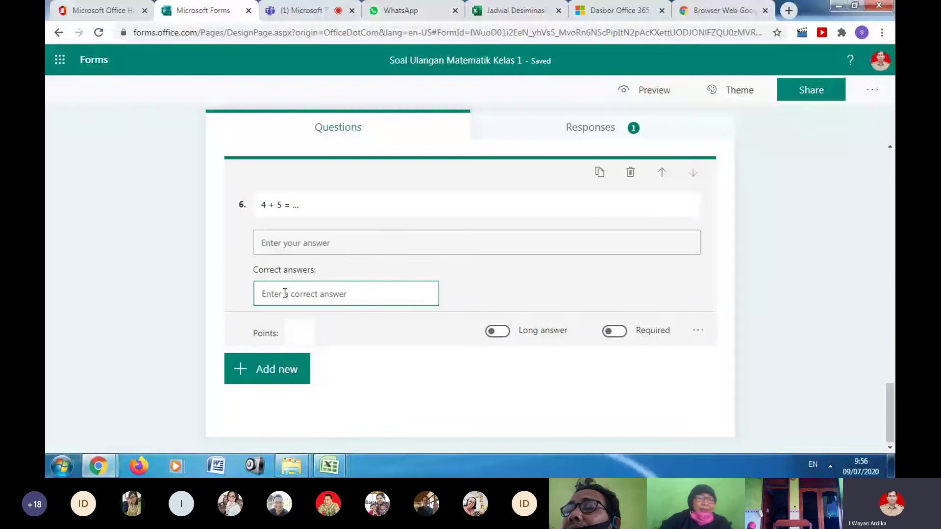
pyautogui.write('9')
pyautogui.press('Return')
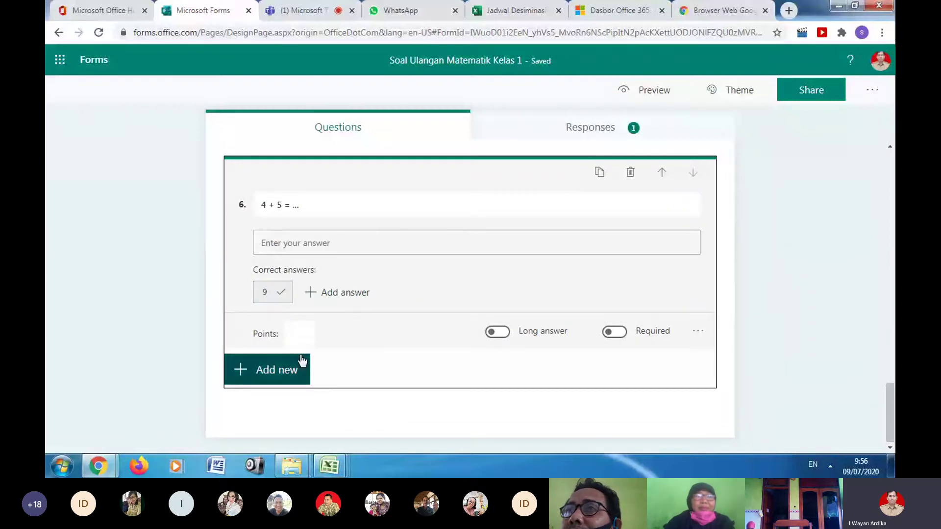
# - Make the "4 + 5 = ..." question worth 2 points and mark it as required
pyautogui.click(292, 335)
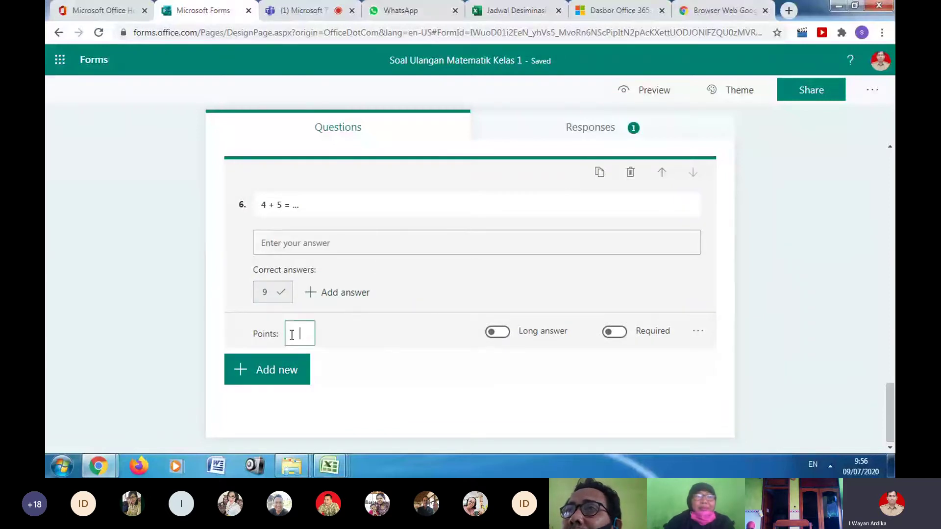
pyautogui.write('2')
pyautogui.click(345, 345)
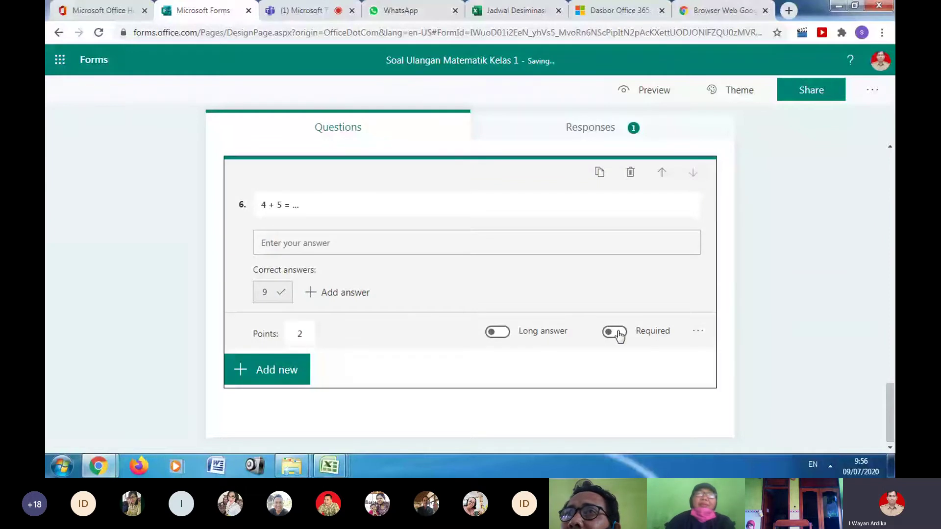
pyautogui.click(616, 332)
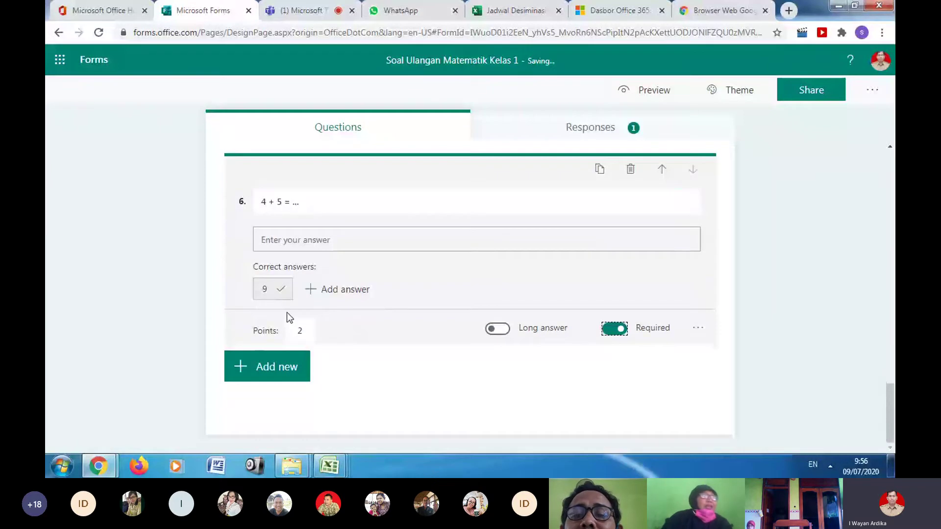
# - Preview the quiz, fill in the Identitas section with Nama "a" and Kelas "1", and continue to the multiple-choice section
pyautogui.click(664, 90)
pyautogui.click(263, 366)
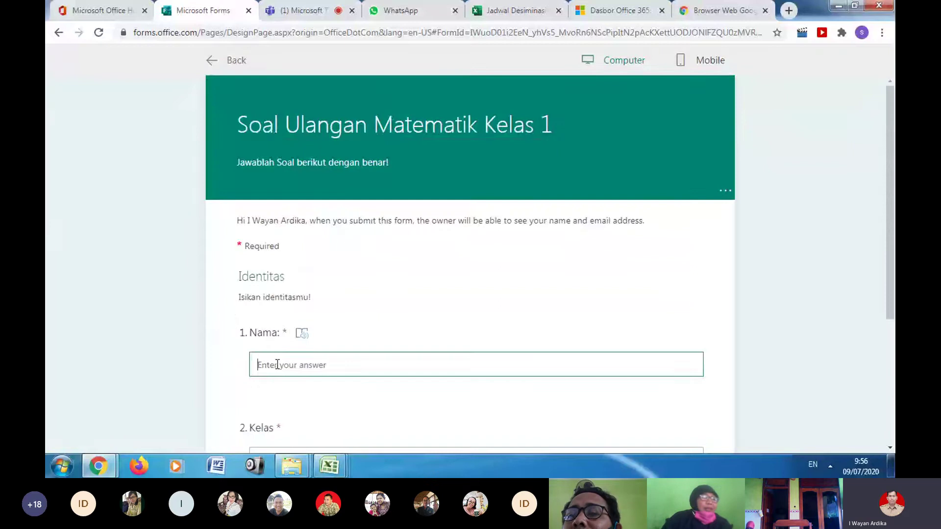
pyautogui.write('a')
pyautogui.scroll(-4, 259, 383)
pyautogui.click(263, 275)
pyautogui.write('1')
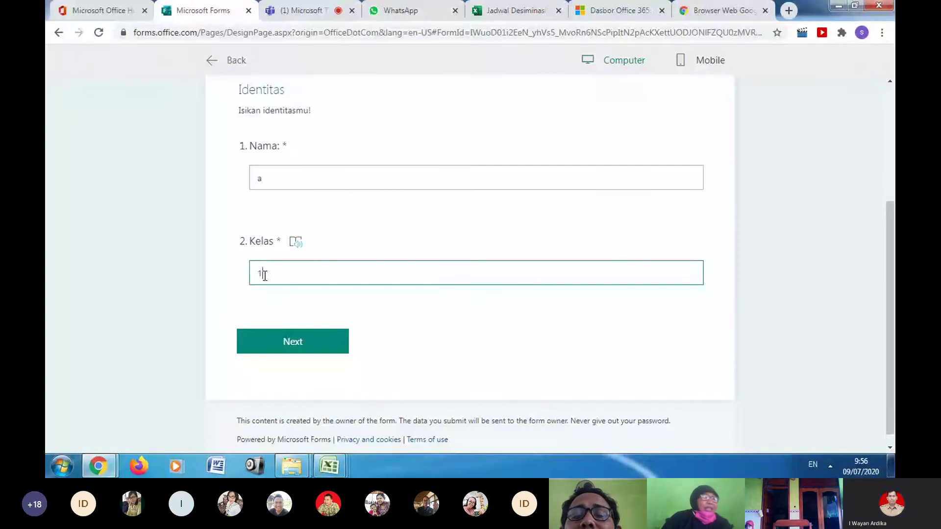
pyautogui.click(287, 340)
# - Answer the multiple-choice questions with 8, 4 and 3, and continue to the short-answer section
pyautogui.click(255, 246)
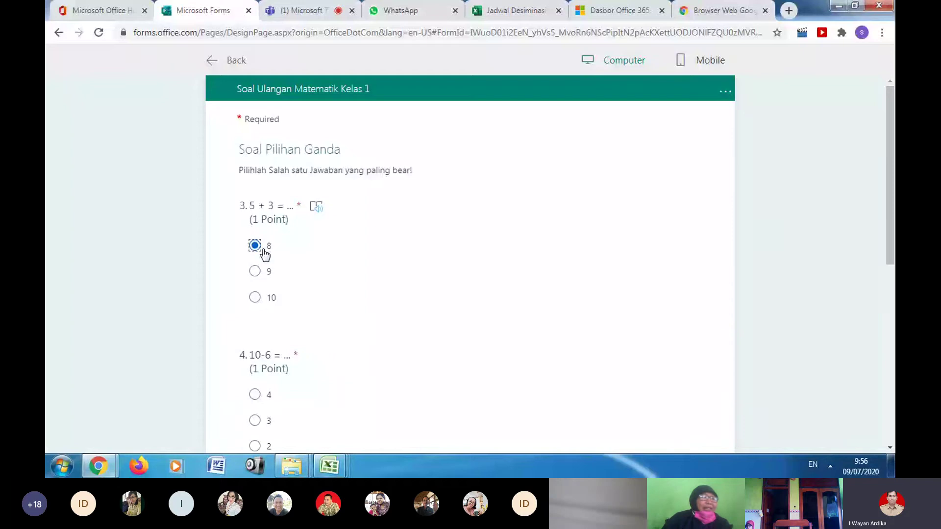
pyautogui.scroll(-1, 288, 336)
pyautogui.scroll(-3, 263, 338)
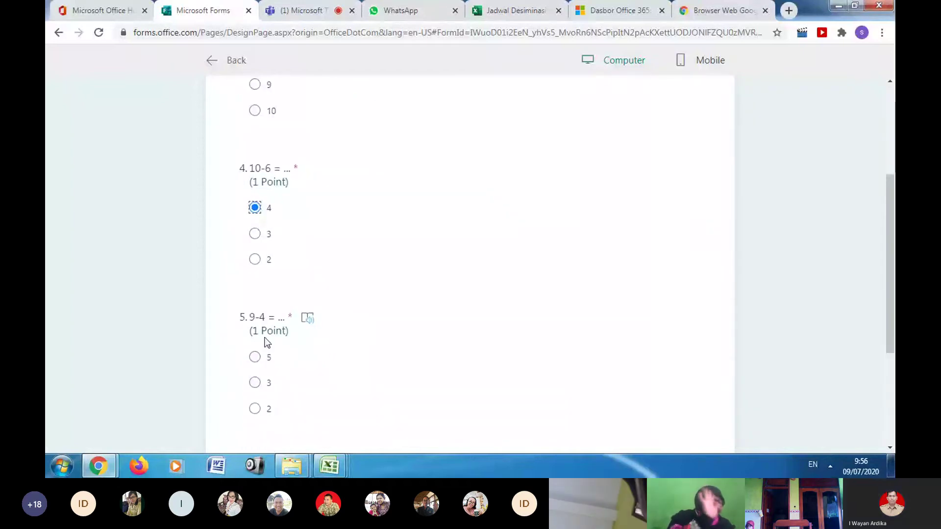
pyautogui.click(254, 384)
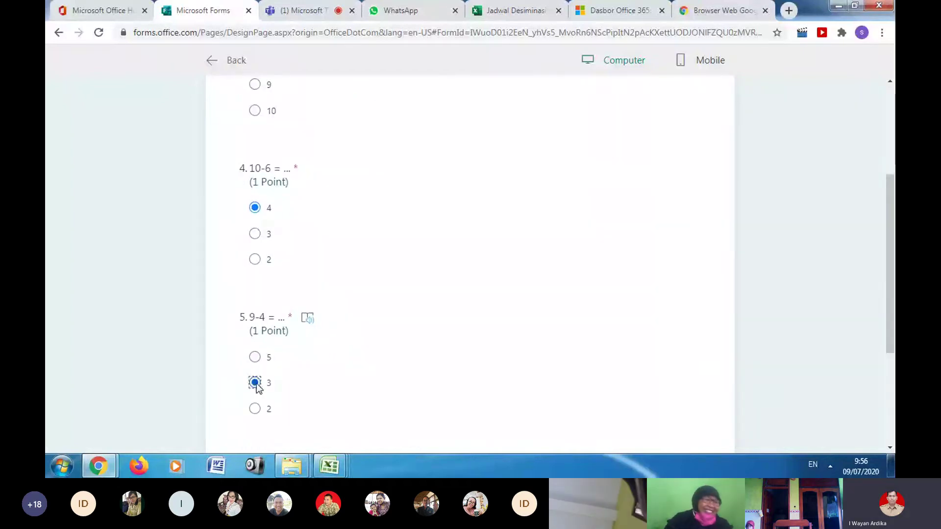
pyautogui.scroll(-4, 268, 372)
pyautogui.click(402, 289)
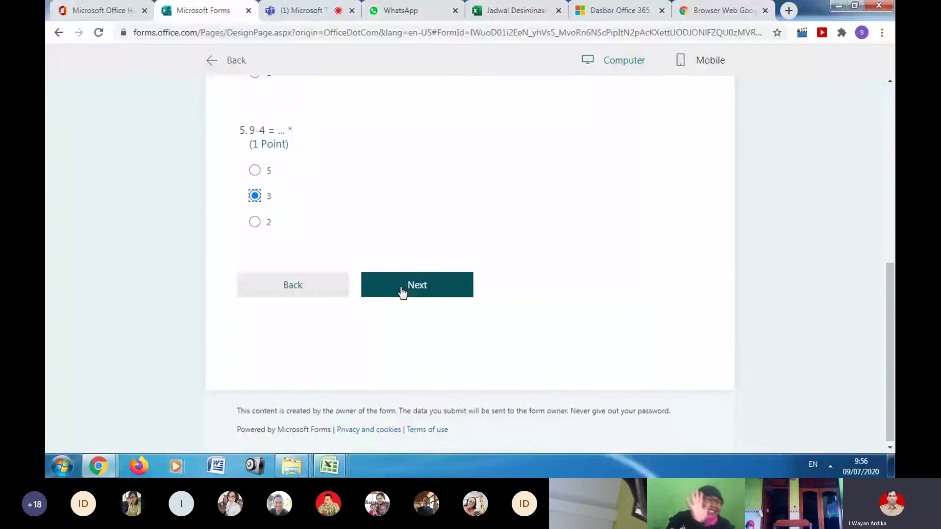
# - Answer "4 + 5 = ..." with 8, try to submit the quiz, and return to the form editor
pyautogui.click(268, 254)
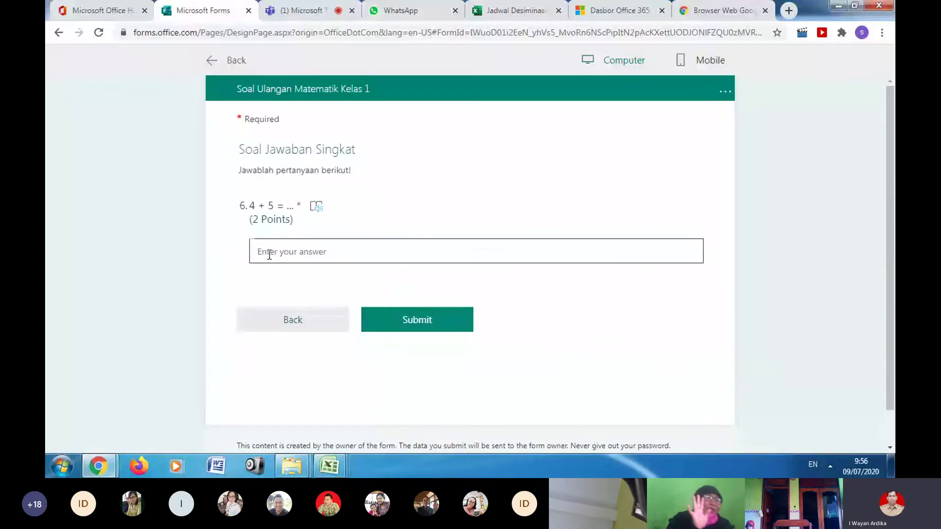
pyautogui.click(269, 255)
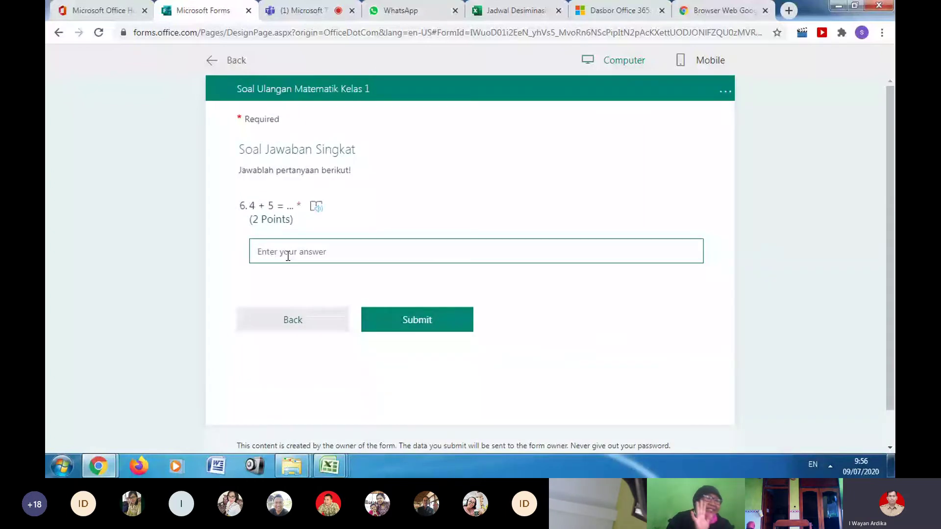
pyautogui.write('8')
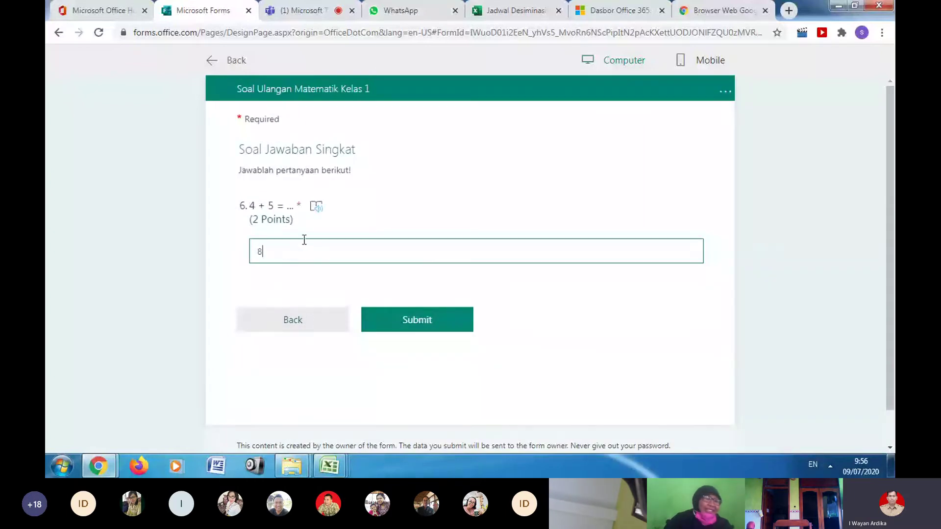
pyautogui.click(435, 321)
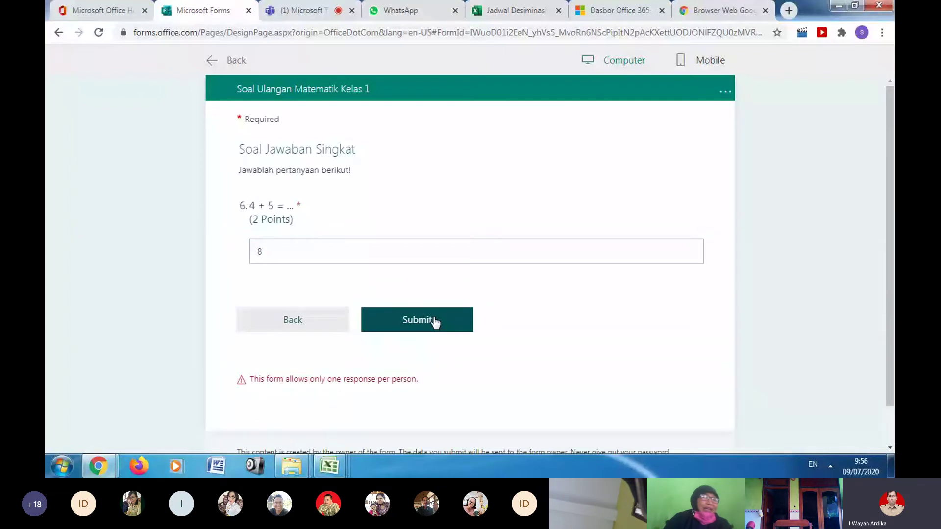
pyautogui.click(434, 321)
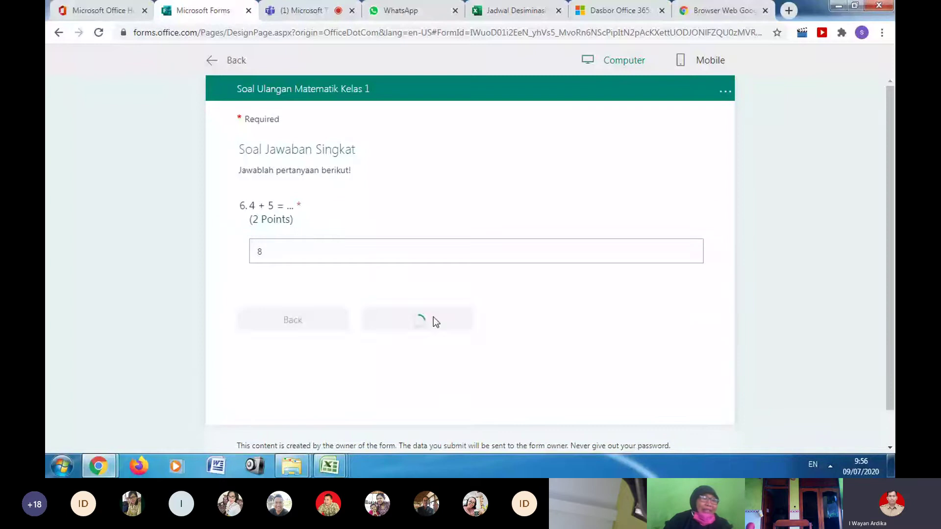
pyautogui.click(213, 60)
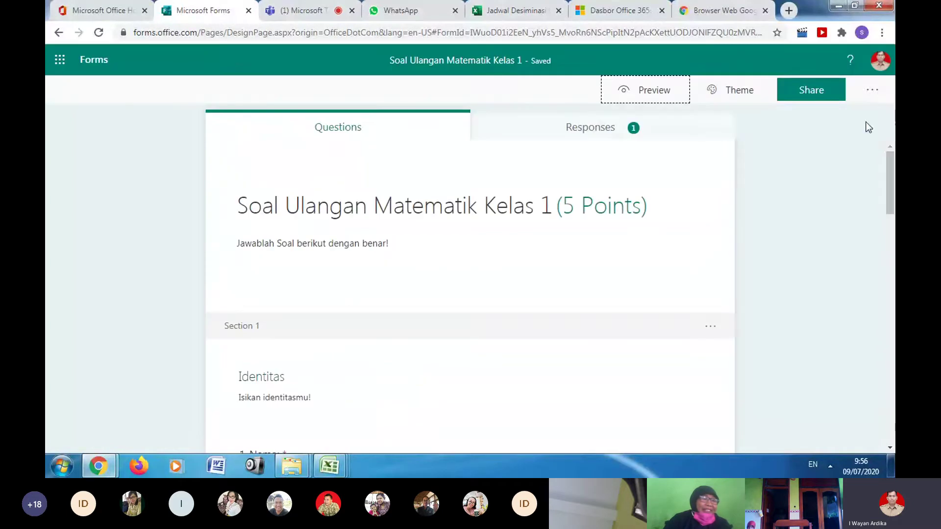
pyautogui.click(870, 92)
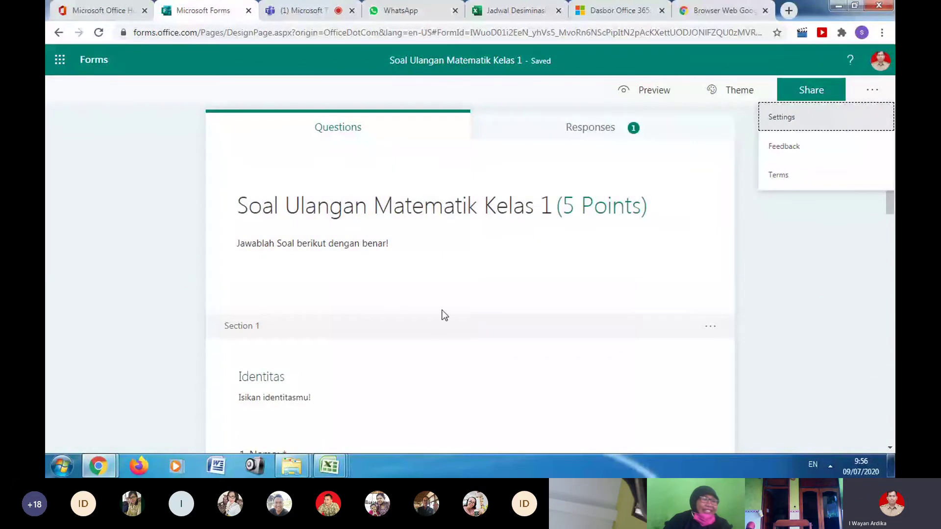
pyautogui.click(302, 320)
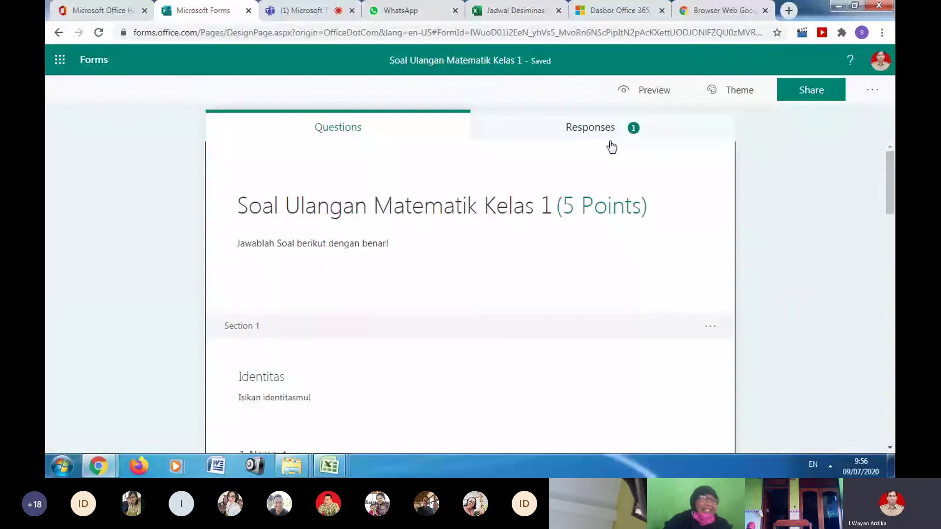
pyautogui.click(872, 94)
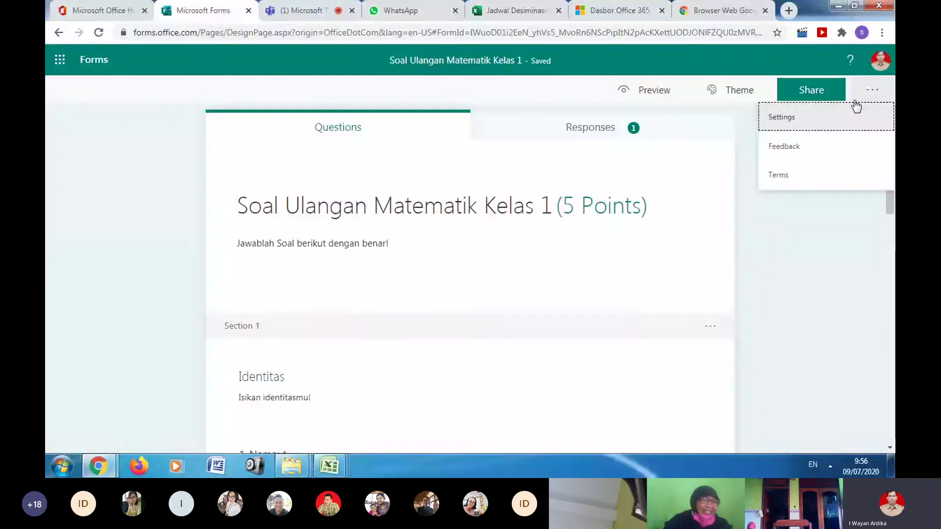
pyautogui.click(733, 193)
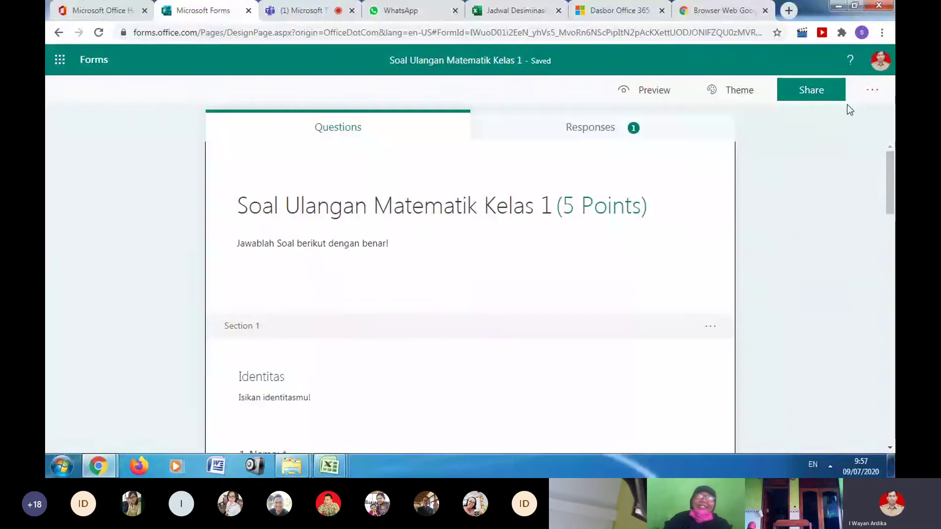
# - In the form settings, turn off One response per person and let anyone with the link respond
pyautogui.click(877, 94)
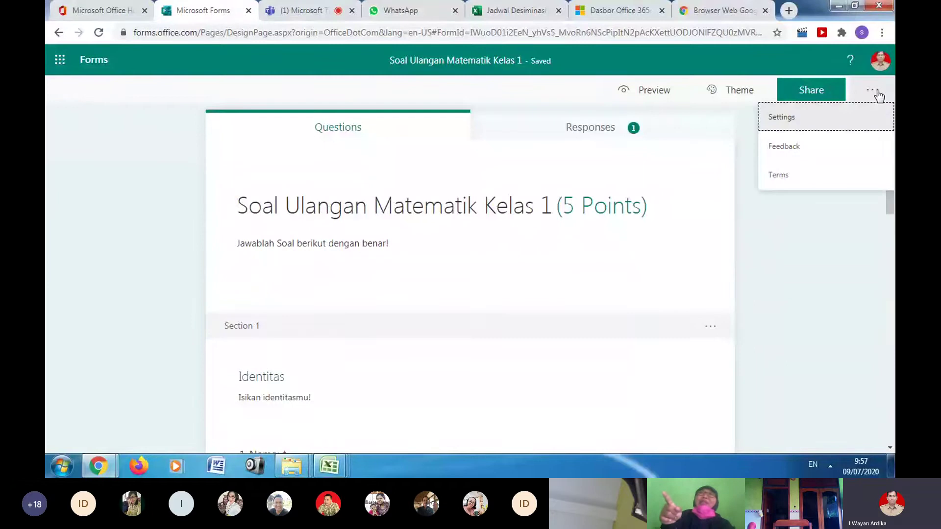
pyautogui.click(810, 117)
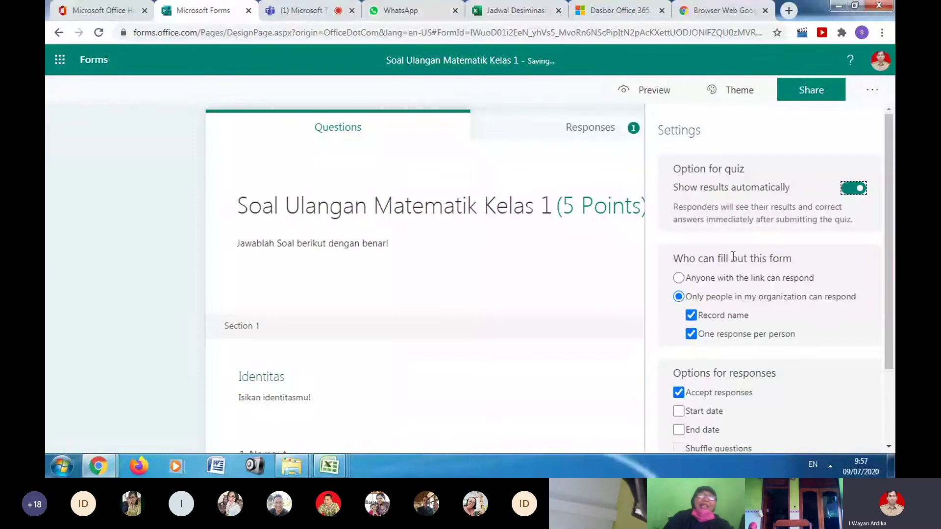
pyautogui.scroll(-1, 731, 254)
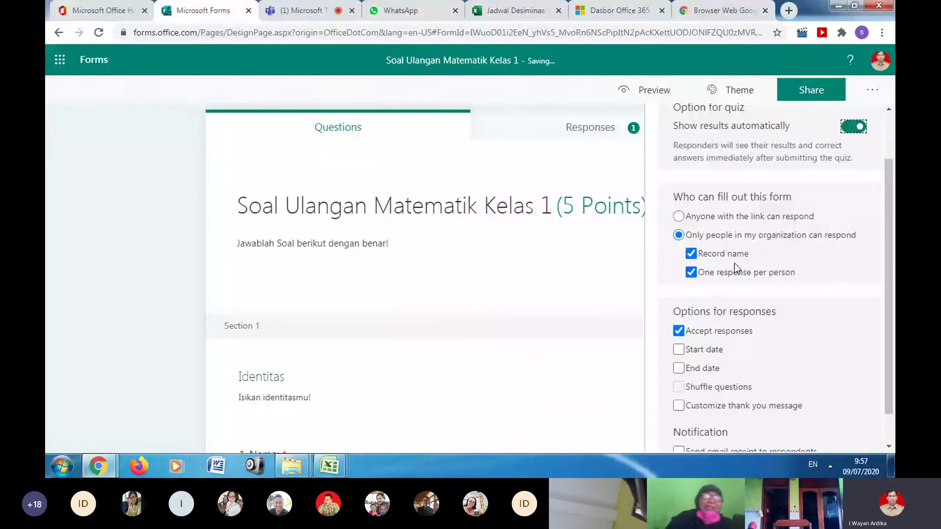
pyautogui.scroll(-1, 736, 264)
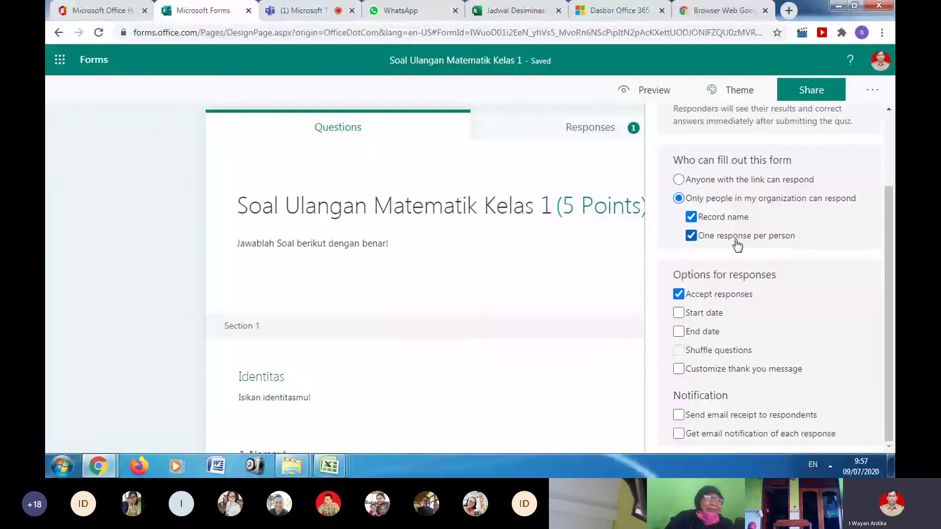
pyautogui.click(696, 232)
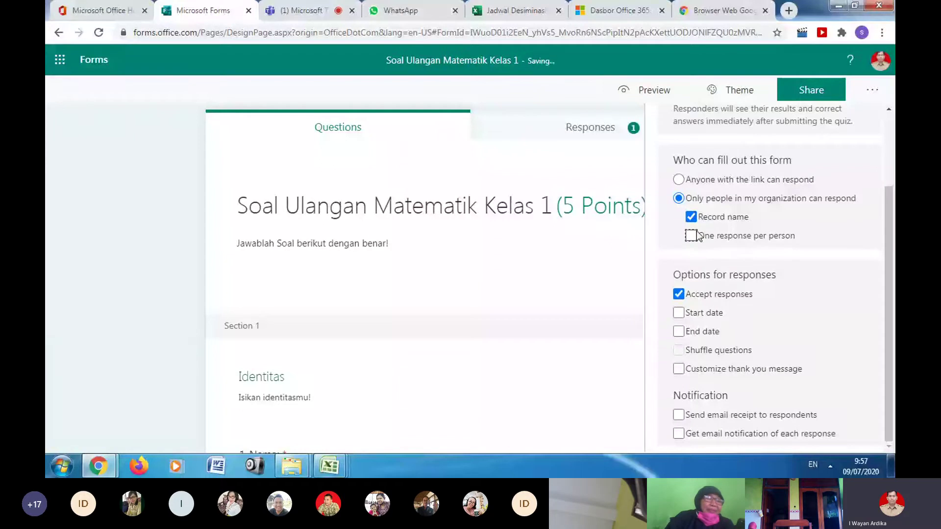
pyautogui.click(680, 181)
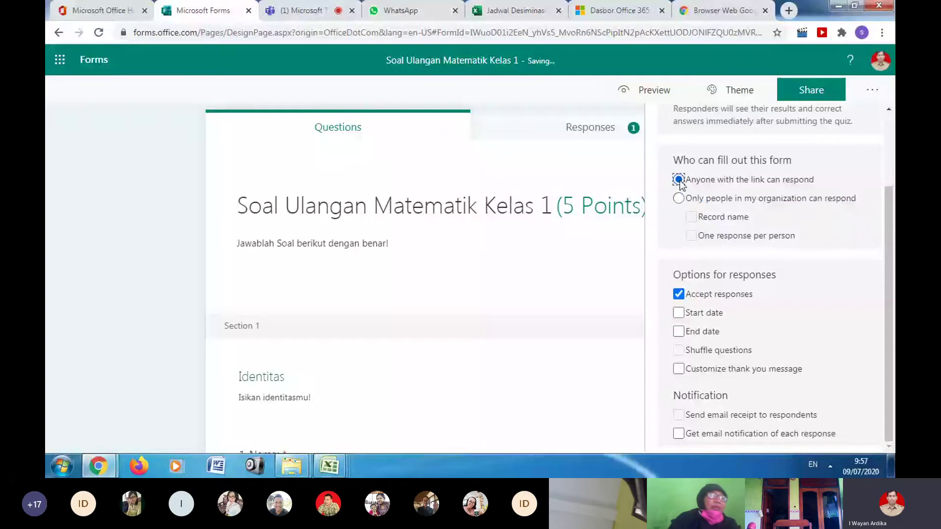
pyautogui.click(599, 287)
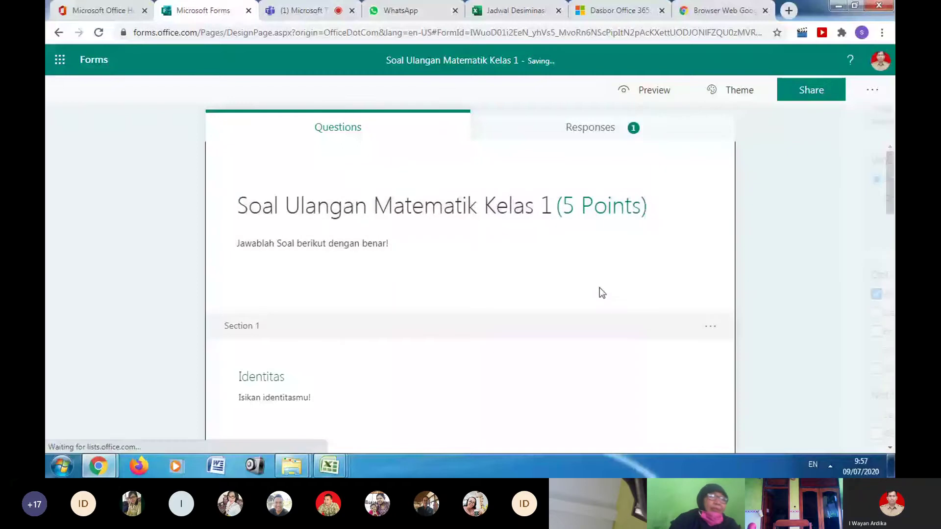
# - Preview the quiz again and enter "a" for Nama and "1" for Kelas in the Identitas section
pyautogui.click(644, 89)
pyautogui.scroll(-3, 272, 207)
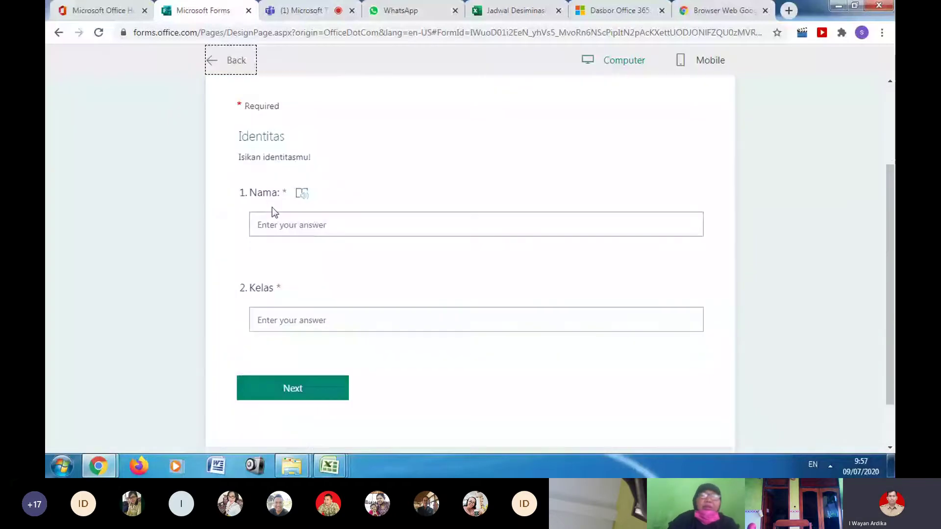
pyautogui.click(275, 223)
pyautogui.write('a')
pyautogui.click(275, 315)
pyautogui.write('1')
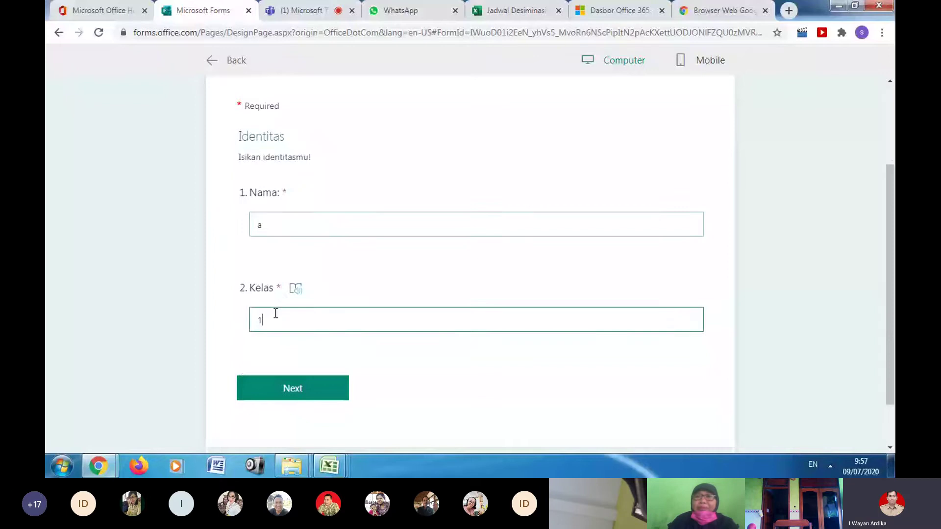
# - Go on to the Soal Pilihan Ganda section, answer its questions with 8, 4 and 3, and continue to the short-answer section
pyautogui.click(291, 388)
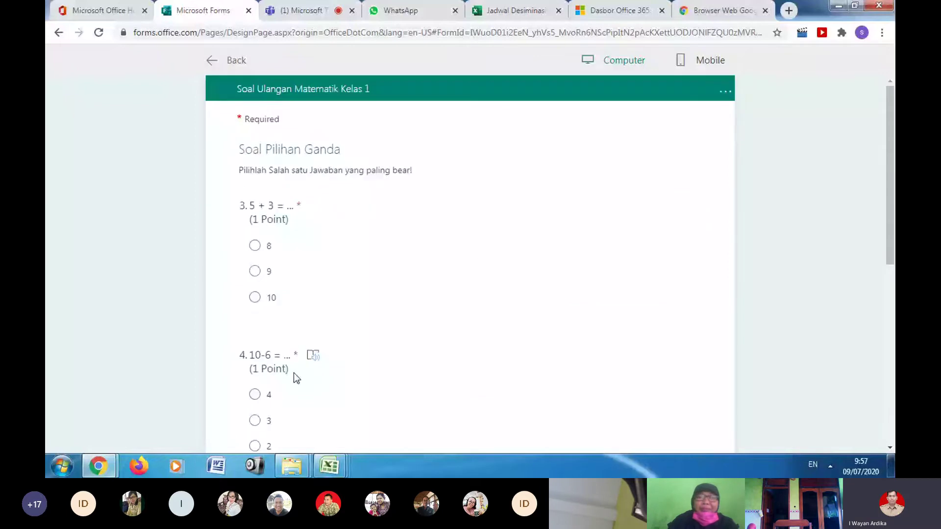
pyautogui.click(268, 248)
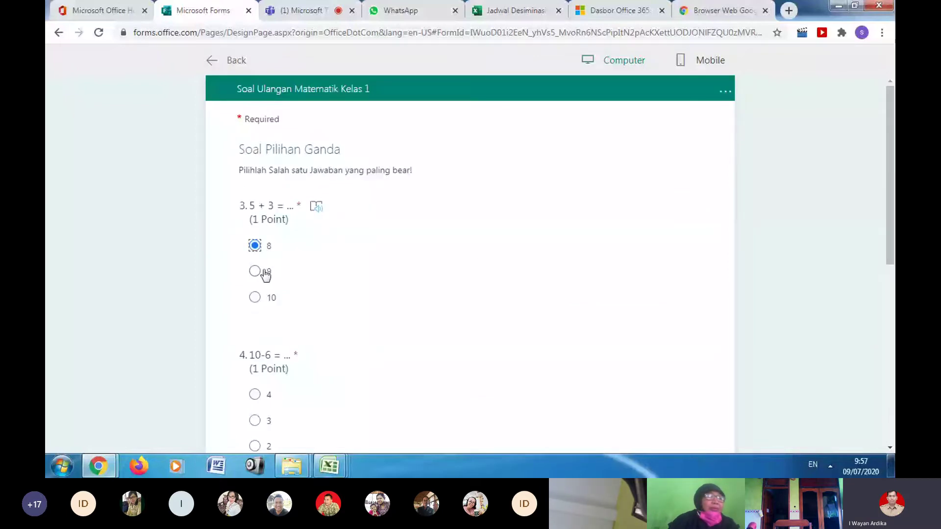
pyautogui.click(255, 394)
pyautogui.scroll(-3, 265, 383)
pyautogui.click(256, 384)
pyautogui.scroll(-3, 258, 387)
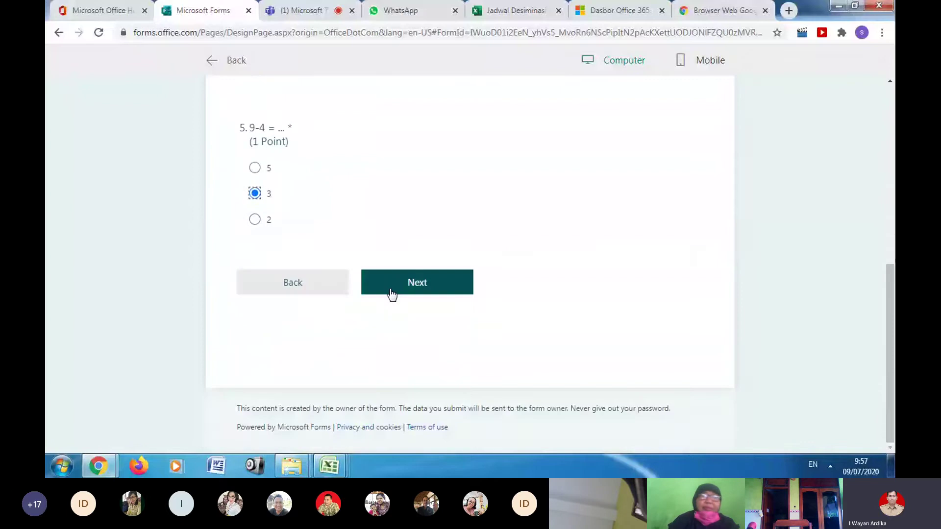
pyautogui.click(393, 293)
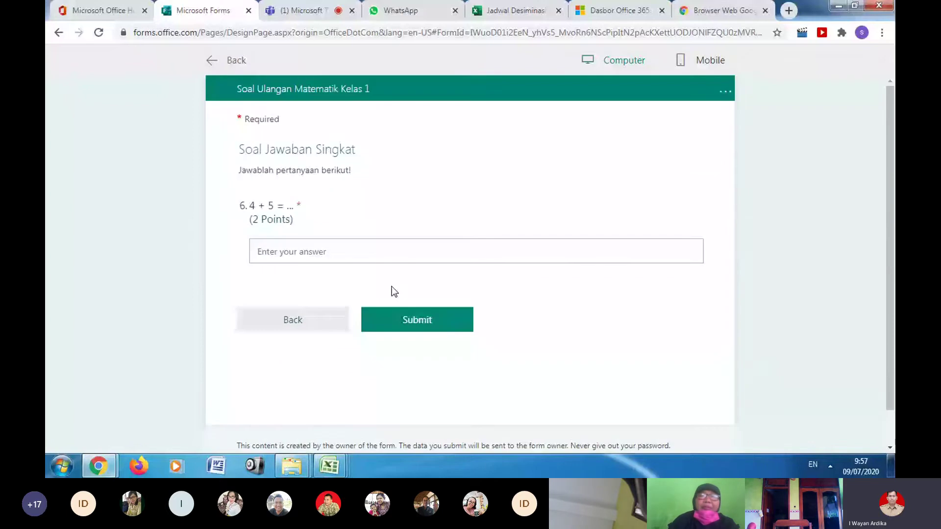
# - Answer the short-answer question "4 + 5 = ..." with 8 and submit the quiz
pyautogui.click(305, 261)
pyautogui.write('9')
pyautogui.click(384, 319)
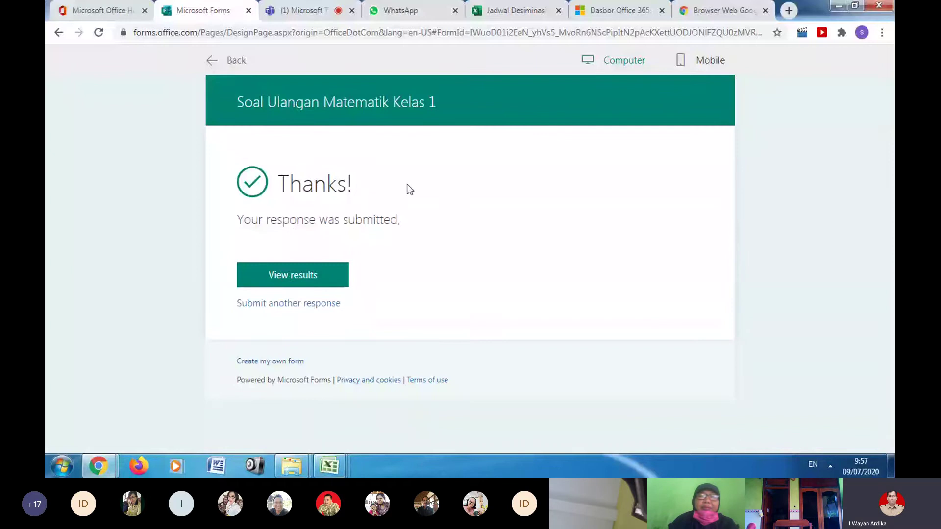
# - View the submitted quiz results, review the score and feedback for each question, and return to the form editor
pyautogui.click(296, 275)
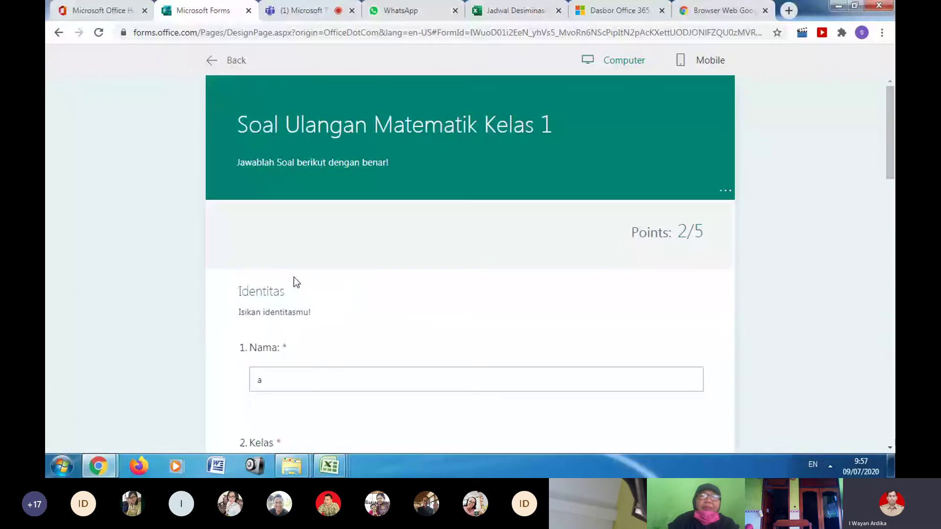
pyautogui.scroll(-10, 349, 329)
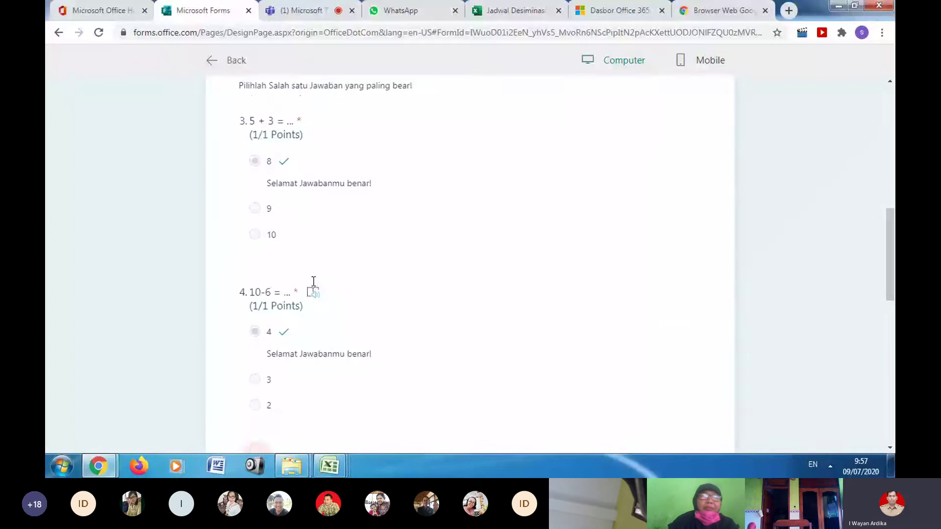
pyautogui.scroll(3, 309, 274)
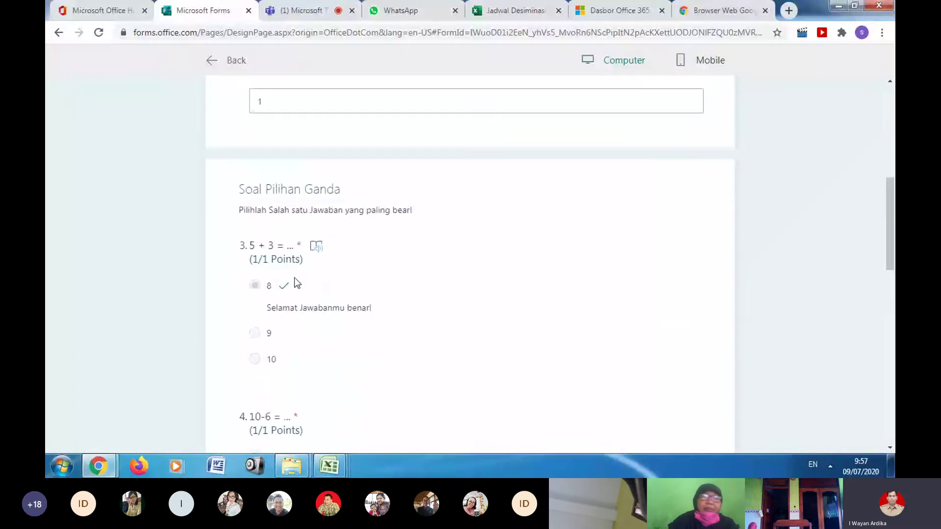
pyautogui.scroll(-5, 297, 268)
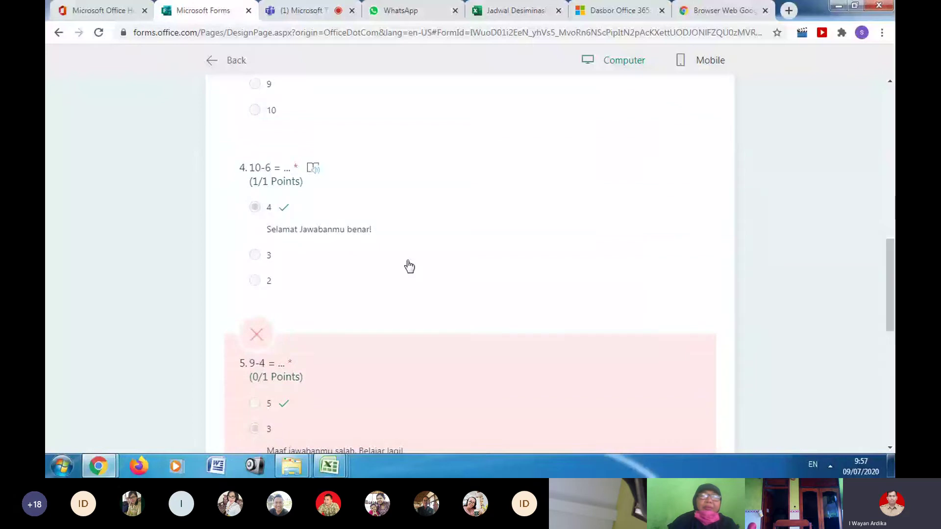
pyautogui.scroll(-5, 407, 268)
pyautogui.scroll(-1, 296, 324)
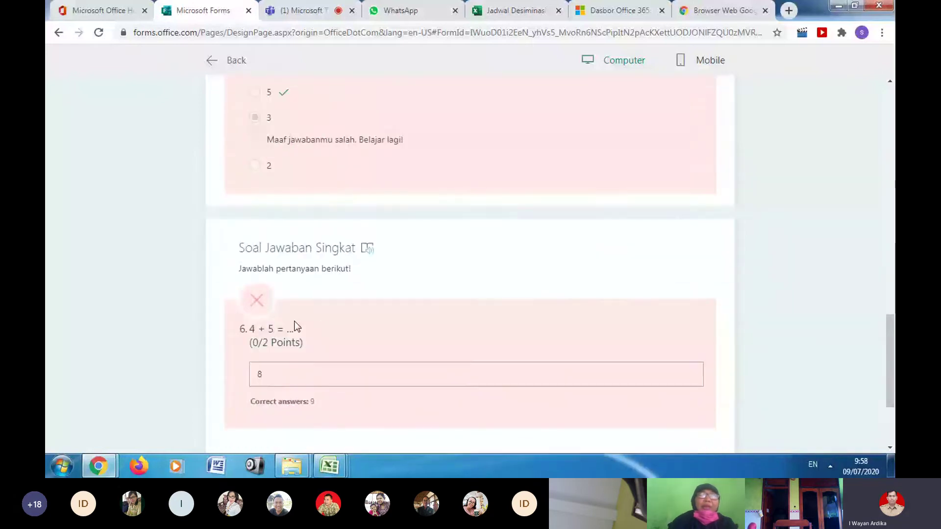
pyautogui.scroll(-2, 294, 323)
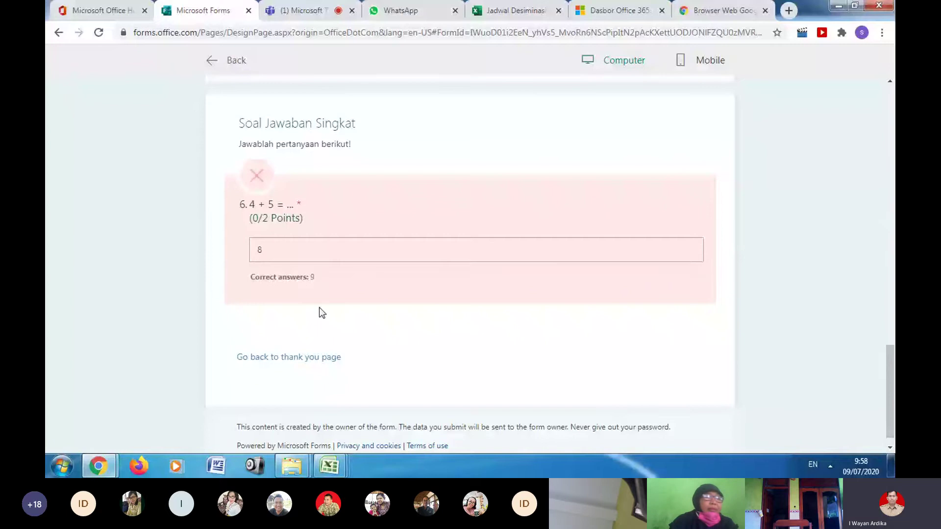
pyautogui.click(231, 60)
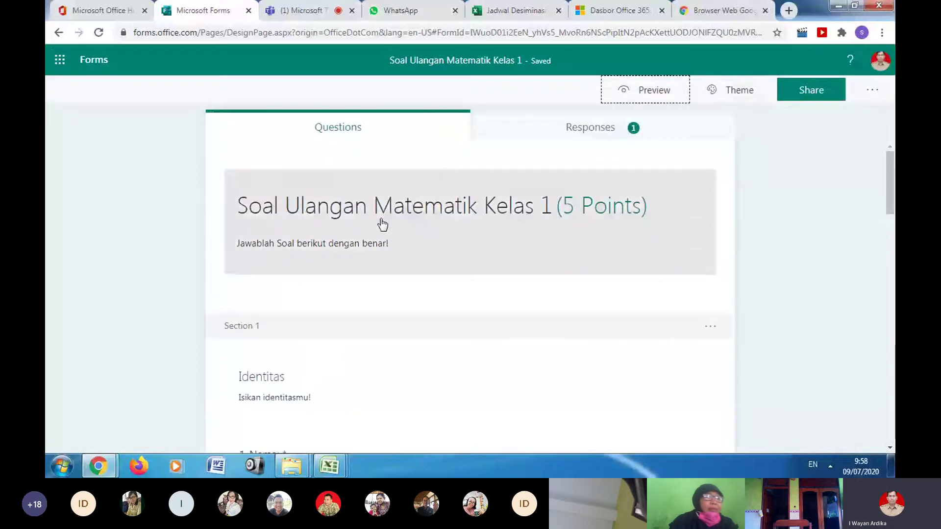
# - Look through the quiz's questions, marked correct answers and points across all sections in the editor
pyautogui.scroll(-5, 362, 300)
pyautogui.scroll(-15, 362, 300)
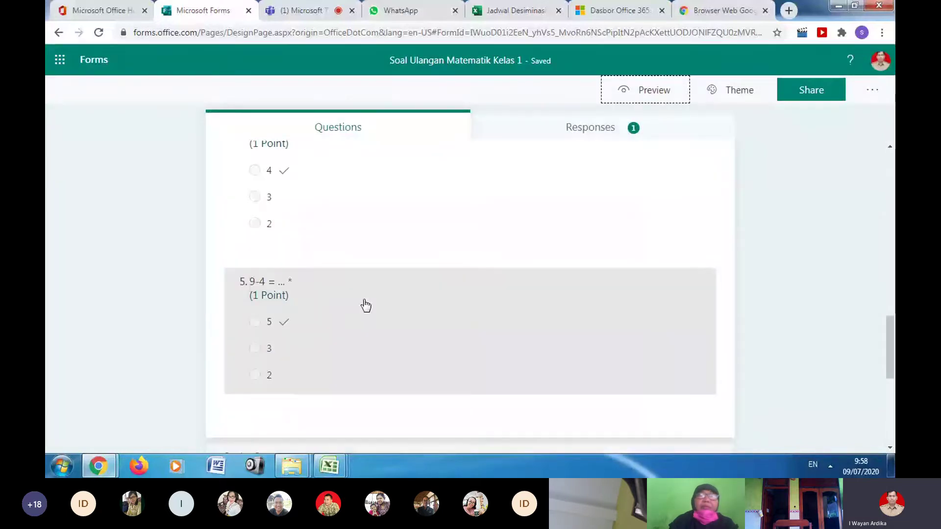
pyautogui.scroll(-2, 363, 300)
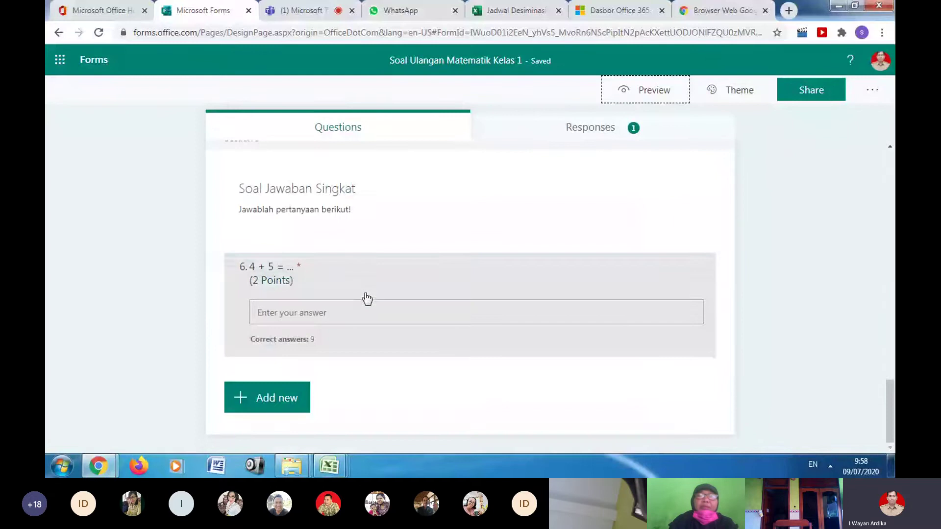
pyautogui.scroll(3, 392, 294)
pyautogui.scroll(7, 381, 289)
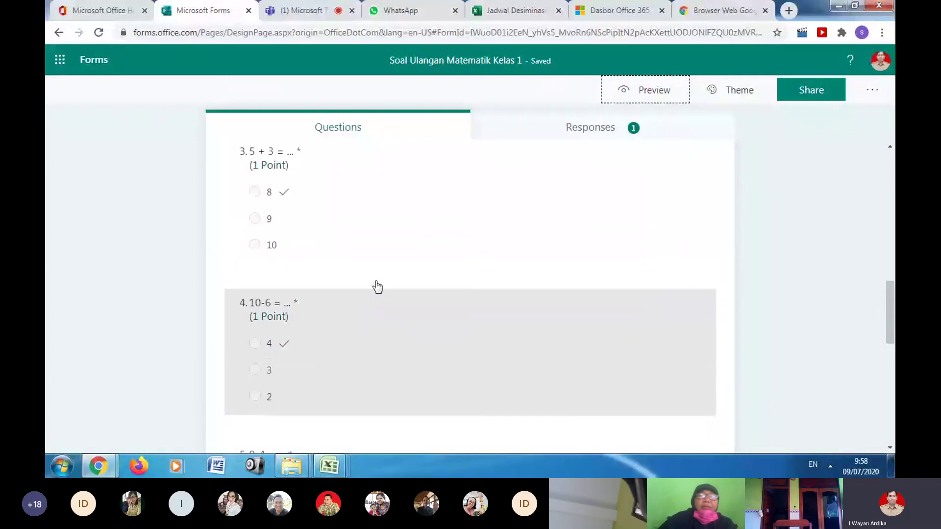
pyautogui.scroll(10, 377, 287)
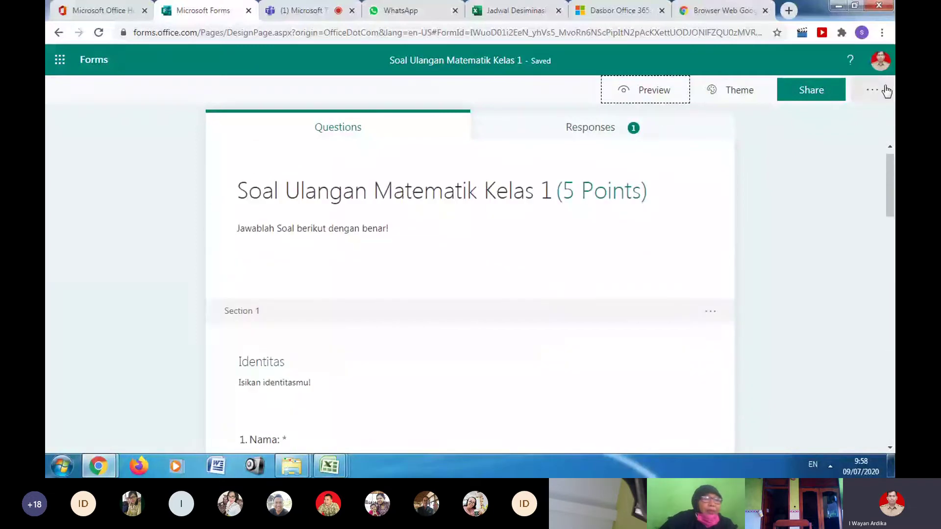
pyautogui.scroll(-10, 332, 304)
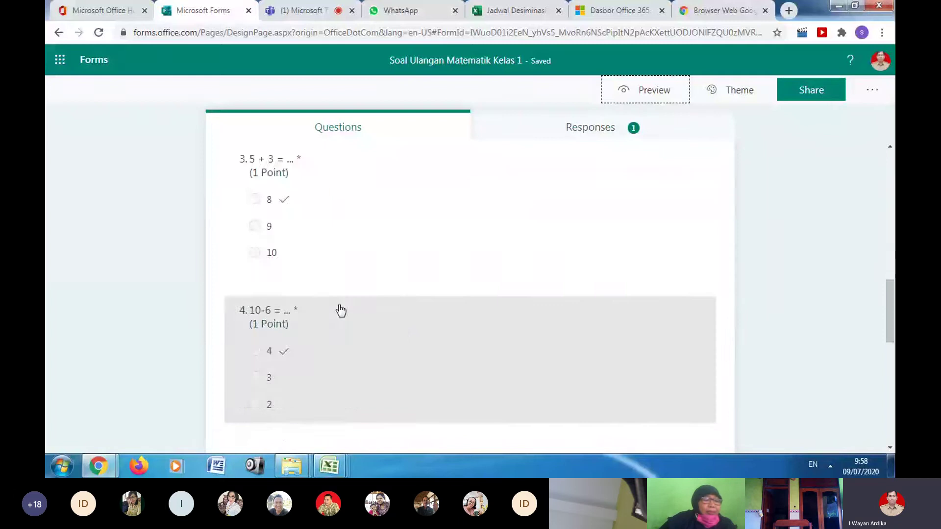
pyautogui.scroll(4, 333, 307)
pyautogui.scroll(-3, 257, 318)
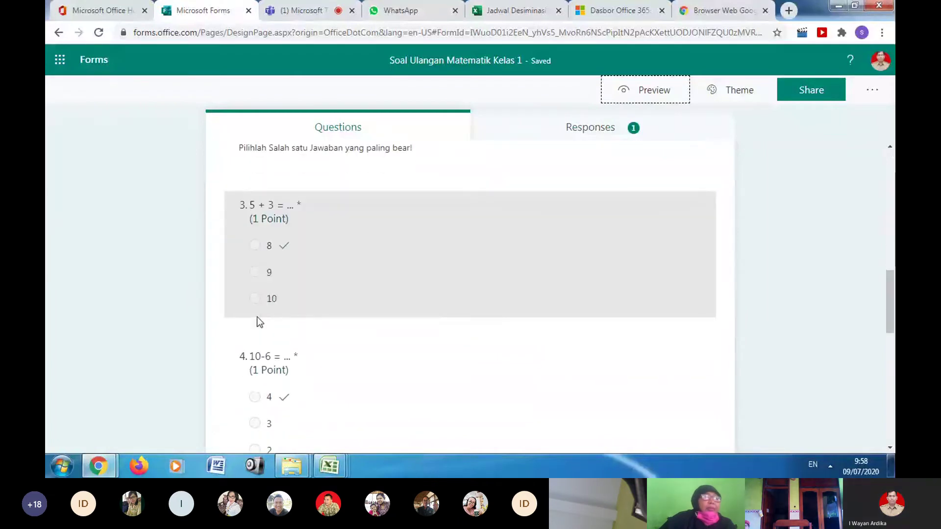
pyautogui.scroll(-8, 257, 317)
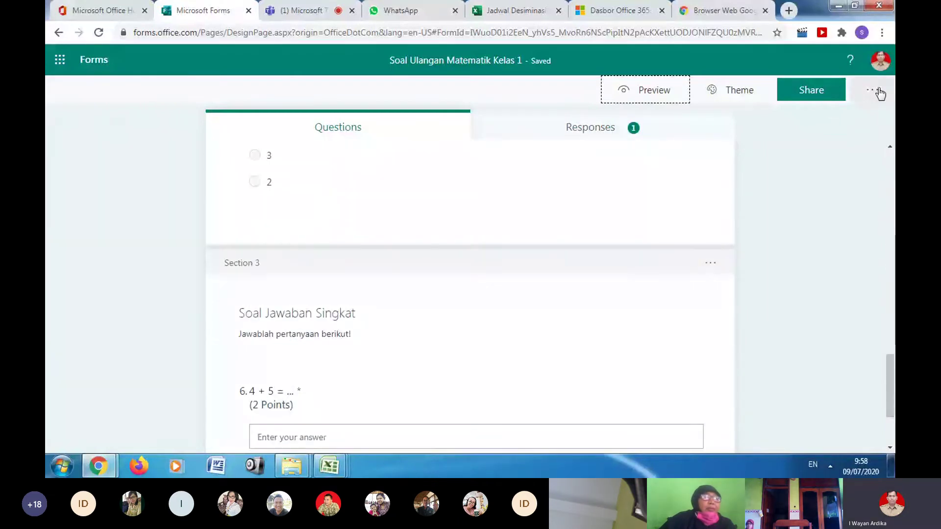
# - In the form settings, try the Start date option, turn it off again, and close the settings
pyautogui.click(878, 93)
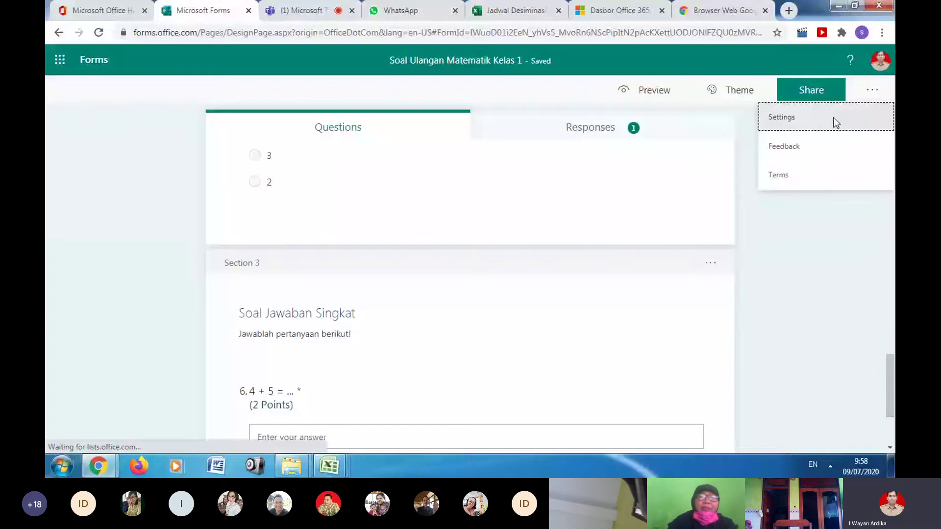
pyautogui.click(835, 121)
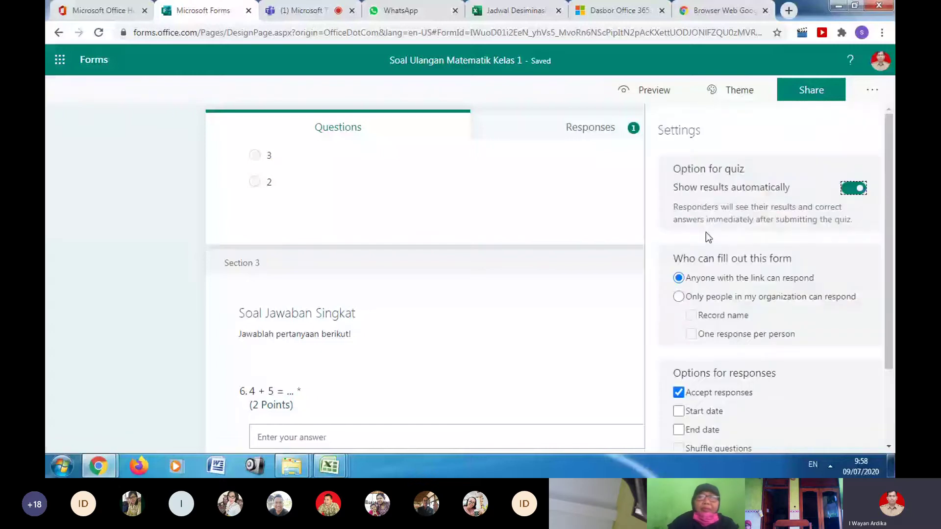
pyautogui.scroll(-1, 706, 231)
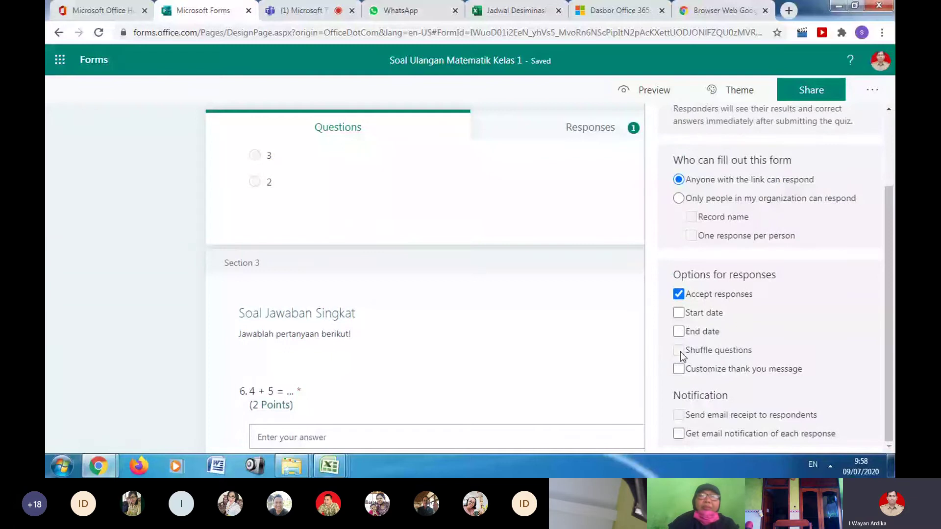
pyautogui.click(679, 313)
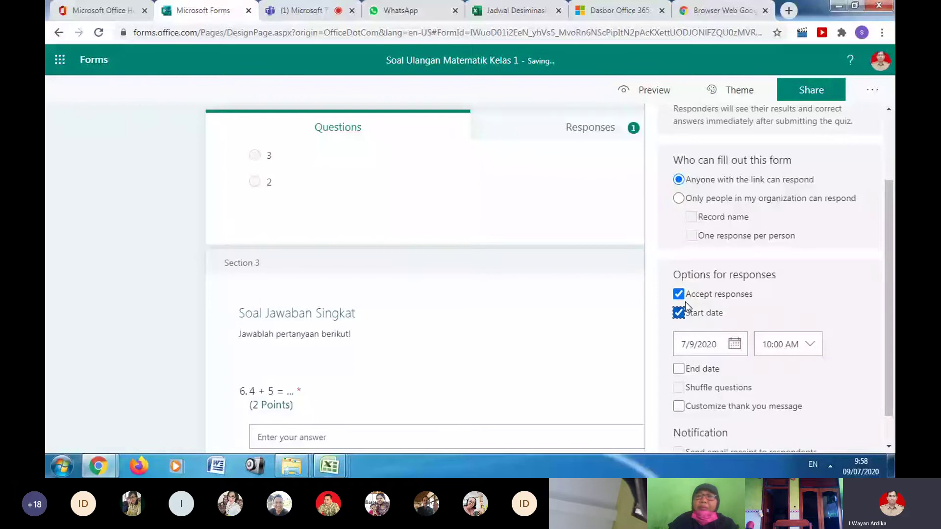
pyautogui.click(684, 308)
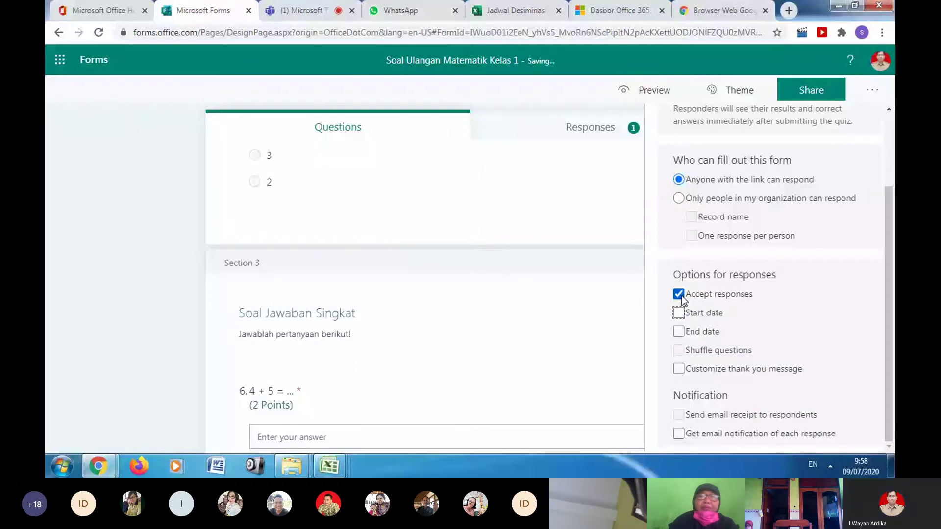
pyautogui.click(868, 92)
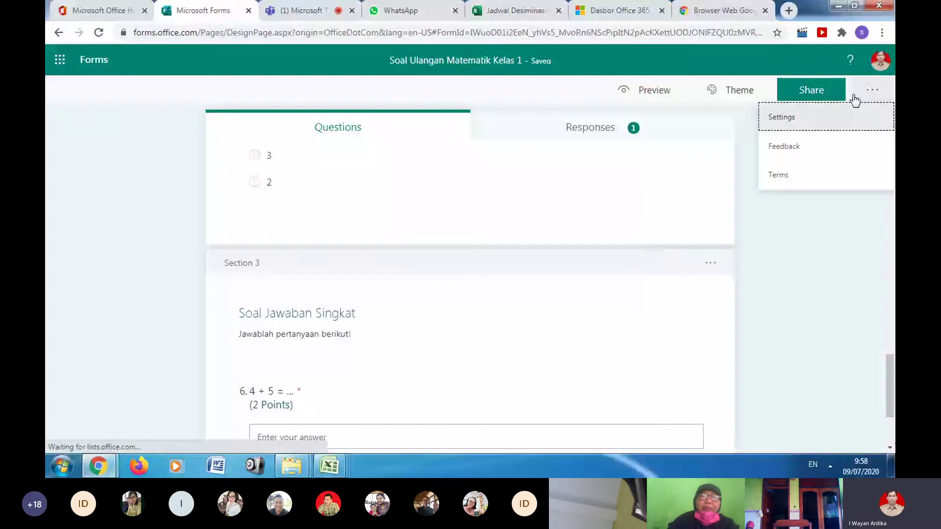
# - Turn on Shuffle options for the multiple-choice question "9-4 = ..."
pyautogui.scroll(-3, 463, 296)
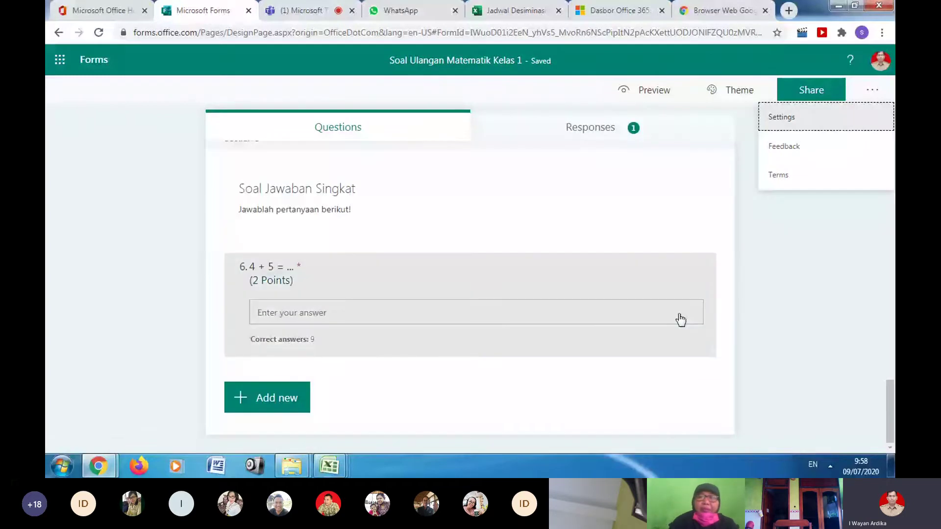
pyautogui.scroll(5, 595, 341)
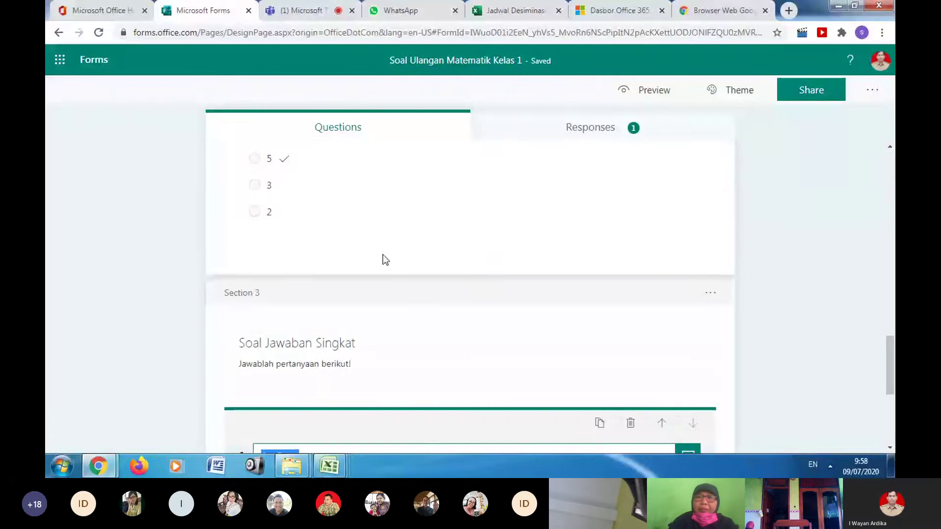
pyautogui.click(621, 332)
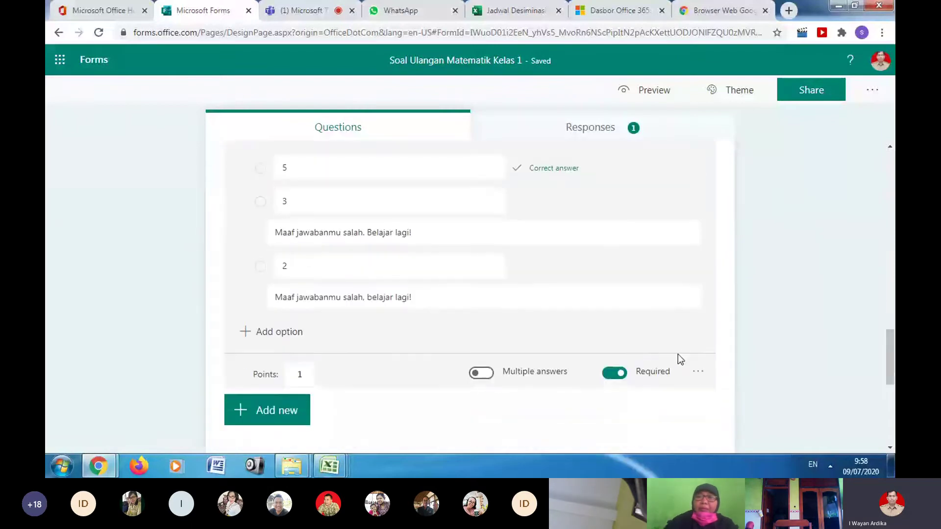
pyautogui.click(698, 371)
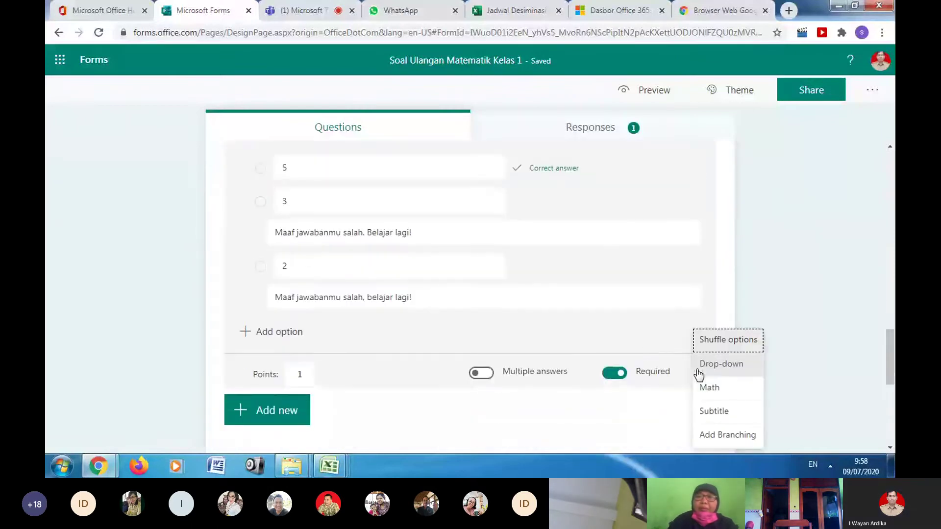
pyautogui.click(730, 346)
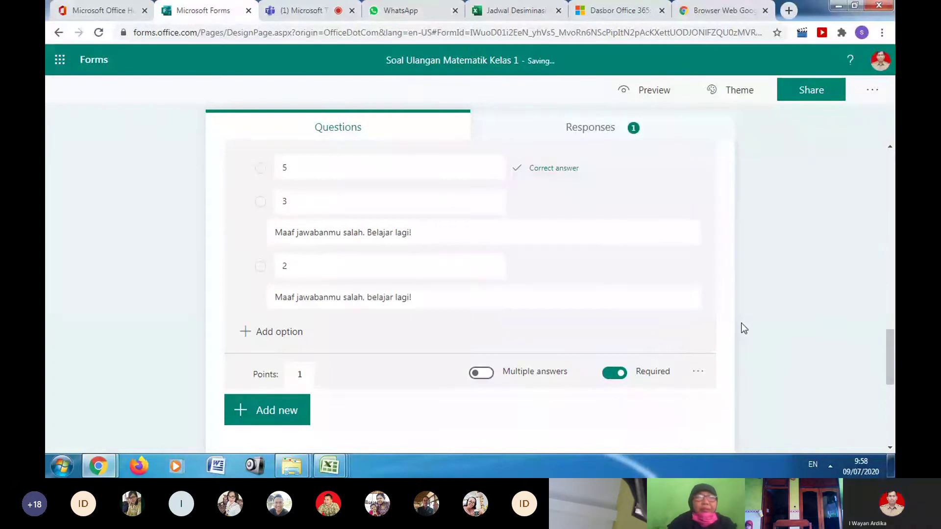
pyautogui.scroll(-2, 751, 310)
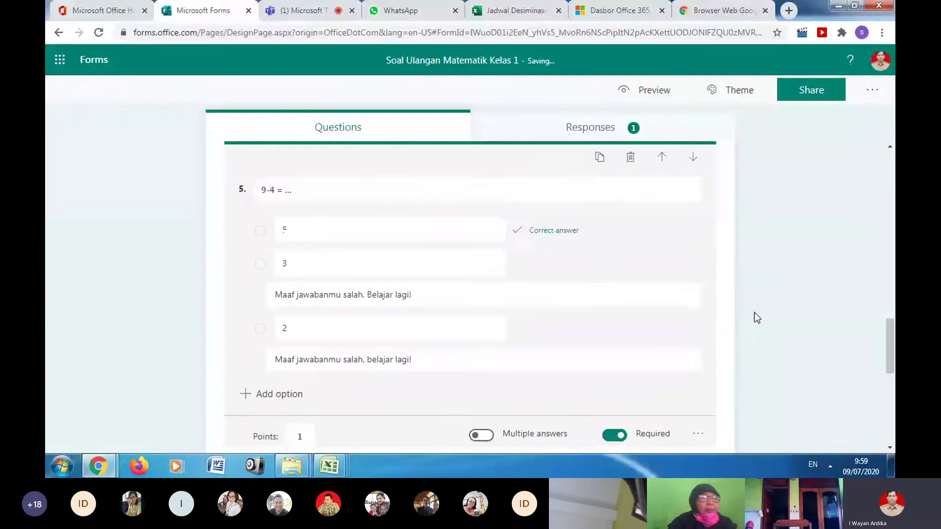
# - Reopen the form settings and try to select Shuffle questions in the response options
pyautogui.click(873, 89)
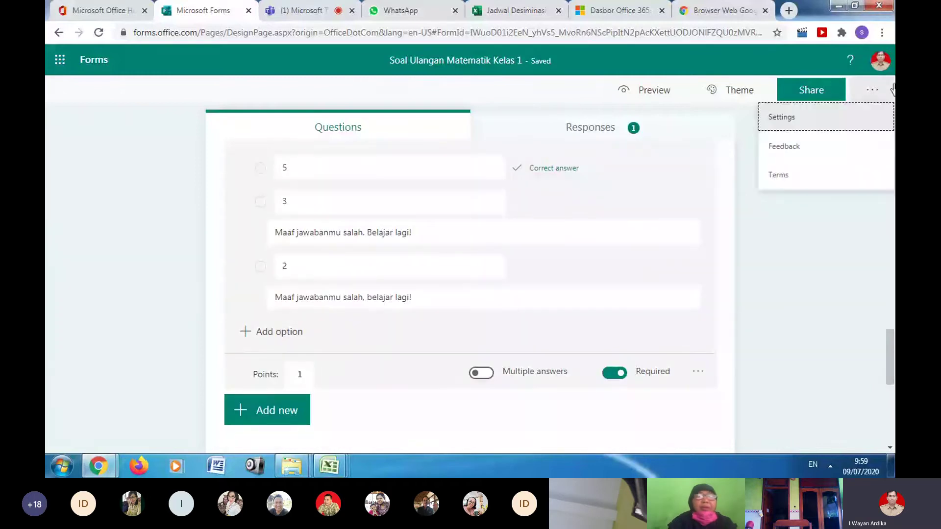
pyautogui.click(819, 131)
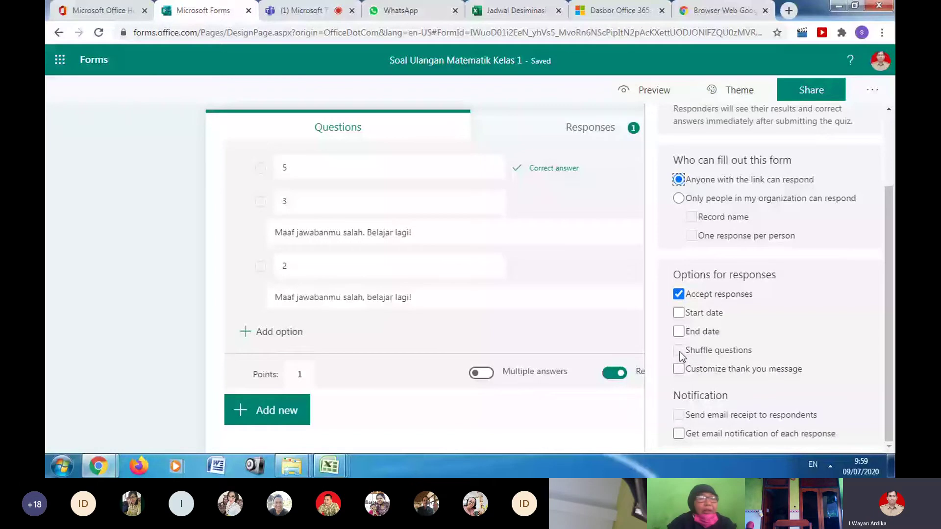
pyautogui.click(733, 357)
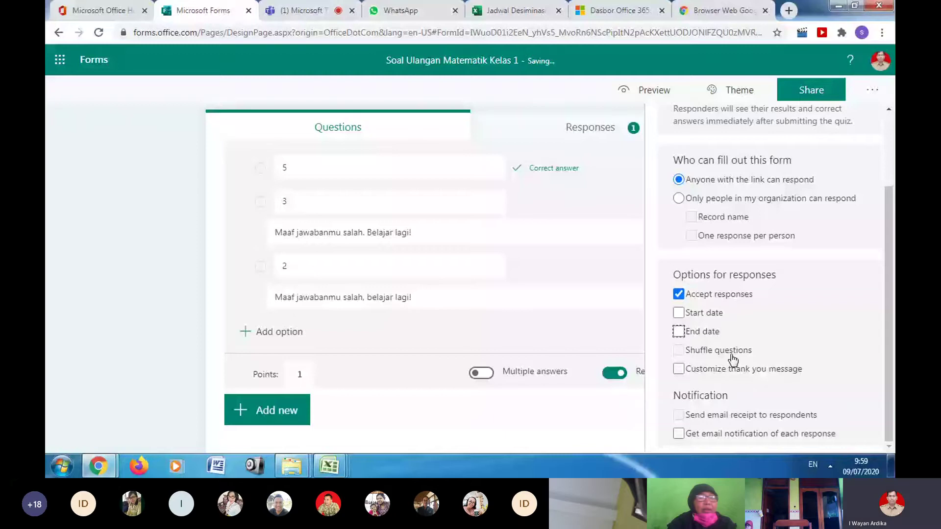
pyautogui.tripleClick(733, 360)
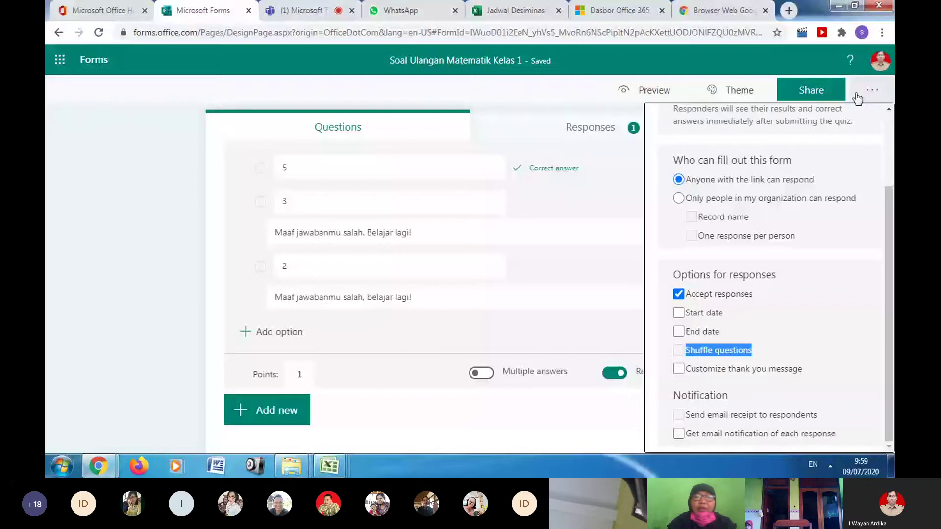
# - Reload the forms list, reopen the quiz "Soal Ulangan Matematik Kelas 1", and check the Shuffle questions option in its settings
pyautogui.click(94, 59)
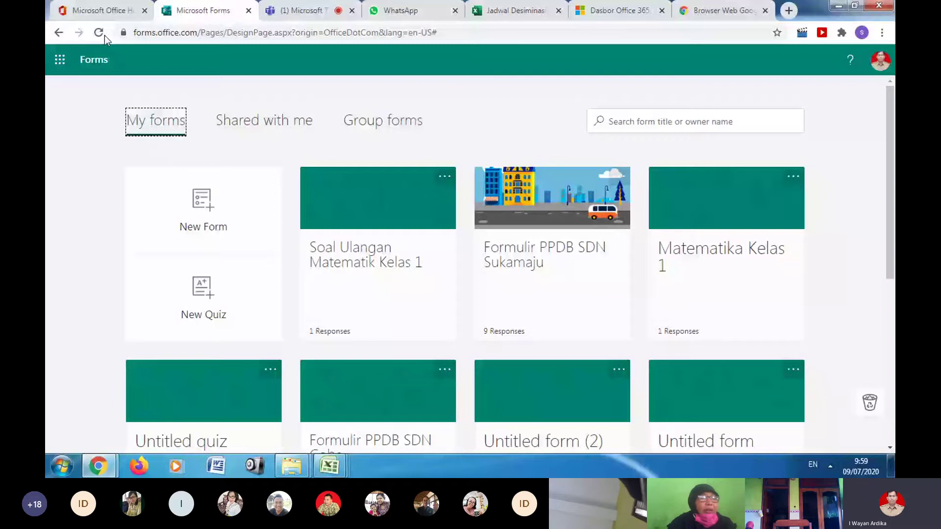
pyautogui.click(100, 34)
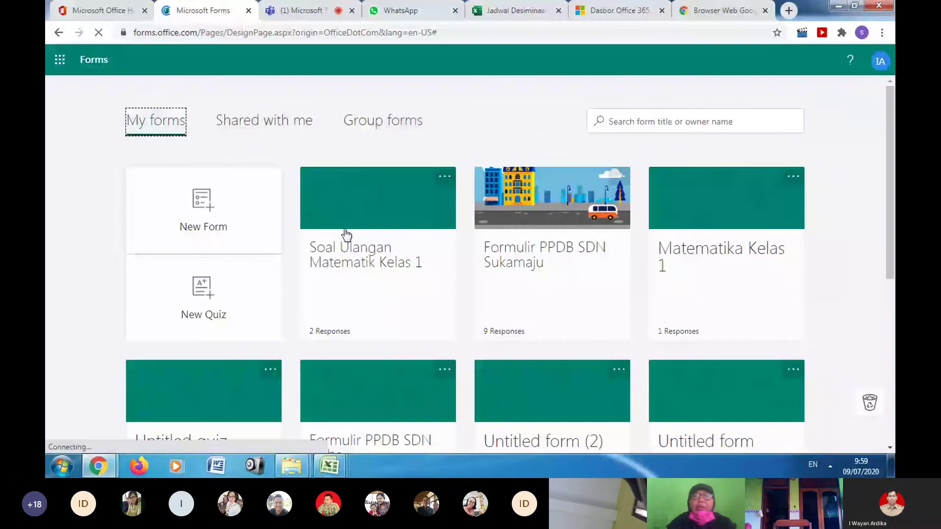
pyautogui.click(346, 234)
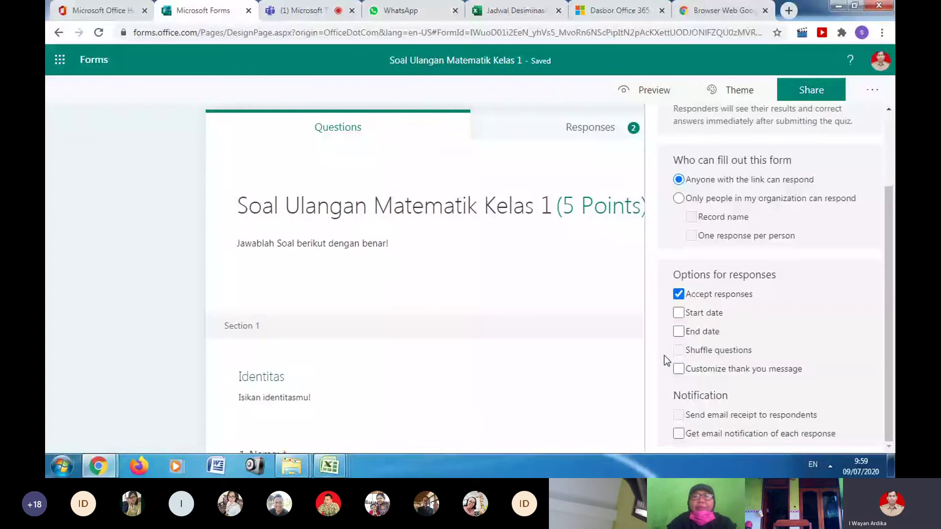
pyautogui.scroll(-3, 300, 372)
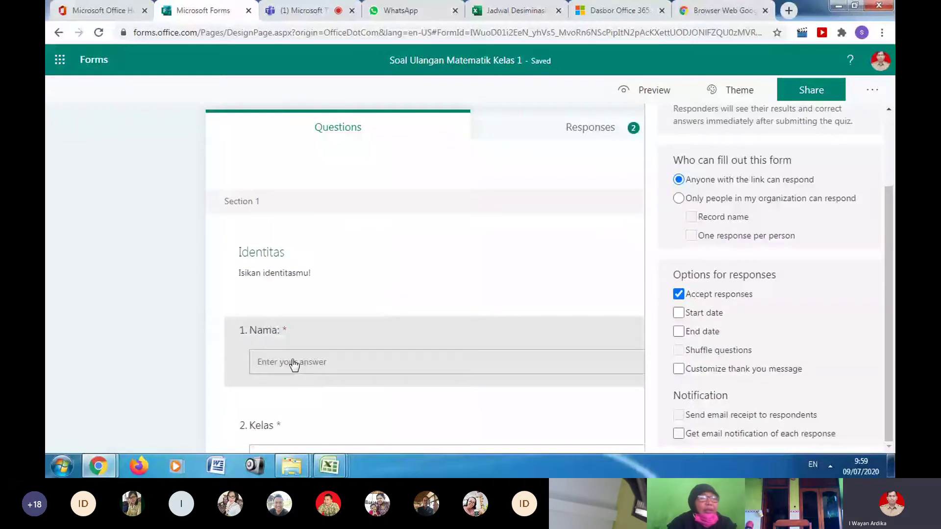
pyautogui.scroll(-1, 598, 293)
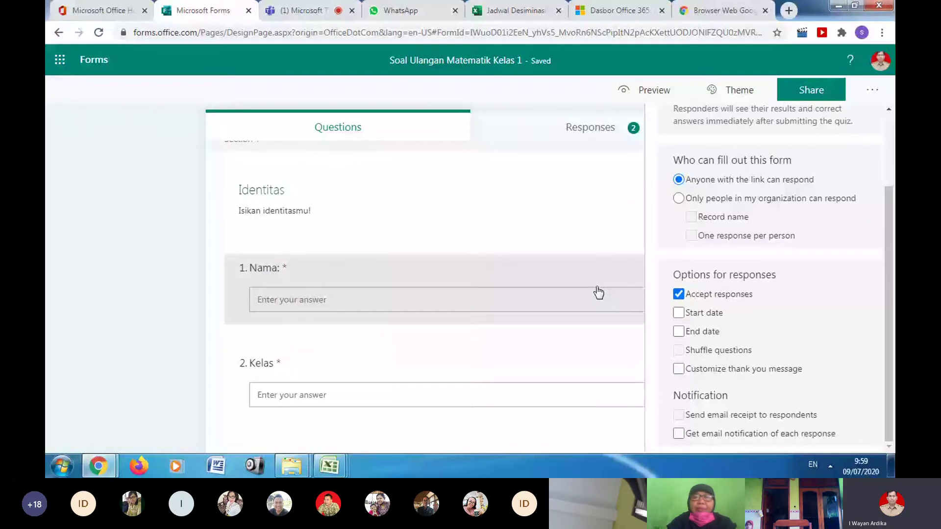
pyautogui.click(873, 90)
pyautogui.click(779, 122)
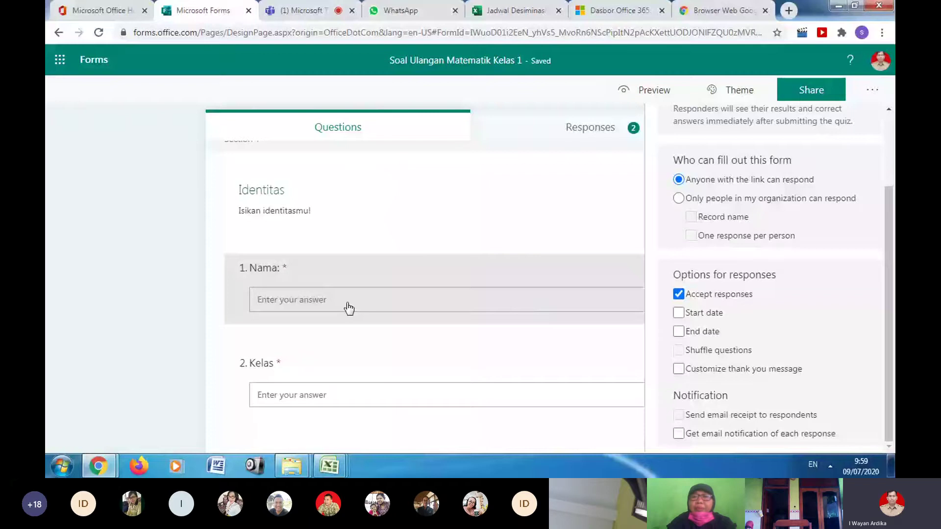
# - Look through the quiz's sections and multiple-choice questions, closing the form settings along the way
pyautogui.scroll(1, 310, 346)
pyautogui.scroll(-20, 363, 343)
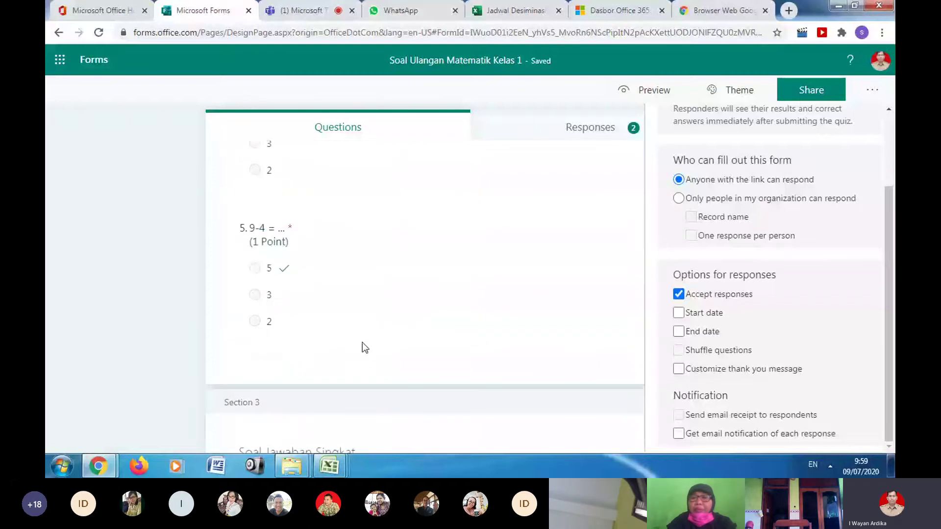
pyautogui.scroll(4, 364, 343)
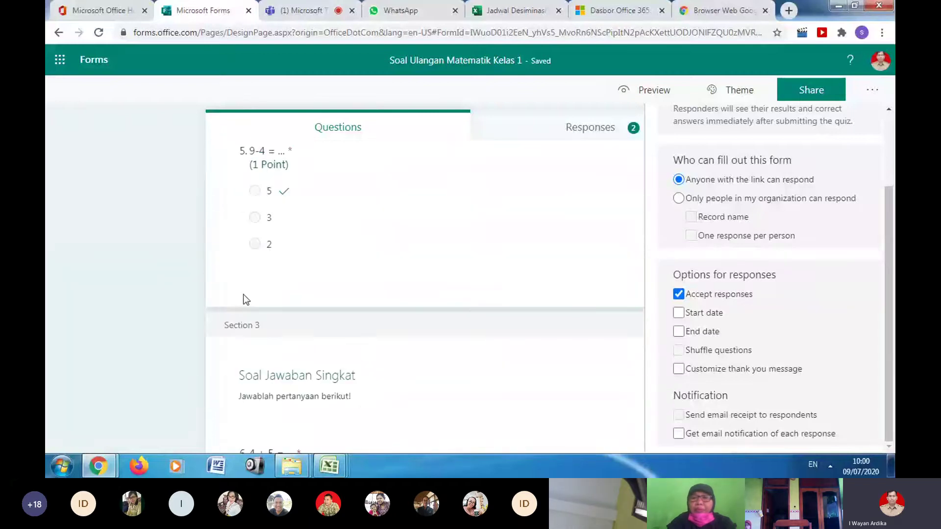
pyautogui.click(242, 296)
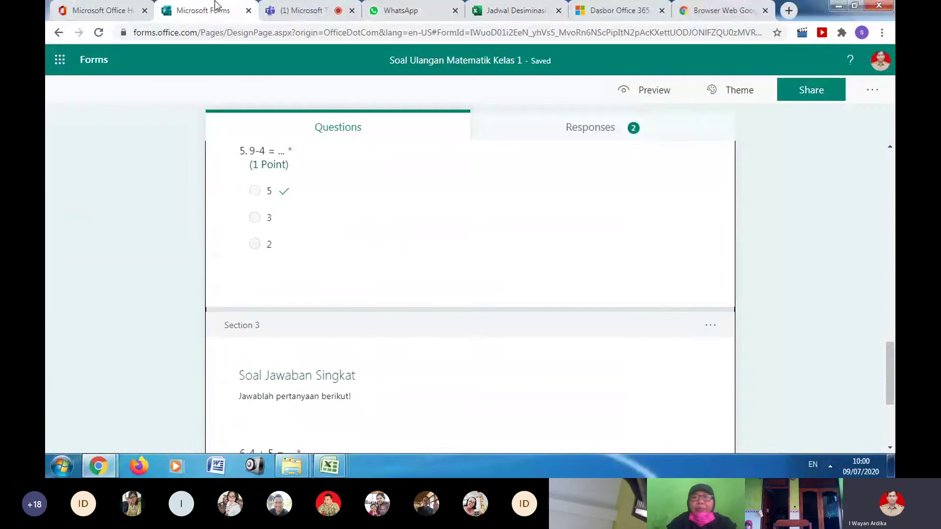
pyautogui.scroll(1, 324, 174)
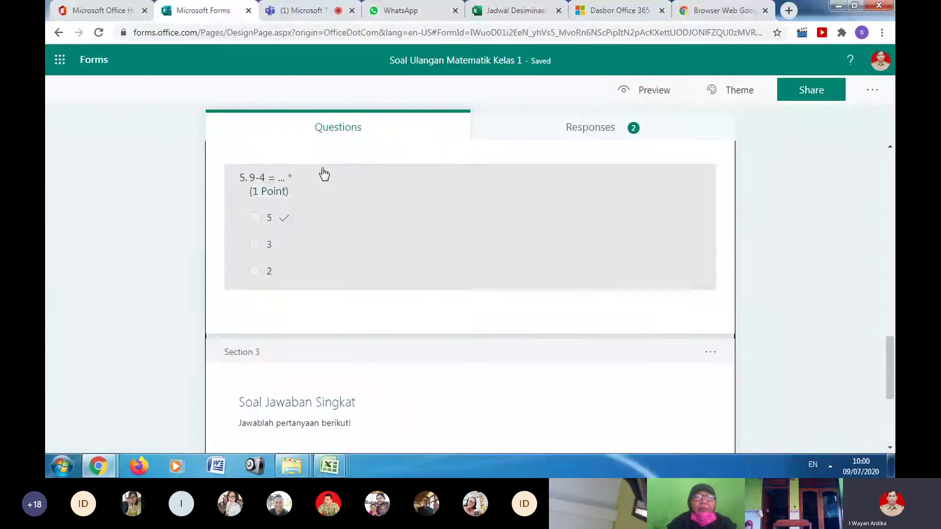
pyautogui.scroll(10, 324, 174)
# - Return to the forms list and create a new quiz titled "Soal Matematika Kelas 2"
pyautogui.click(90, 67)
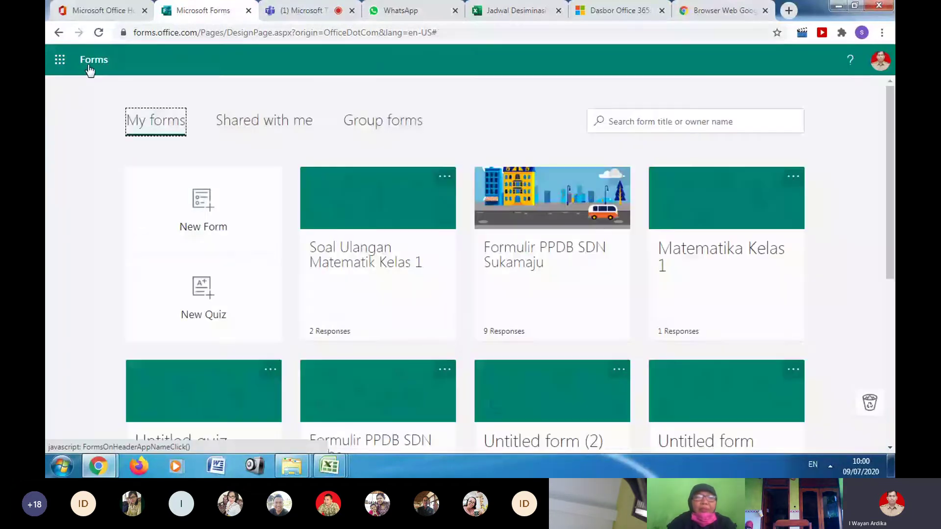
pyautogui.click(201, 294)
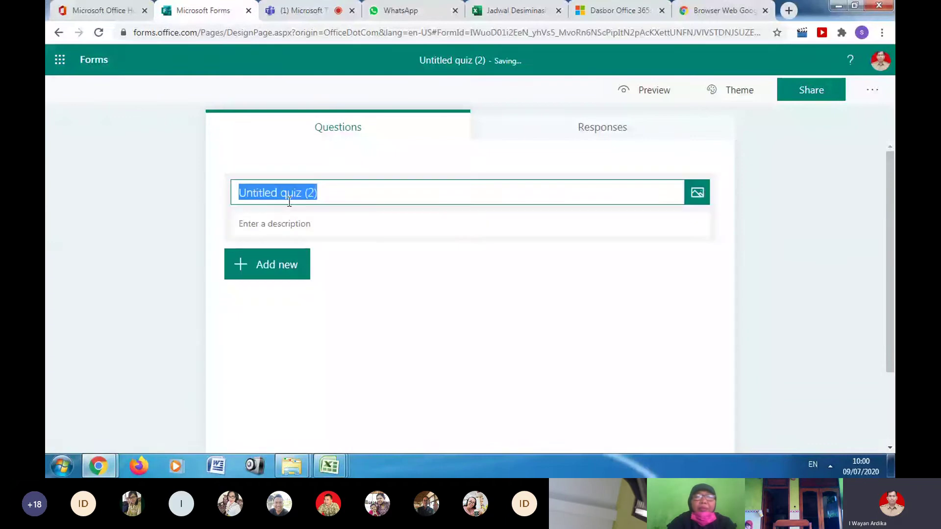
pyautogui.write('Soal Matema')
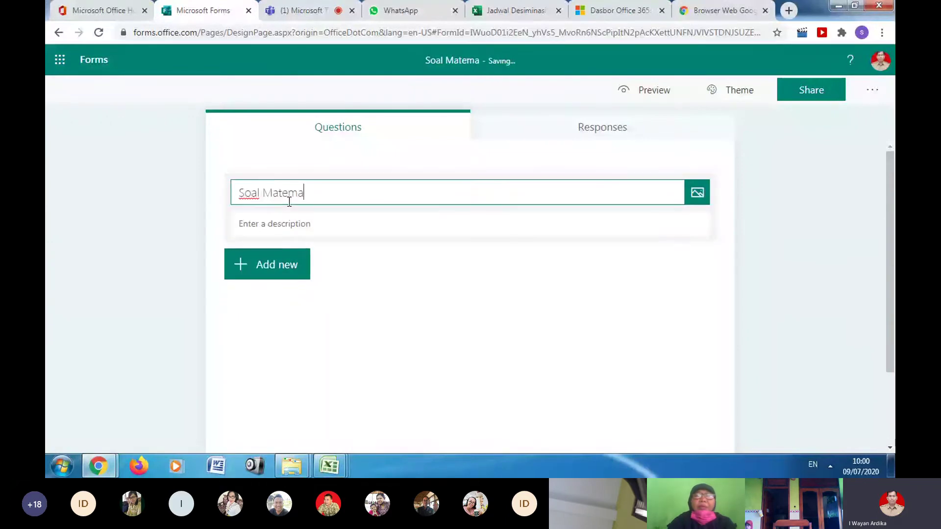
pyautogui.write('tika Kelas 2')
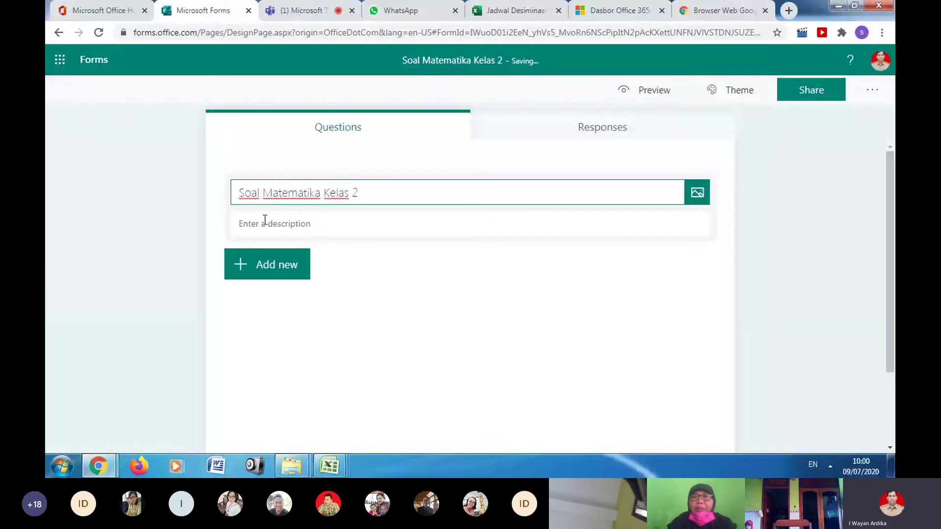
# - Add a choice question to the new quiz with the text "10 + 5 ="
pyautogui.click(257, 265)
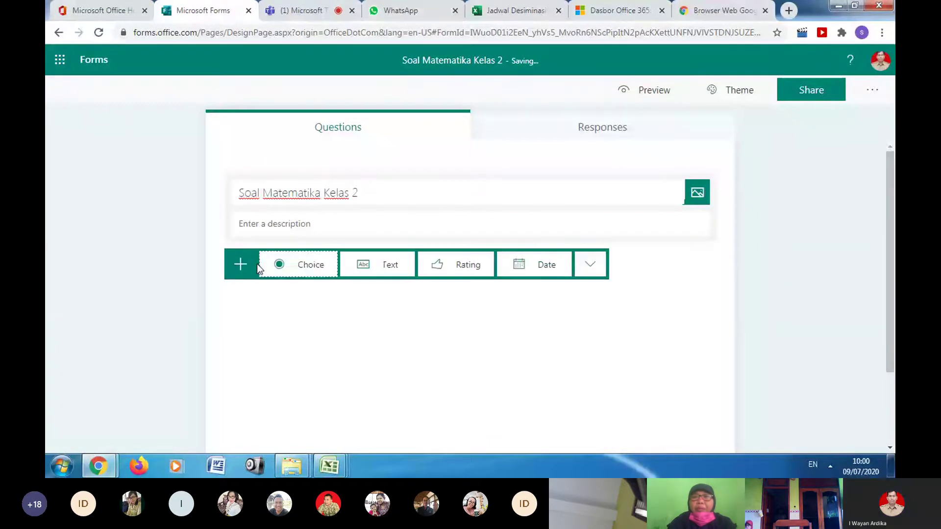
pyautogui.click(290, 265)
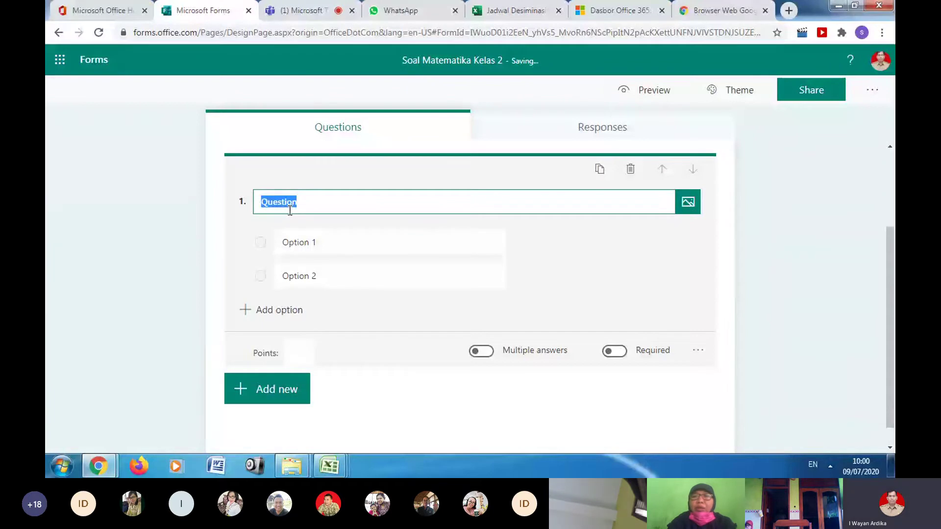
pyautogui.write('10')
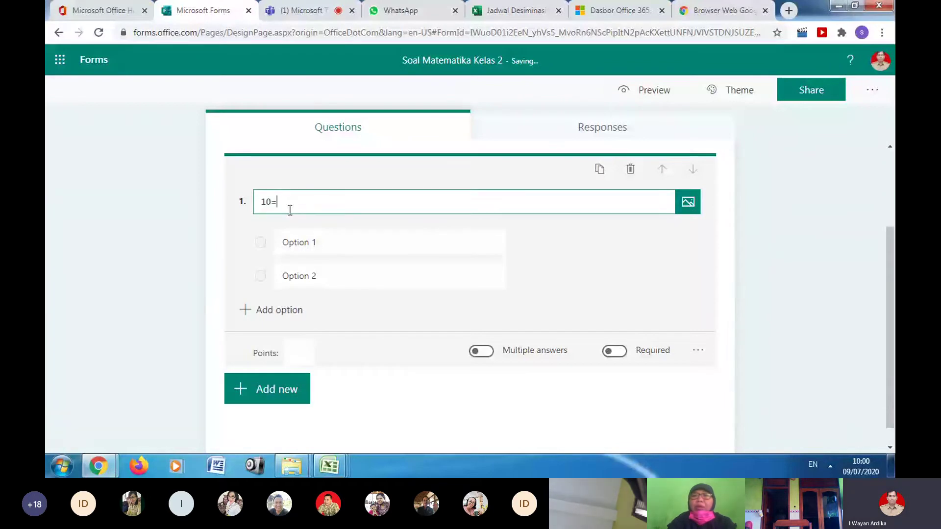
pyautogui.write(' + ')
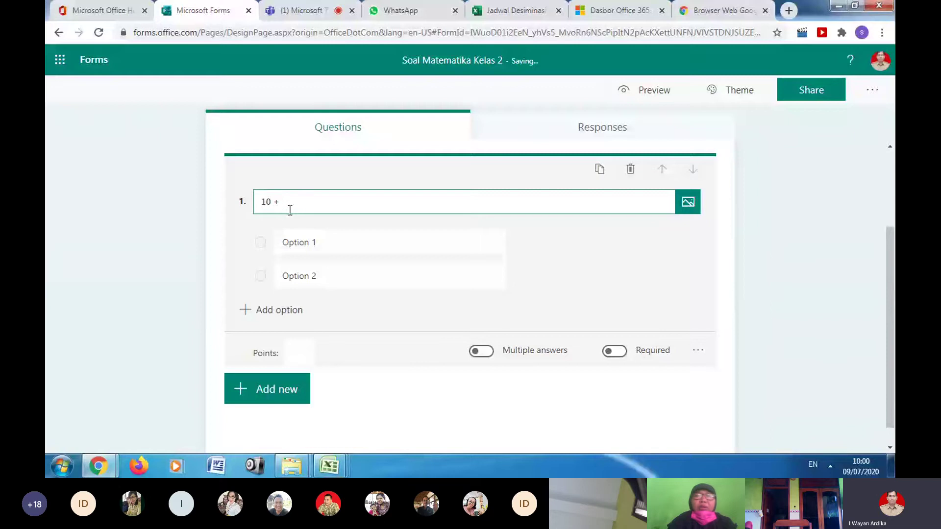
pyautogui.write('5 =')
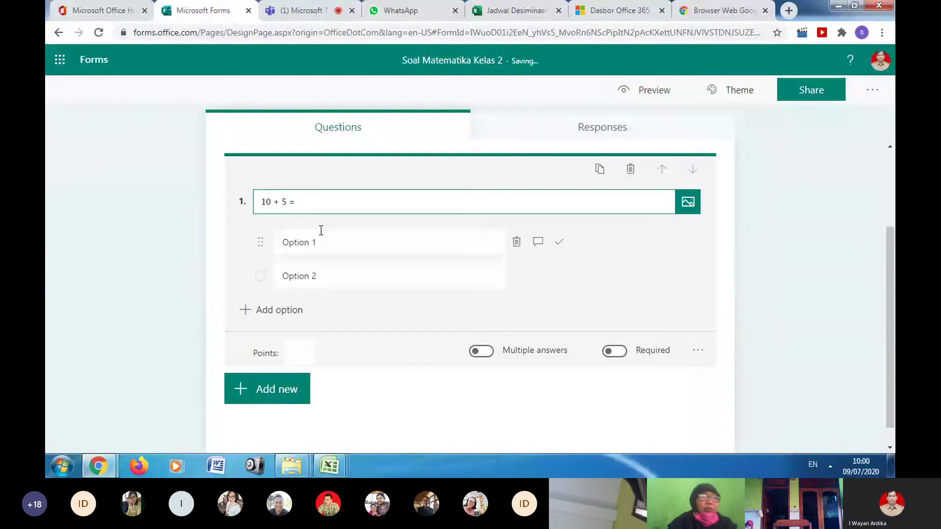
# - Enter 5, 6 and 7 as the three answer options of the "10 + 5 =" question
pyautogui.click(322, 234)
pyautogui.write('5')
pyautogui.press('Return')
pyautogui.write('6')
pyautogui.press('Return')
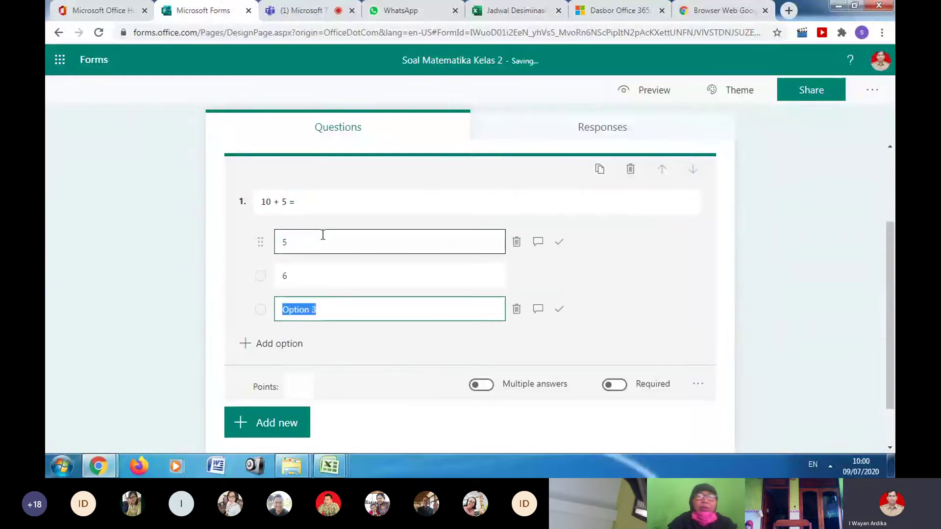
pyautogui.write('7')
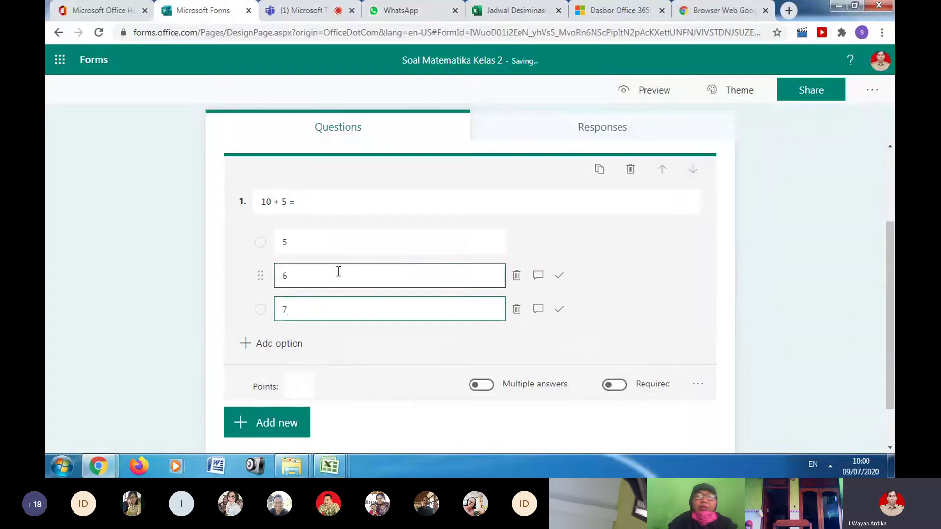
# - Change the three answer options of the "10 + 5 =" question to 15, 16 and 17
pyautogui.click(284, 241)
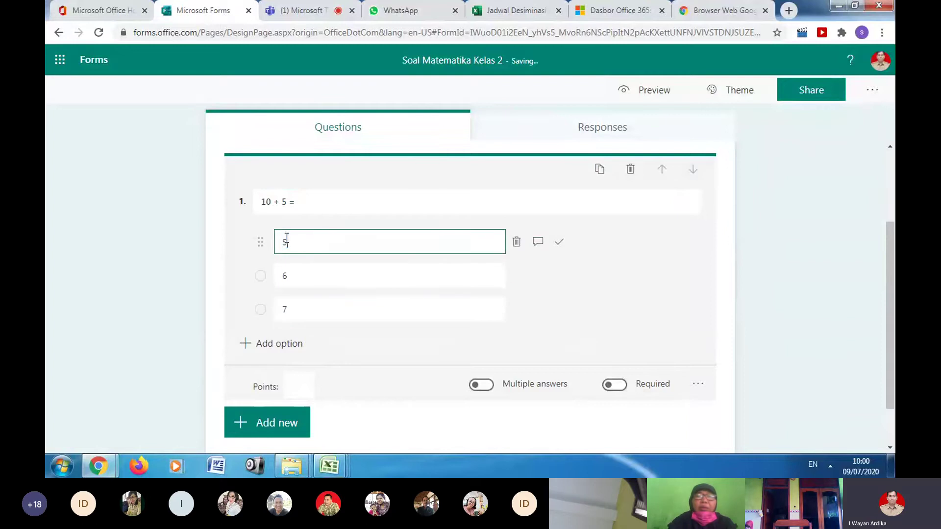
pyautogui.write('1')
pyautogui.click(284, 275)
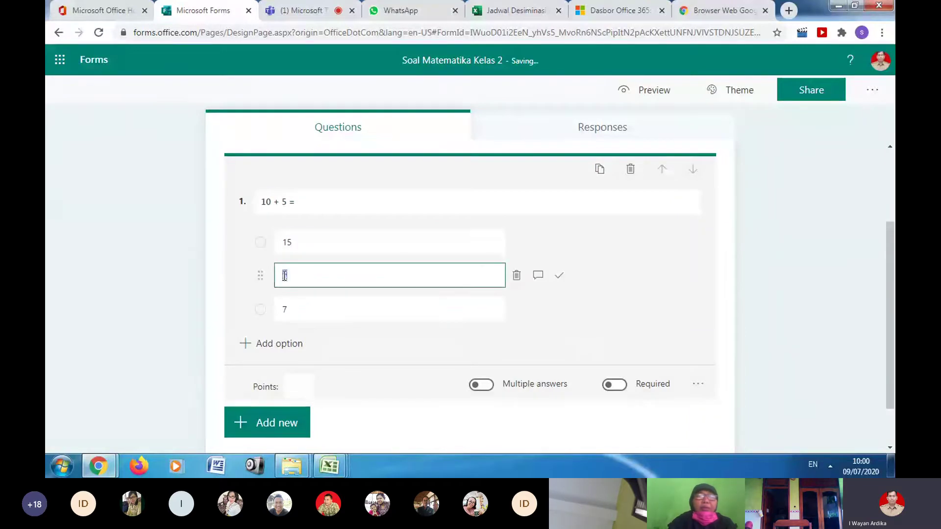
pyautogui.write('16')
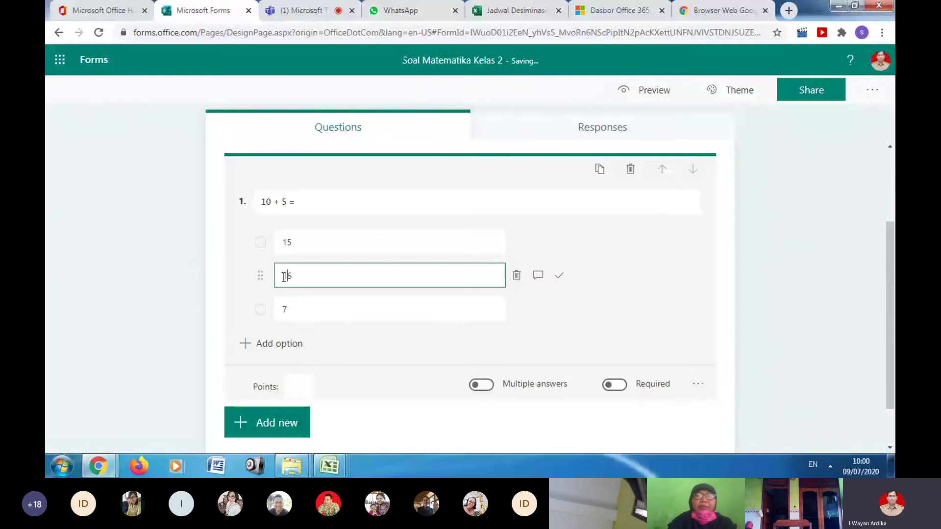
pyautogui.click(284, 310)
pyautogui.write('1')
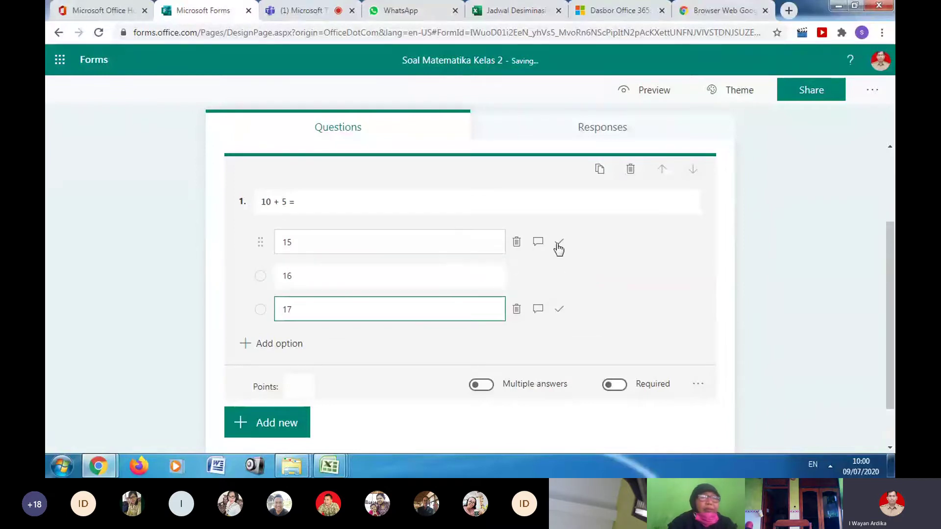
# - Mark 15 as the correct answer and set the question's points to 1
pyautogui.click(558, 241)
pyautogui.click(301, 386)
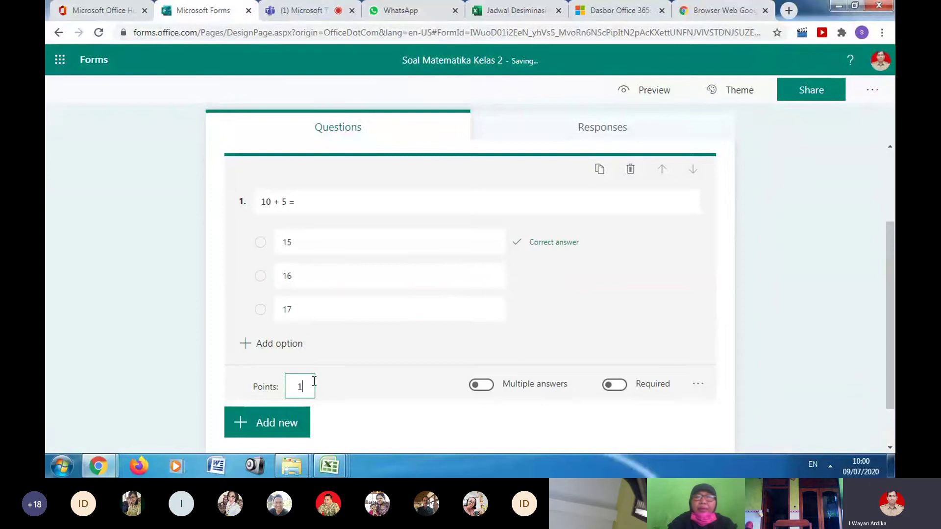
pyautogui.write('1')
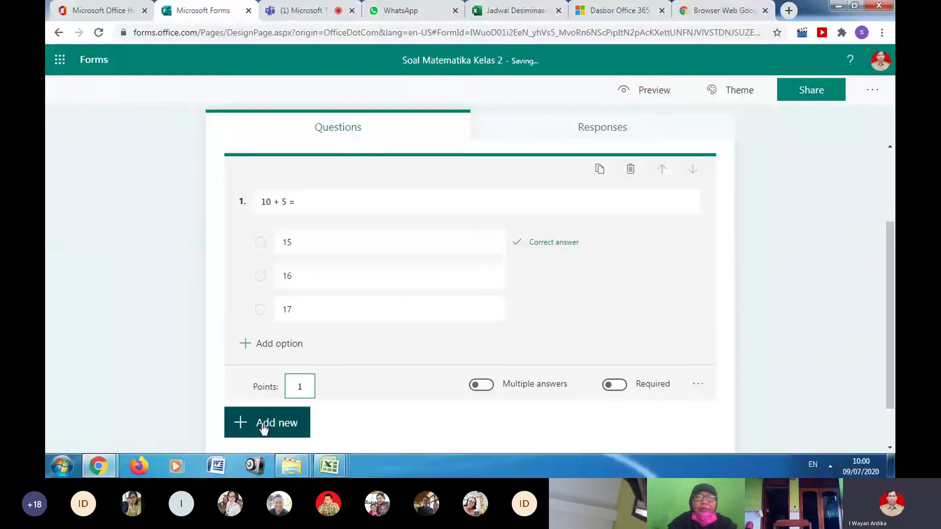
# - Duplicate the "10 + 5 =" question and change the copy's text to "10 - 5 ="
pyautogui.click(599, 170)
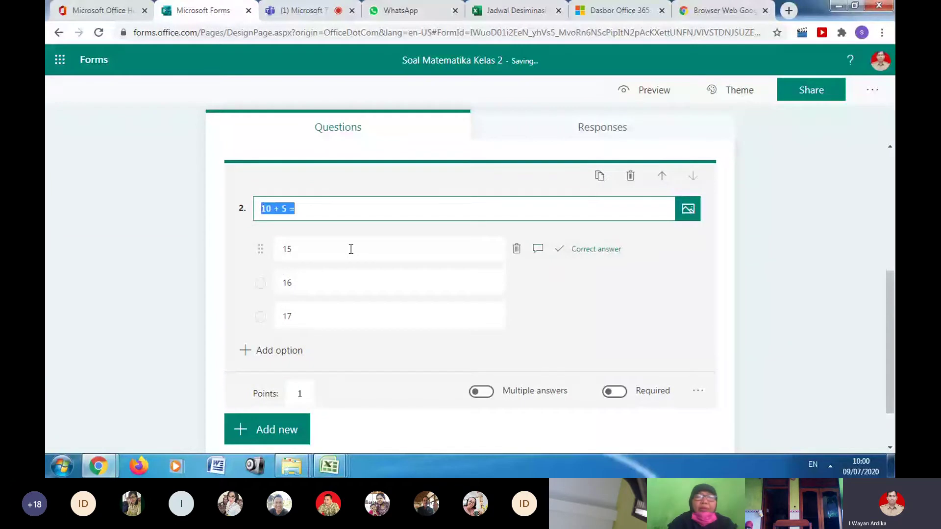
pyautogui.click(281, 208)
pyautogui.press('BackSpace')
pyautogui.press('BackSpace')
pyautogui.write('-')
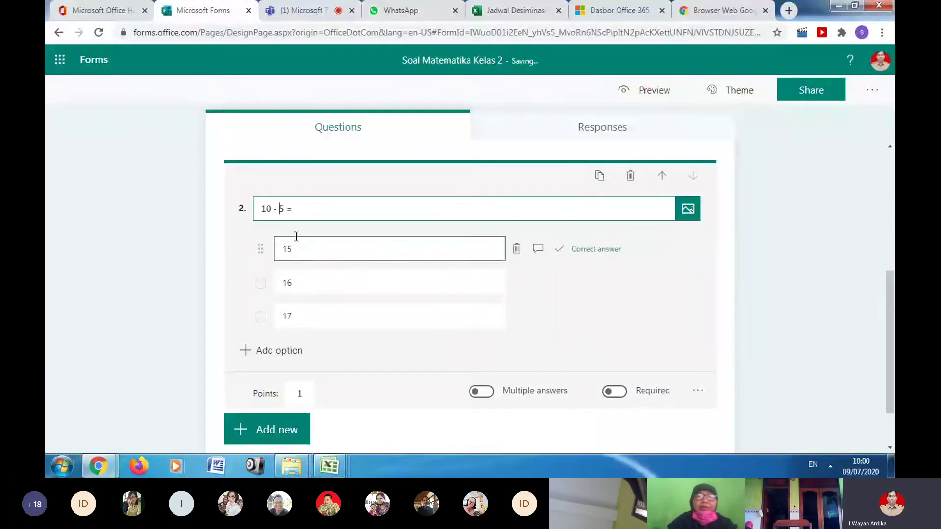
# - Change the first two answer options of the "10 - 5 =" question to 5 and 6
pyautogui.doubleClick(296, 239)
pyautogui.write('5')
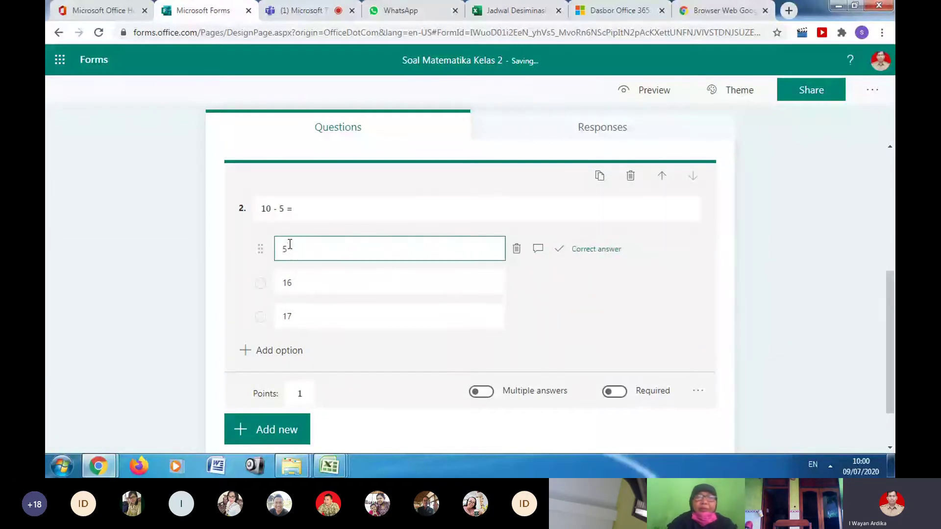
pyautogui.click(287, 284)
pyautogui.press('BackSpace')
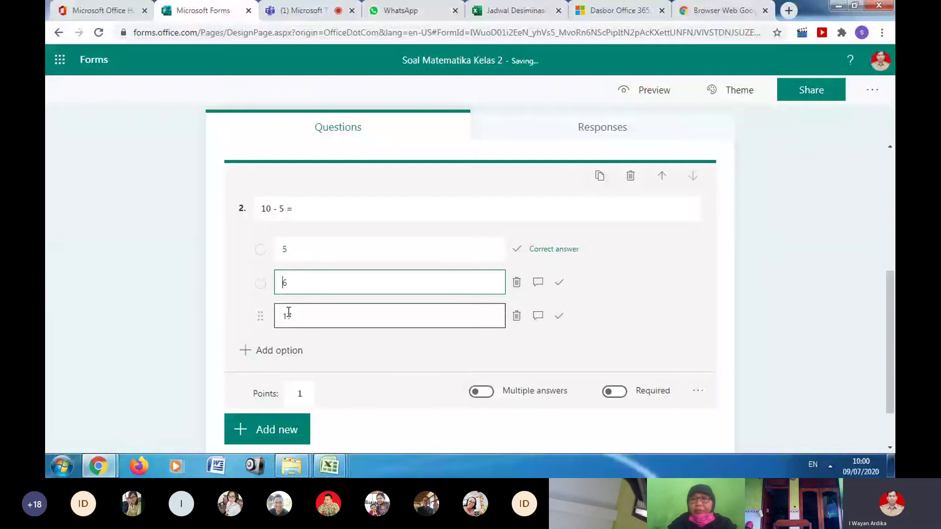